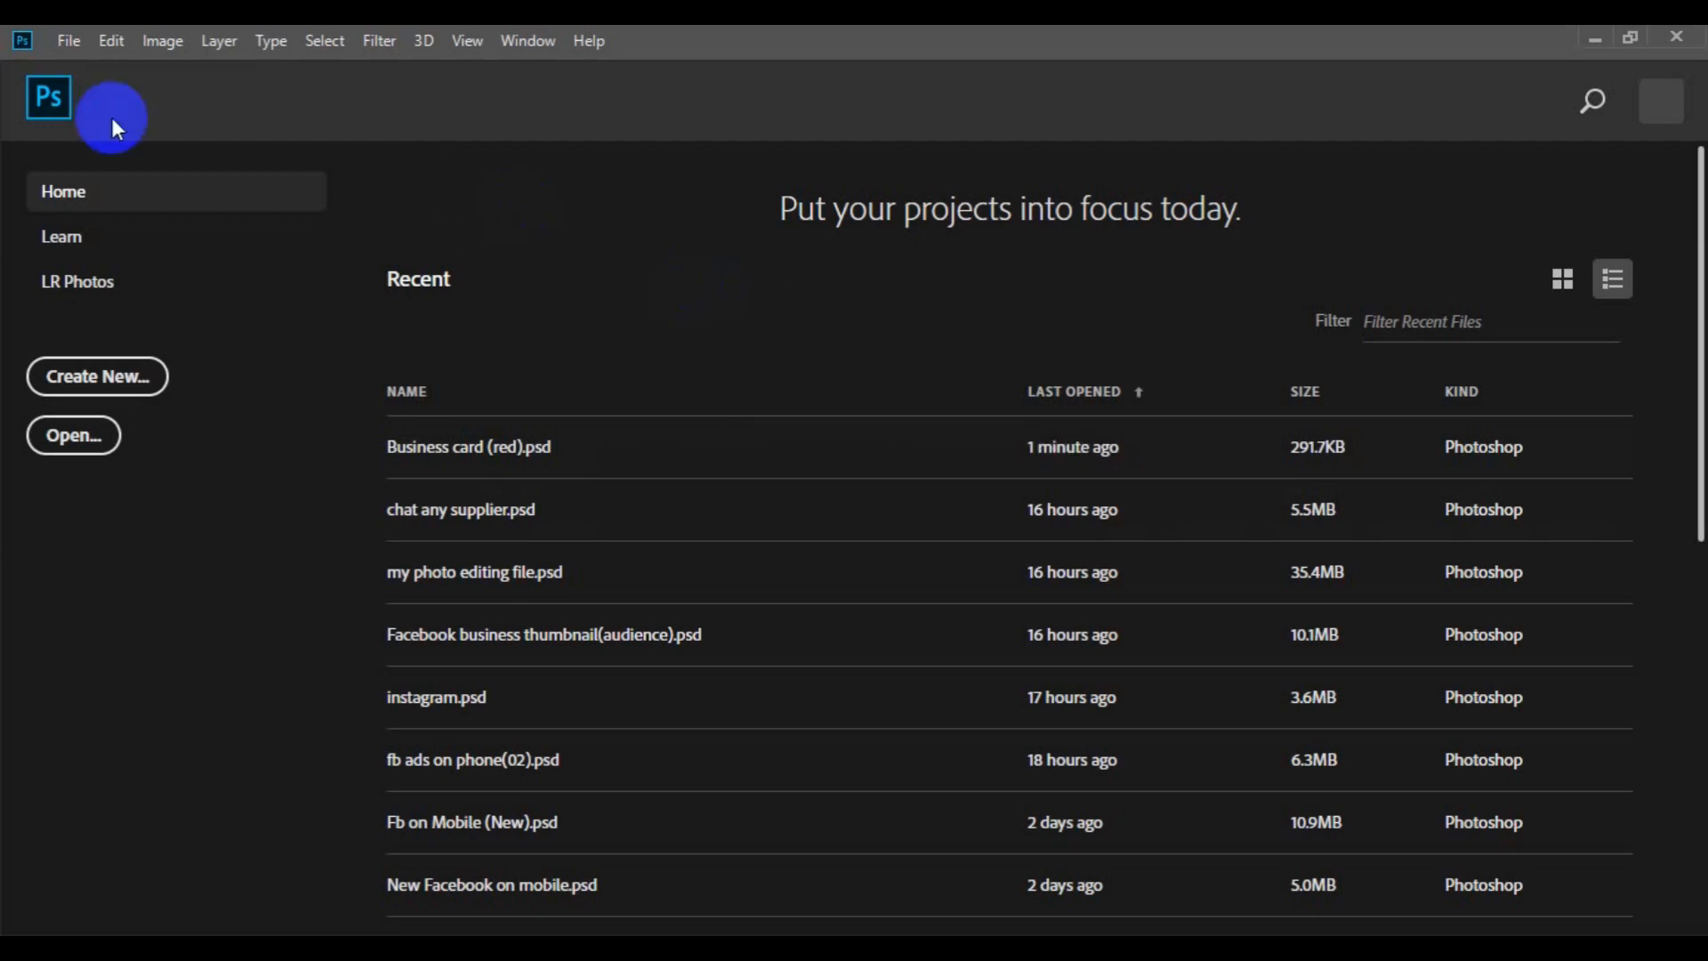
Start a new document and name it "facebook cover"
click(68, 41)
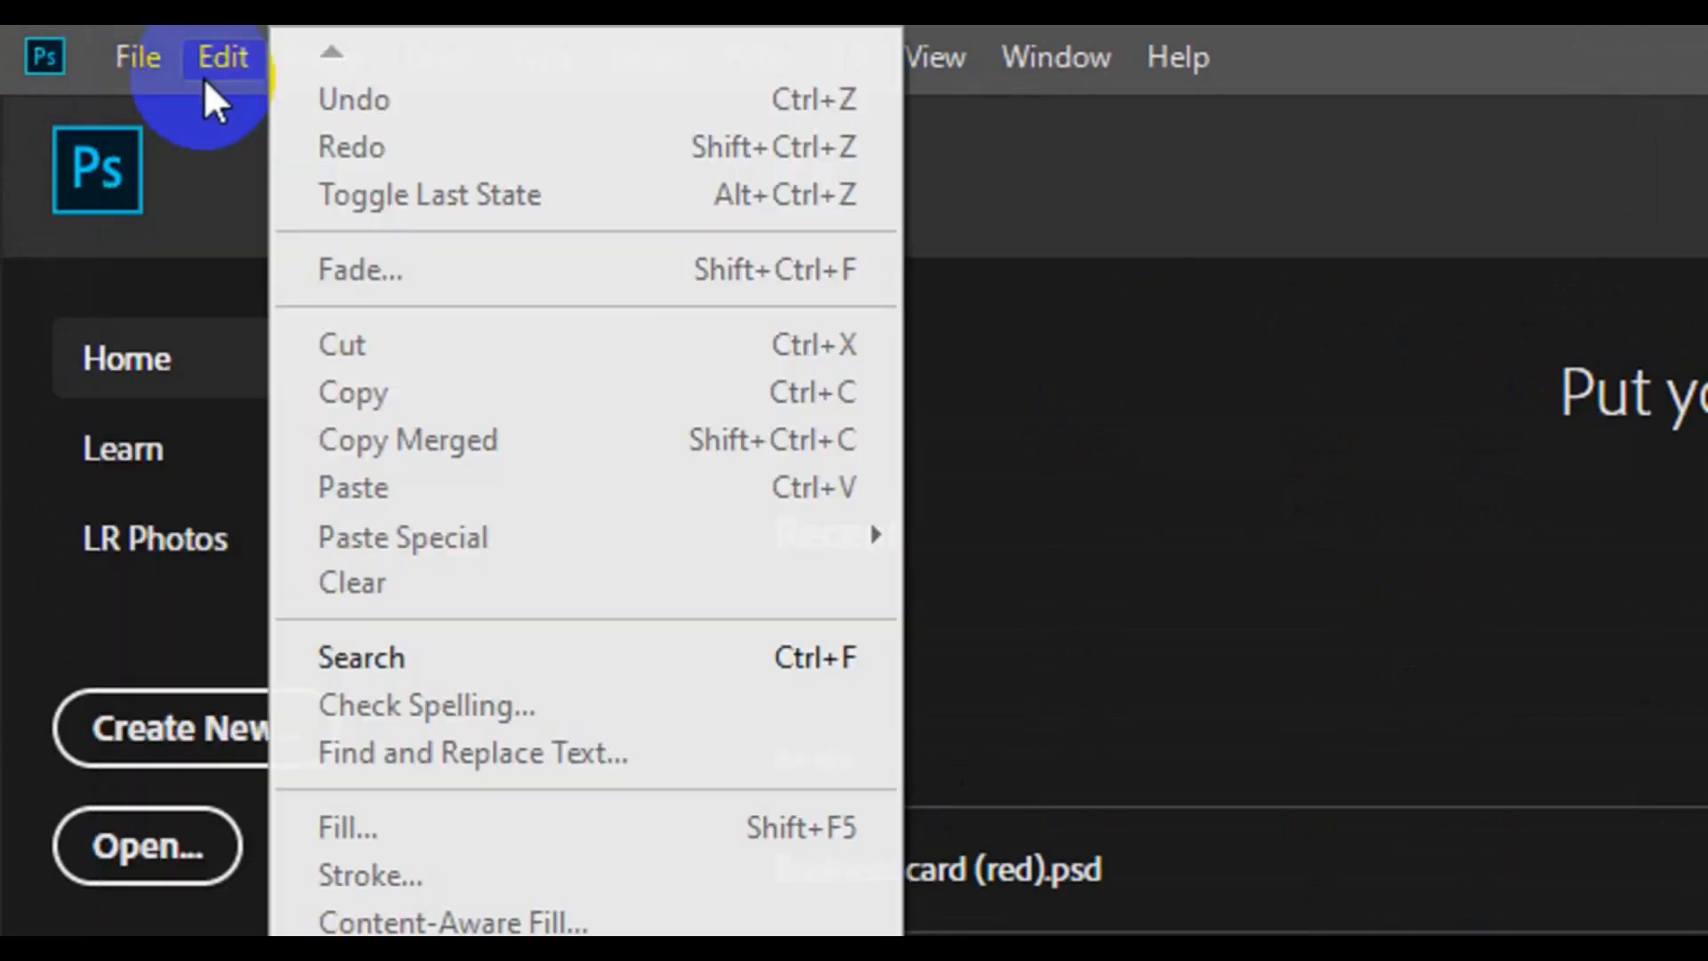
click(204, 78)
click(153, 78)
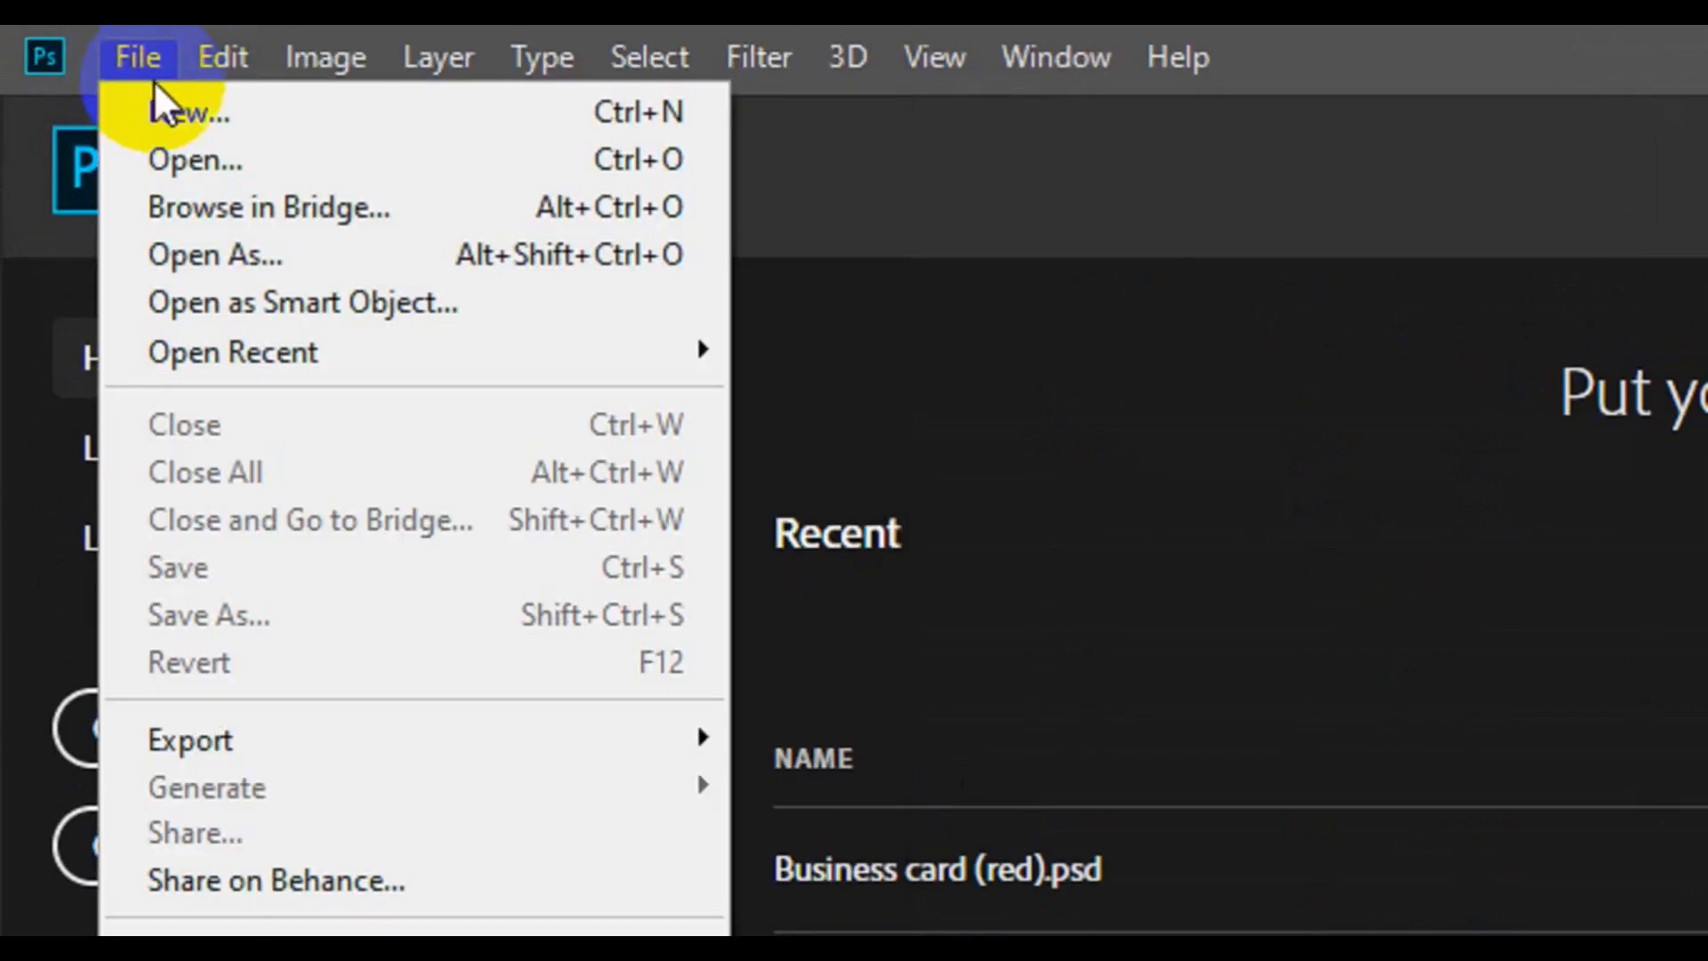
click(162, 102)
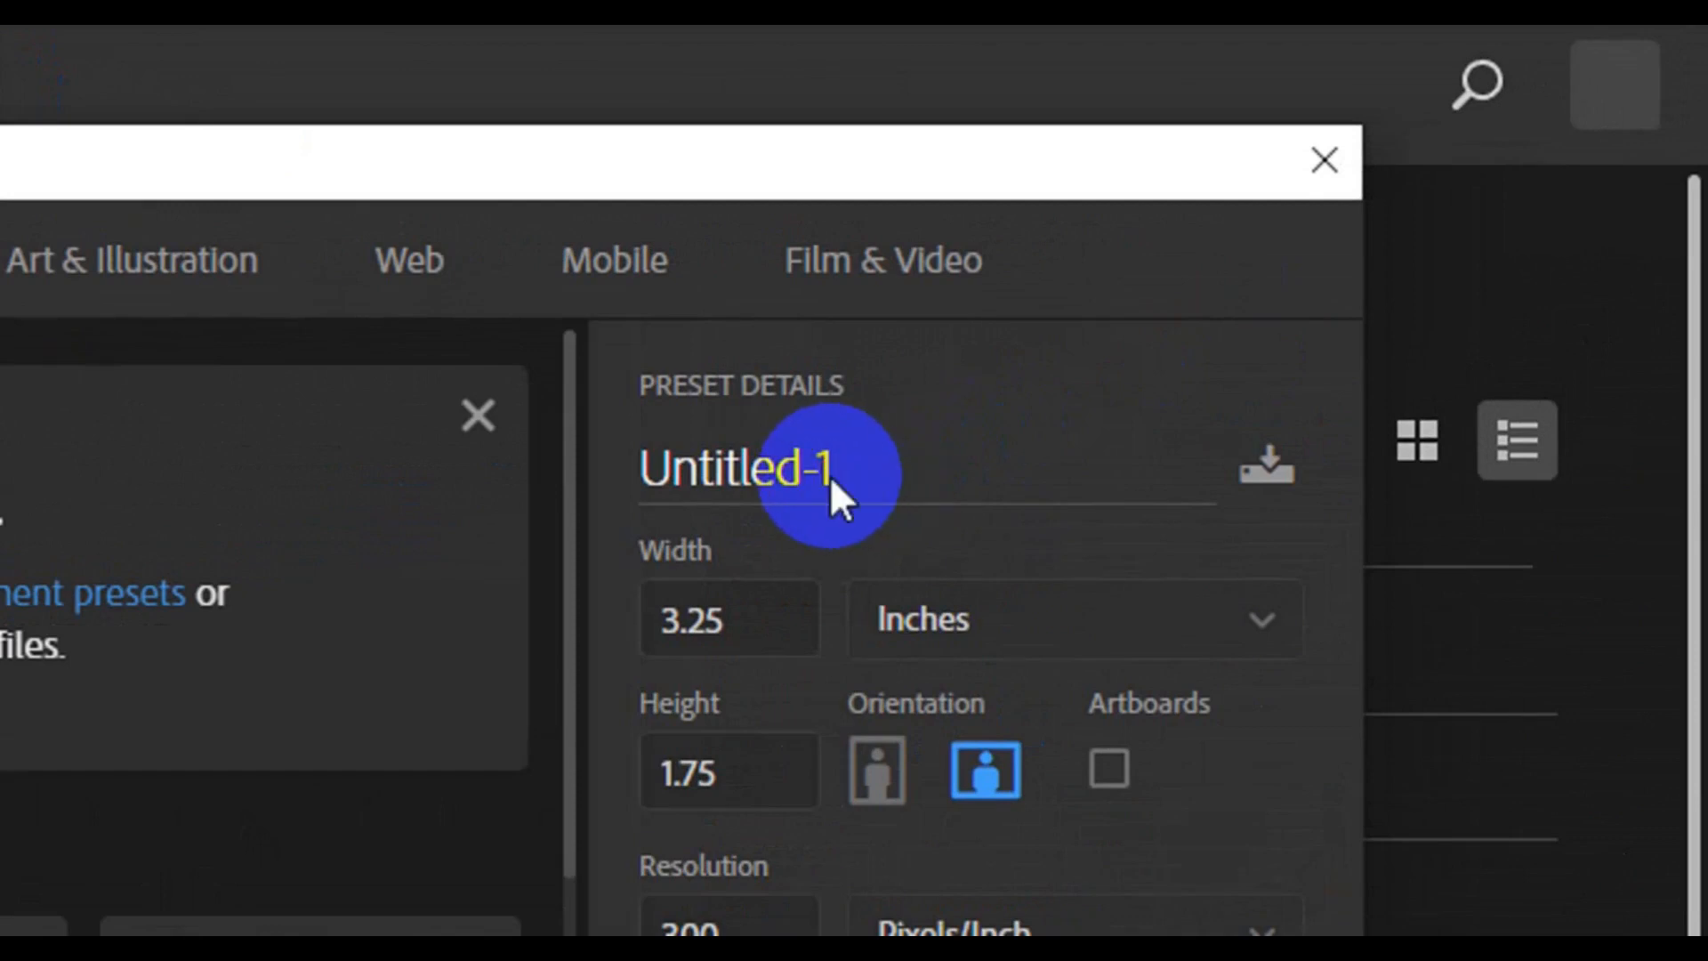
click(830, 476)
key(BackSpace)
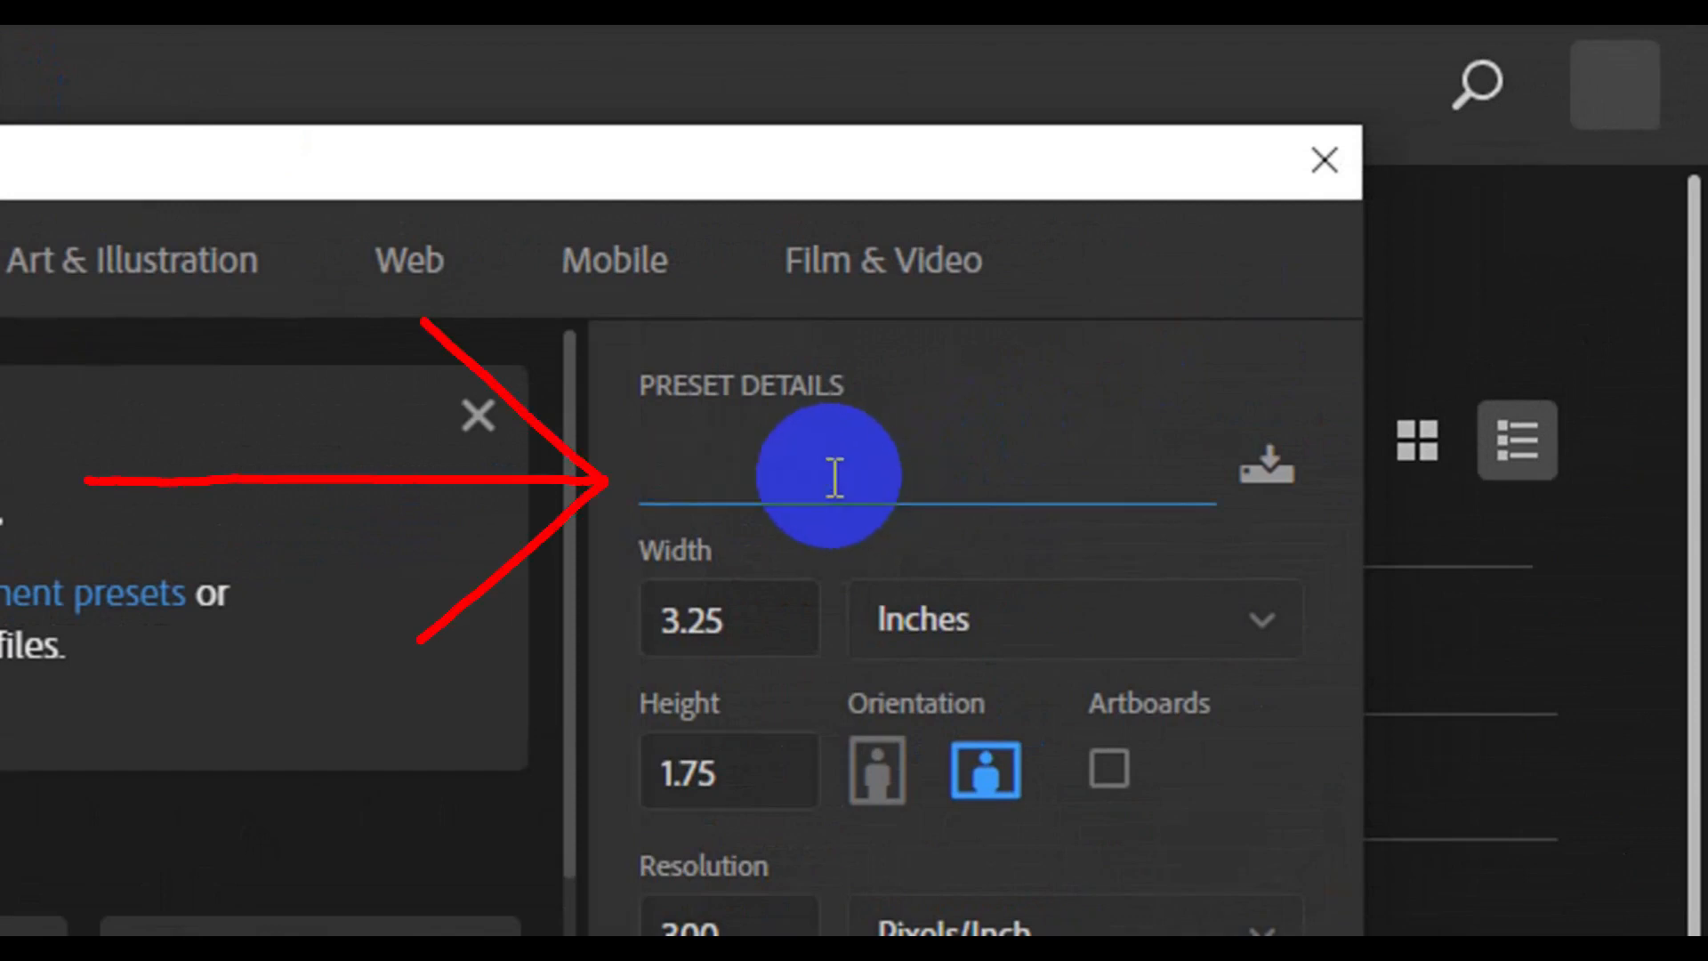
text(fac)
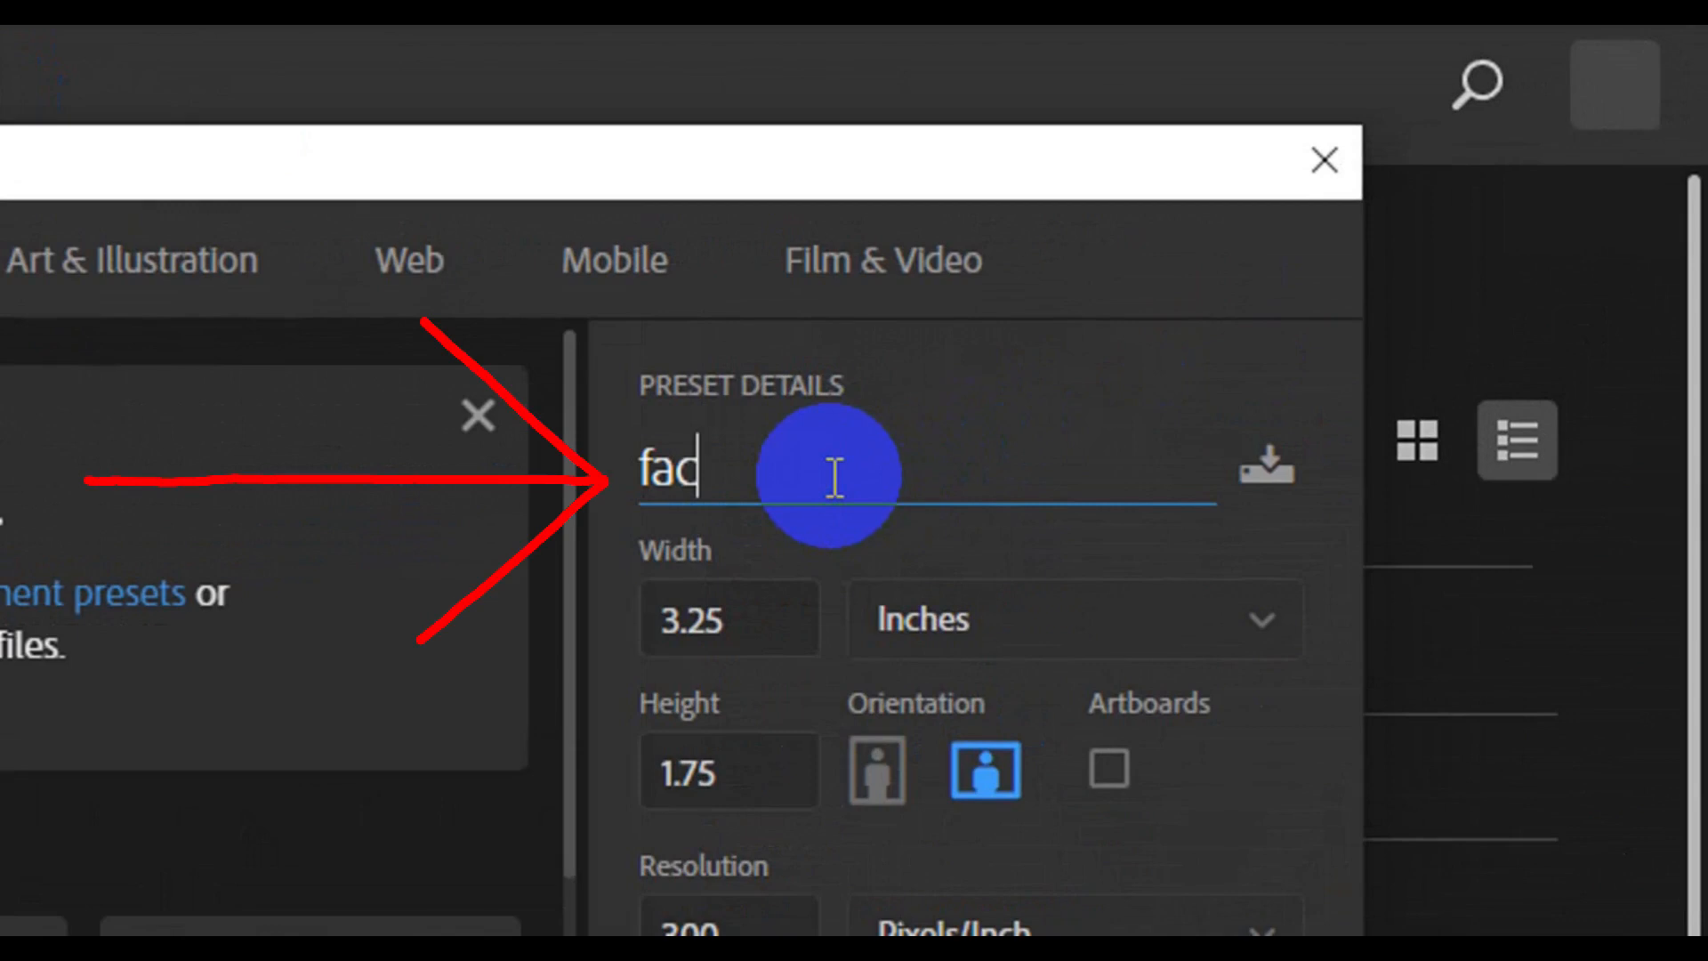
text(ebook)
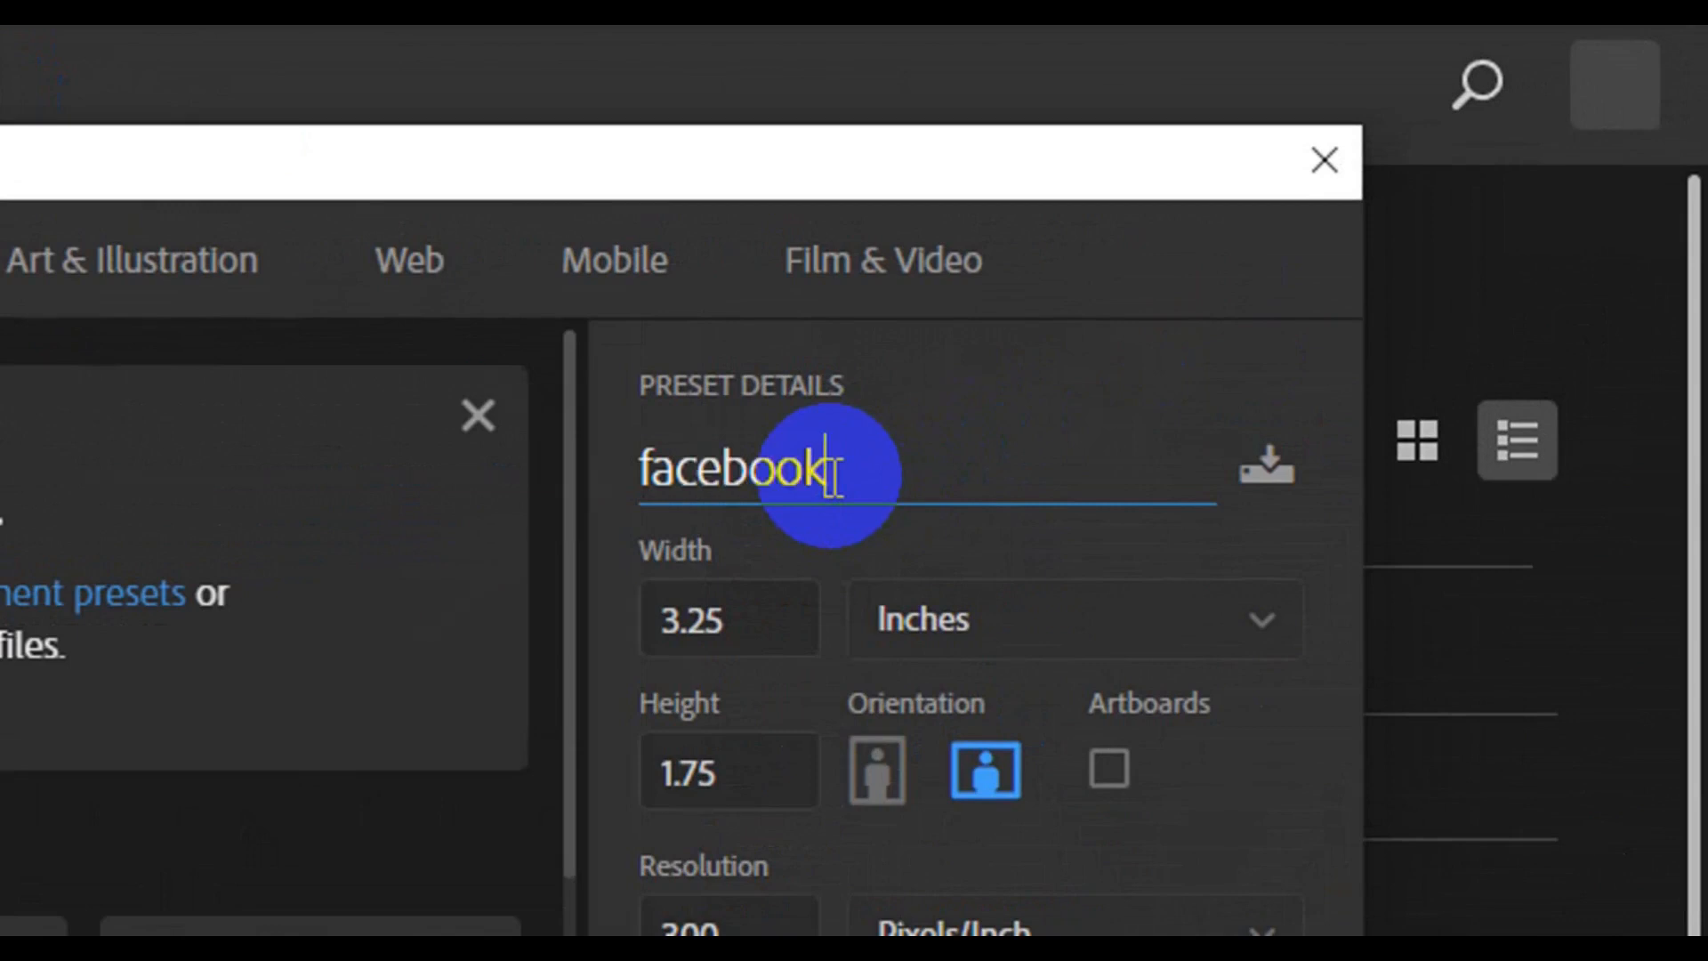
text( cover)
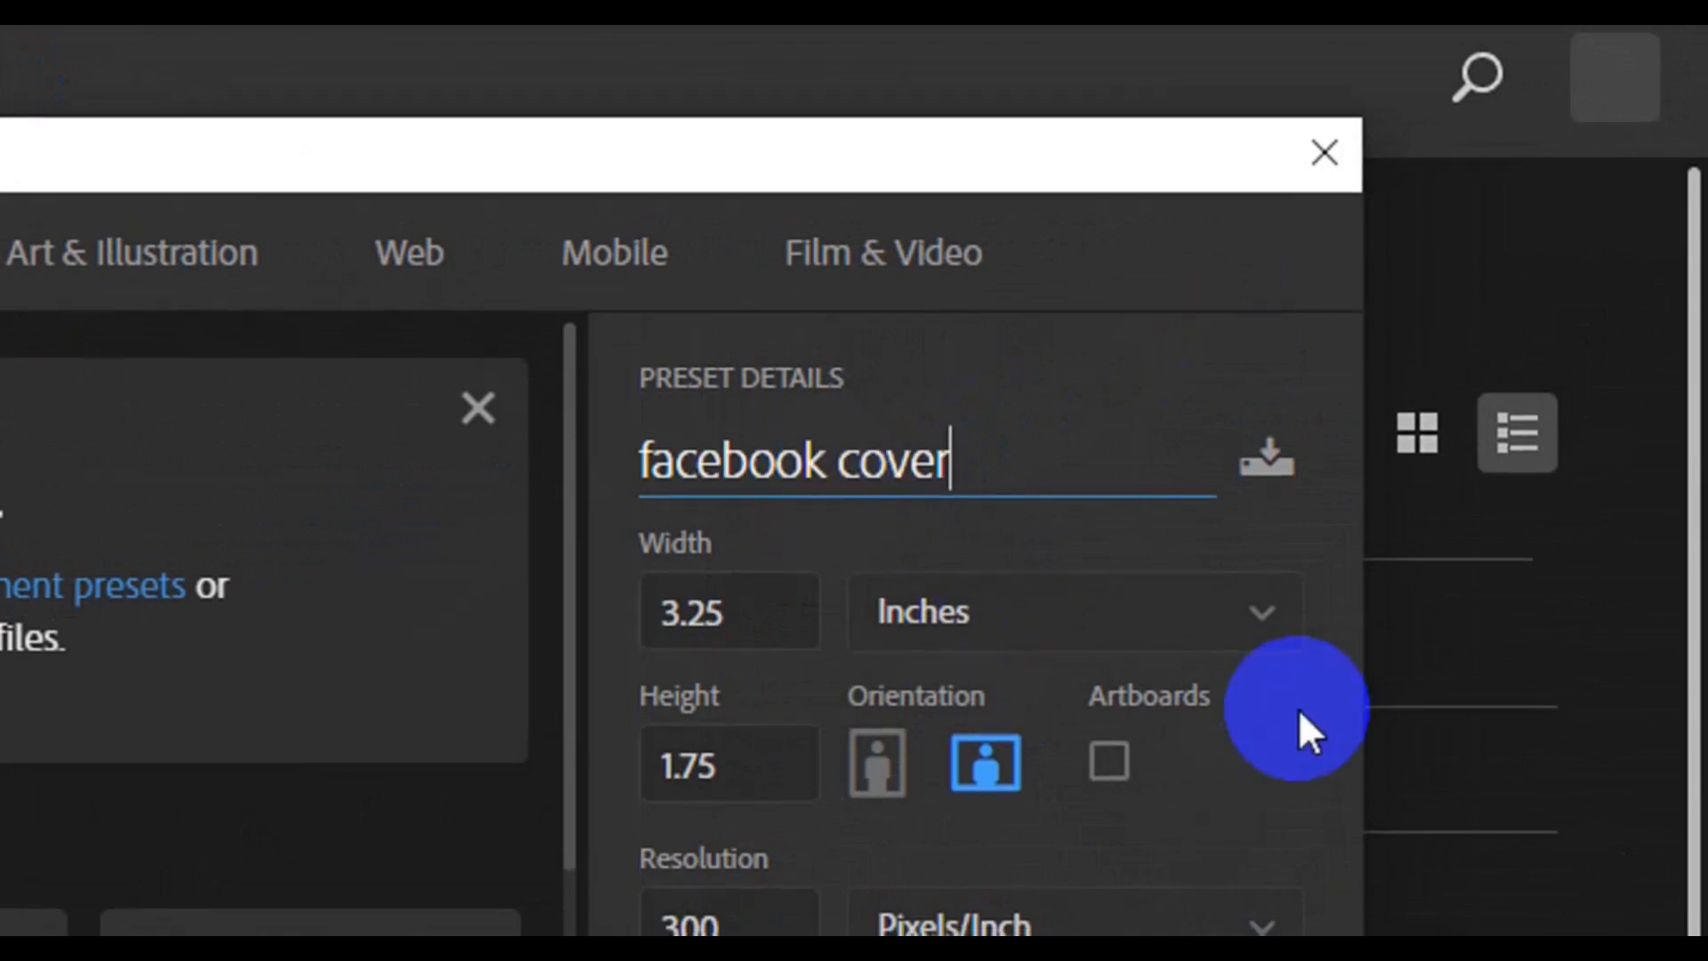
Set the new document's units to Pixels, with a width of 851 and a height of 315
click(1267, 629)
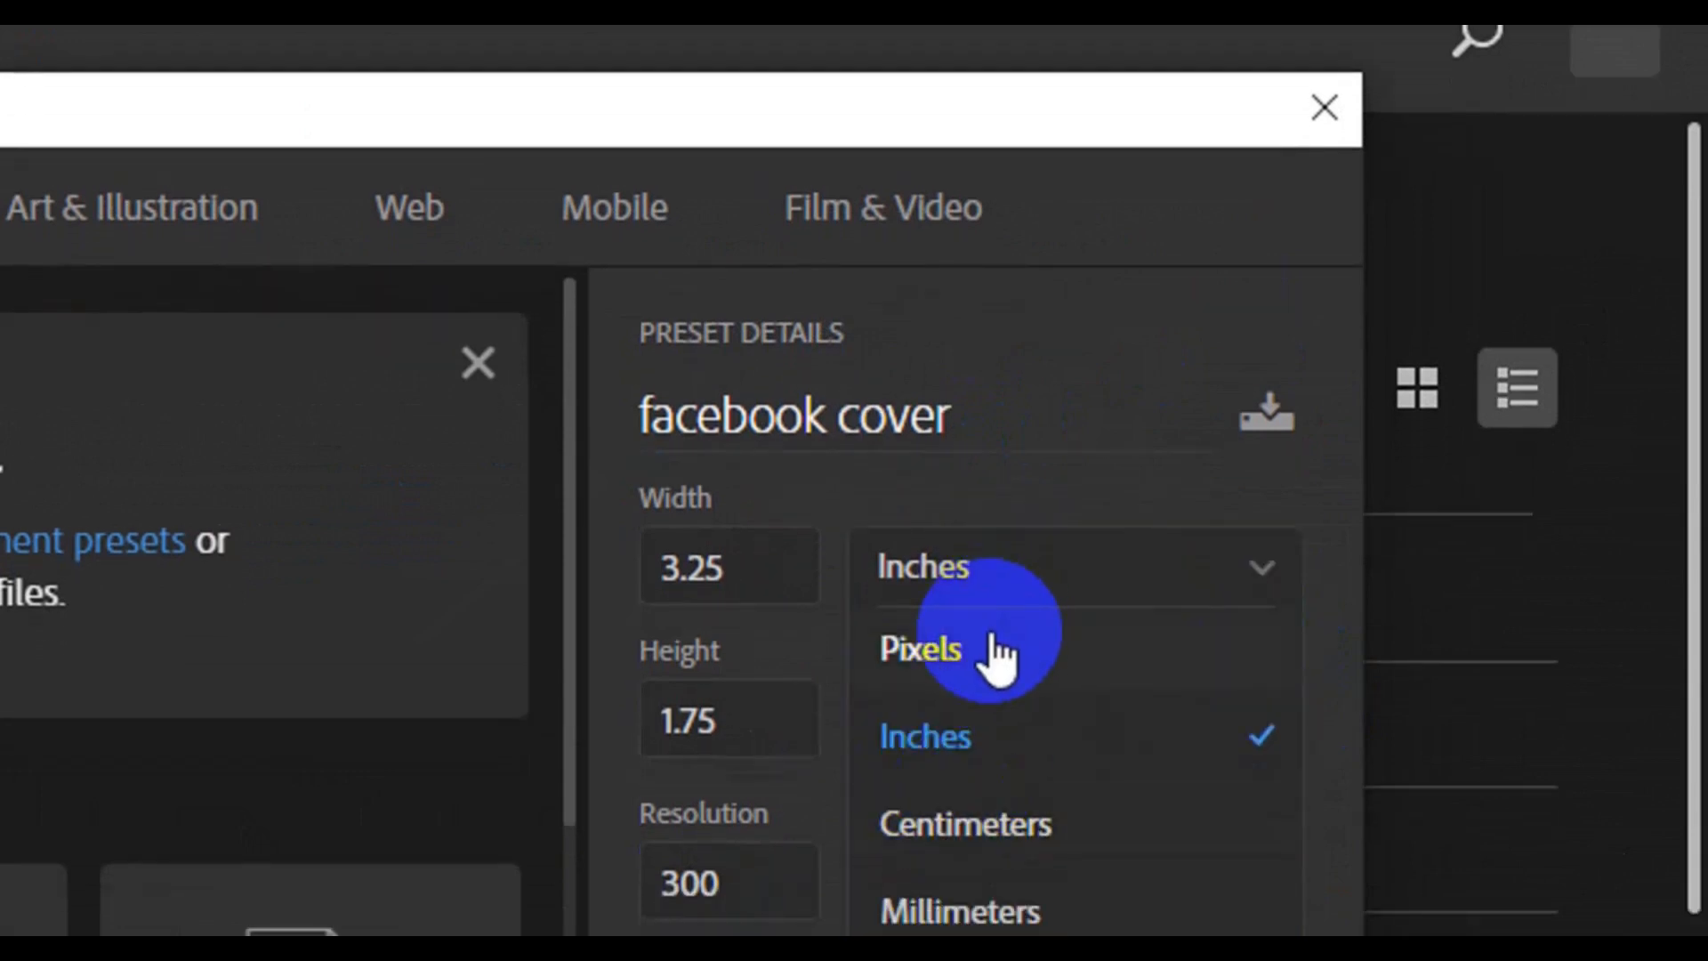
click(995, 641)
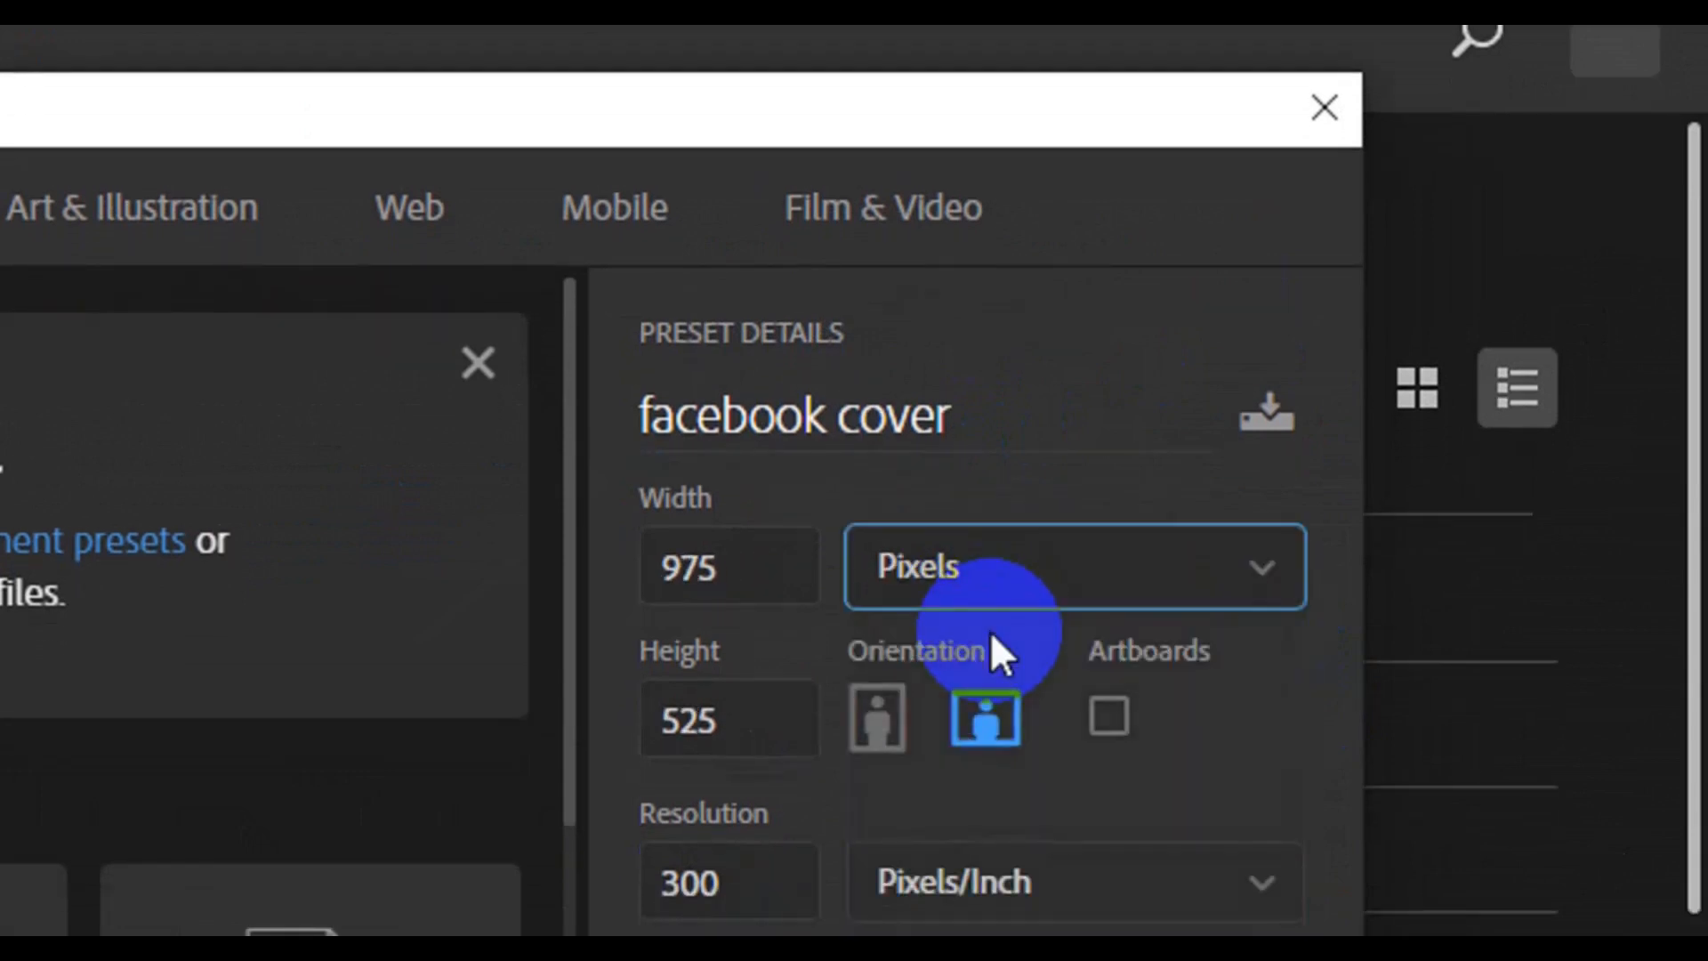
click(747, 594)
key(BackSpace)
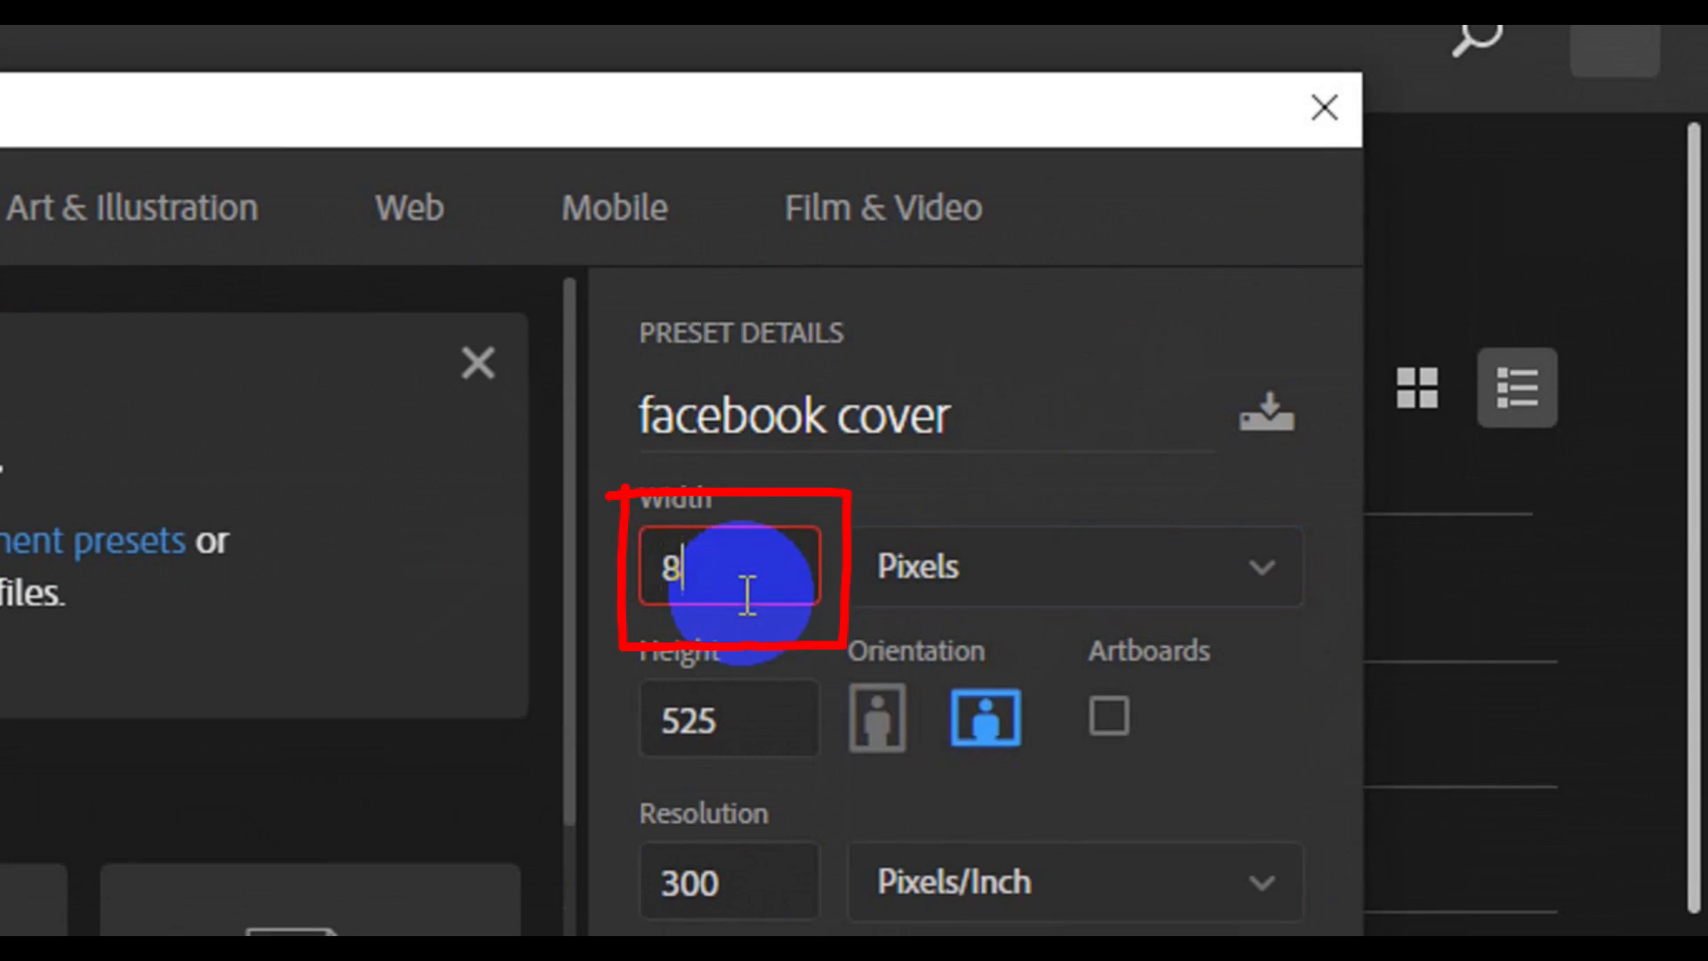
text(851)
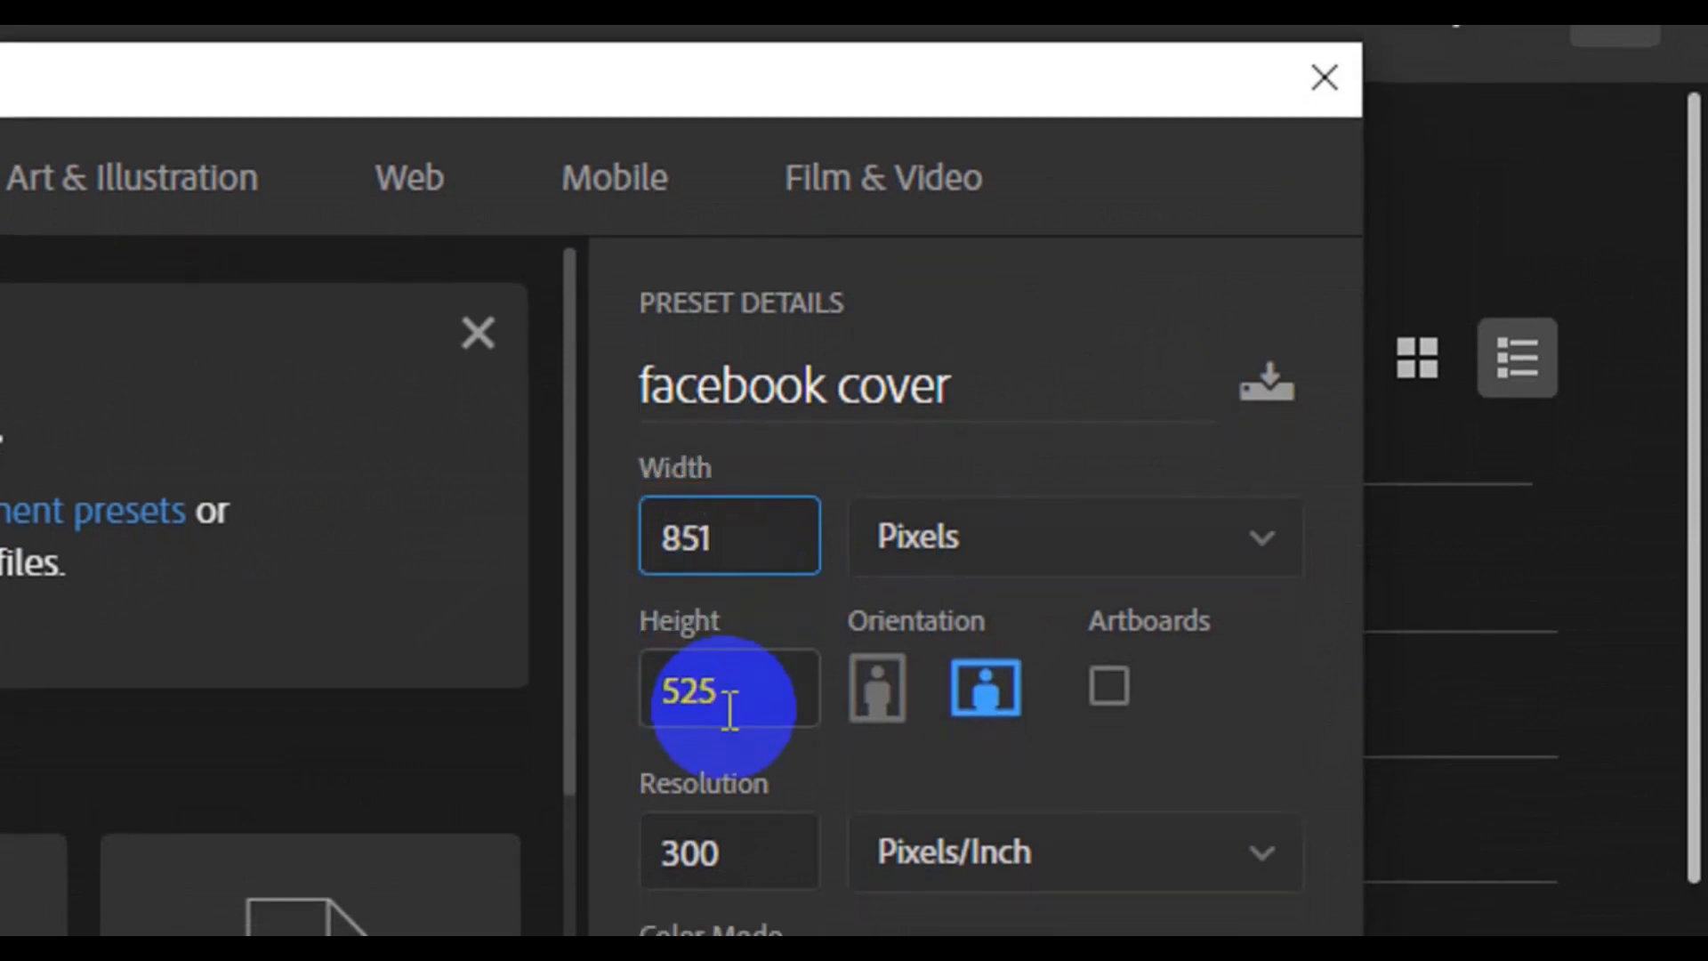
click(729, 709)
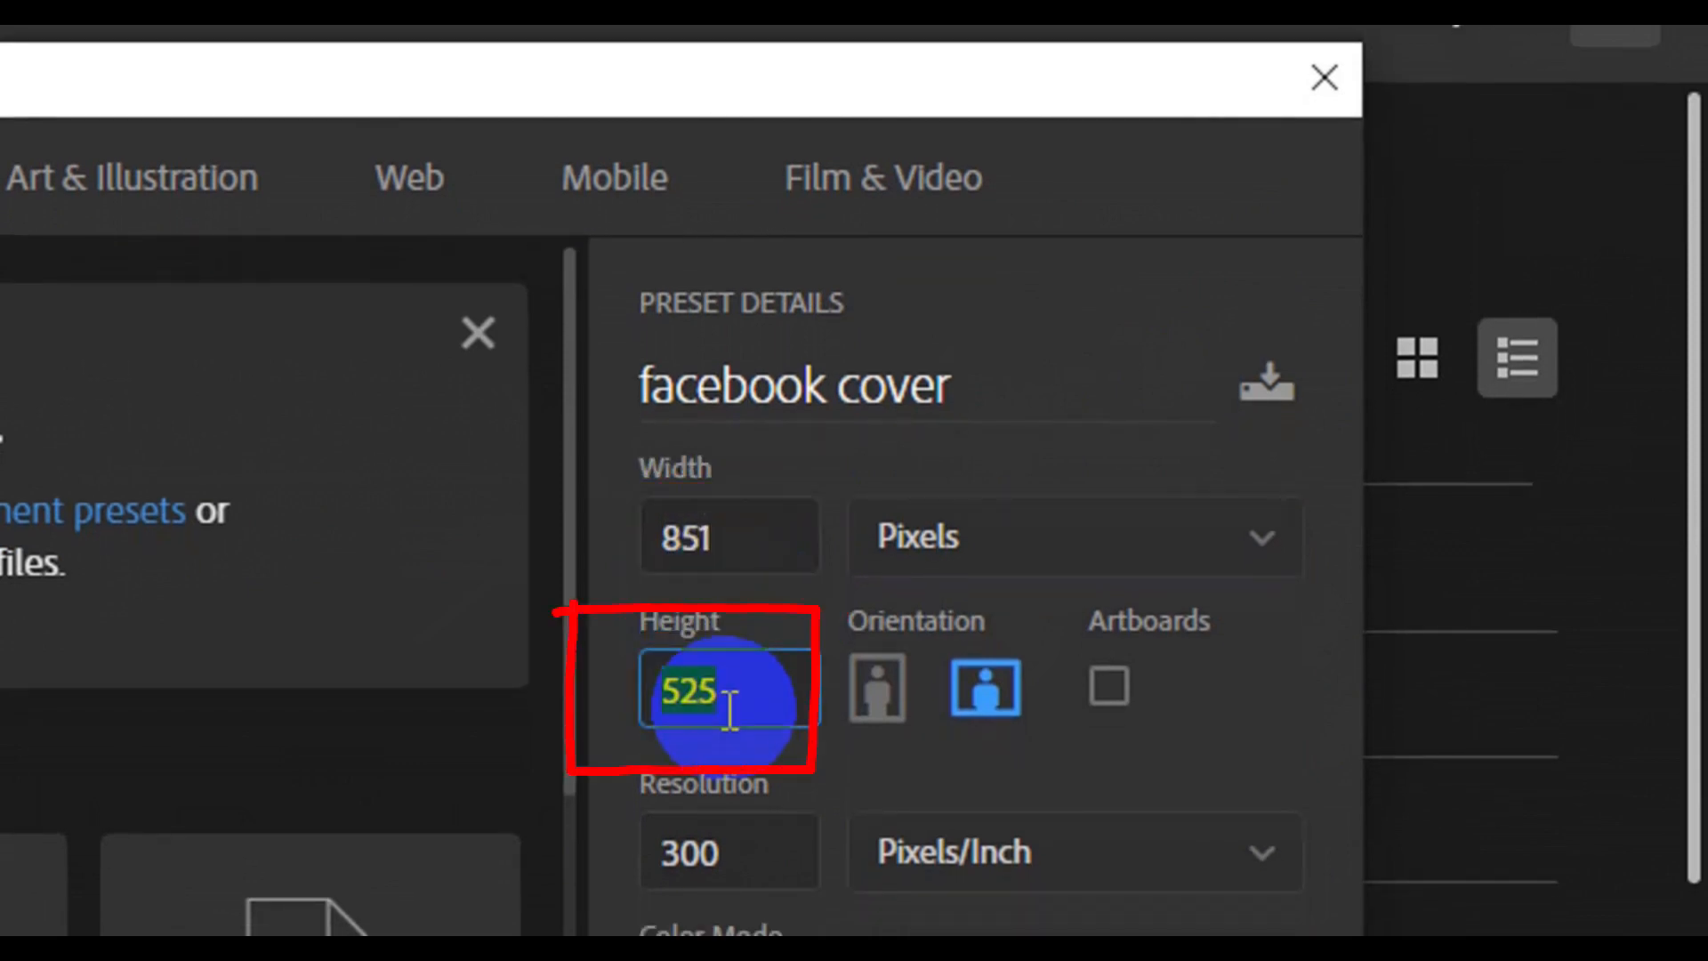
text(3)
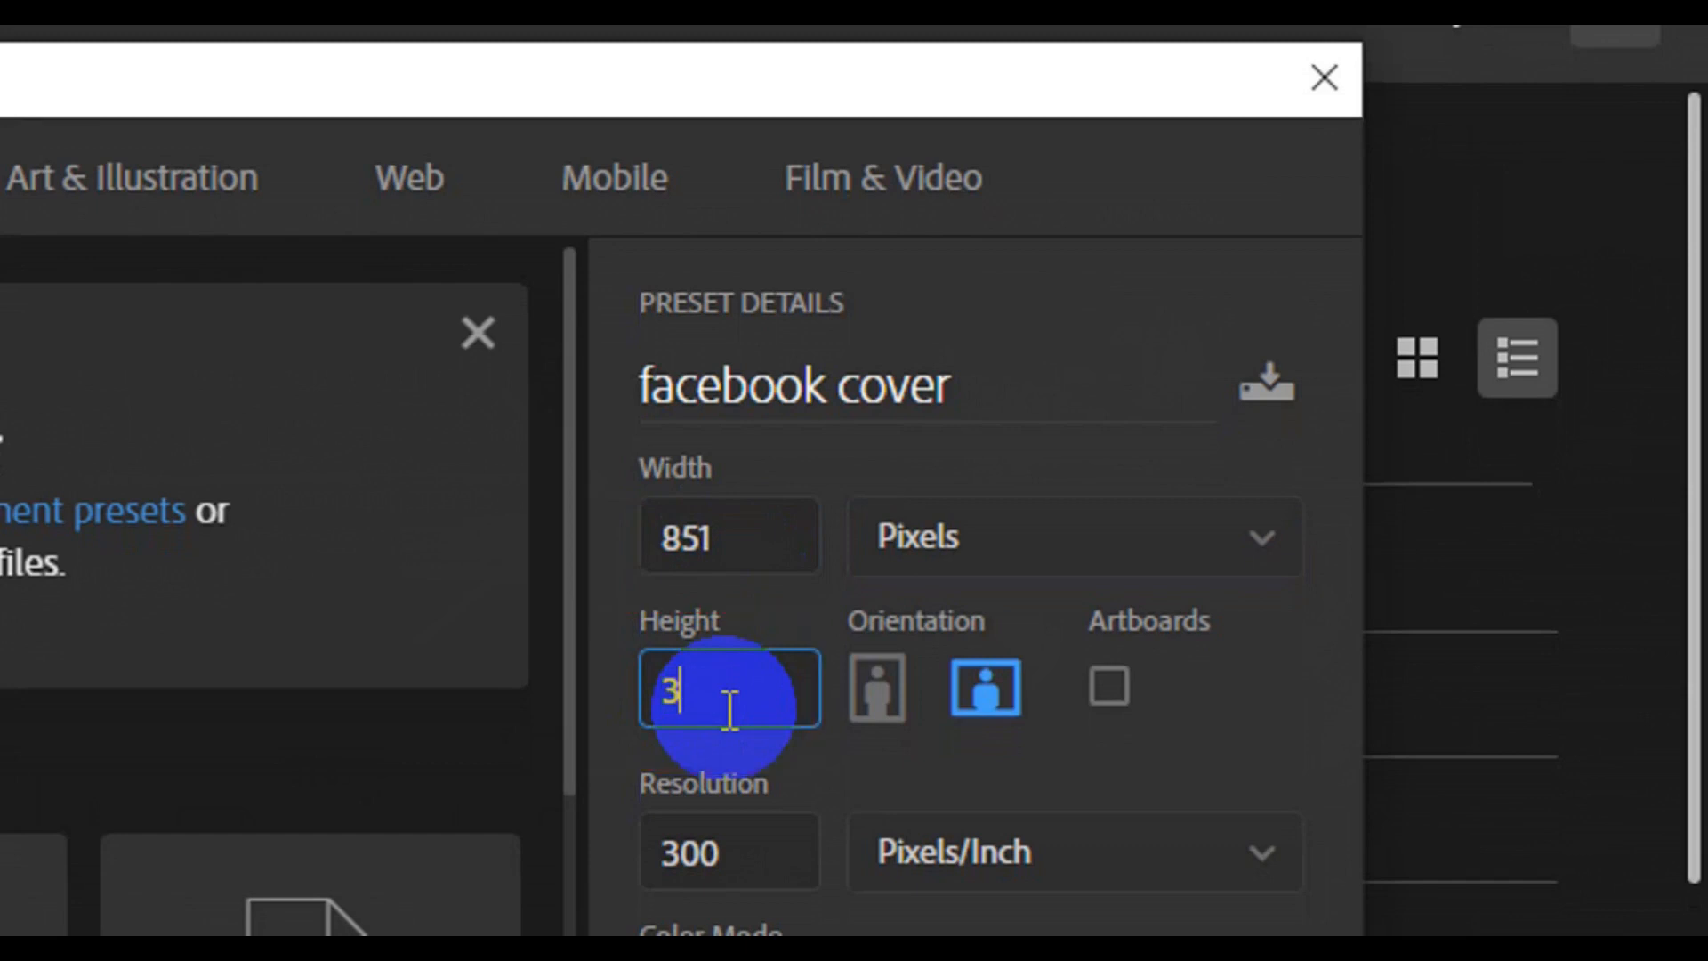
text(15)
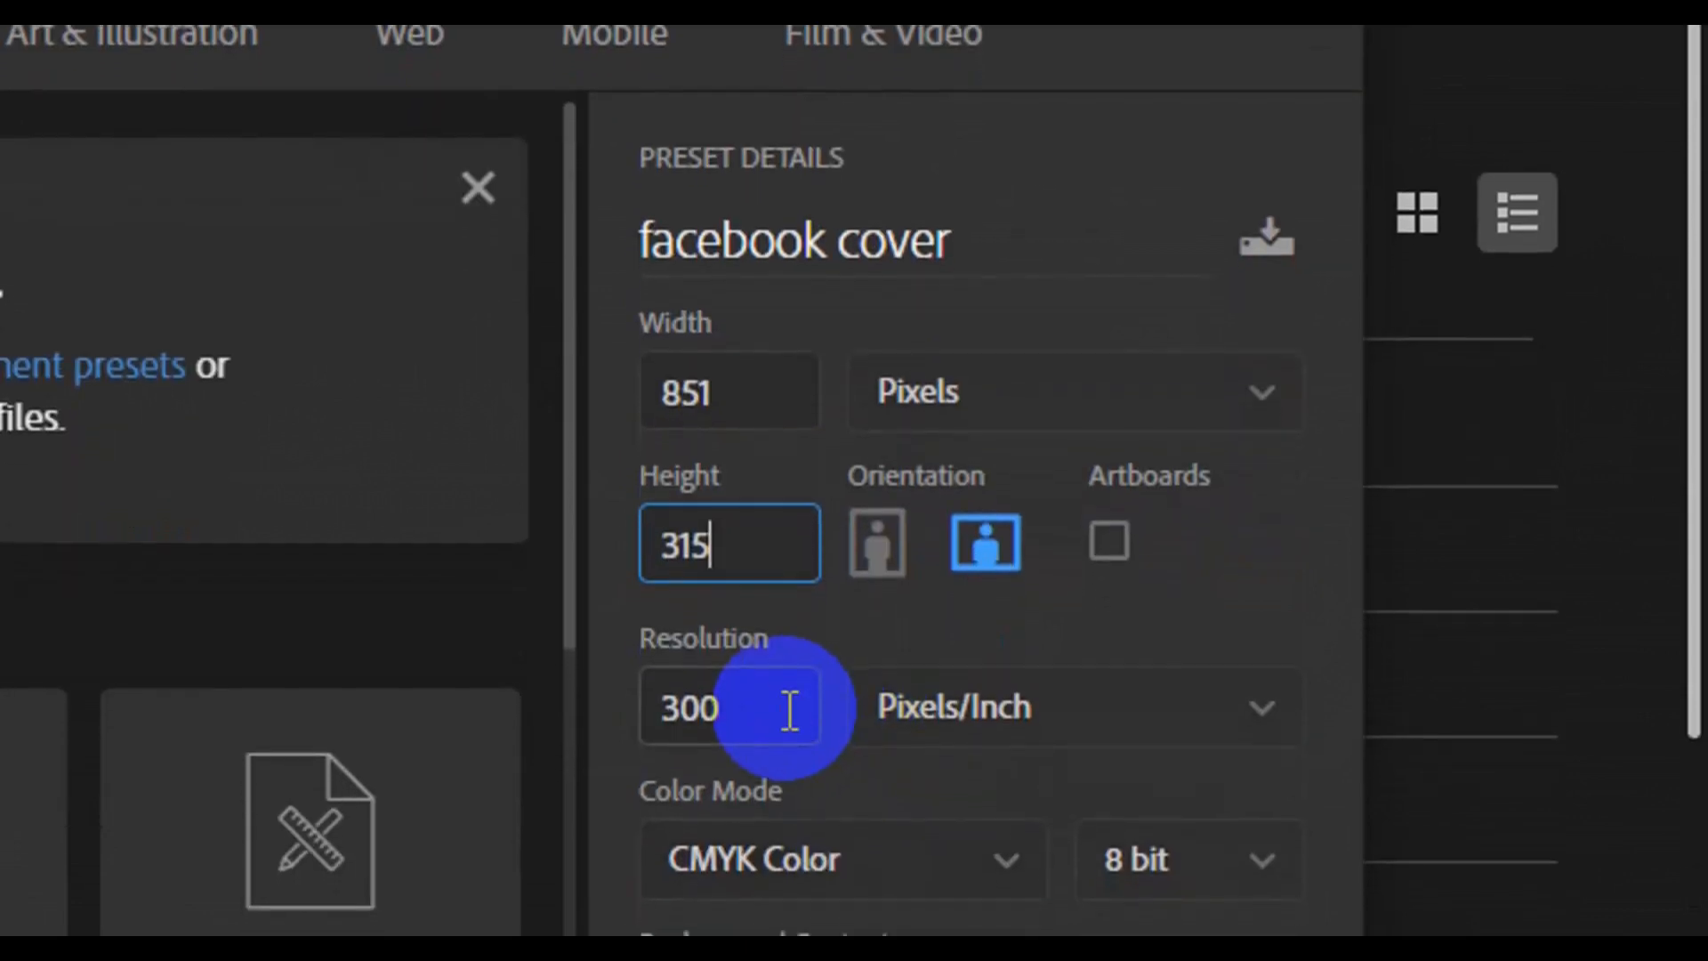
Keep the resolution at 300 pixels/inch, choose RGB Color as the color mode, and create the document
click(790, 709)
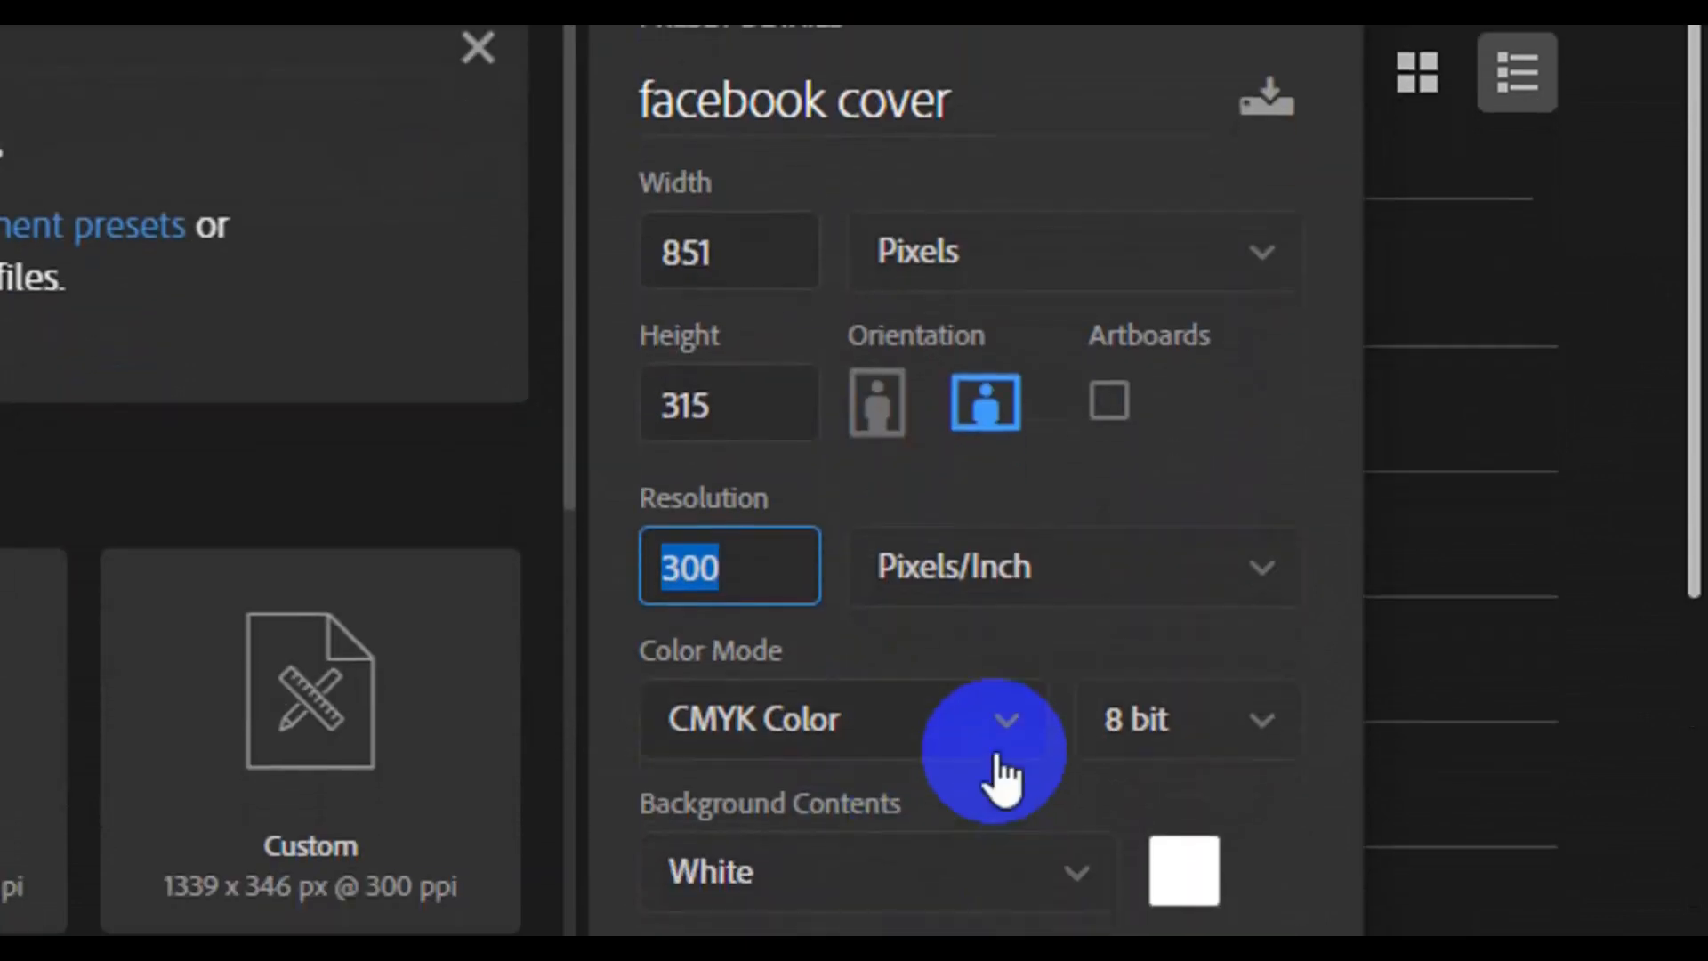
click(1014, 725)
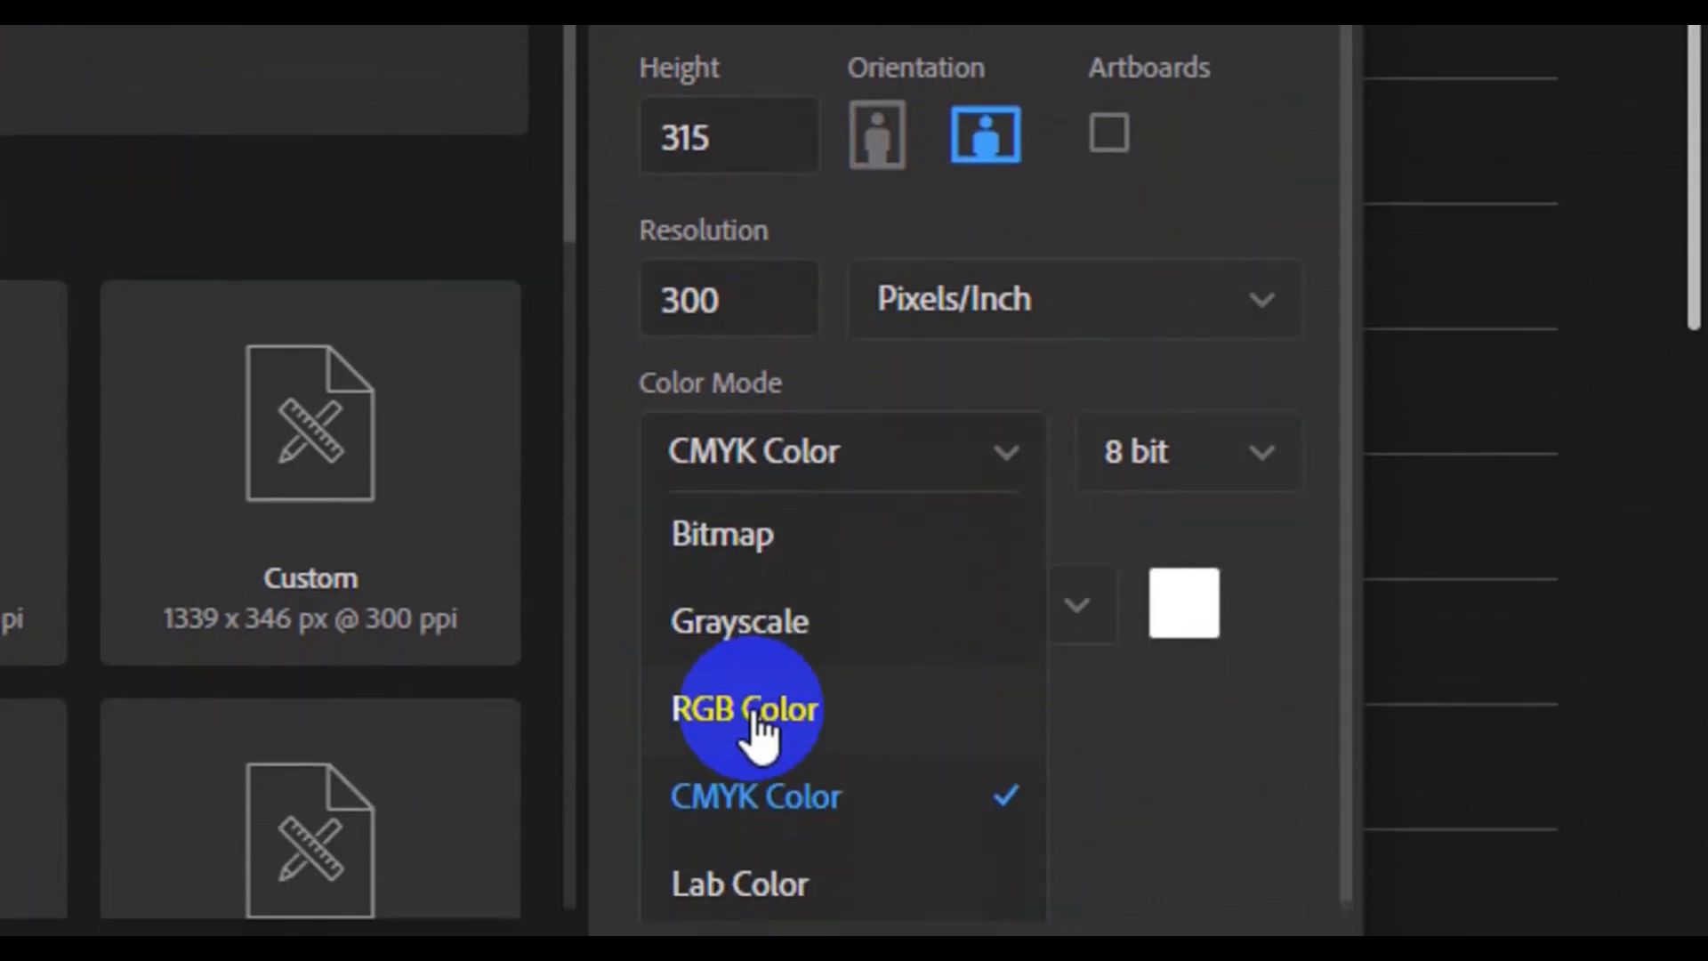
click(752, 710)
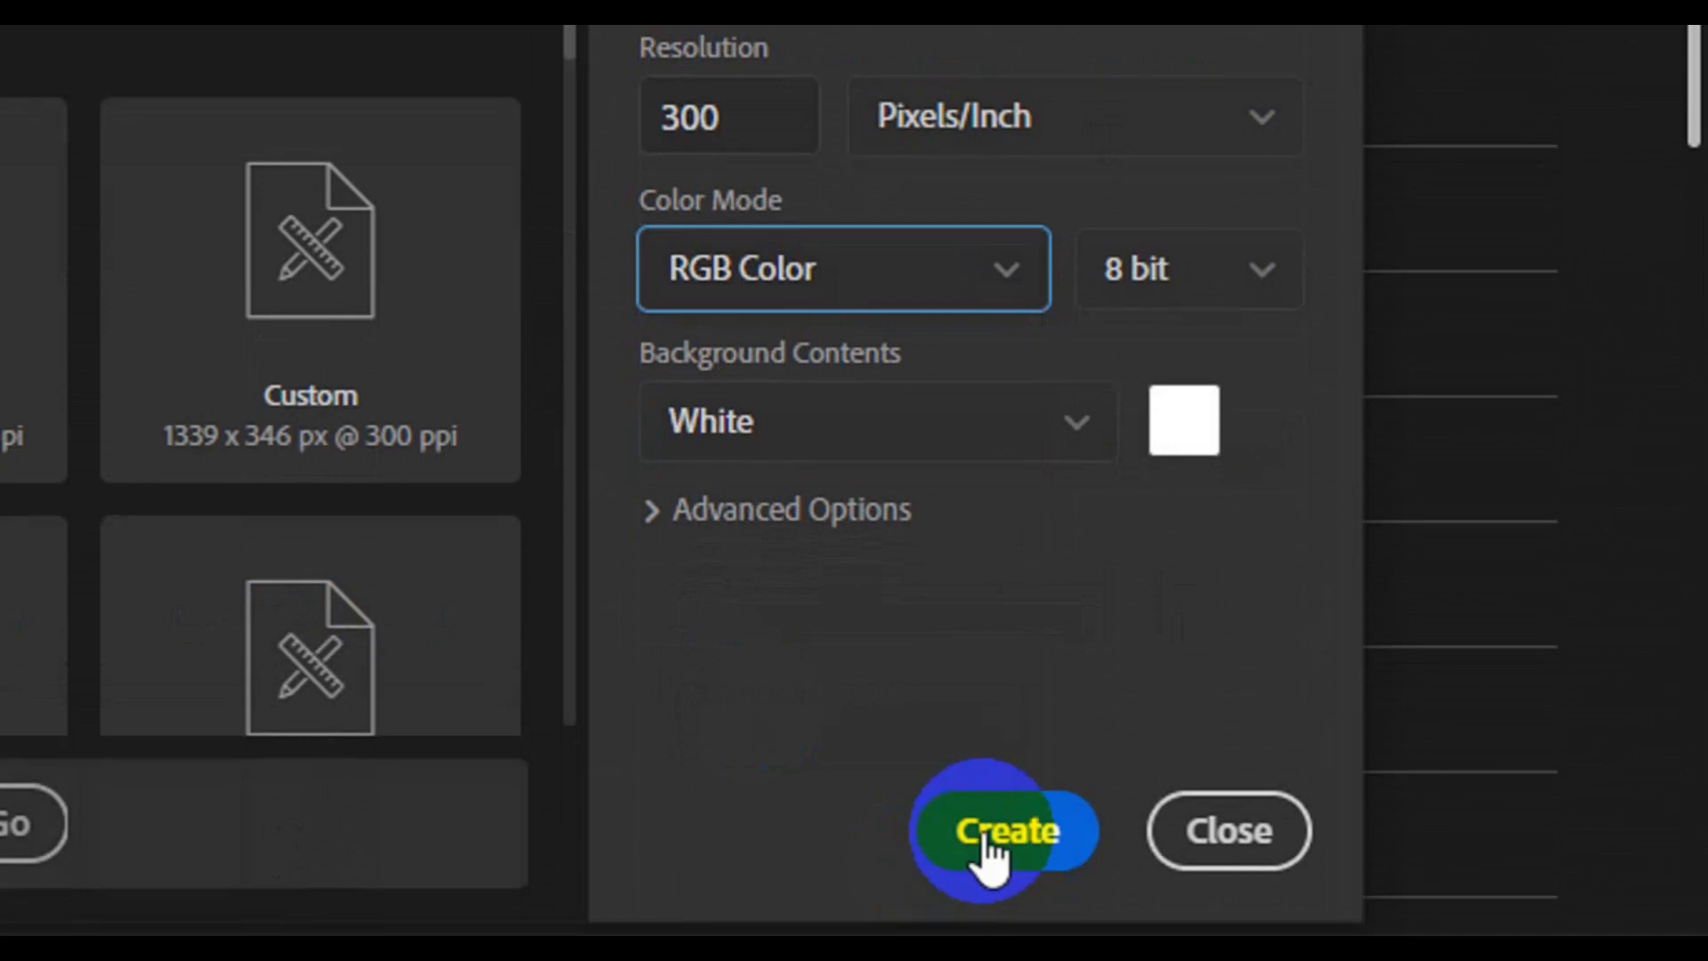
click(987, 843)
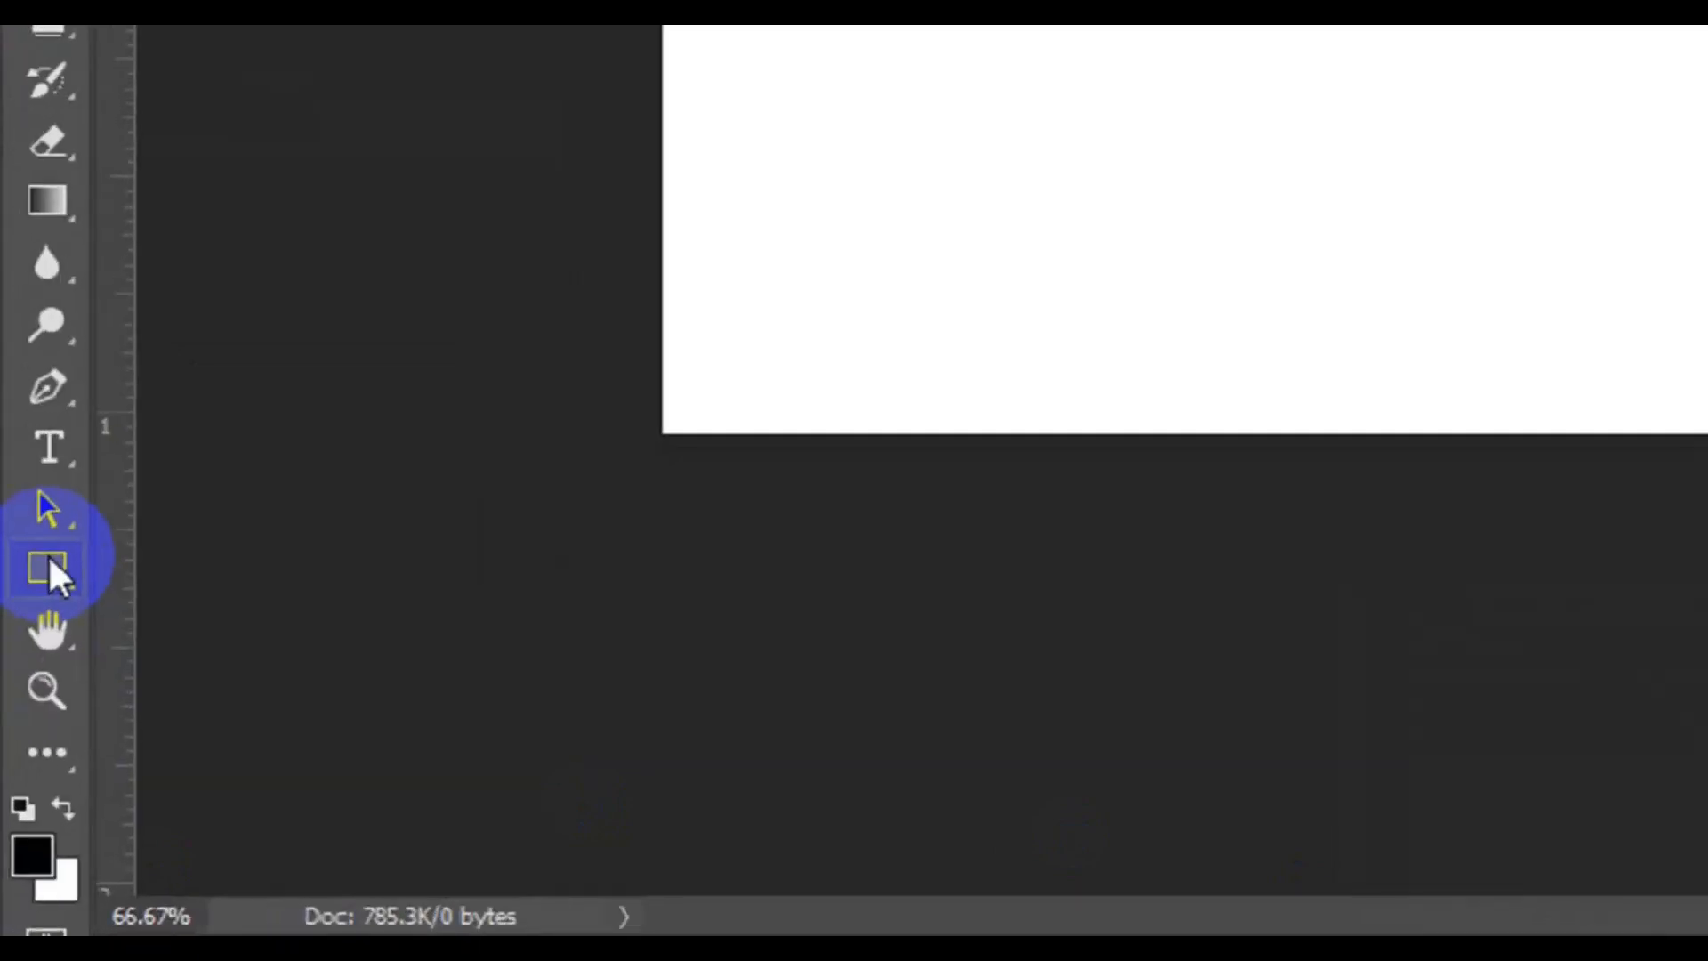
Draw a dark gray vertical rectangle shape across the left part of the canvas, extending beyond its upper and lower edges
click(25, 738)
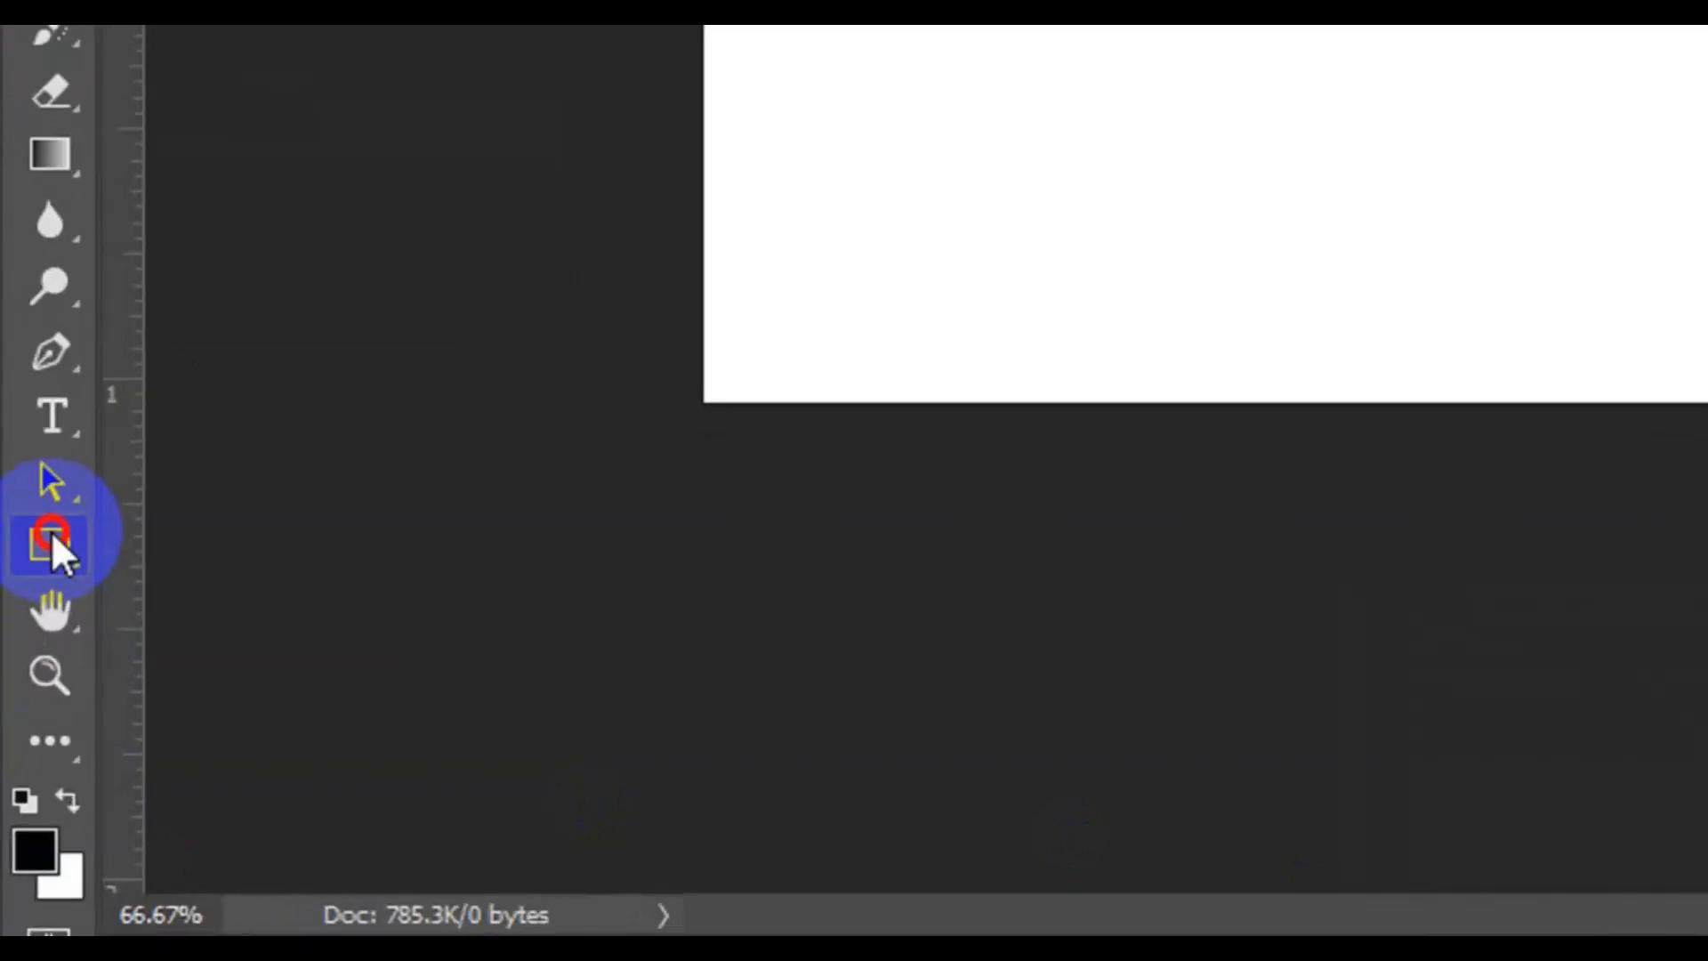
click(251, 555)
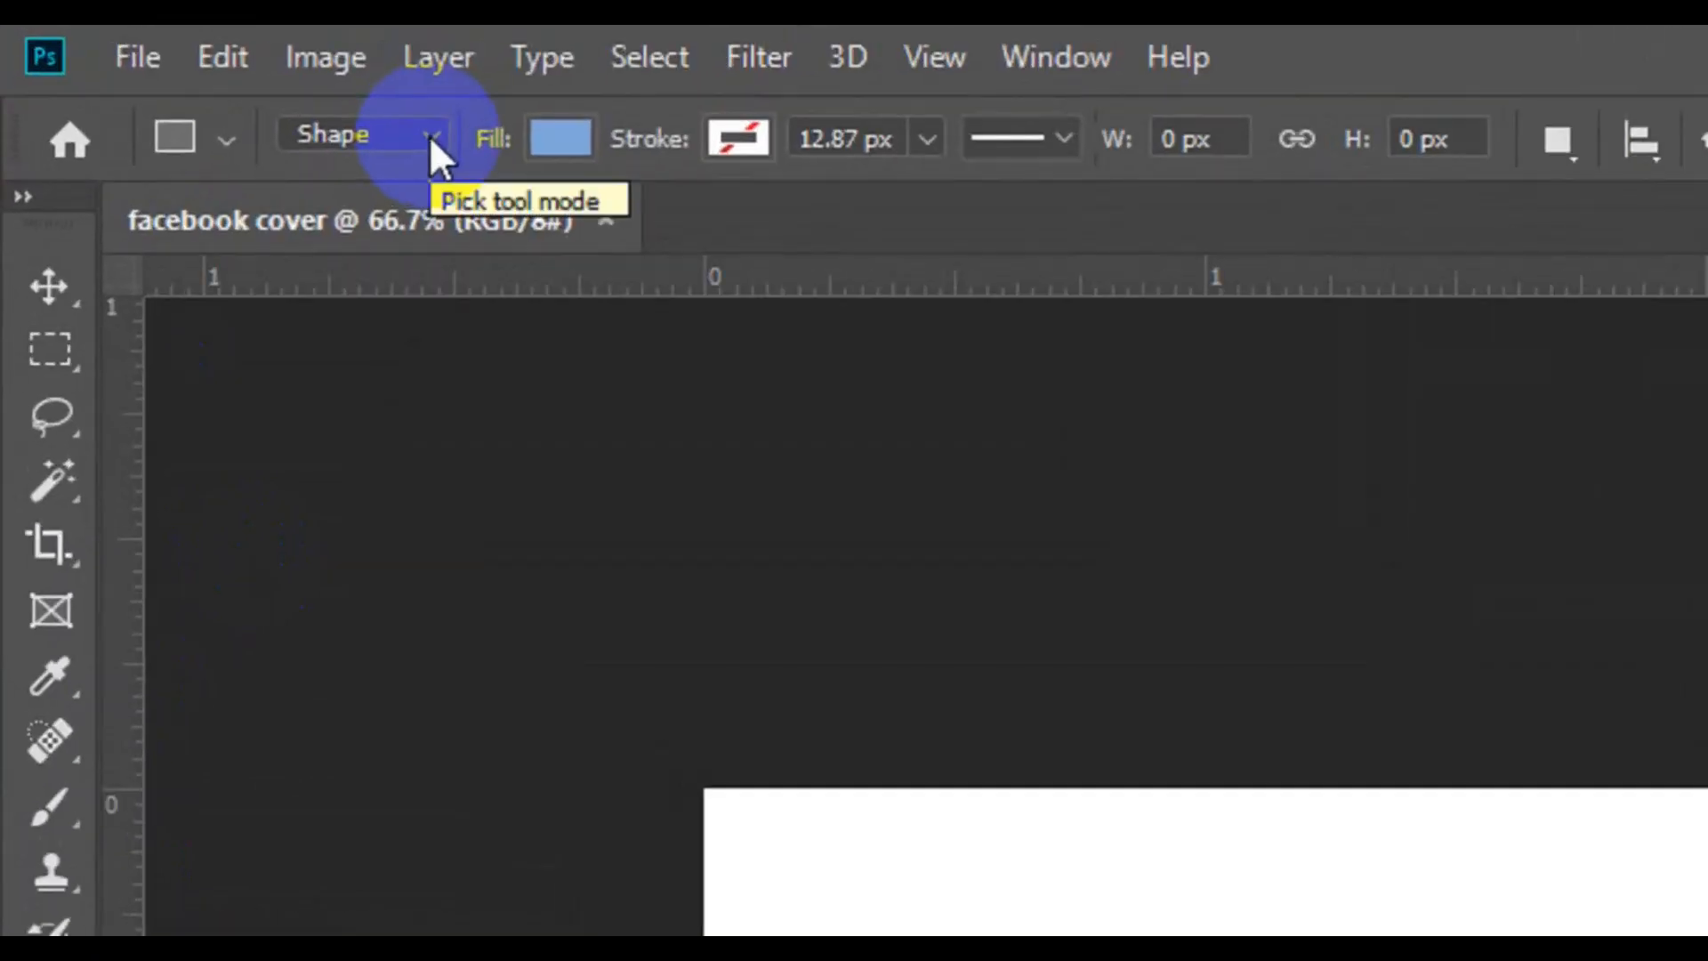
click(213, 79)
click(398, 175)
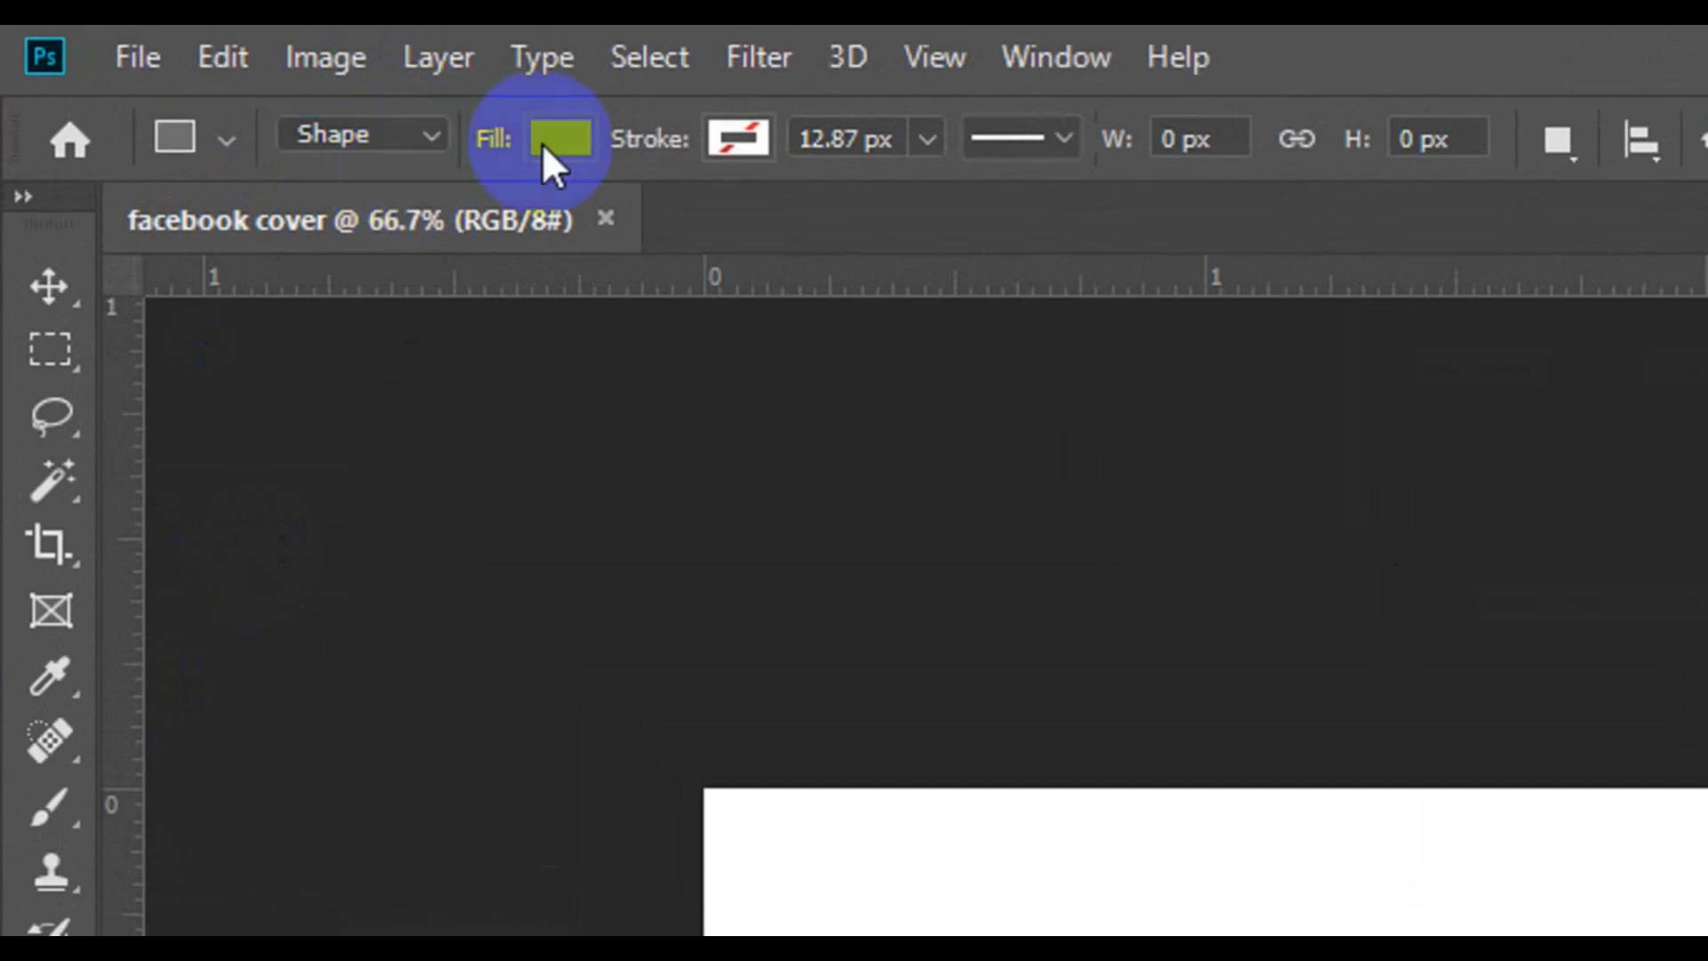
click(546, 140)
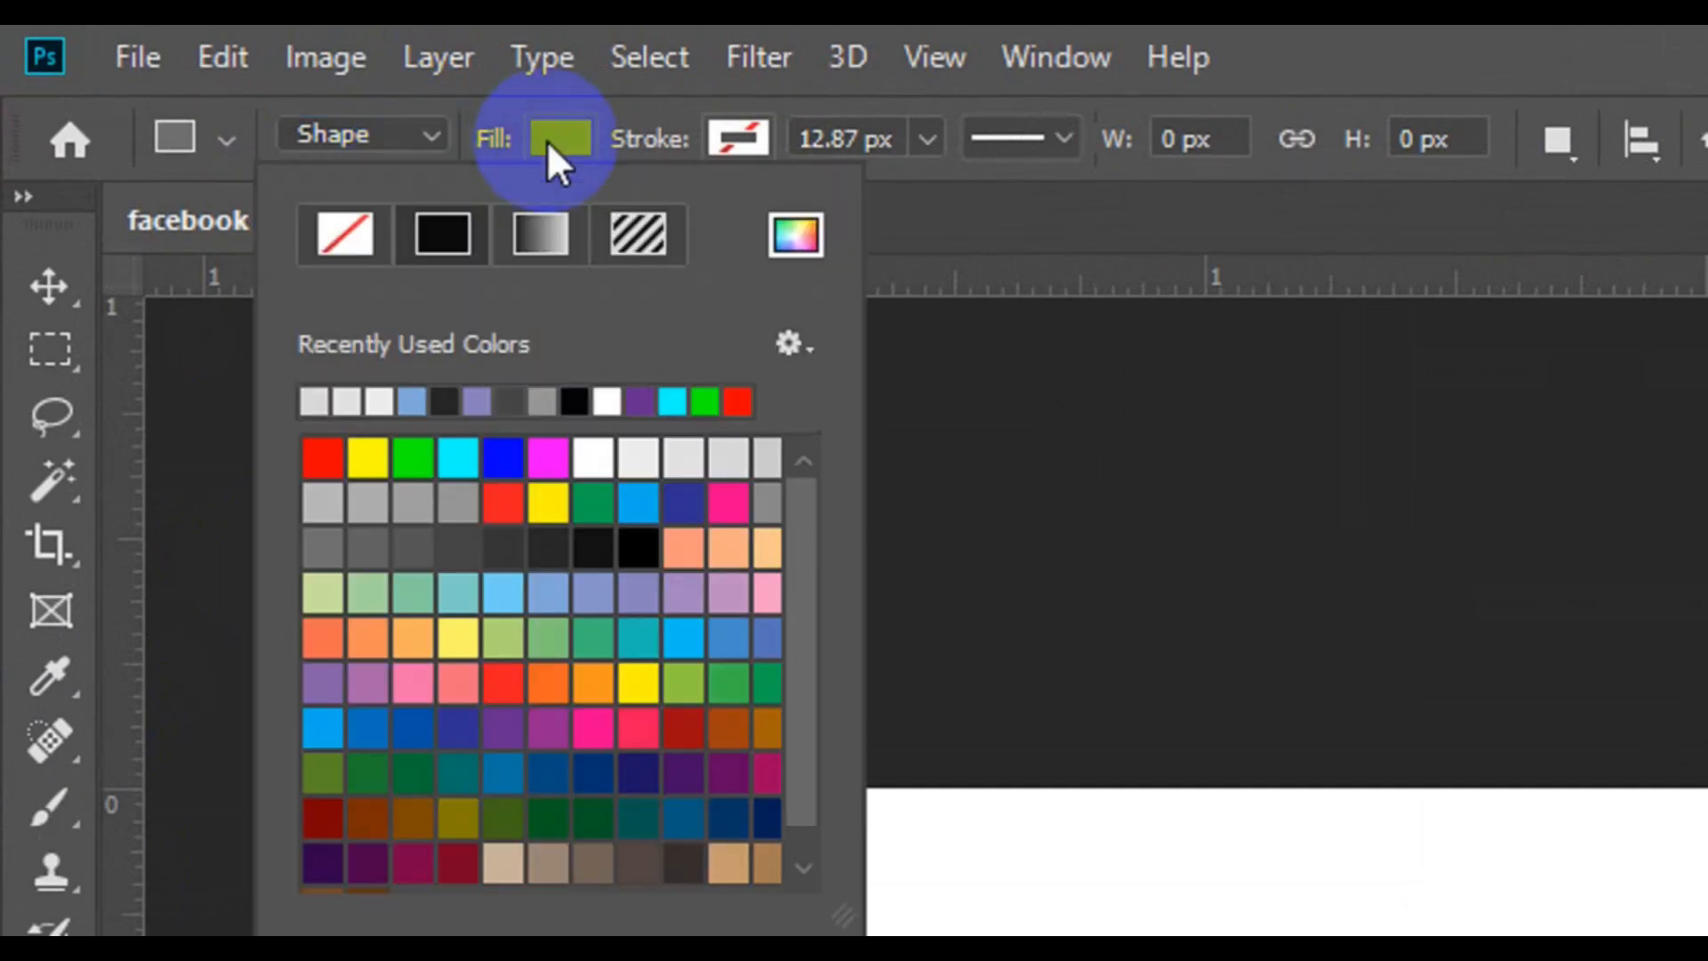
click(420, 532)
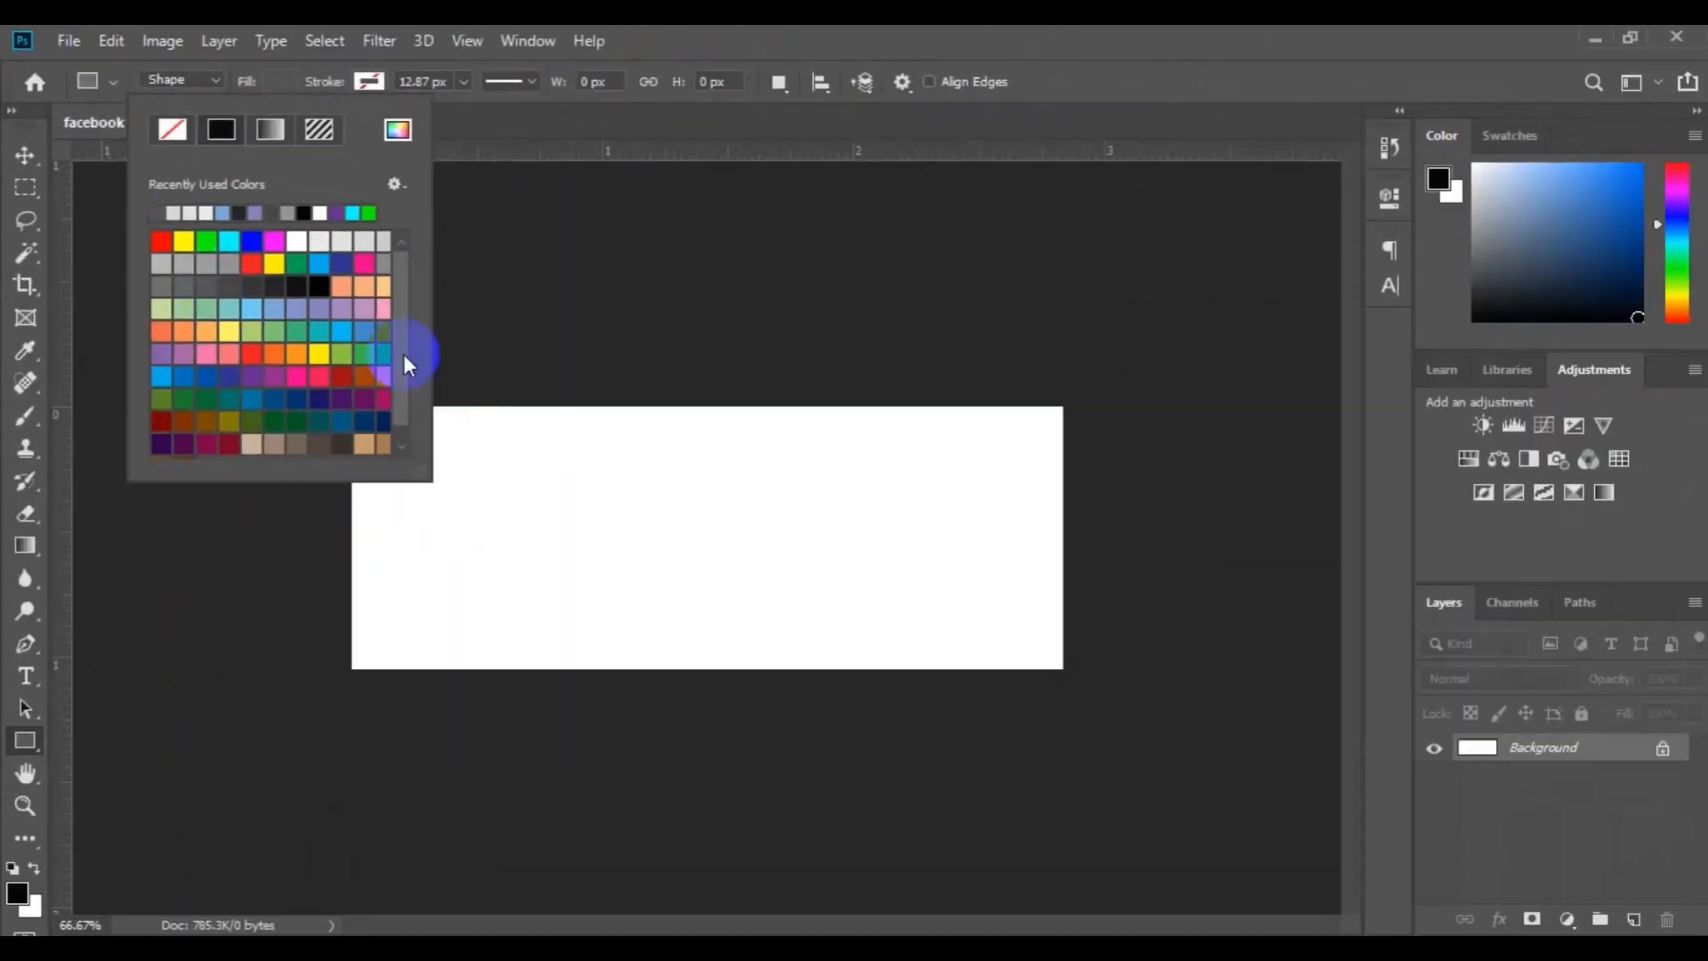
drag(510, 367, 641, 789)
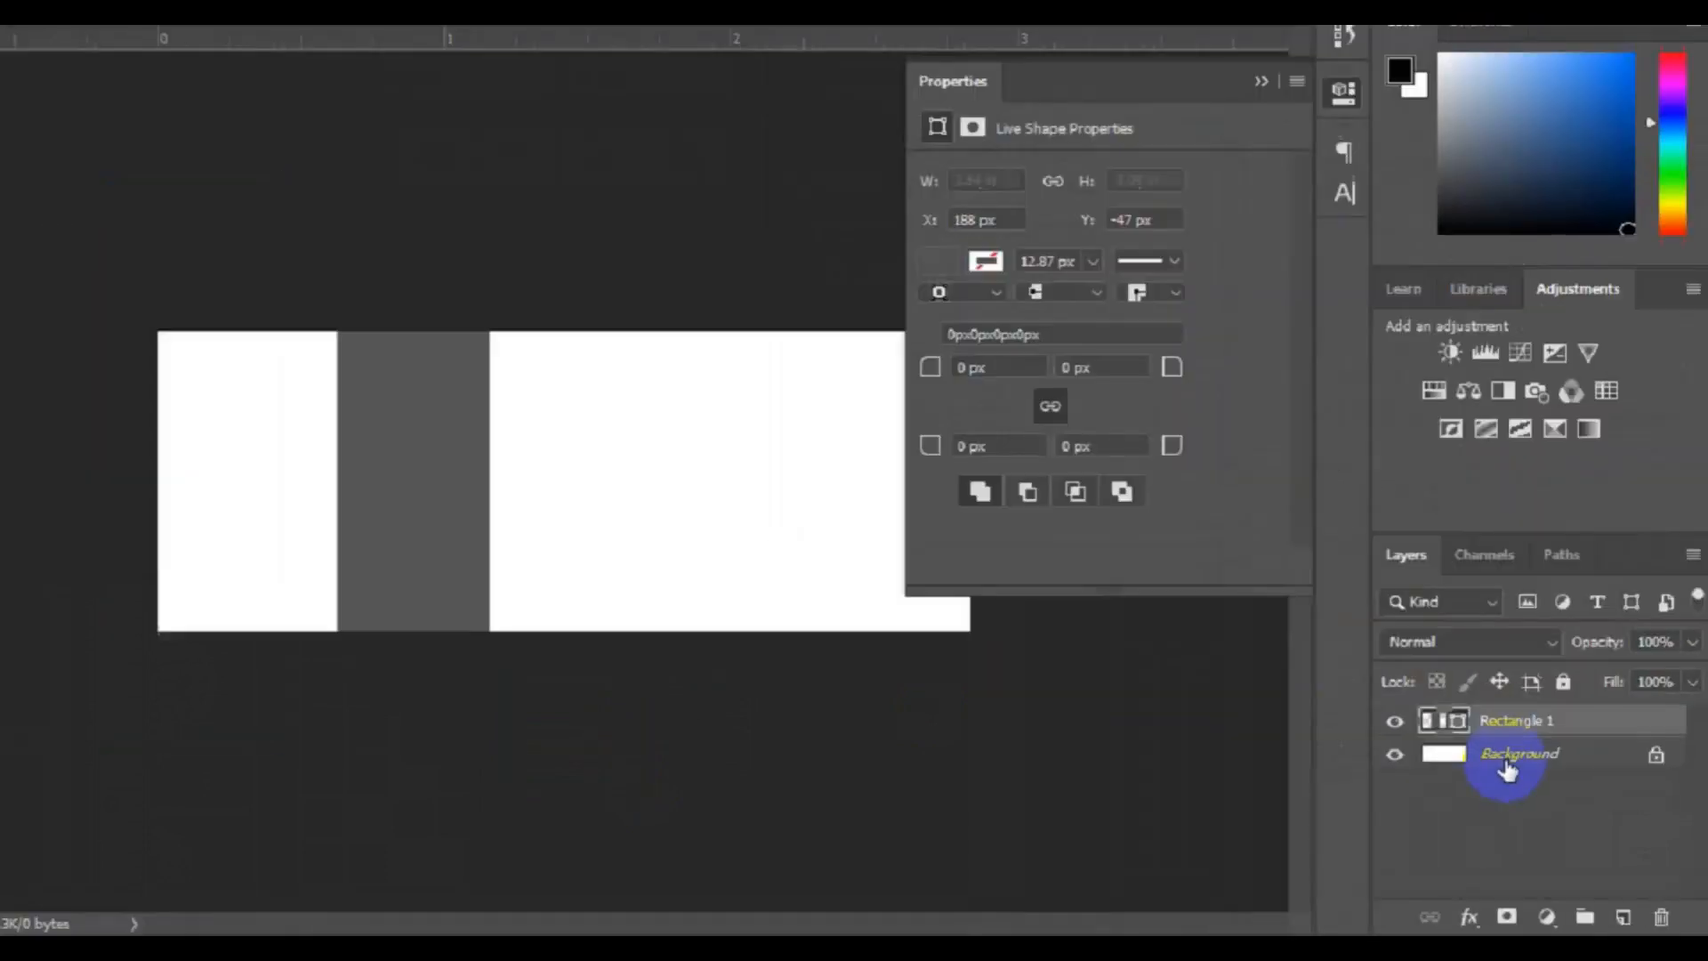
Add a narrow rectangle about 20 by 452 px above the Background layer, with a small gap to the right of the wide rectangle
click(1356, 623)
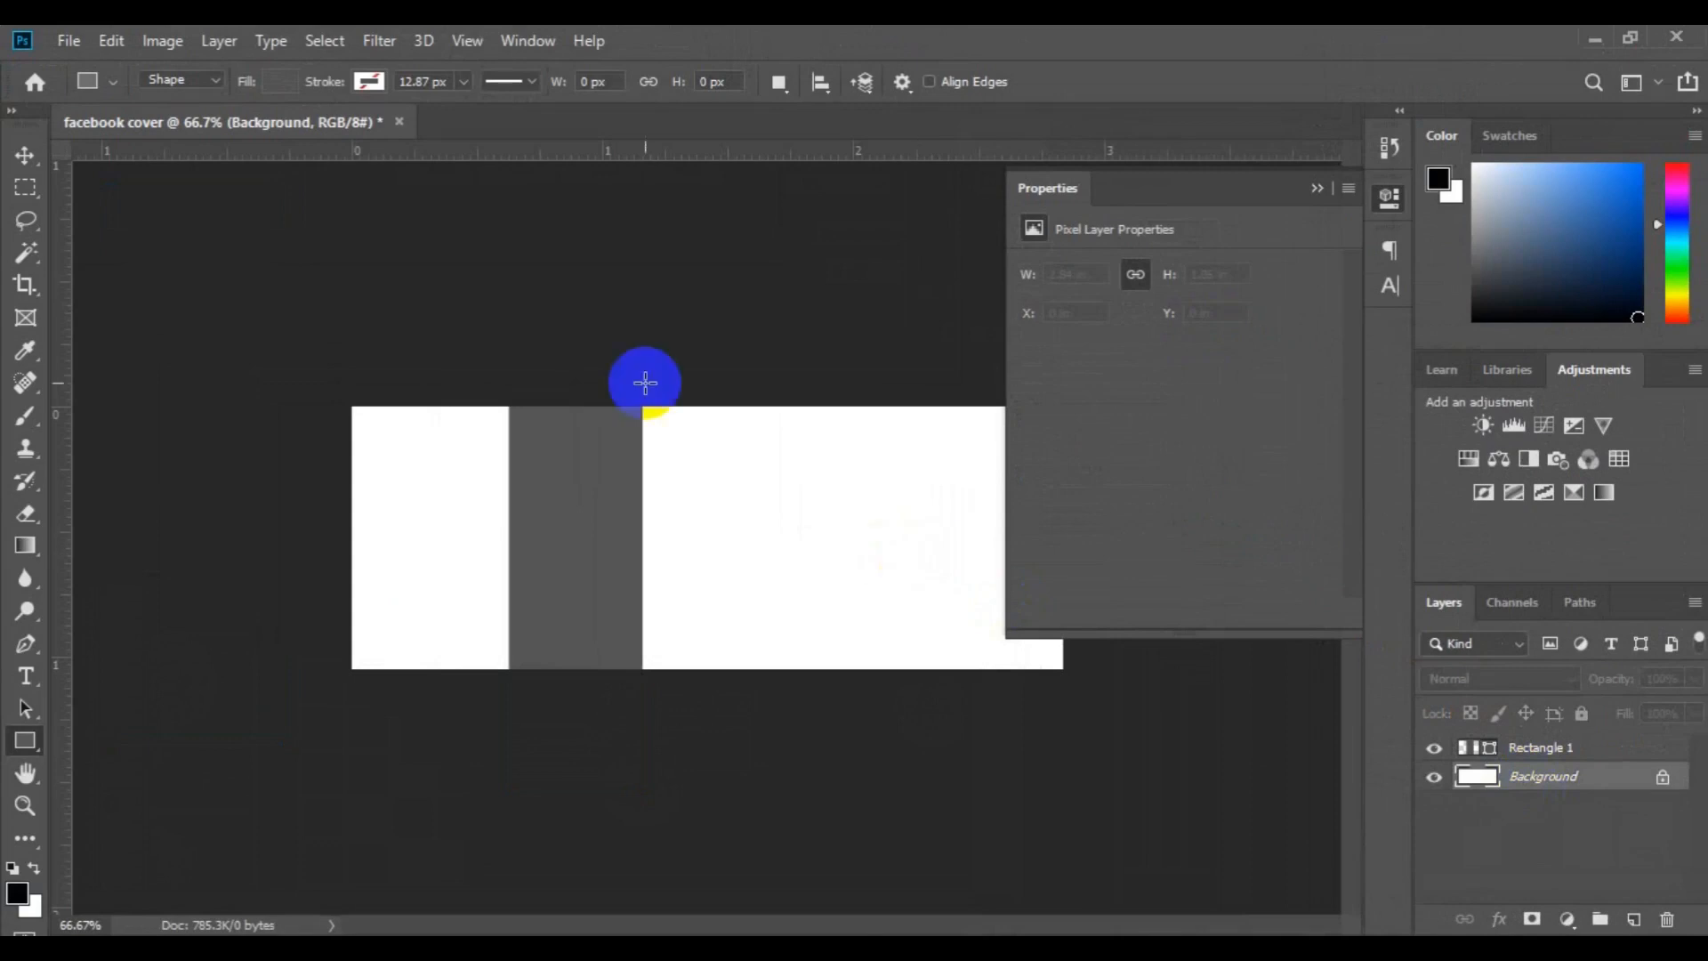
drag(656, 395, 670, 769)
key(v)
drag(669, 641, 664, 613)
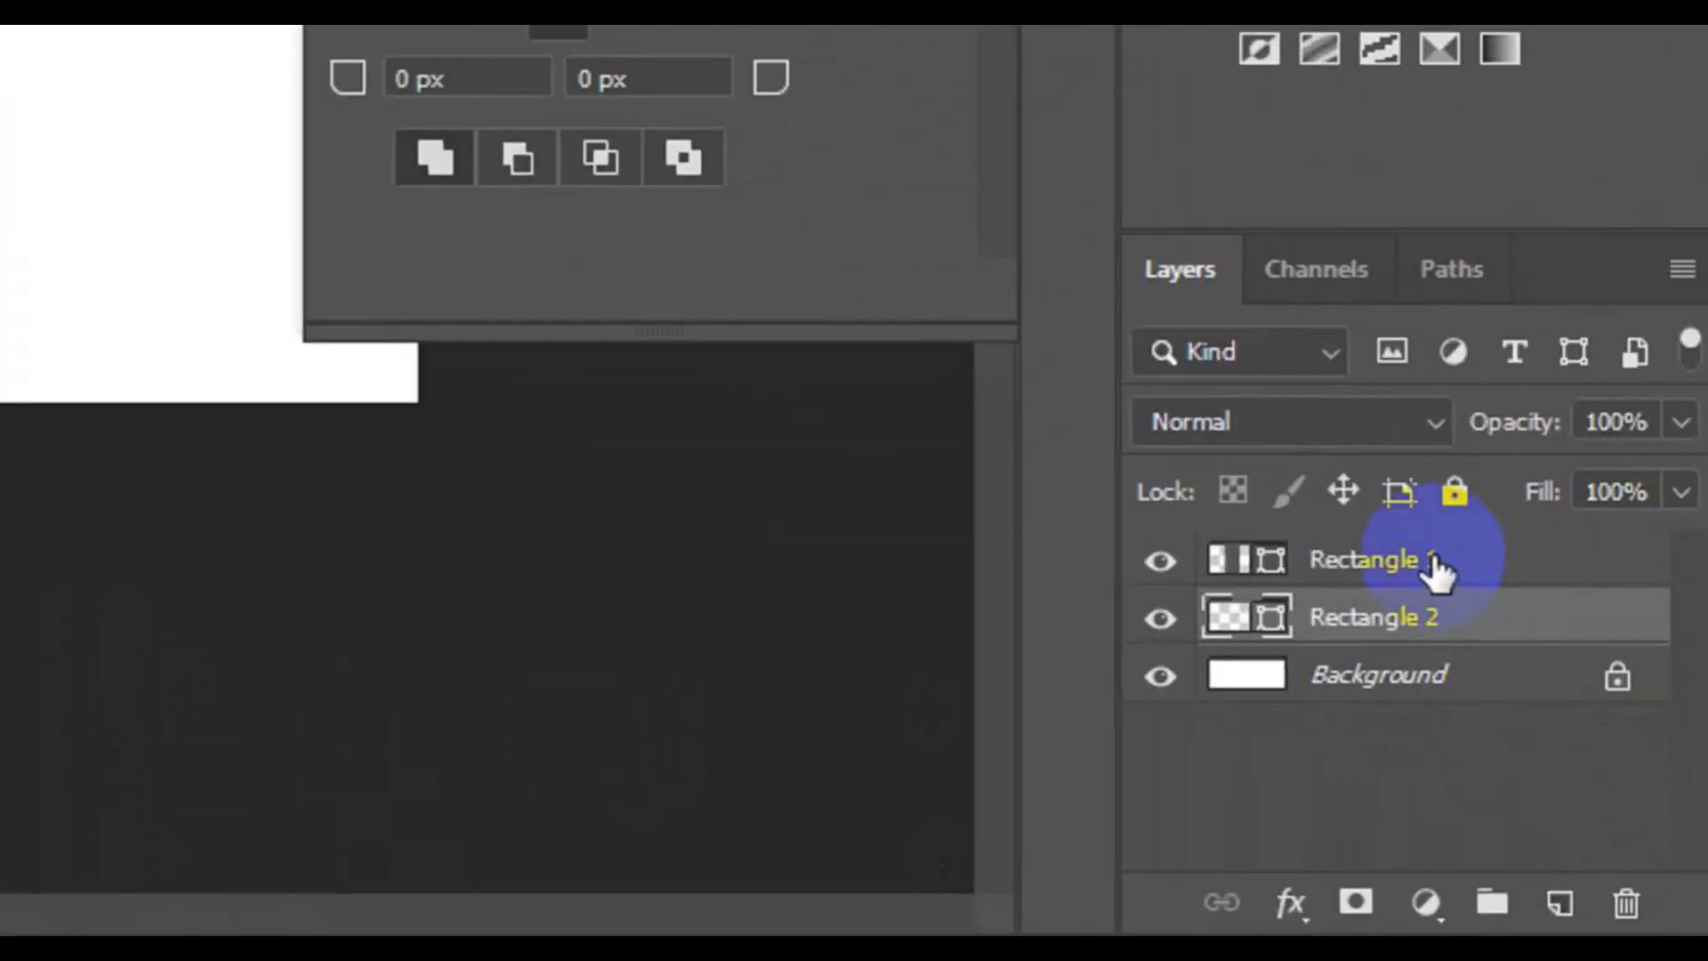
Merge the Rectangle 1 and Rectangle 2 shape layers into one shape layer
shift+click(1434, 563)
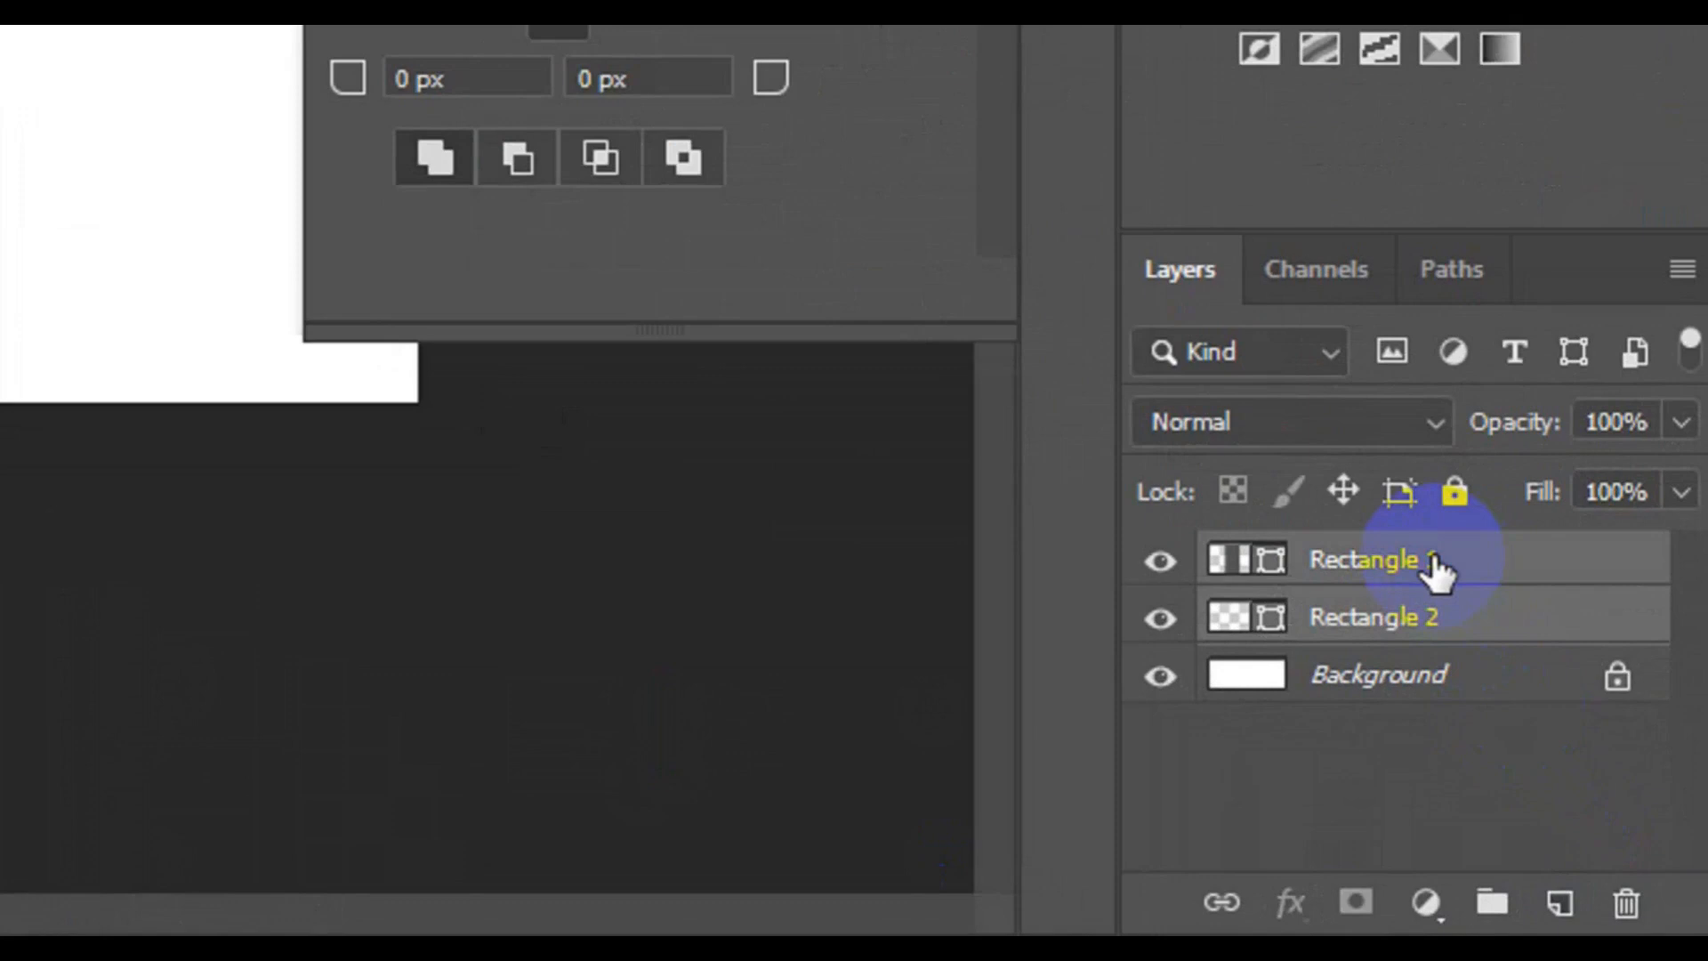
right_click(1433, 560)
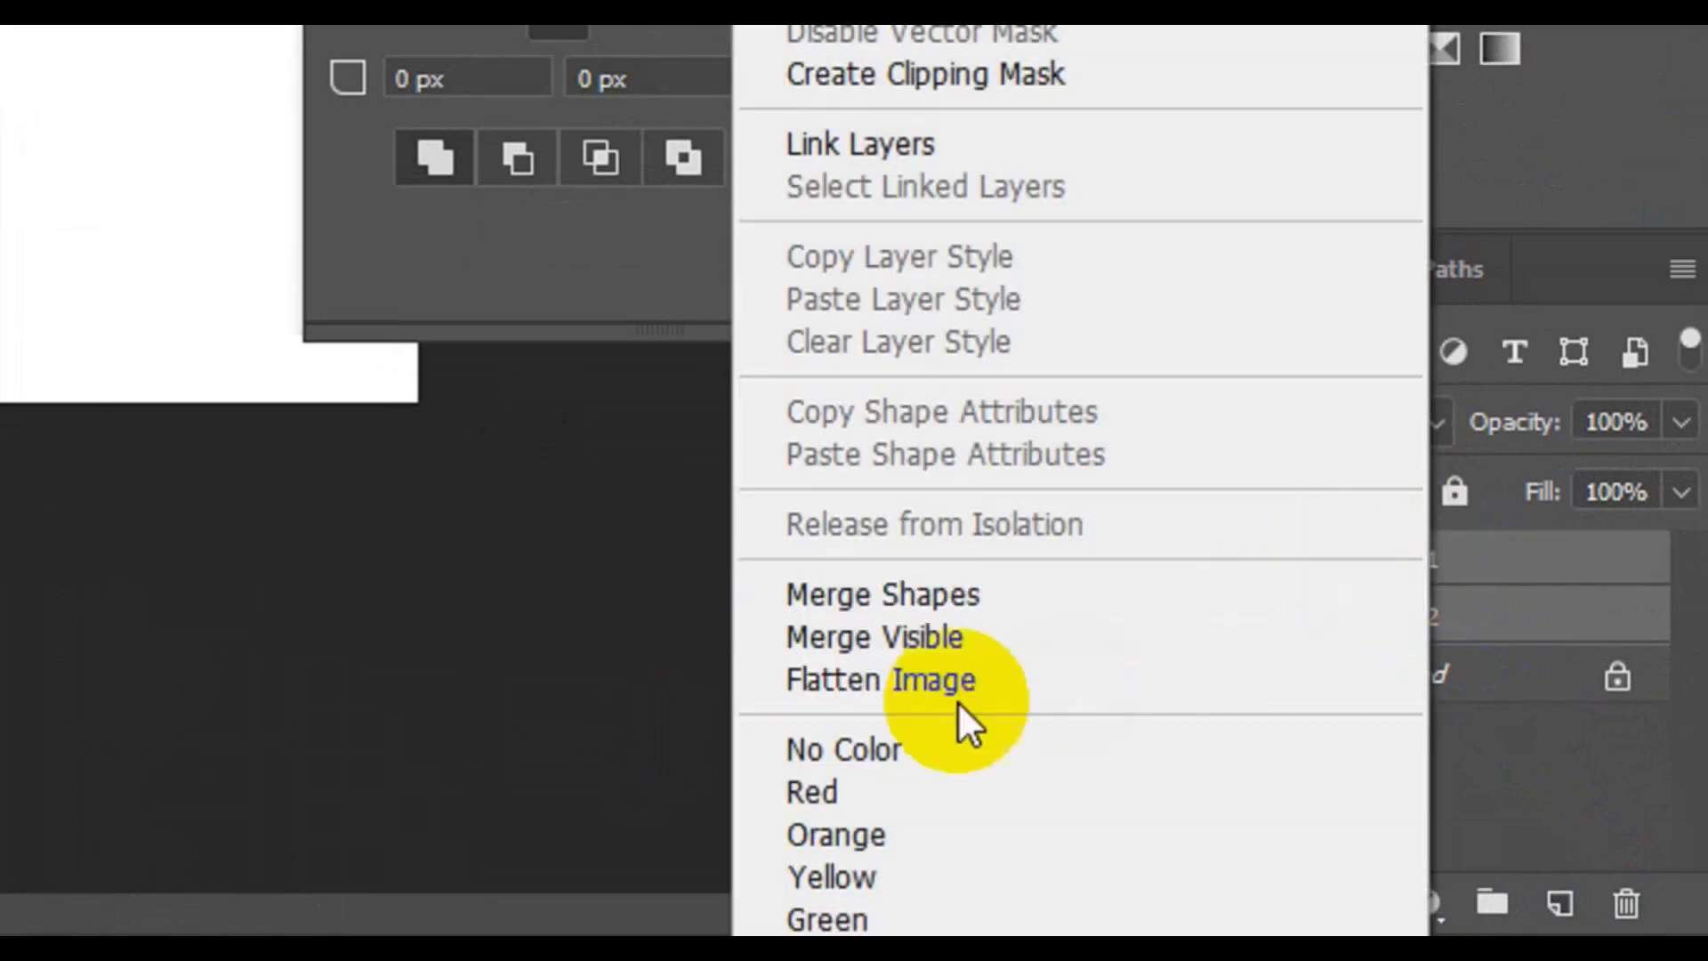
click(977, 610)
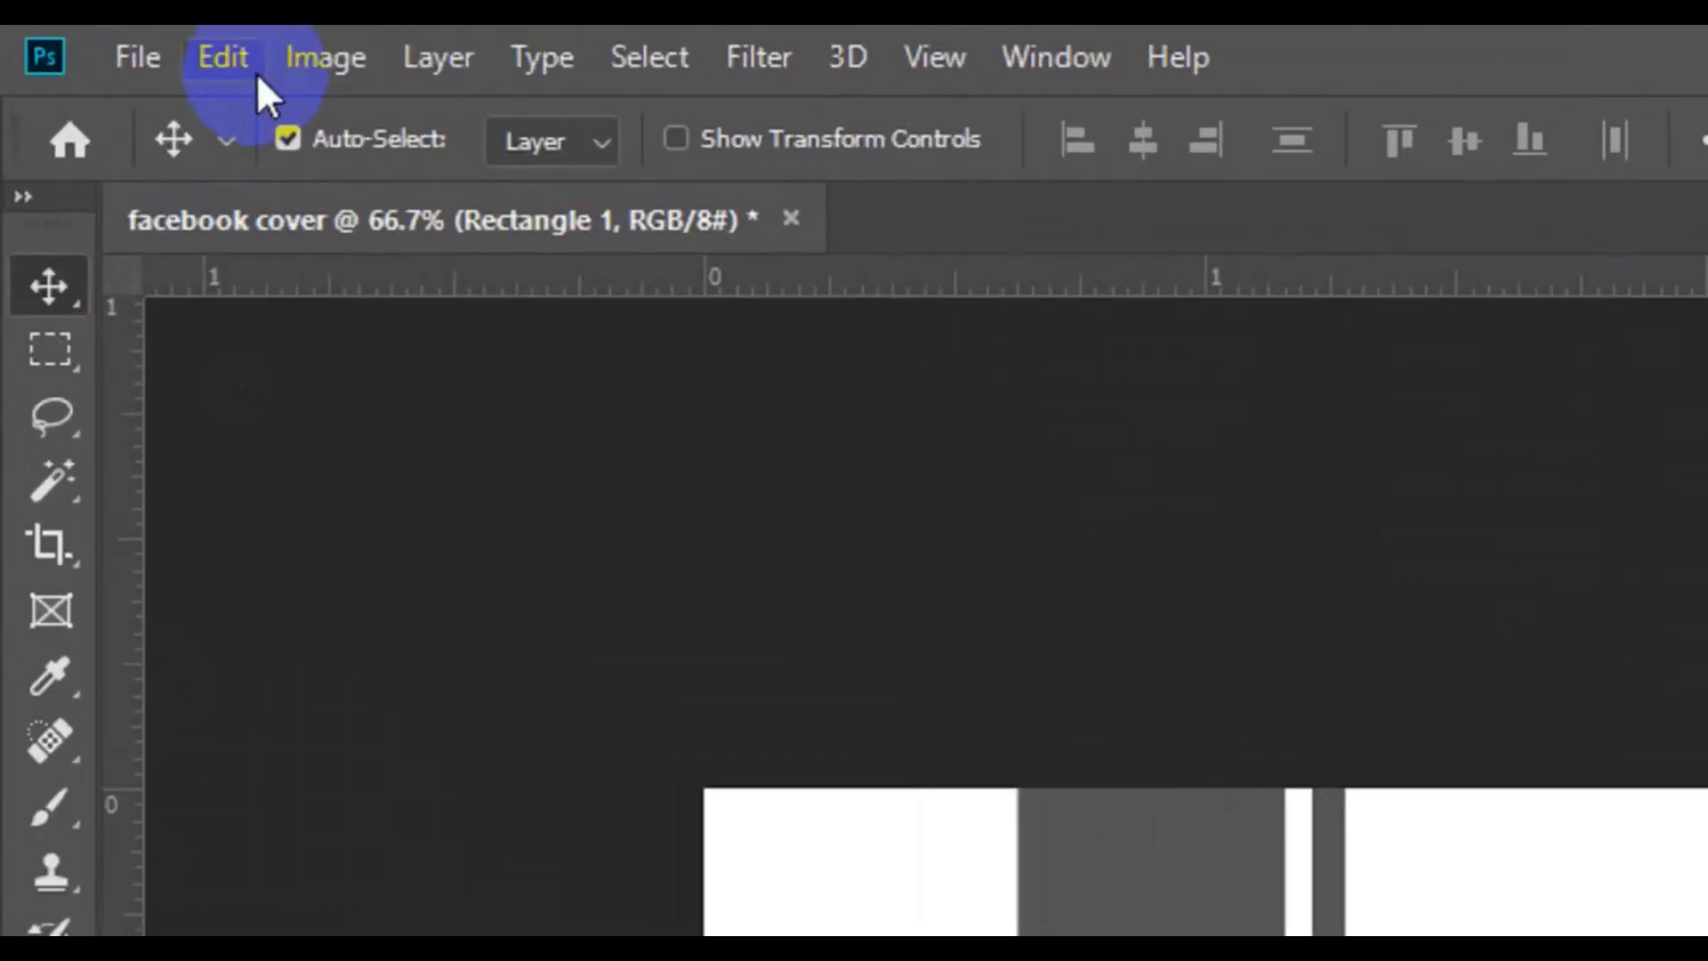
Skew the merged stripes horizontally by about 22 degrees so their upper end leans left to the canvas corner, and commit the transform
click(126, 50)
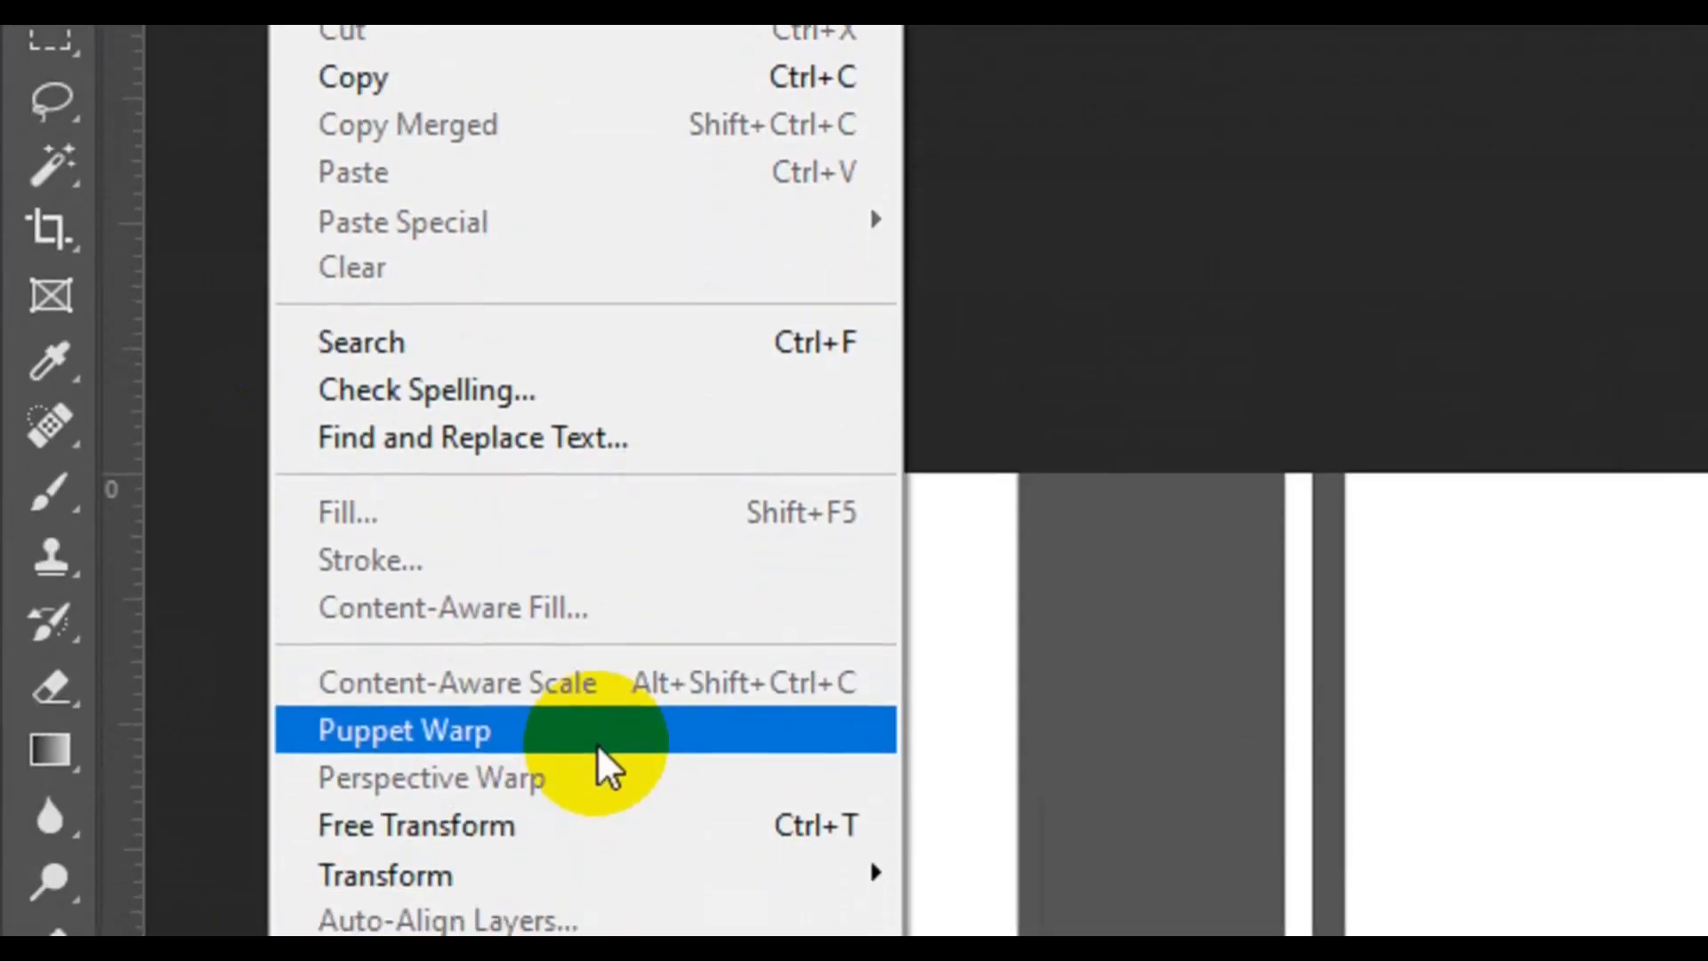
click(621, 825)
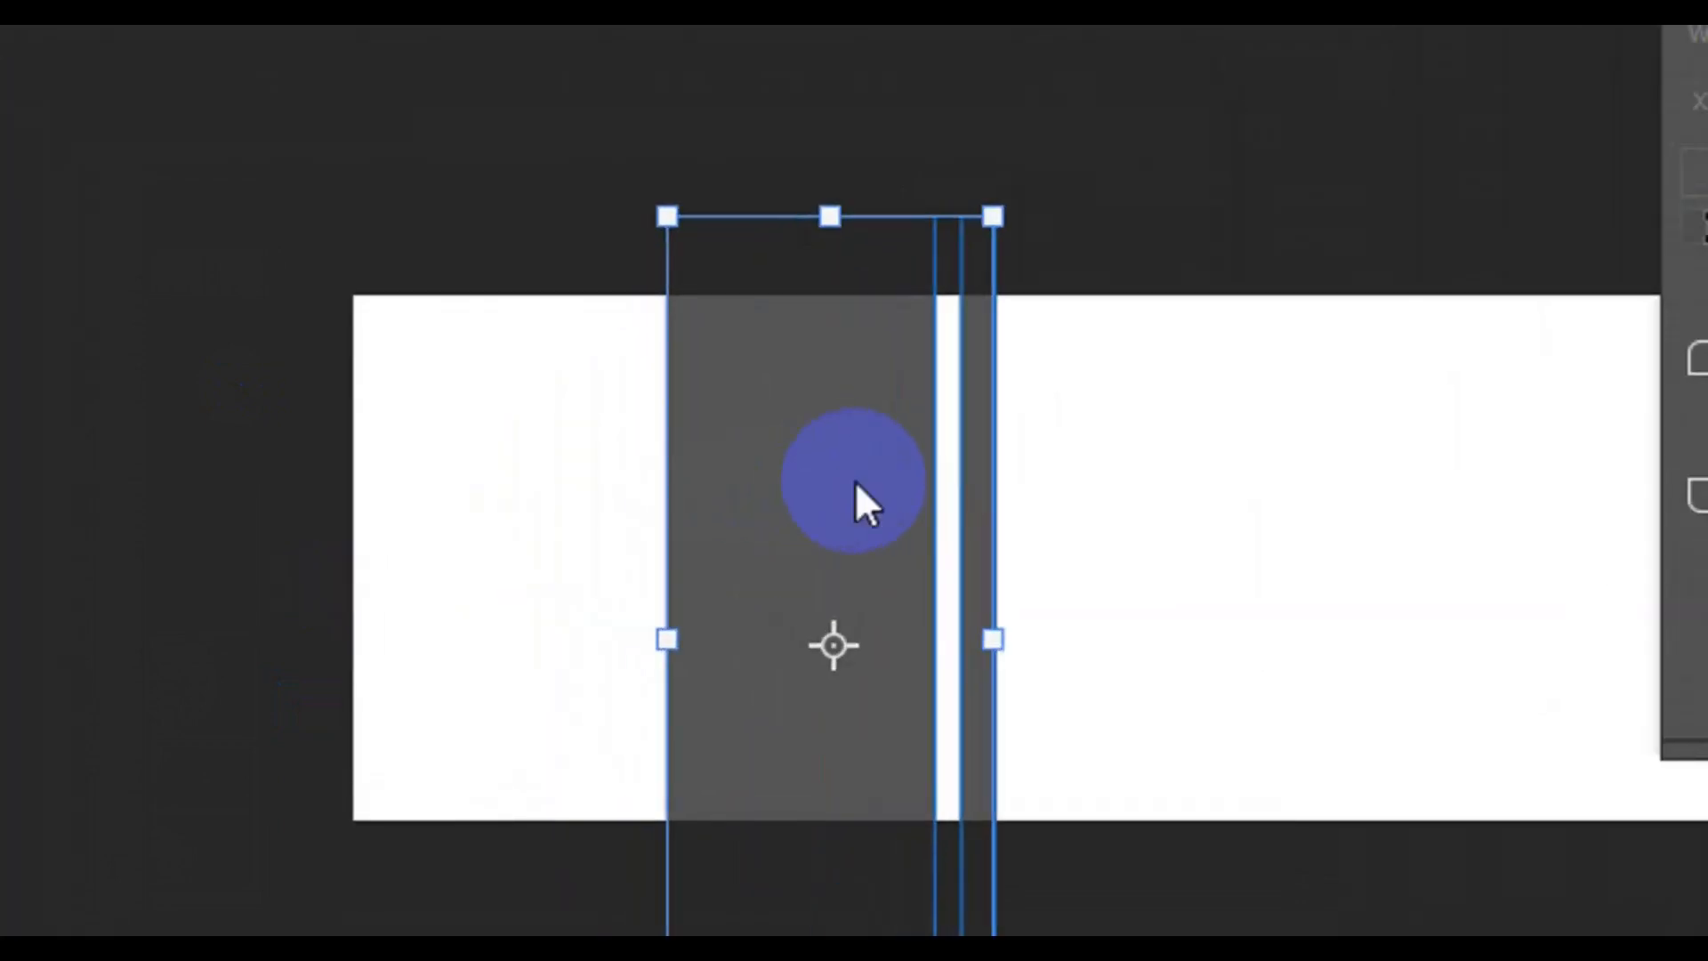
right_click(603, 500)
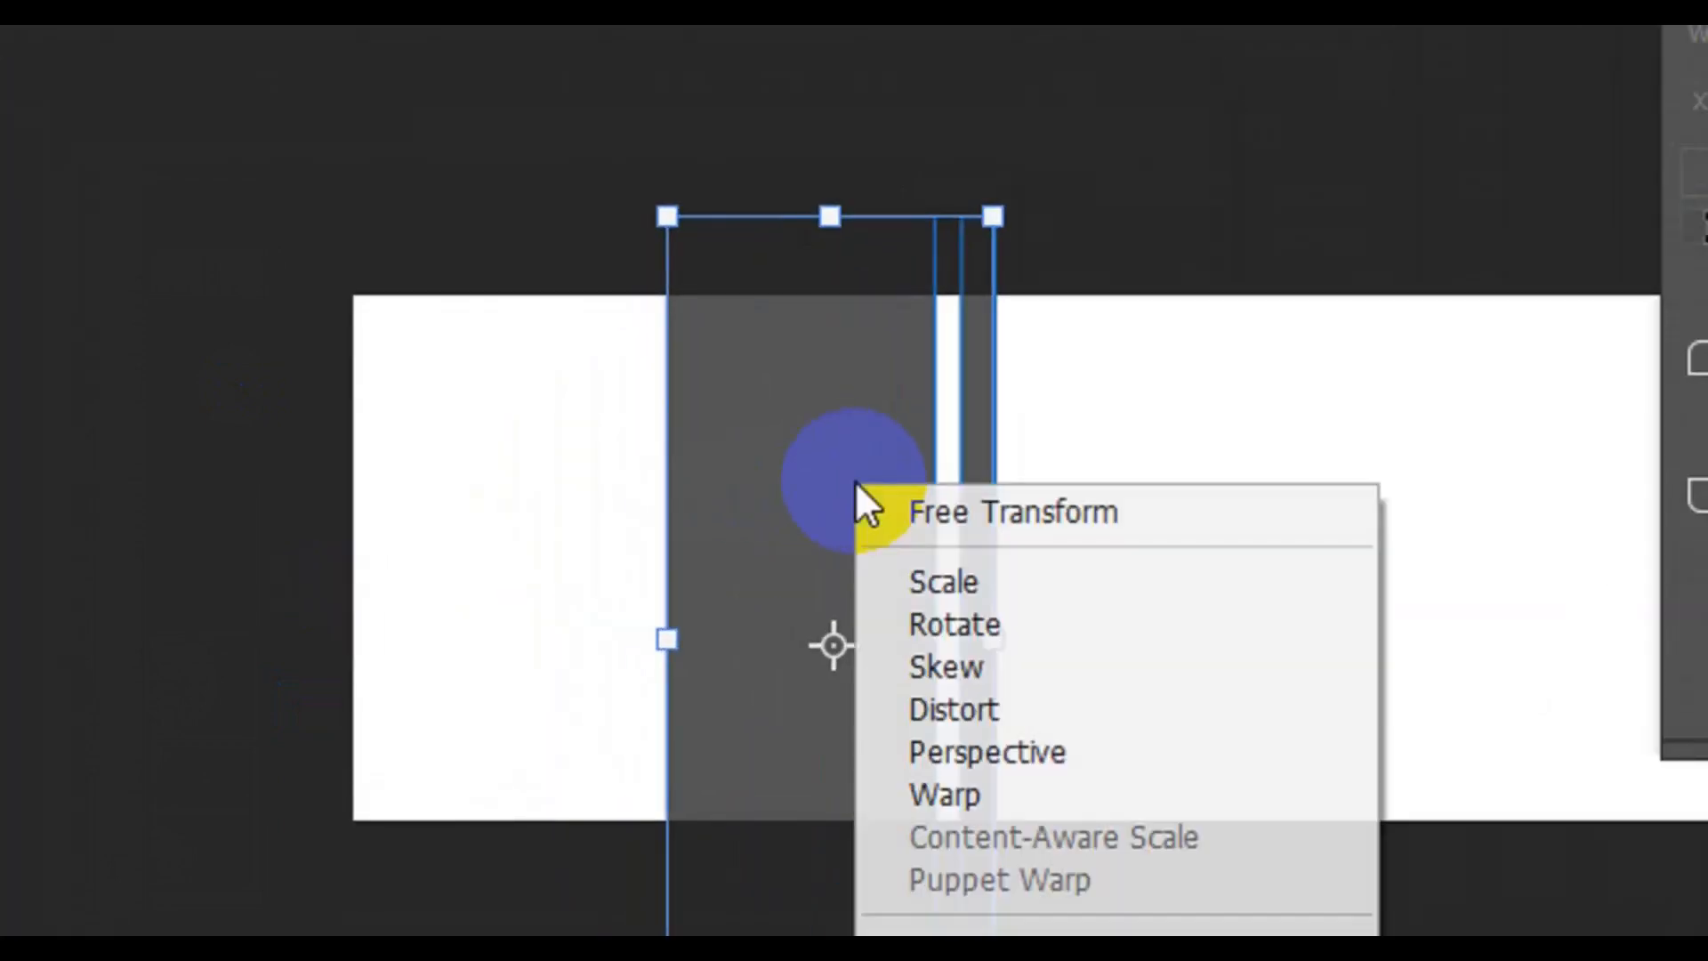
click(942, 671)
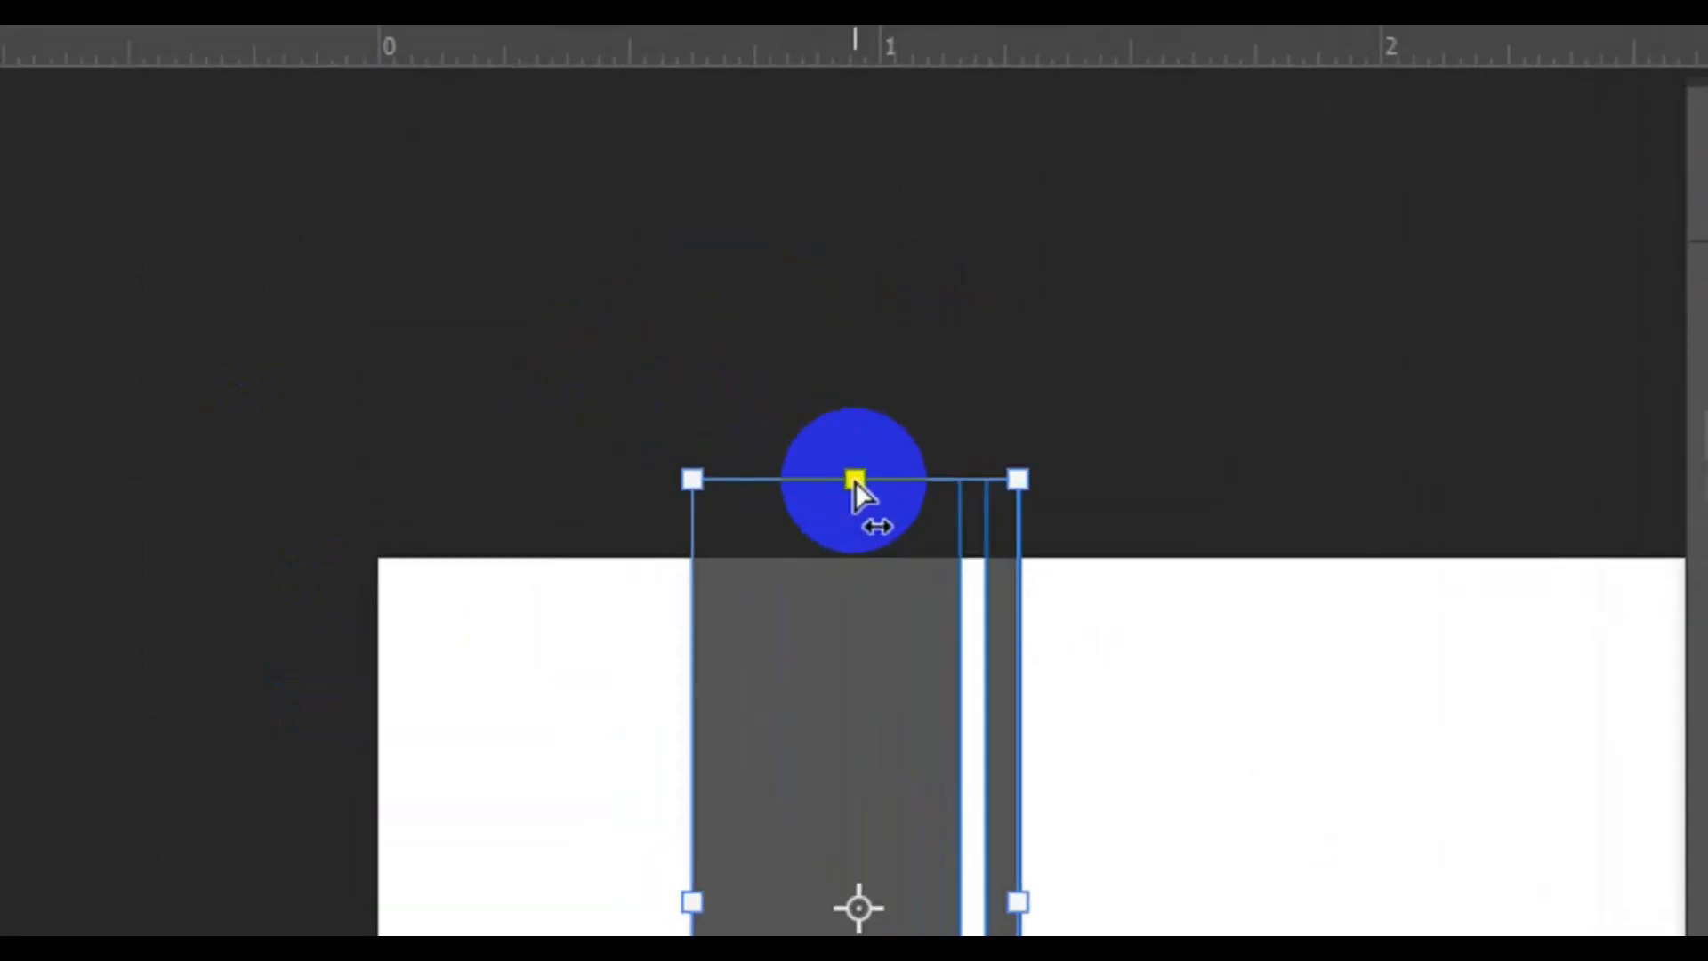
drag(856, 482, 507, 552)
mouse_move(591, 791)
mouse_down()
mouse_move(627, 790)
mouse_move(598, 790)
mouse_up()
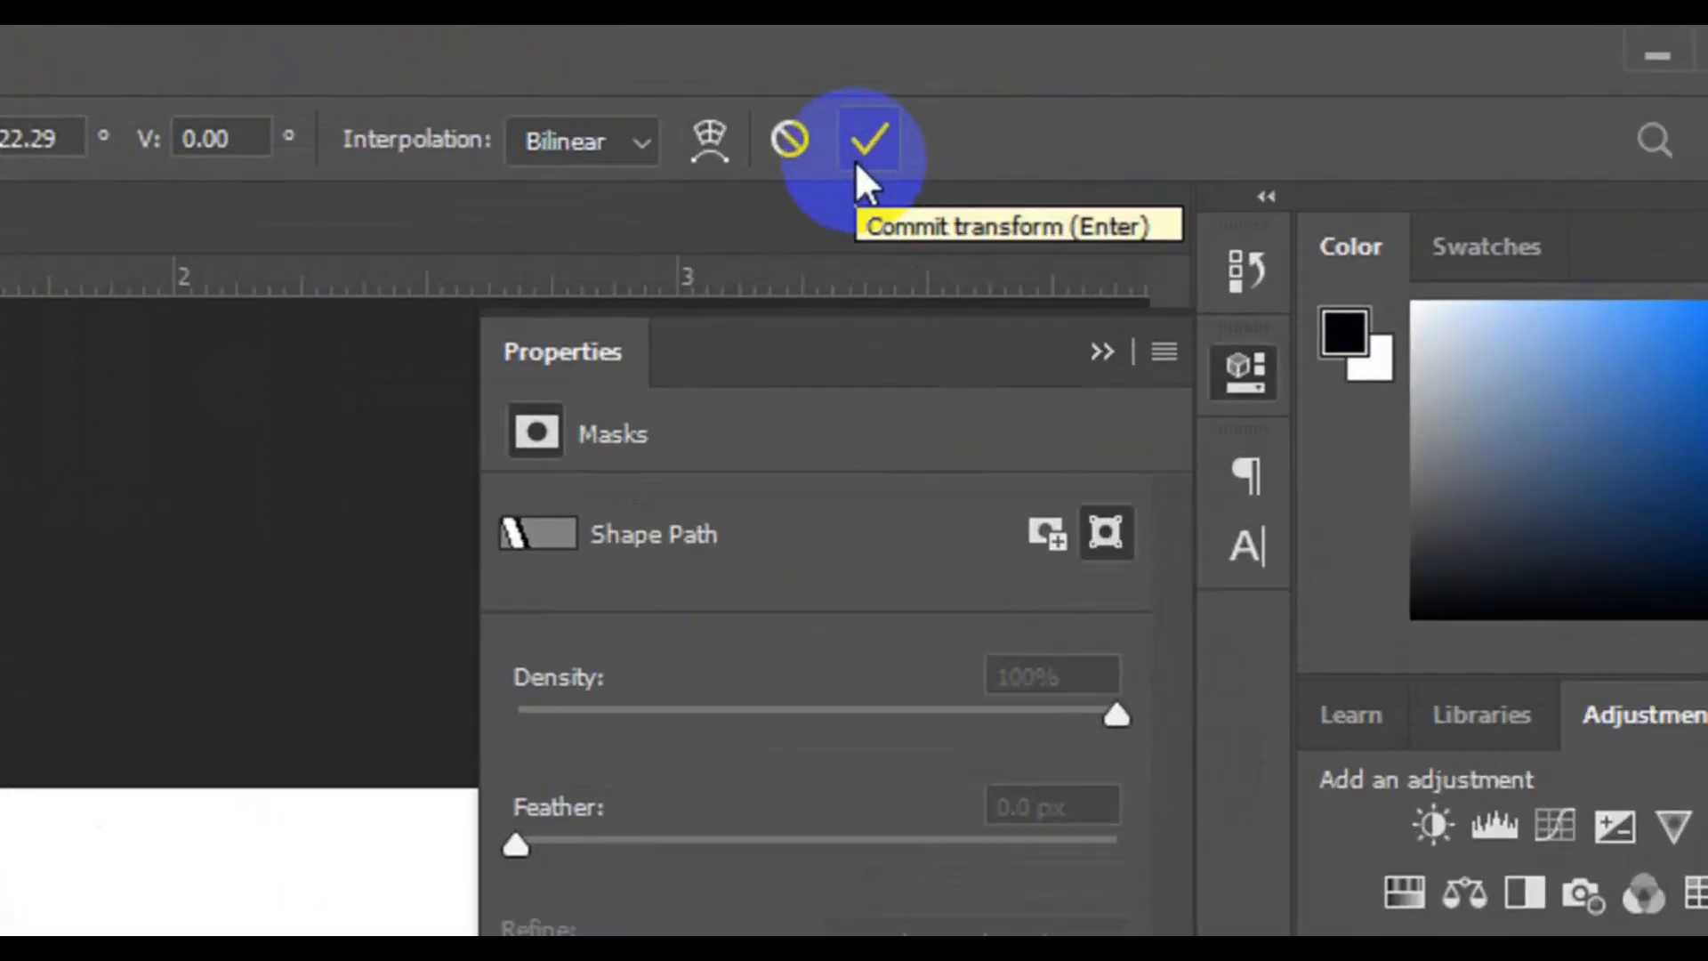
click(859, 160)
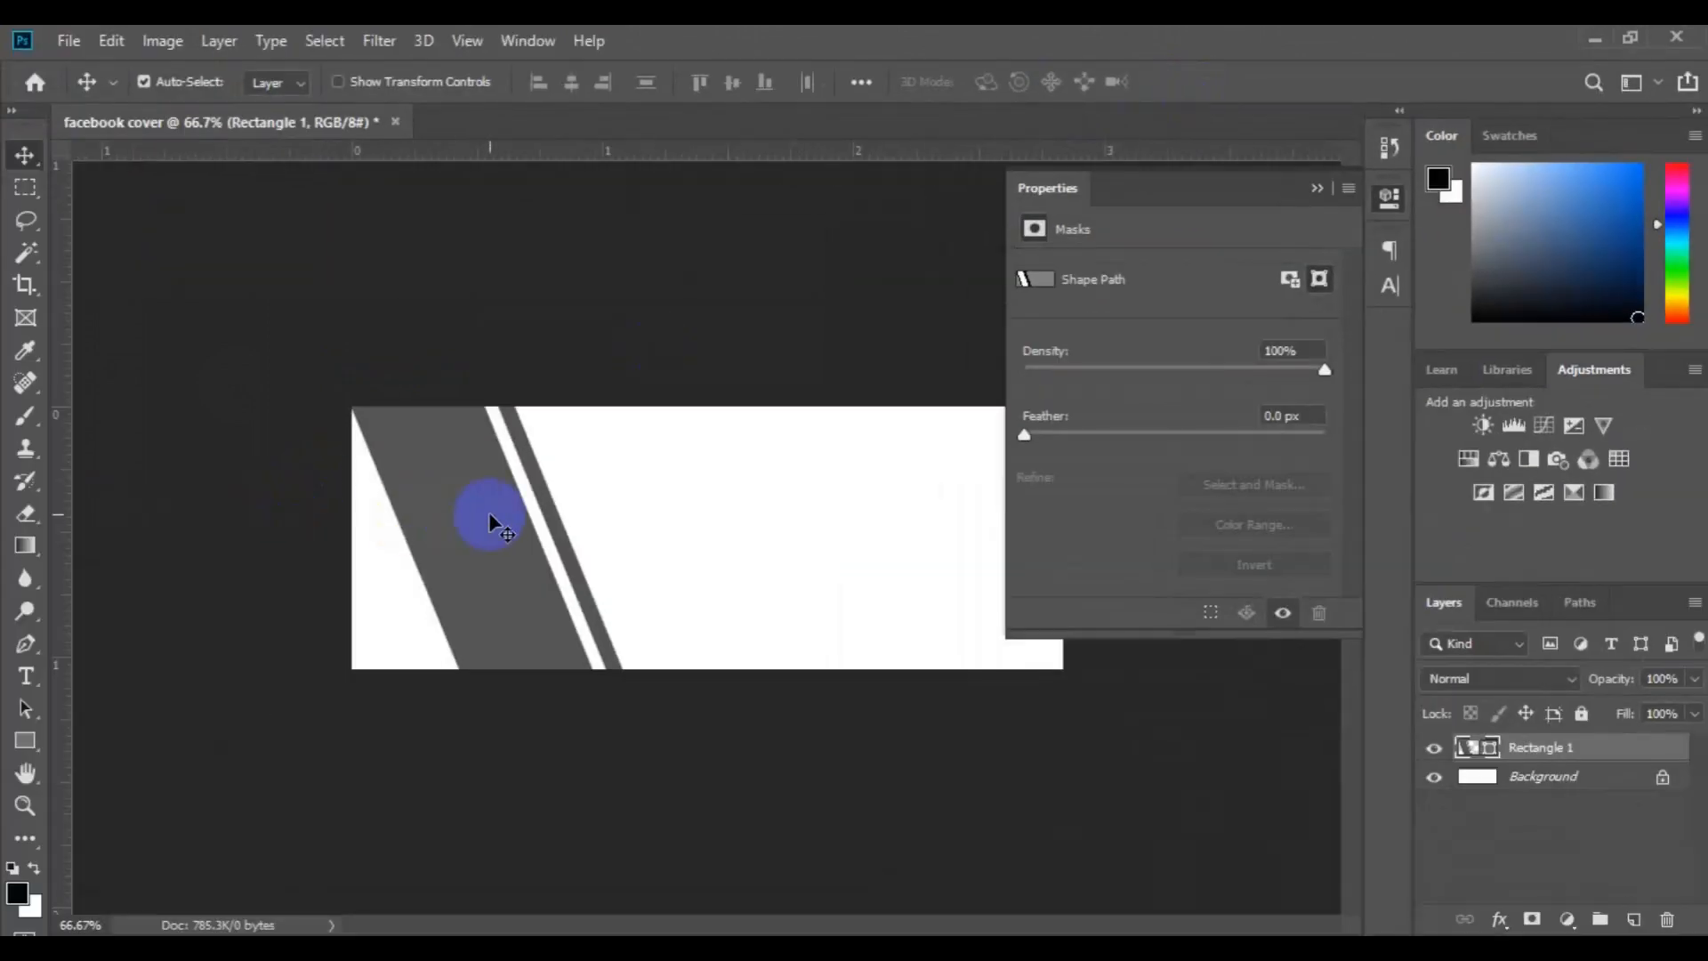
Draw a near-black rectangle shape about 688 by 47 px along the canvas's lower edge, above the Background layer, starting at the canvas's left side
drag(499, 521, 498, 518)
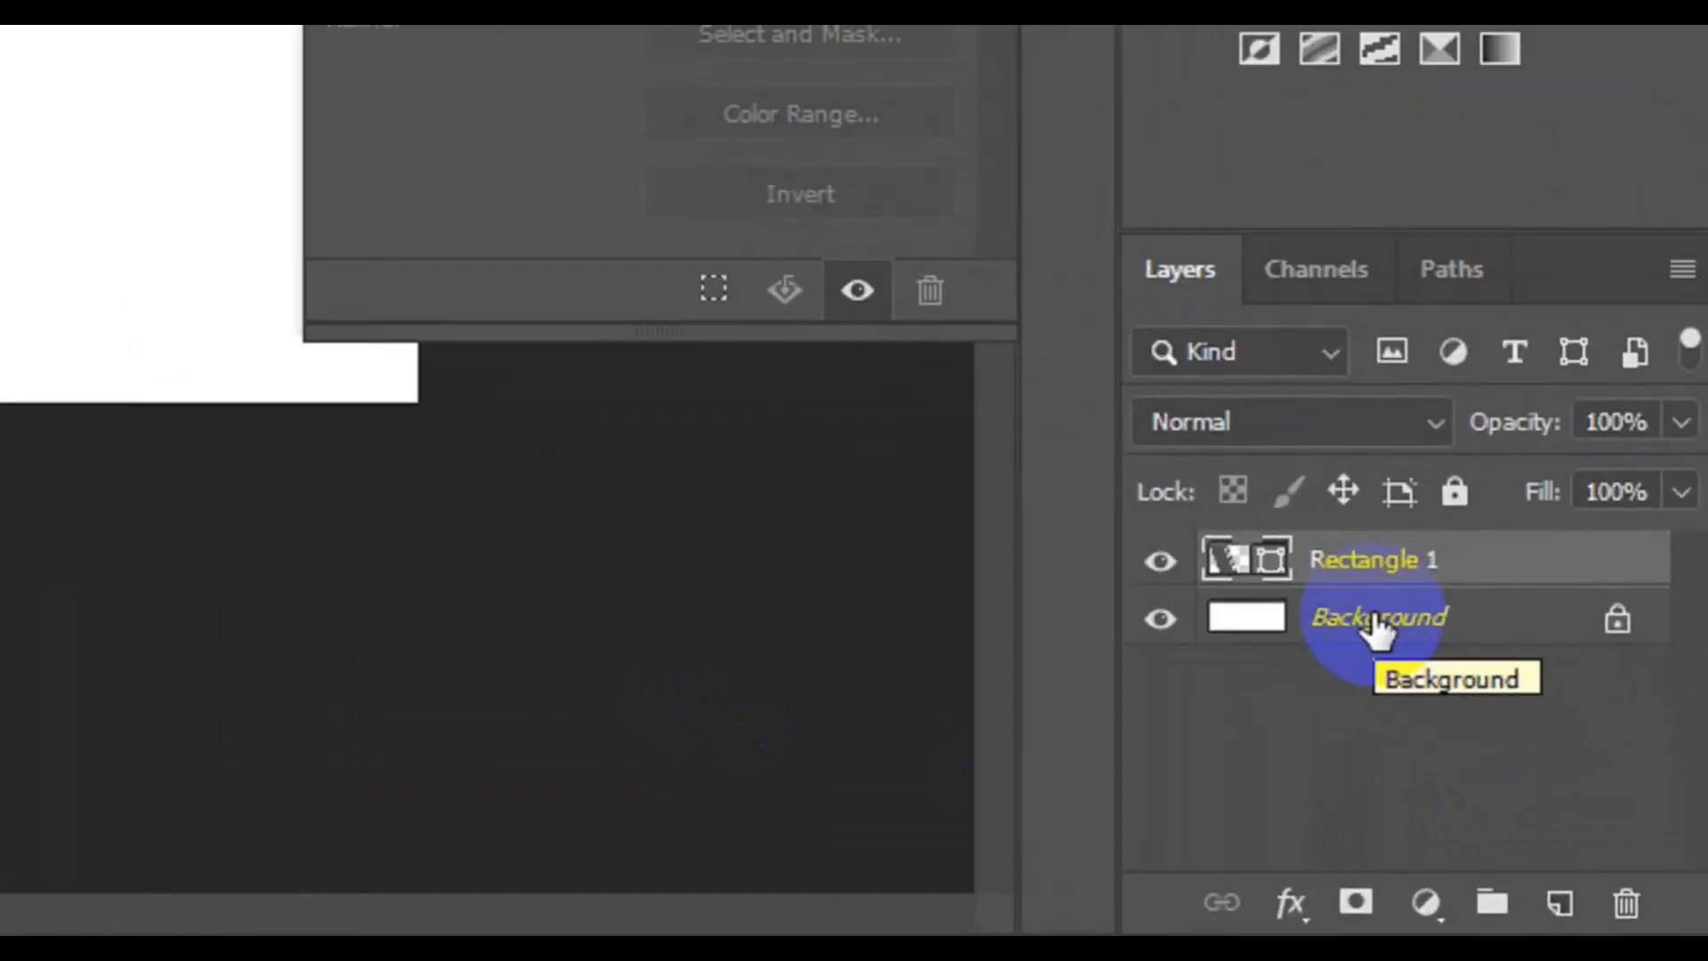
click(1377, 627)
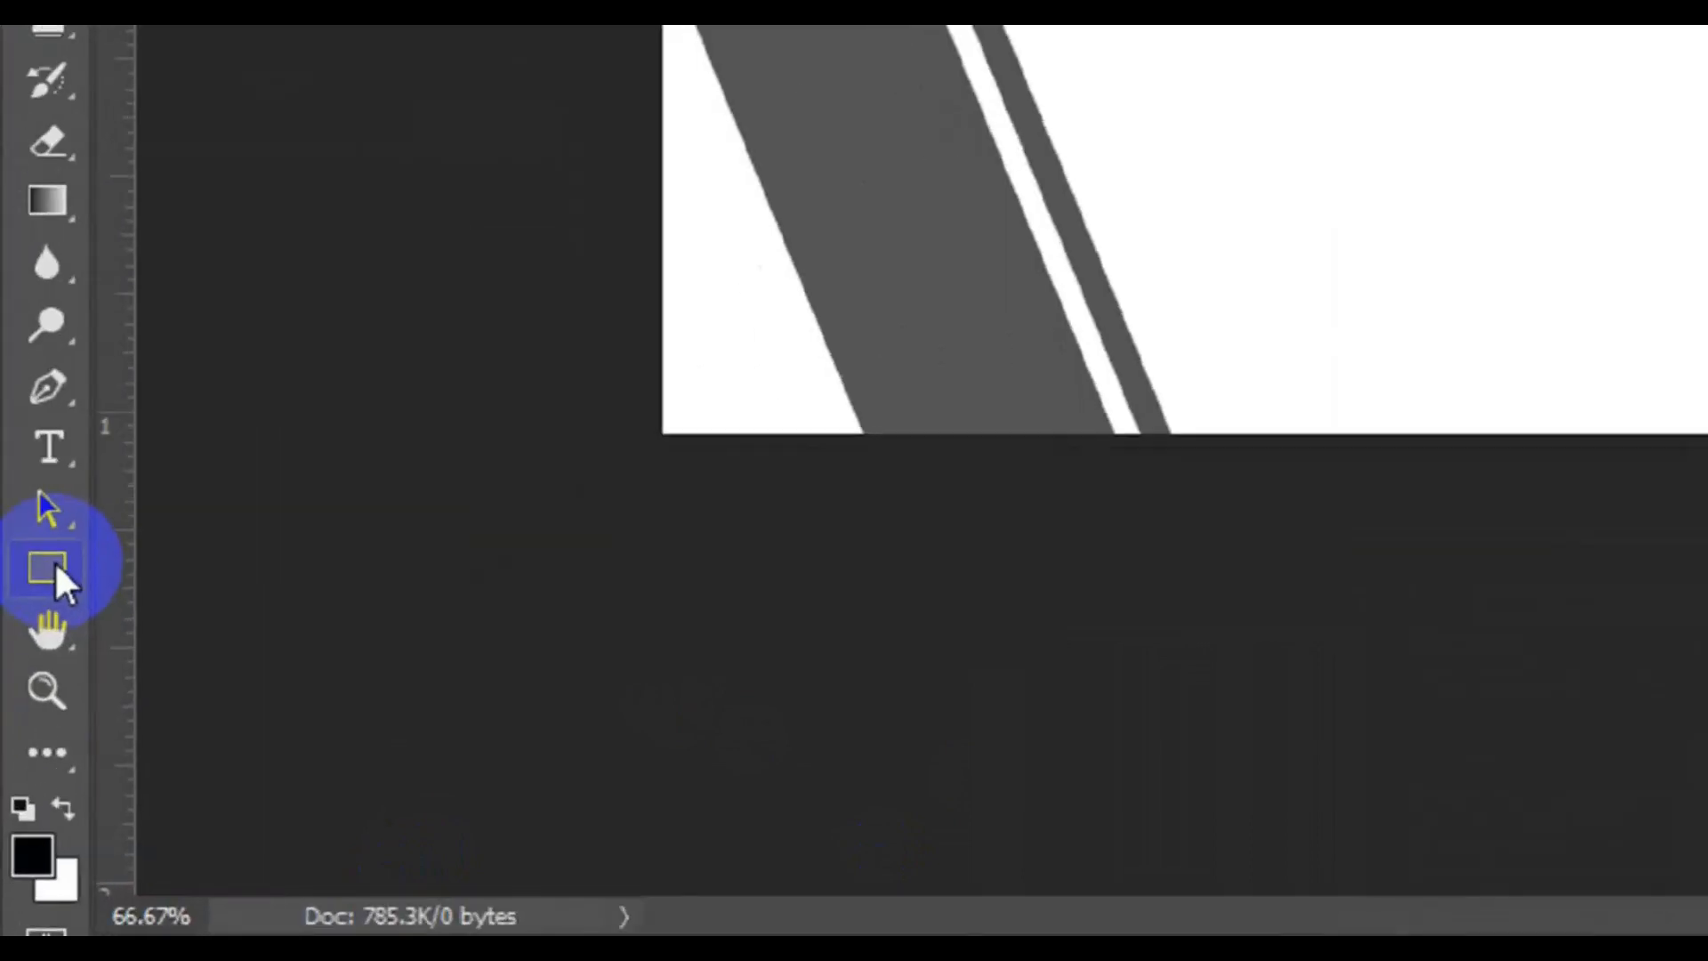
click(28, 737)
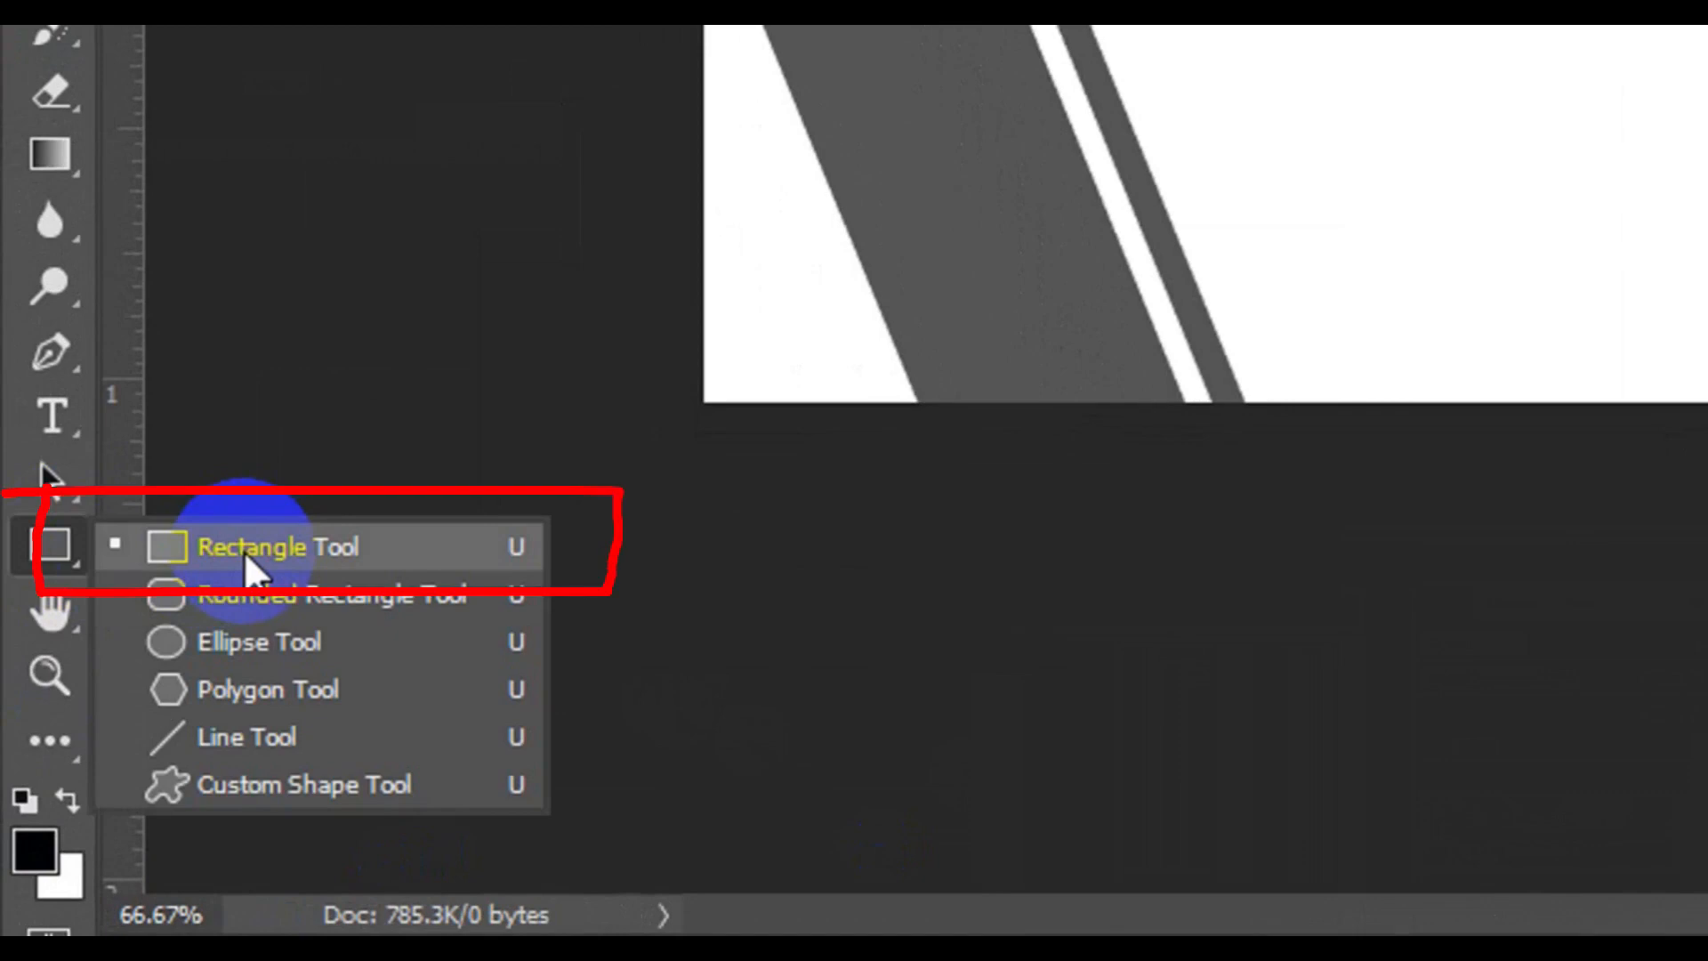
click(245, 556)
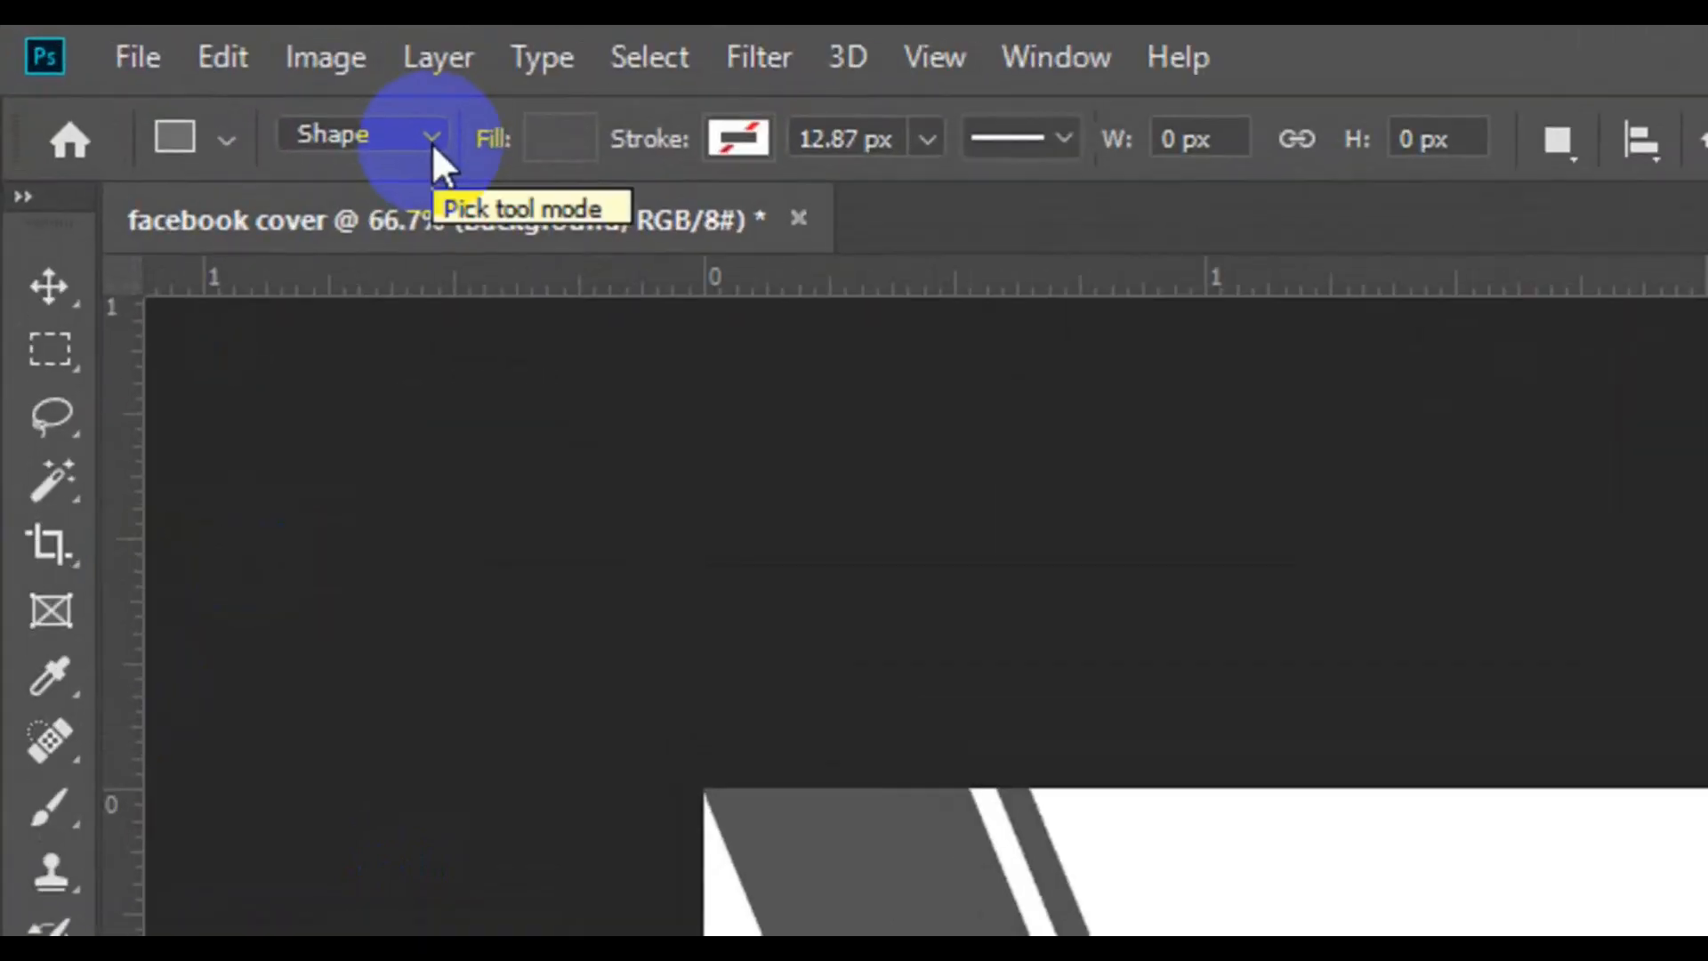
click(430, 143)
click(397, 169)
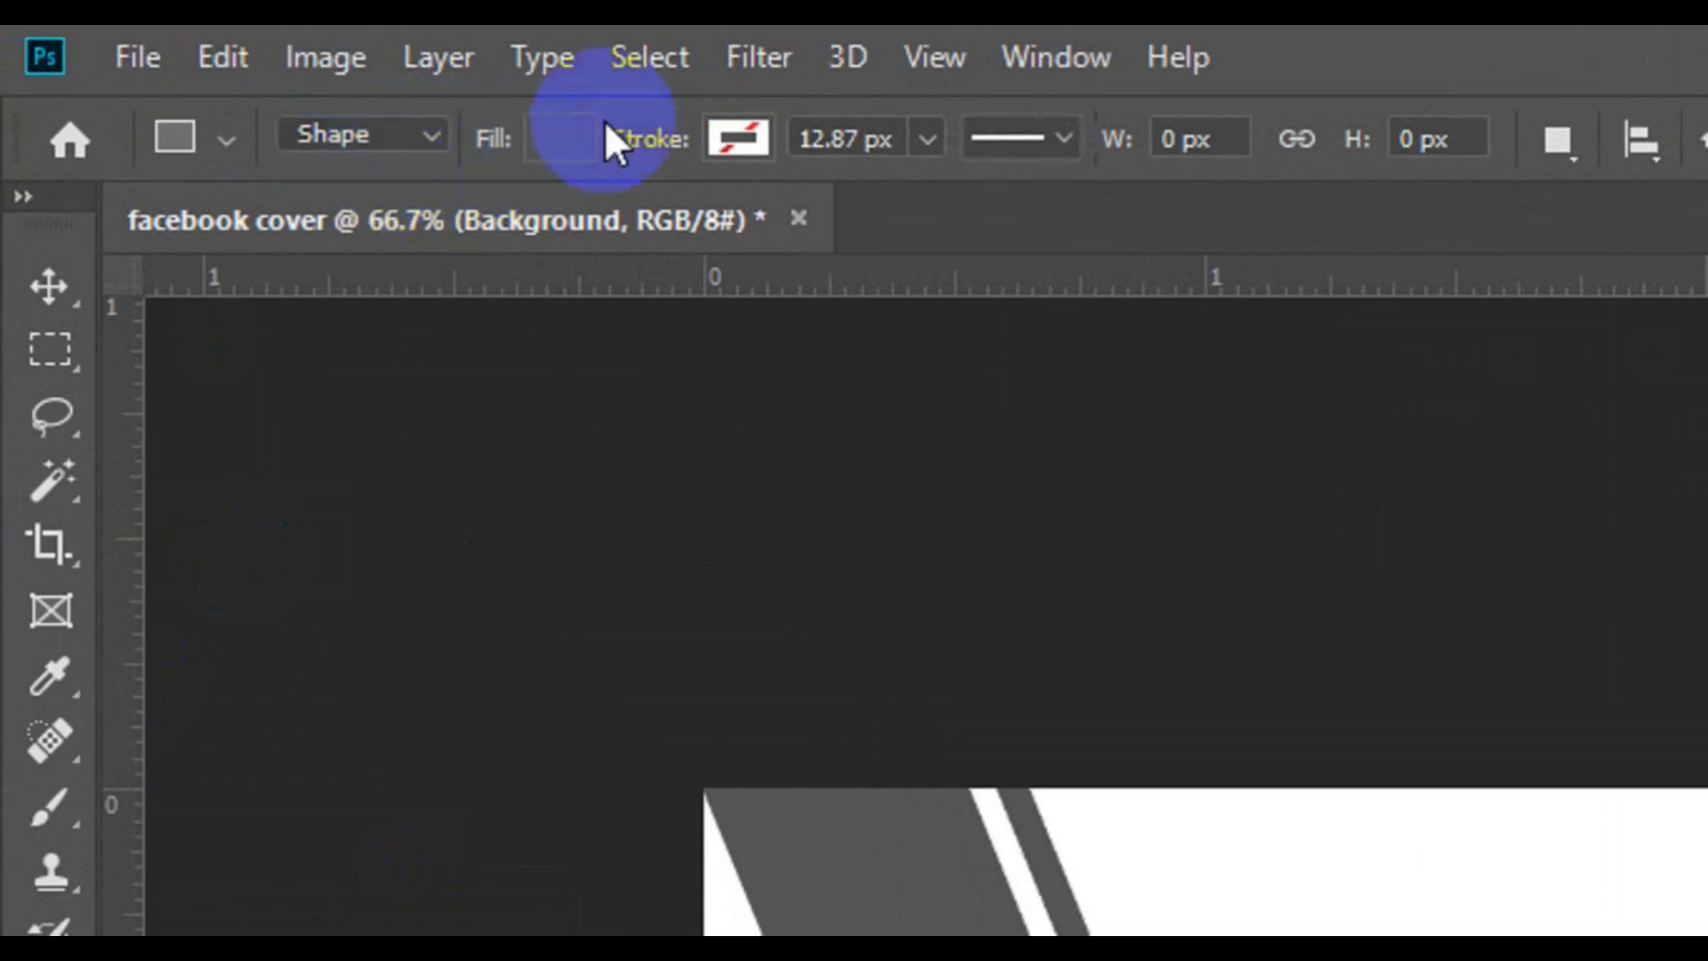
click(576, 129)
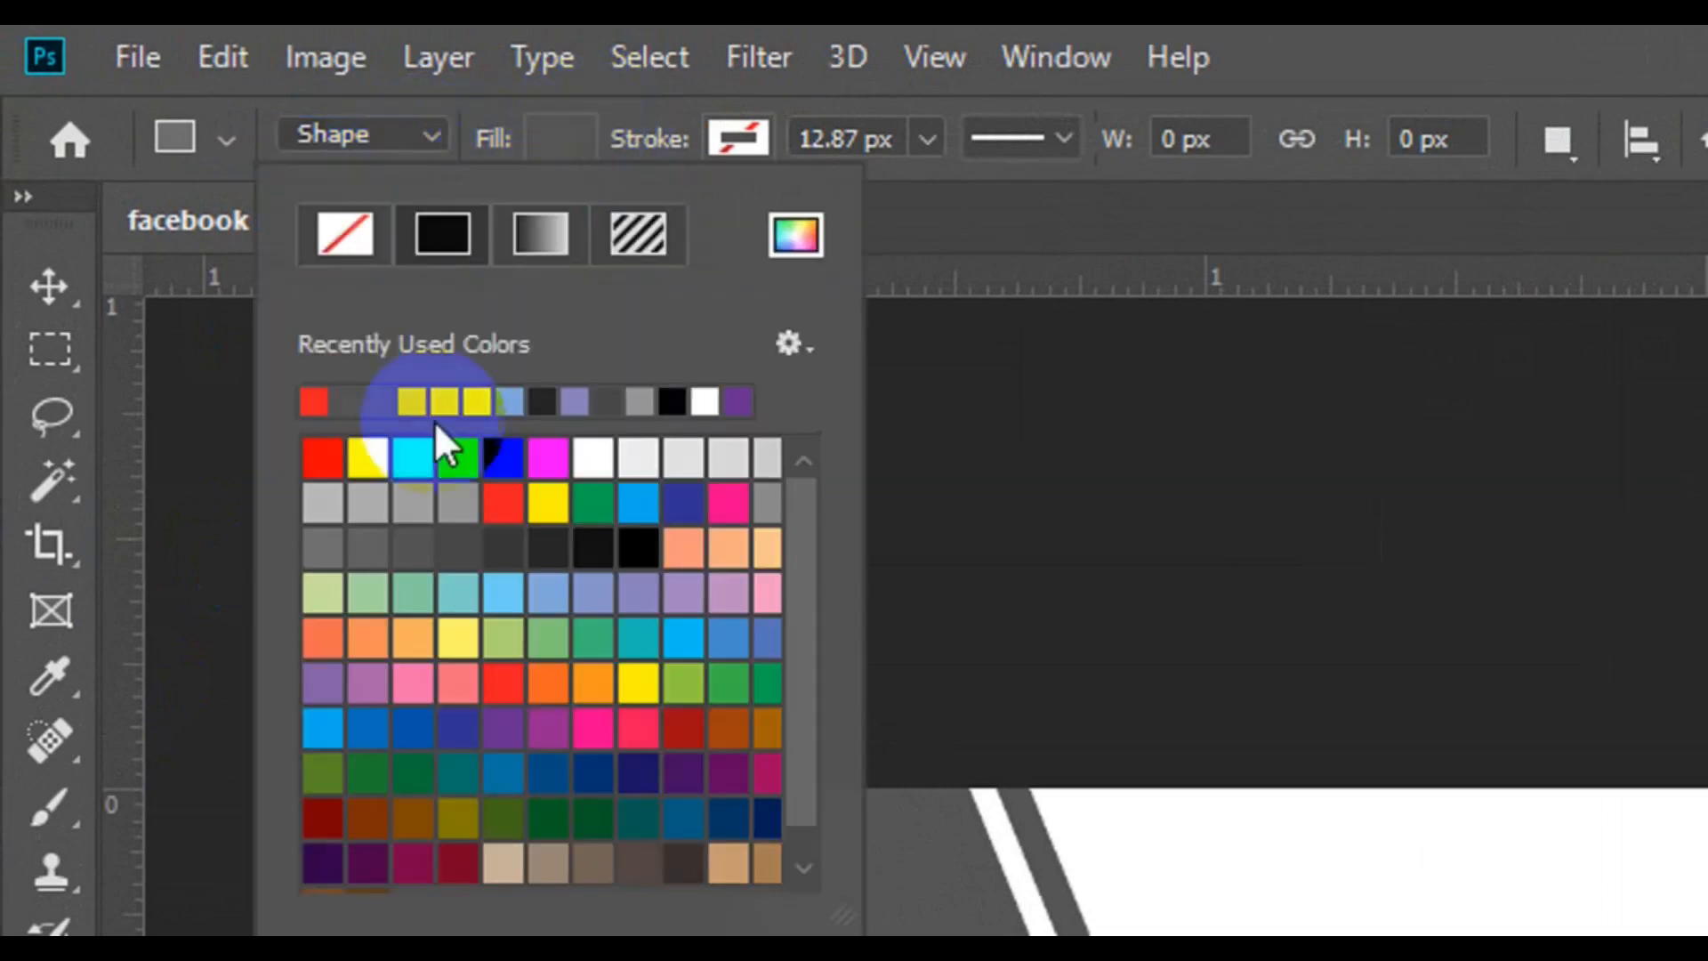
click(594, 548)
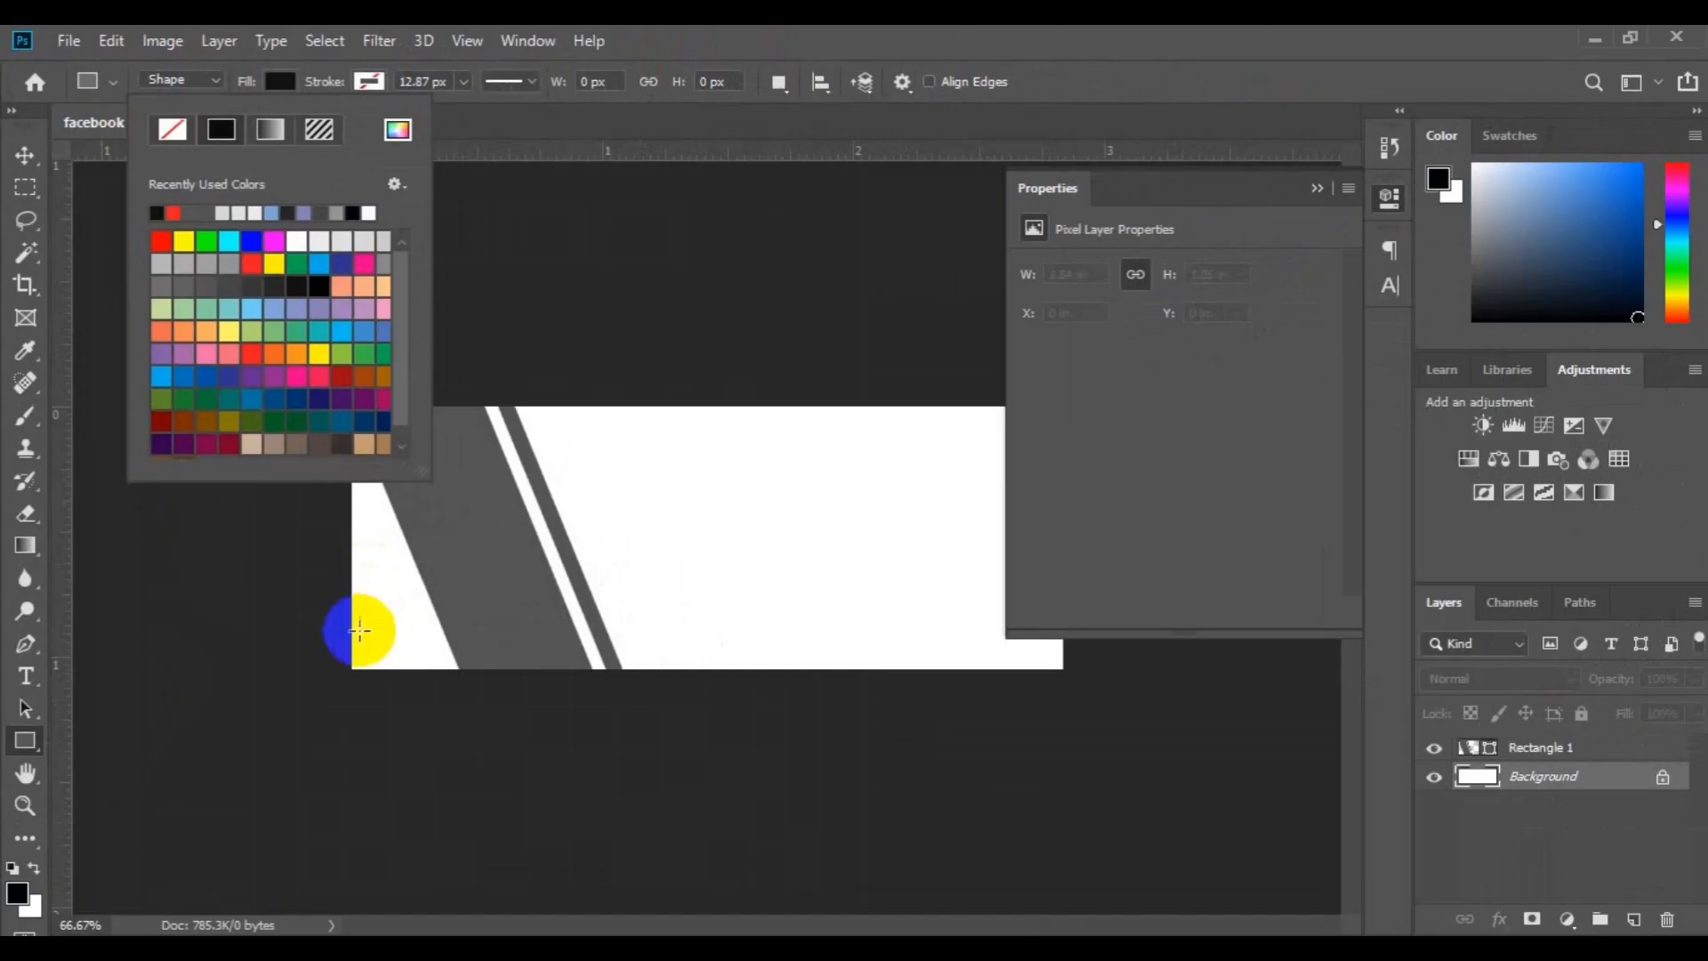
drag(349, 630, 923, 668)
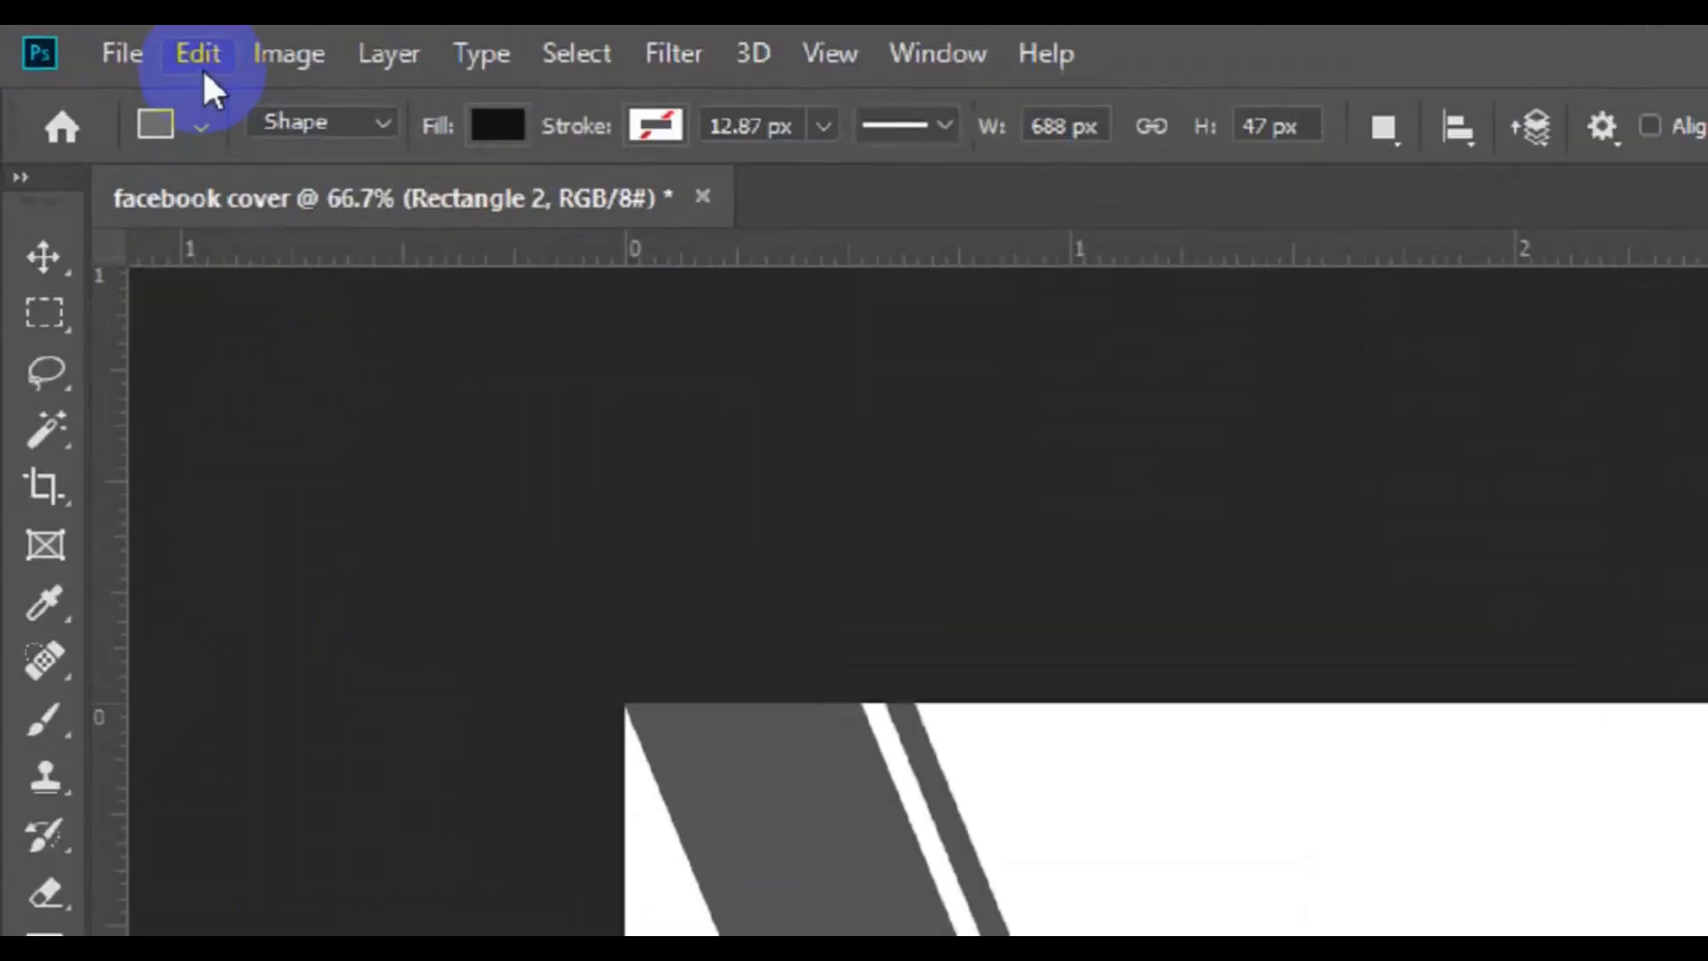
Skew the near-black bar's upper right corner inward by about 34.7 degrees and commit the transform
click(229, 77)
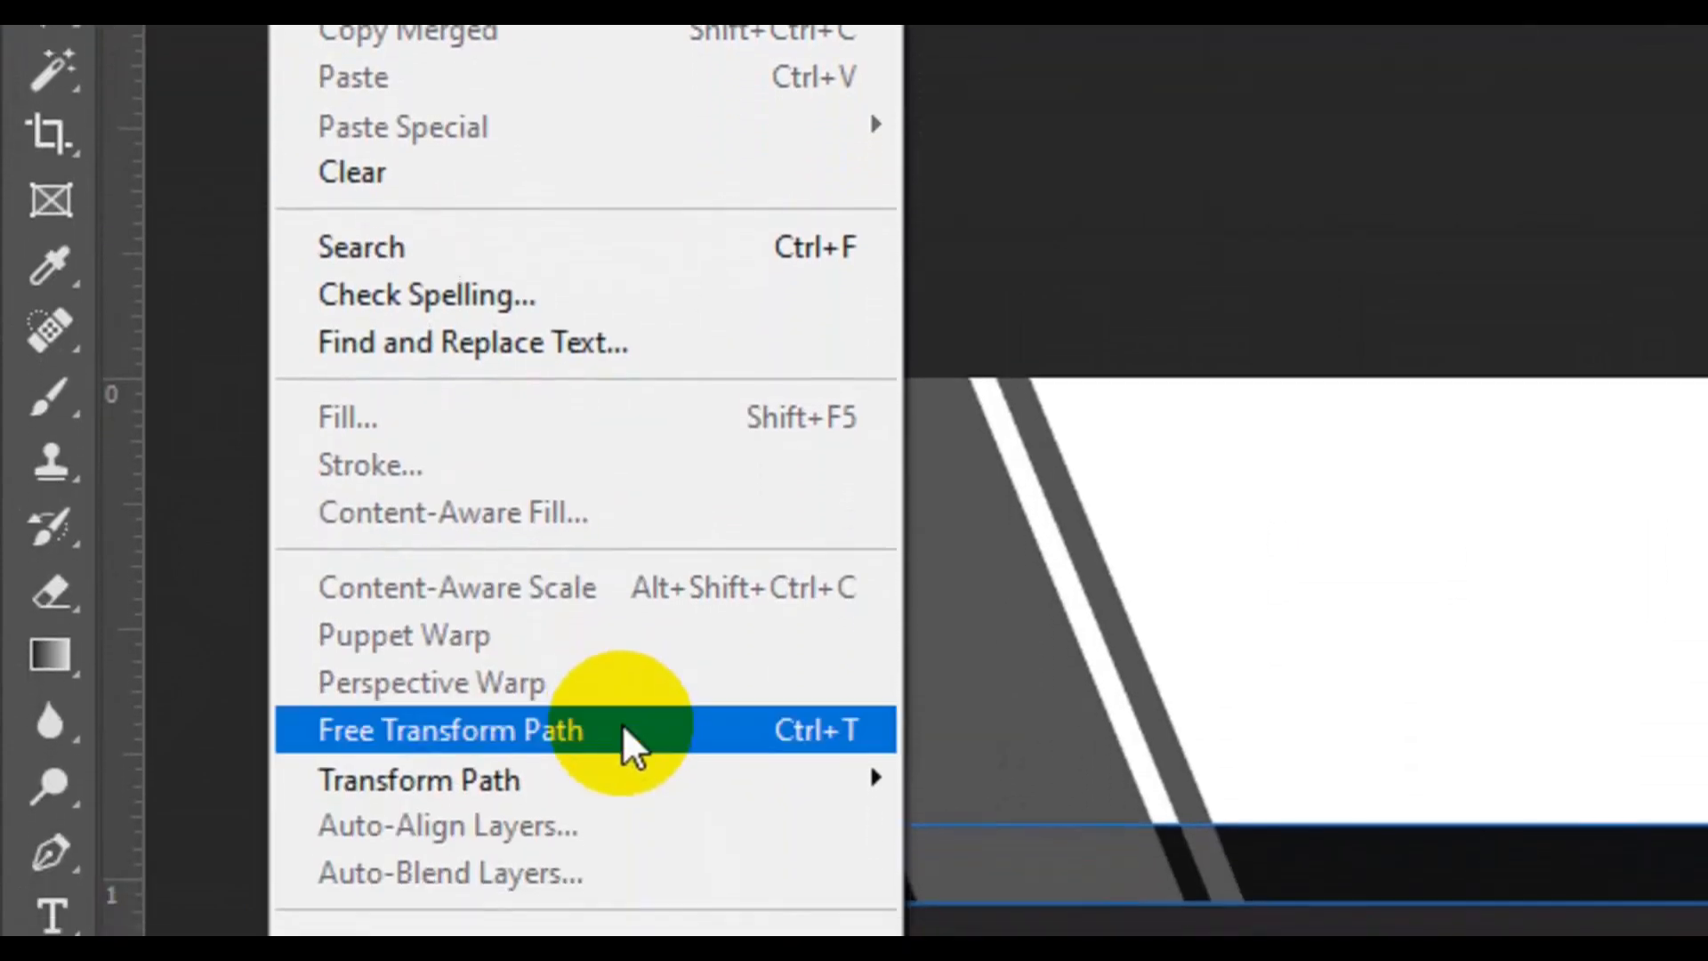
click(622, 752)
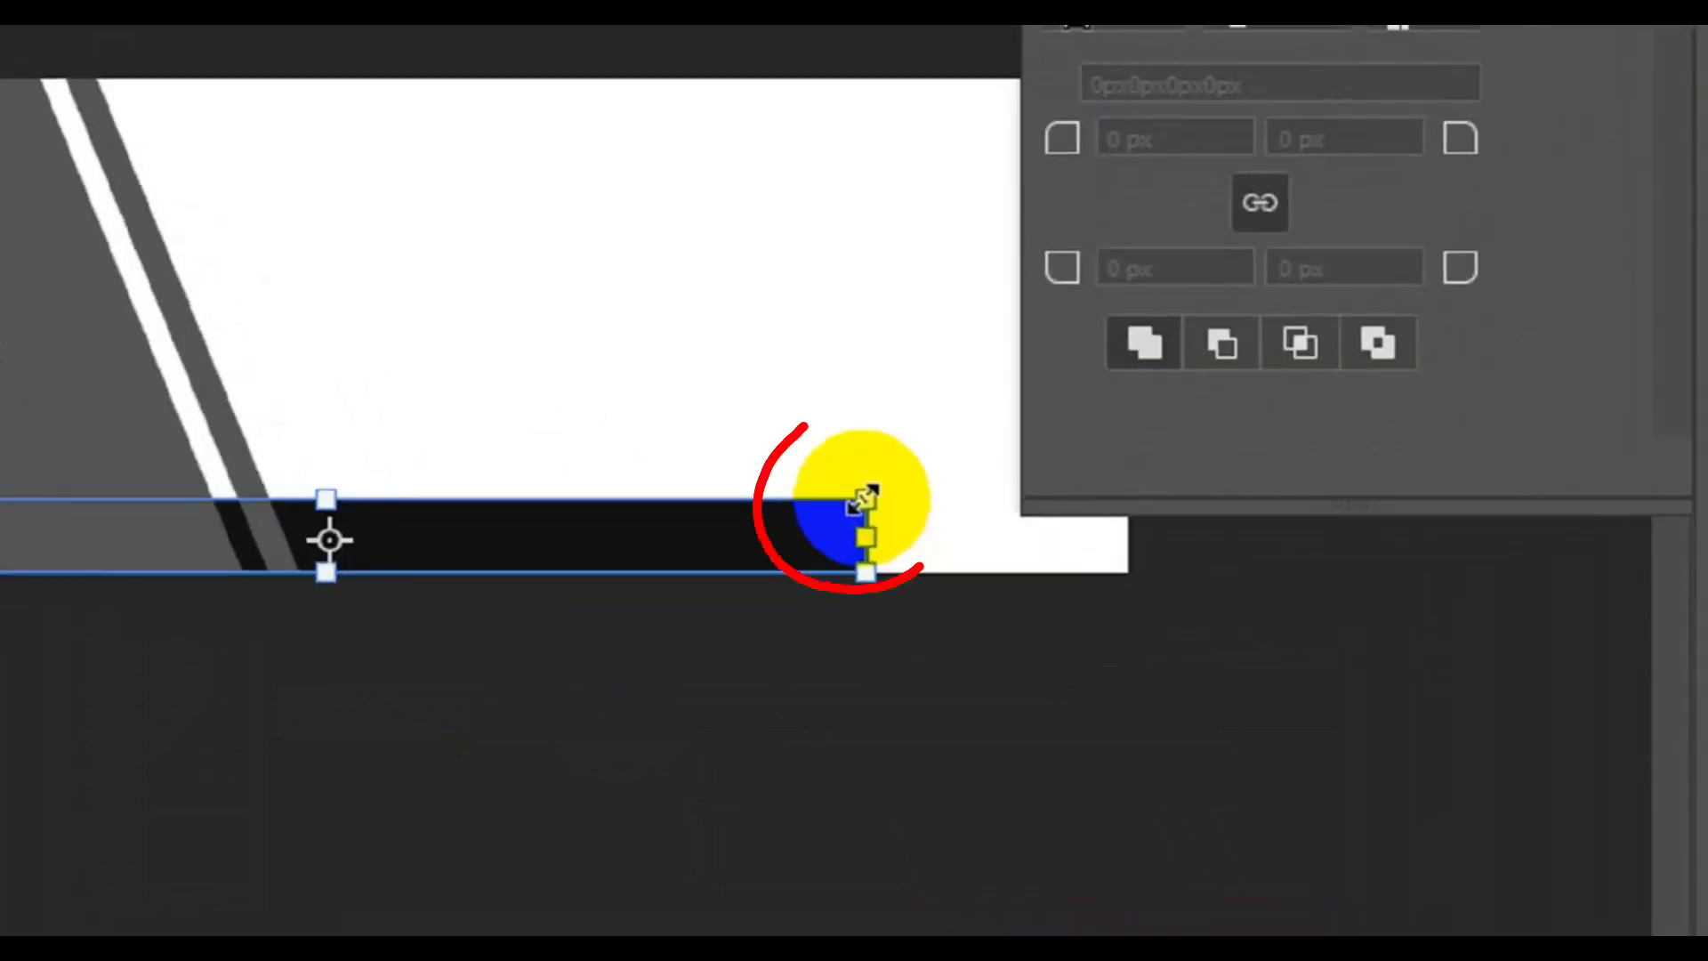
drag(856, 481, 804, 483)
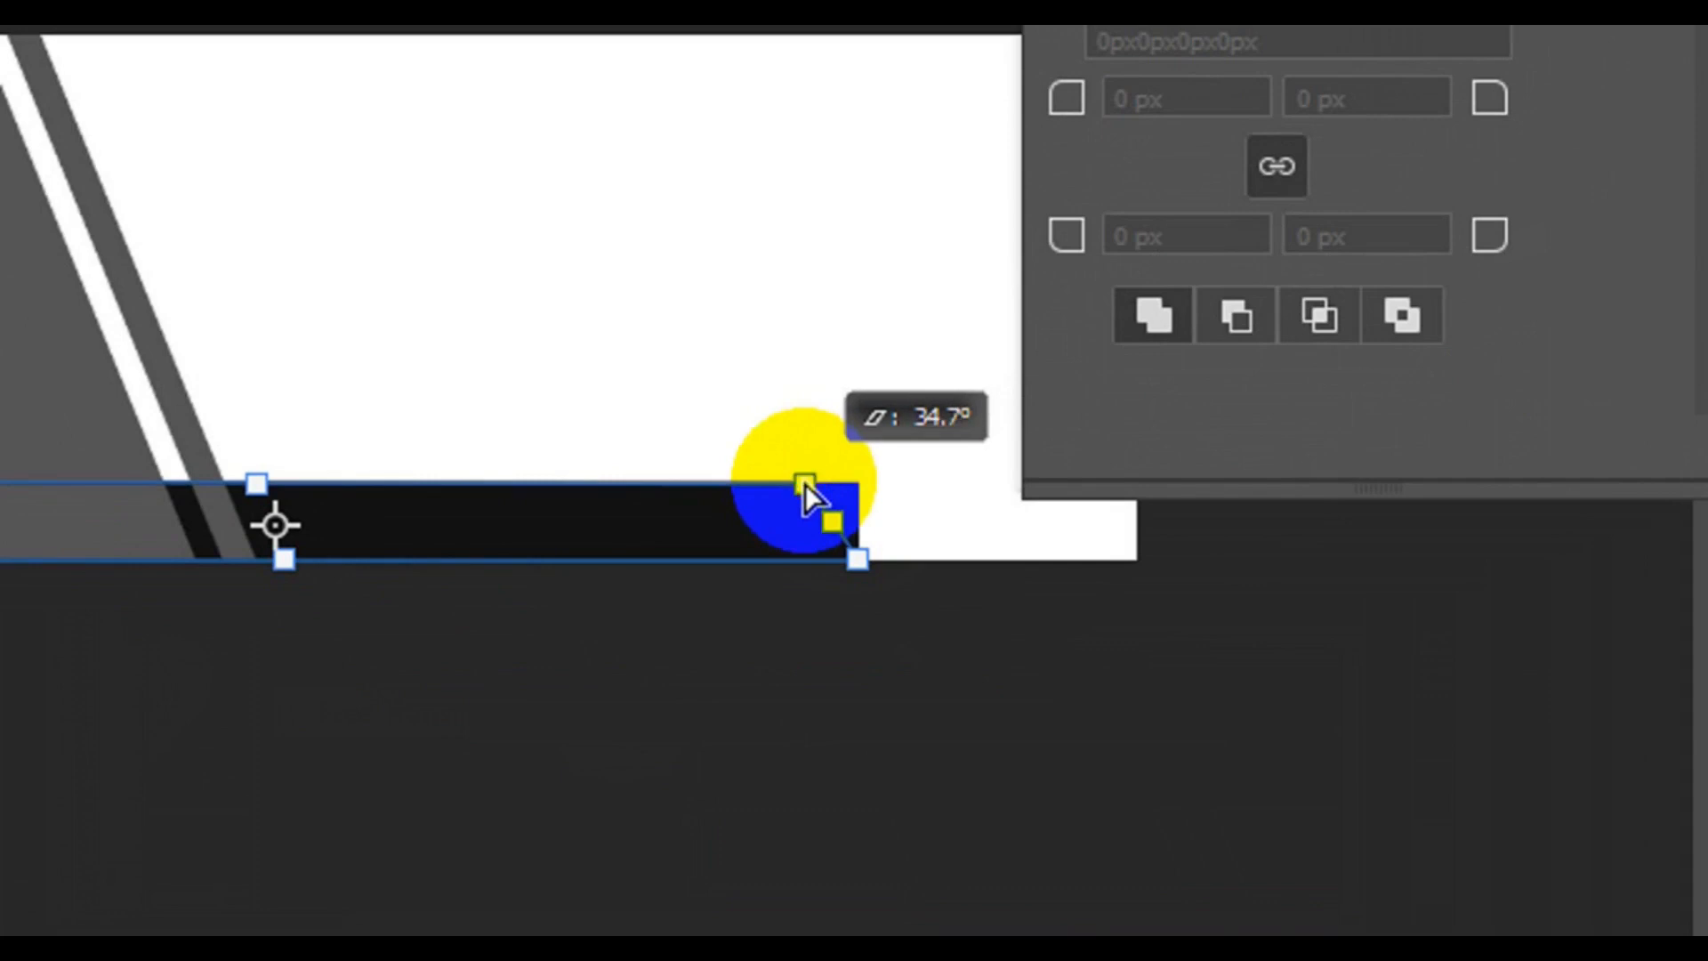
drag(804, 483, 804, 482)
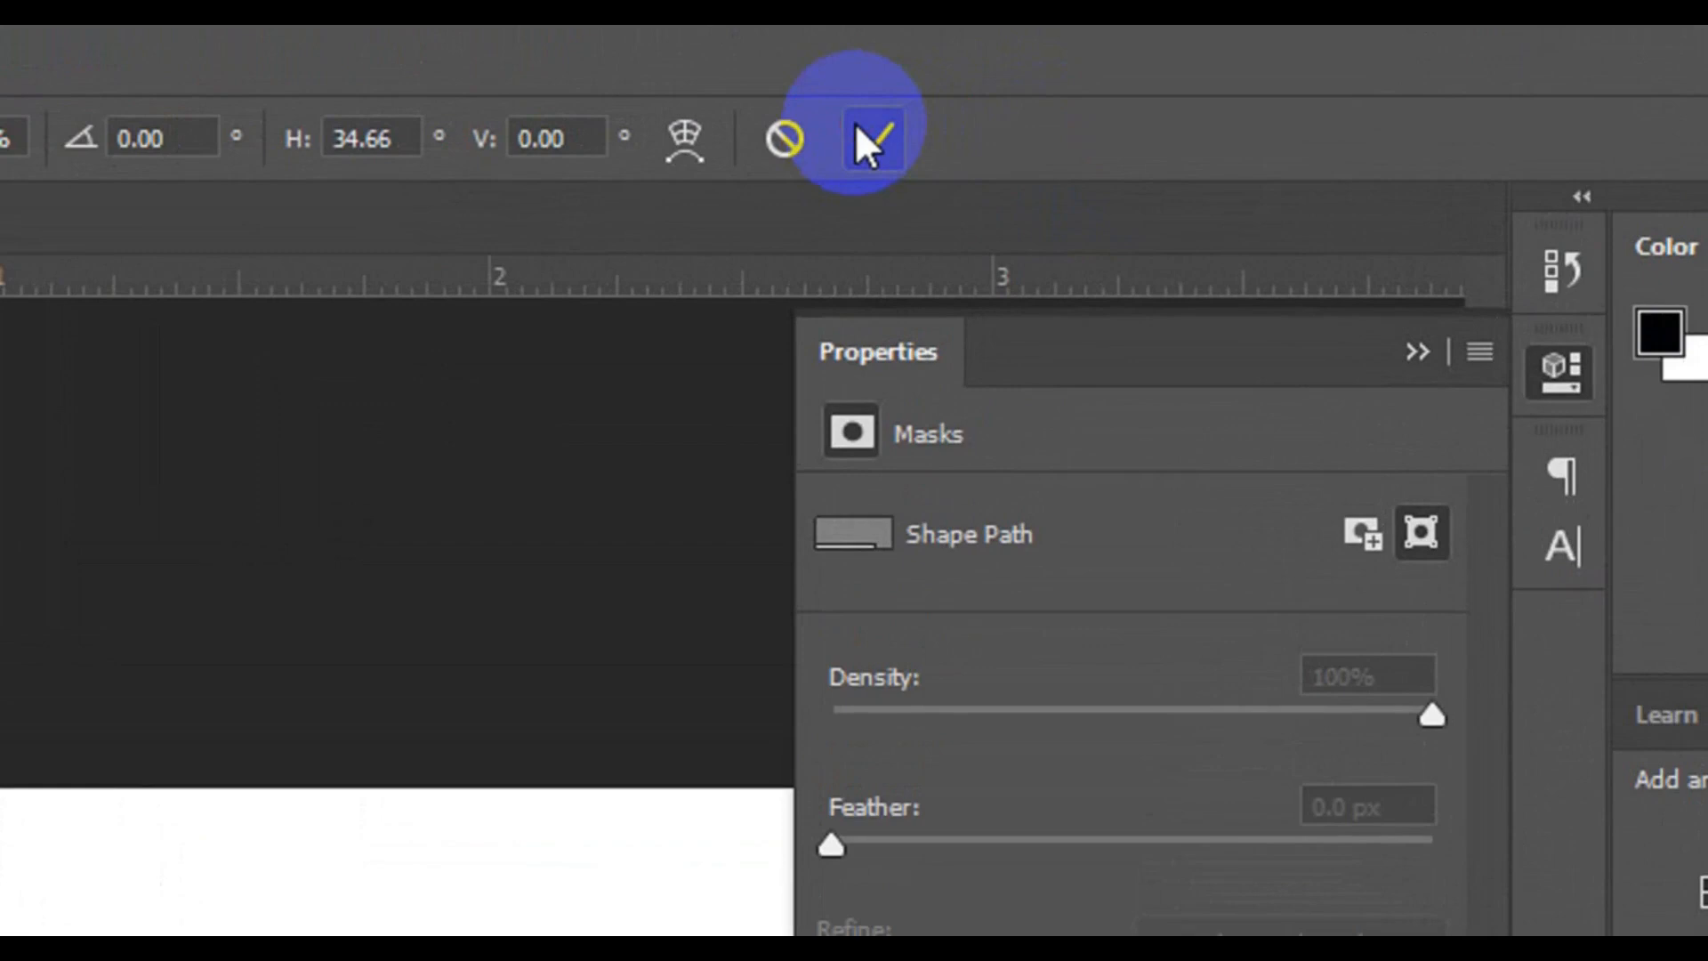
click(855, 122)
click(392, 752)
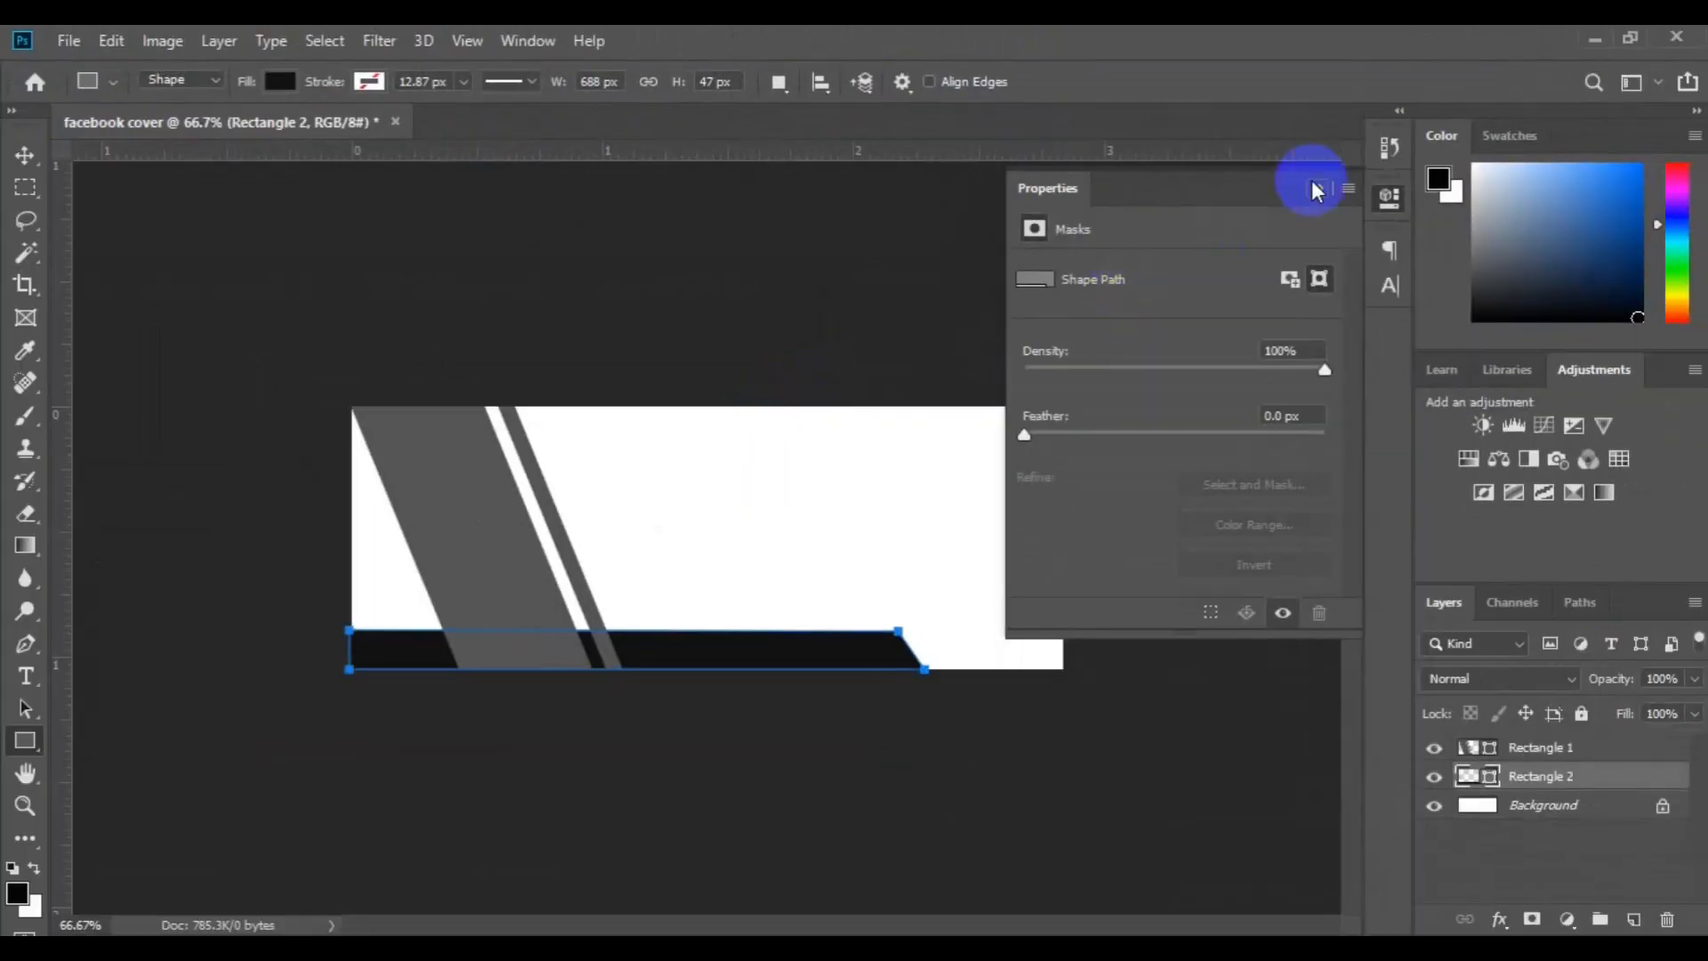
click(1317, 185)
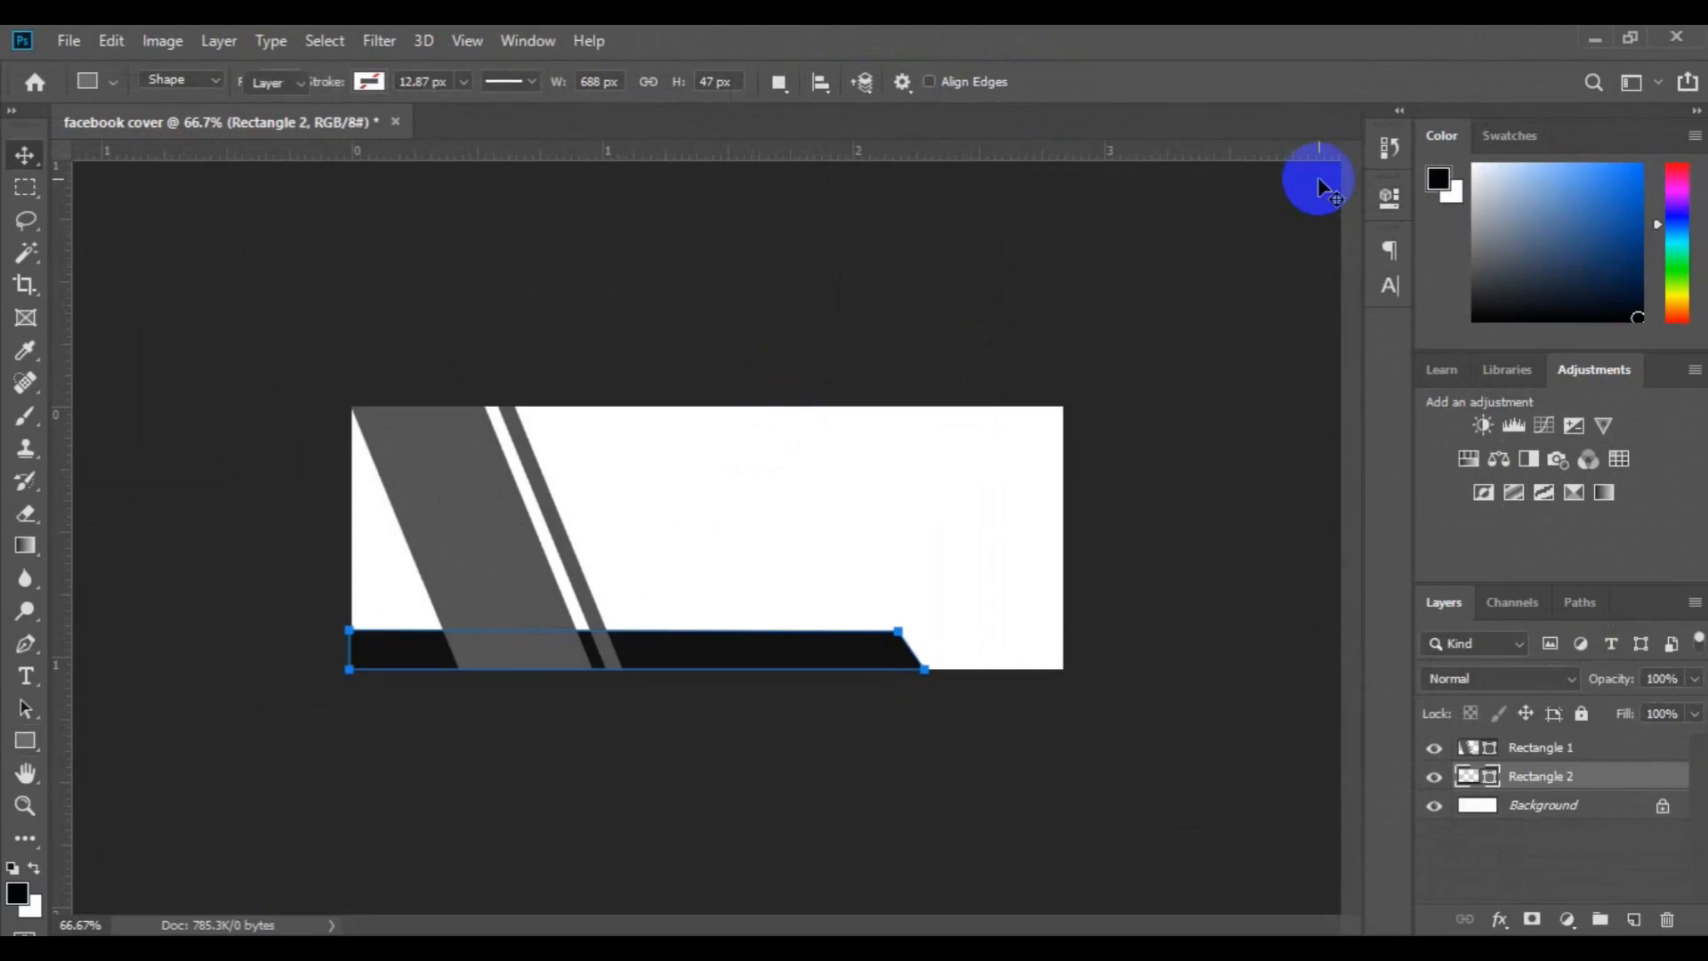
Duplicate the Rectangle 2 layer and recolor the copy dark reddish brown
key(v)
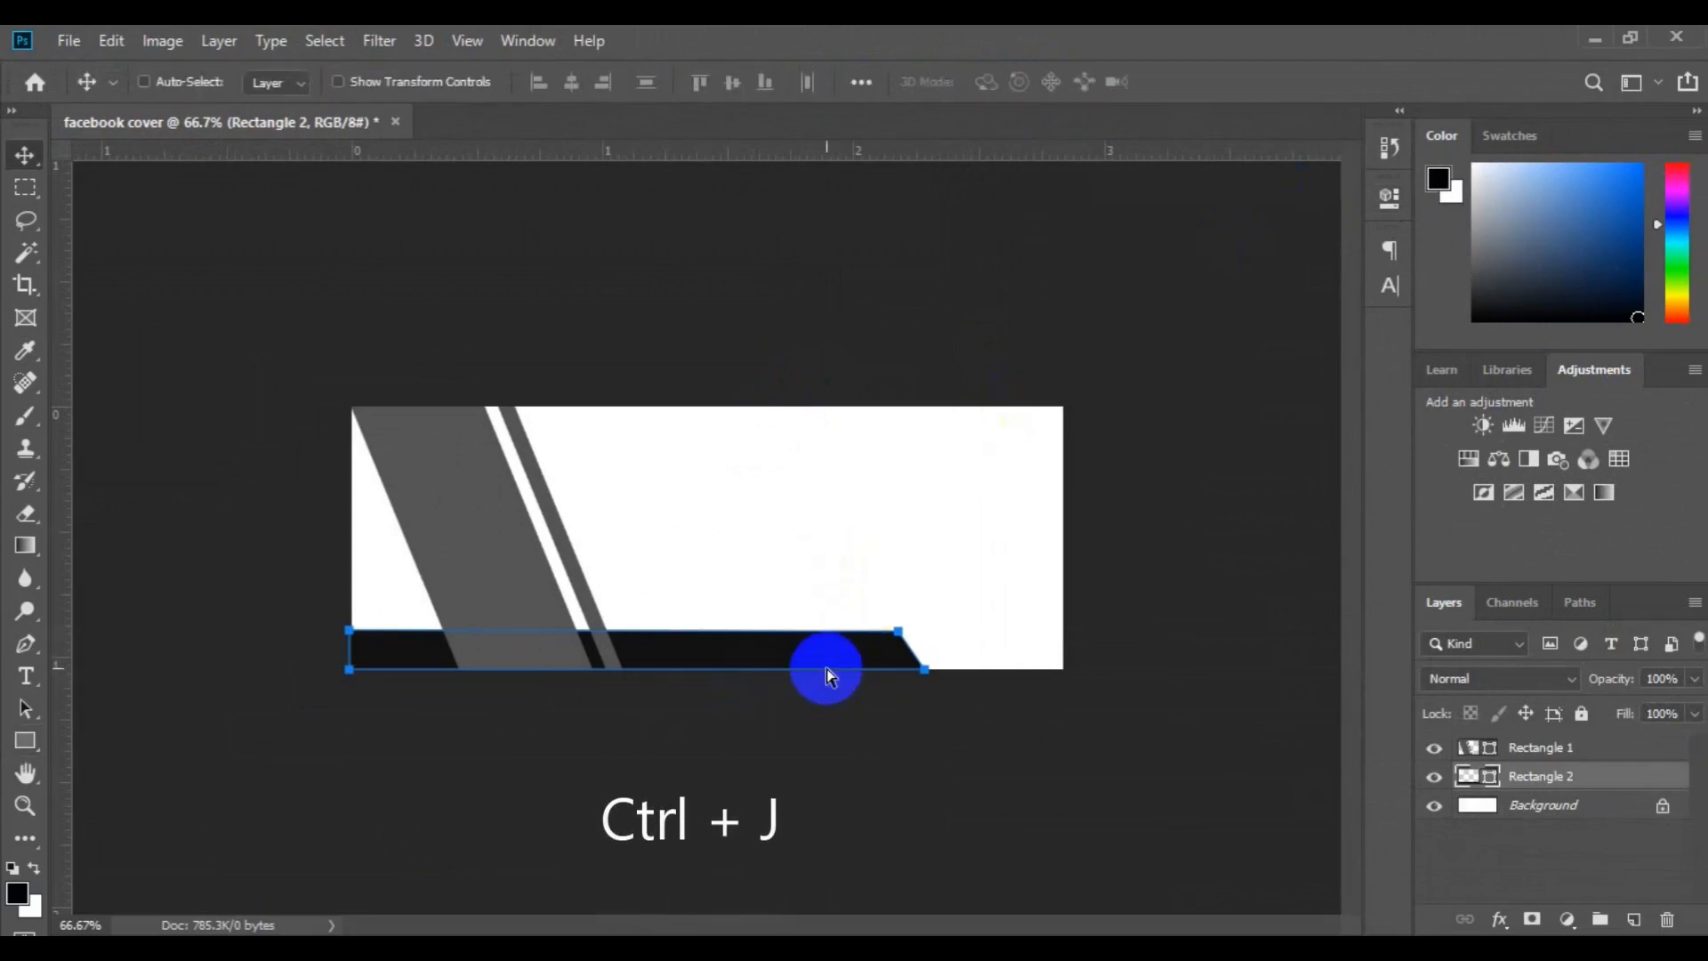
key(ctrl+j)
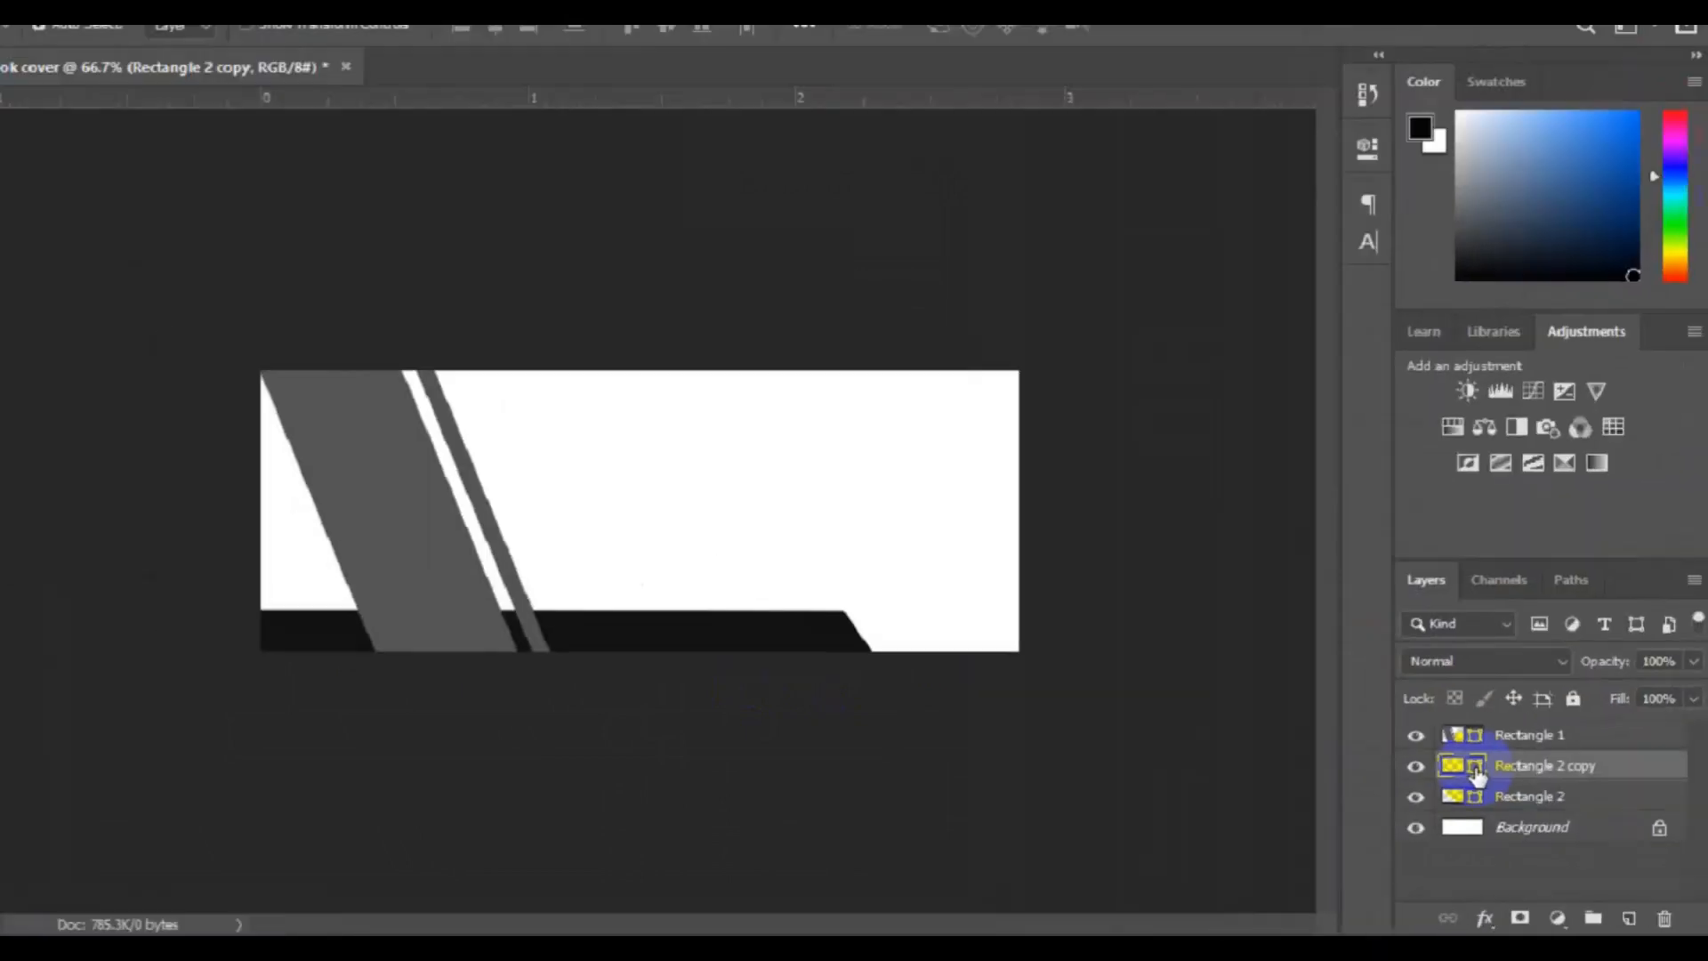
double_click(1271, 621)
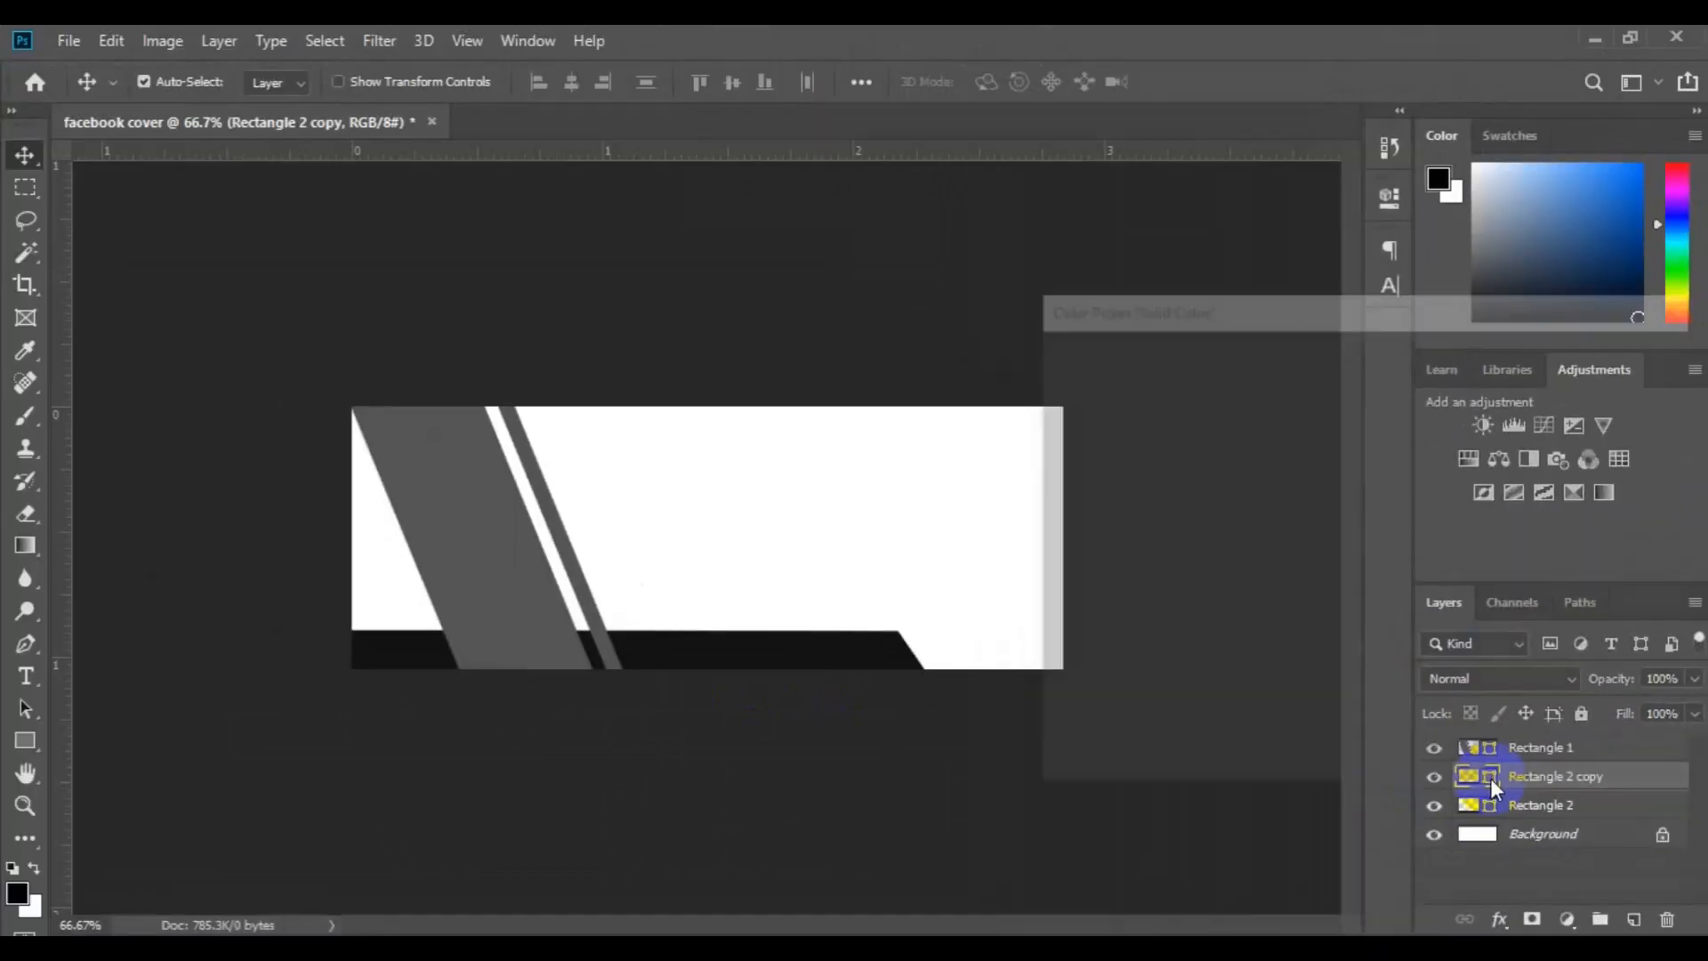
click(1147, 606)
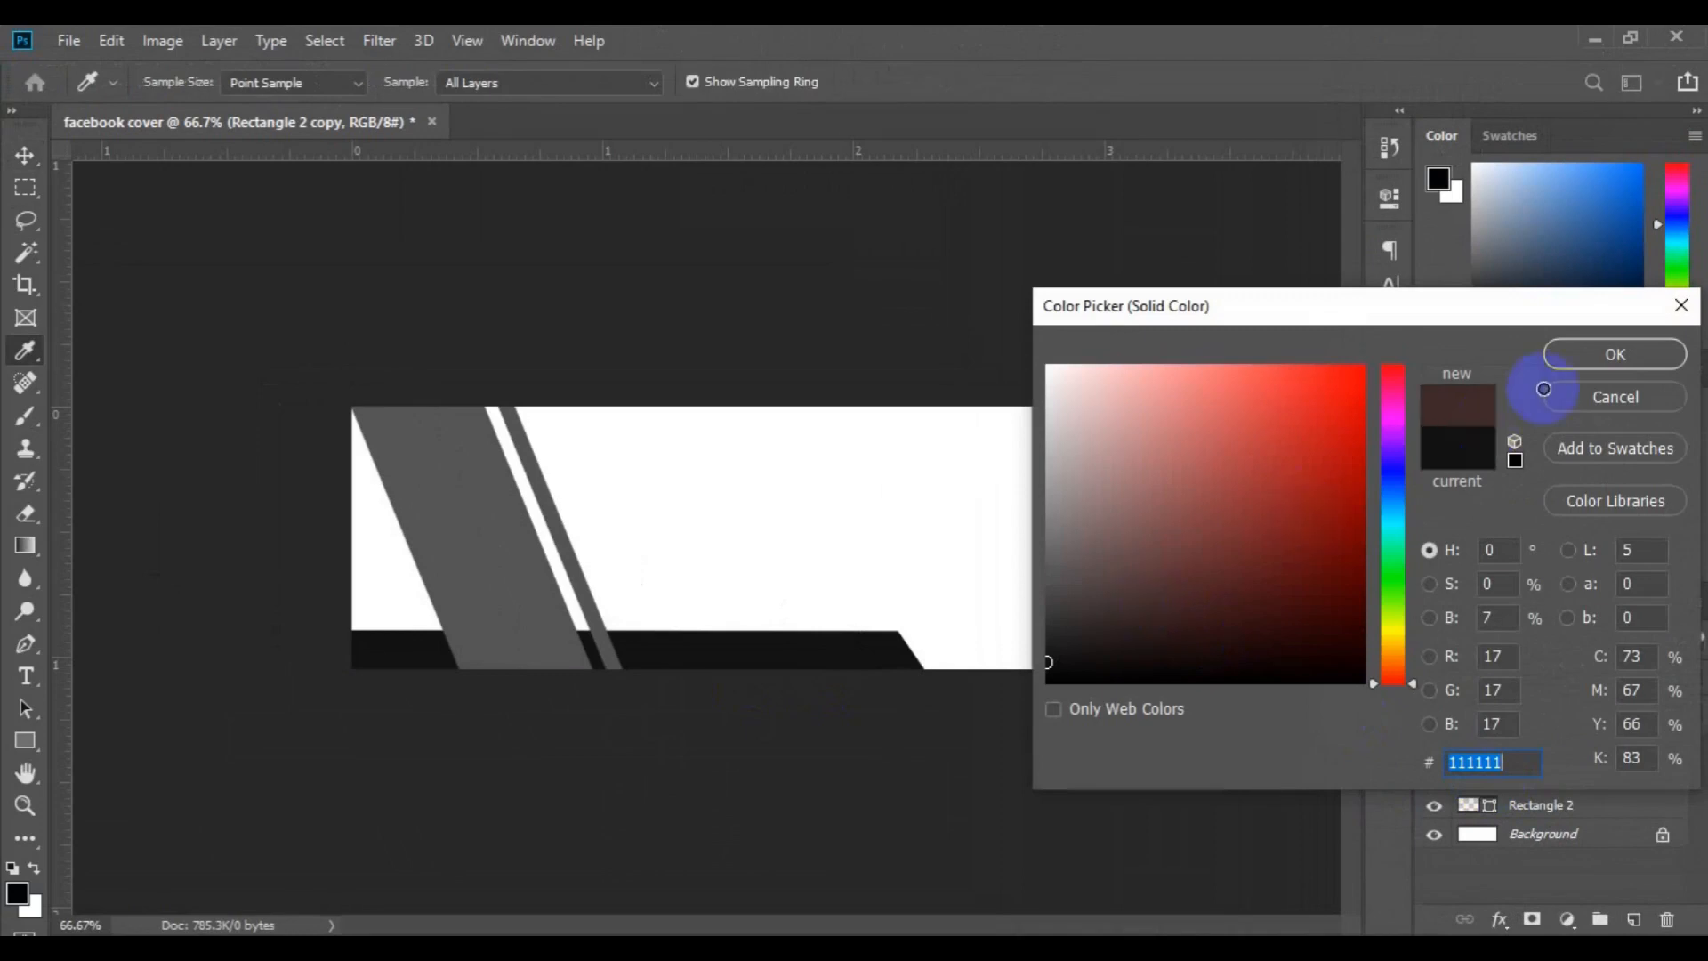
click(1612, 360)
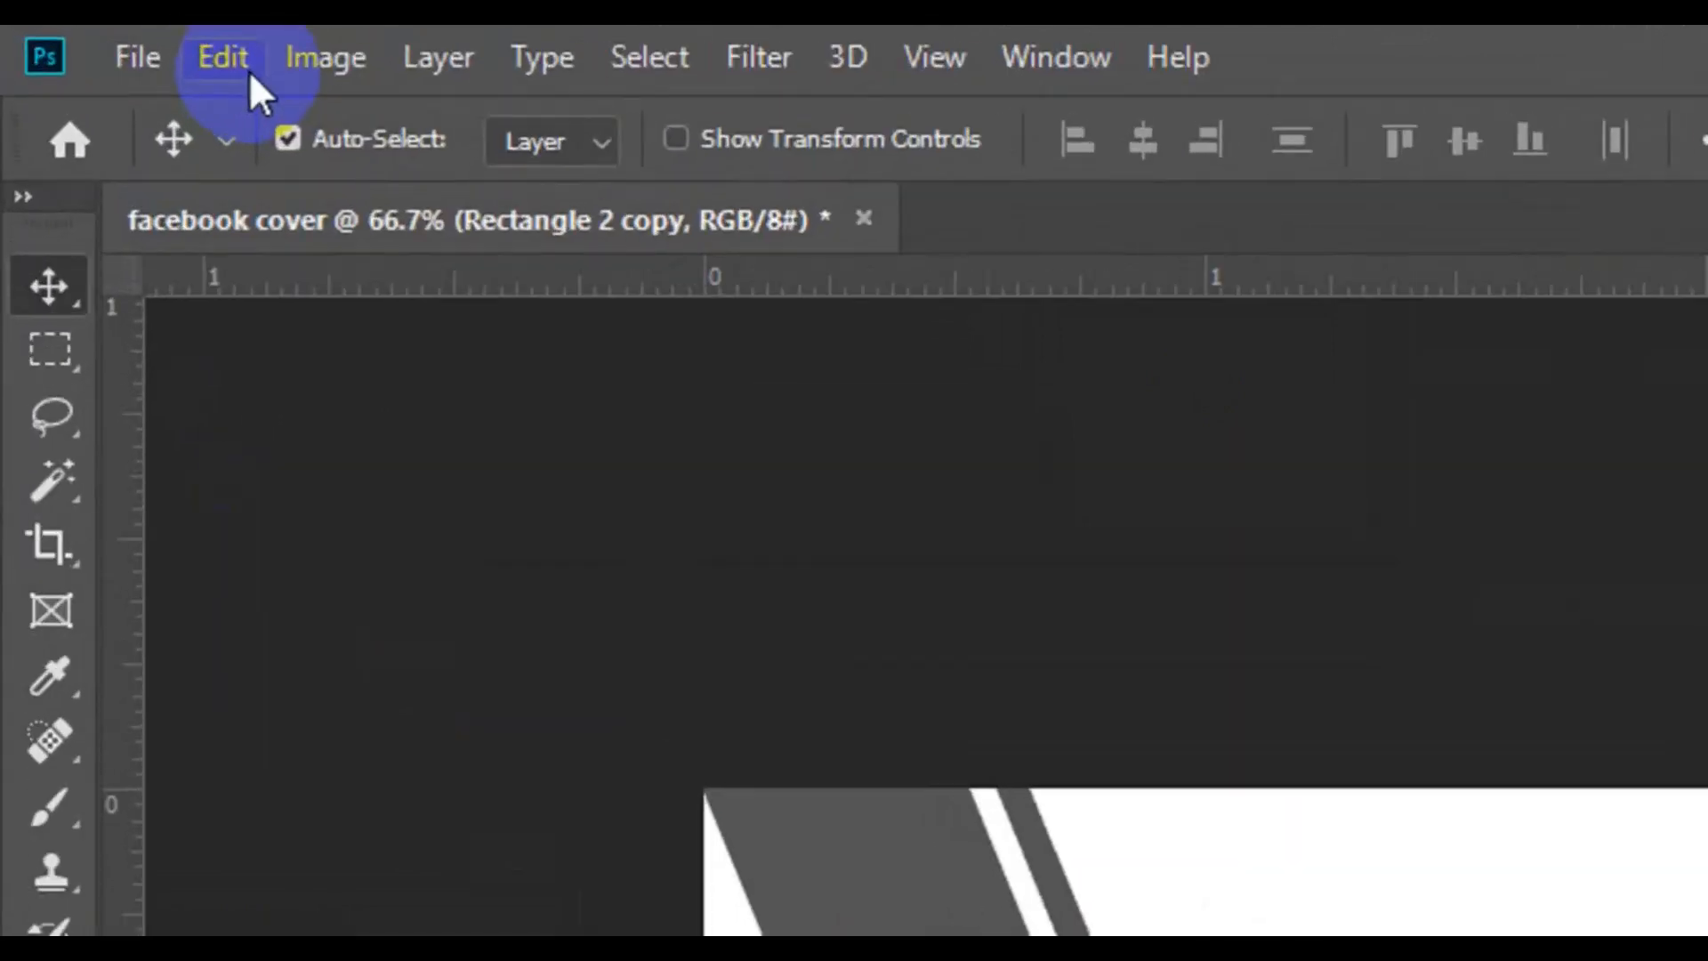
Flip the brown bar copy vertically and horizontally with Free Transform, and commit the transform
click(124, 46)
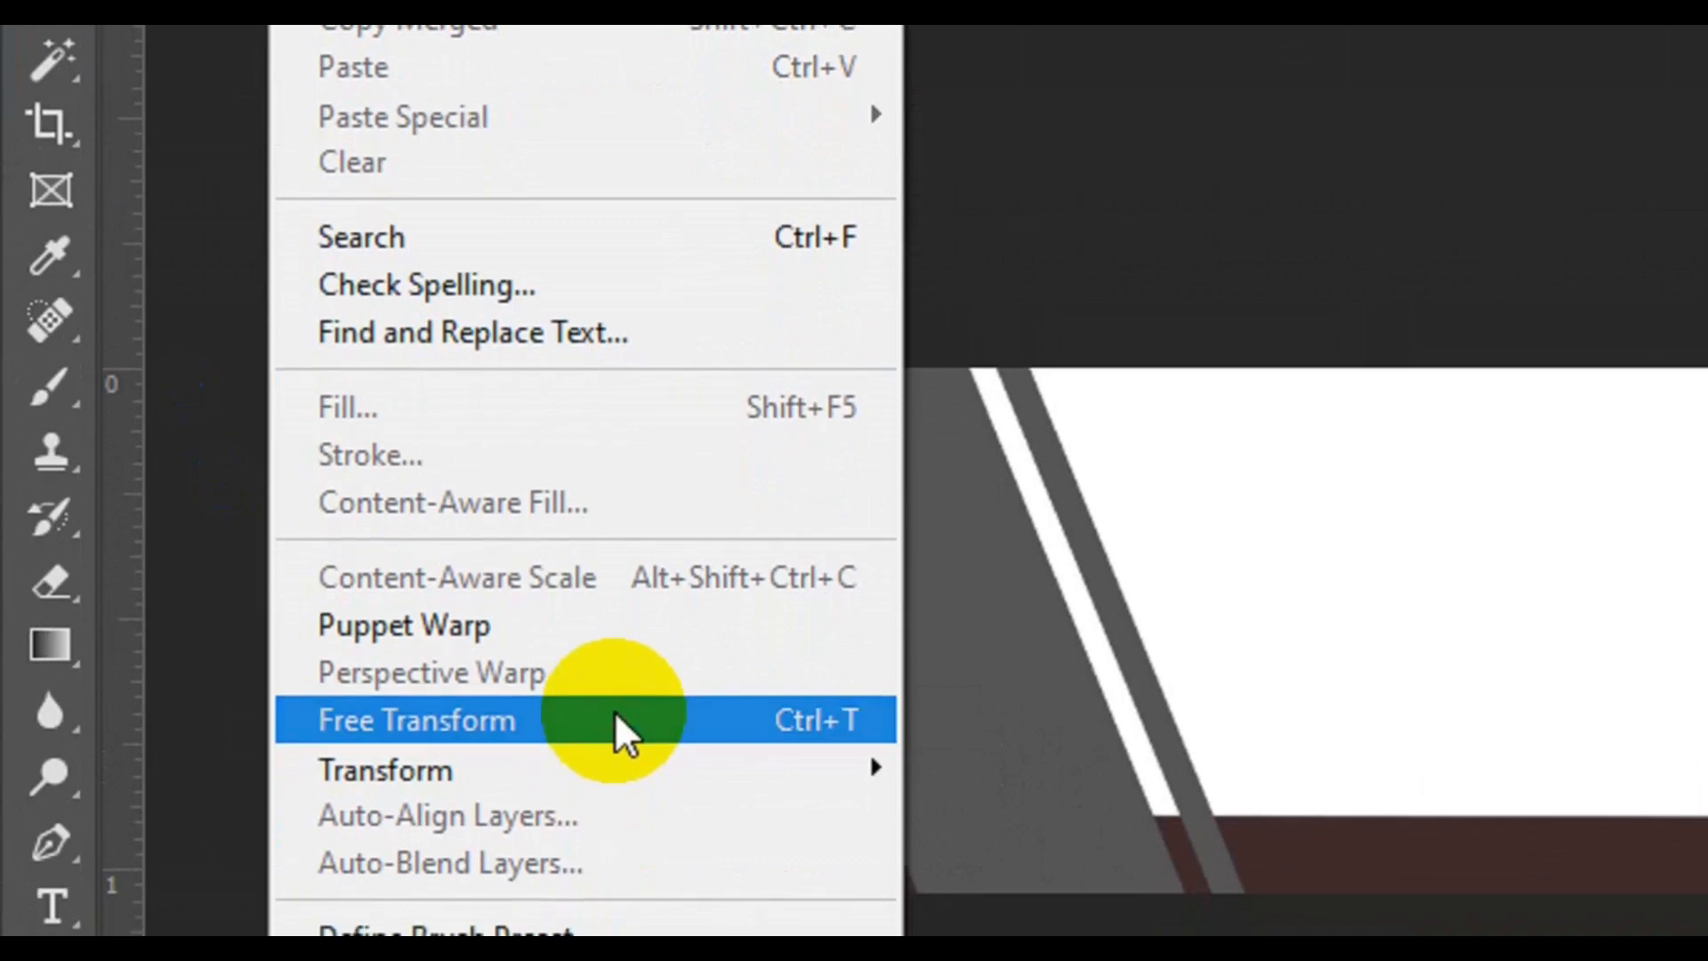
click(614, 721)
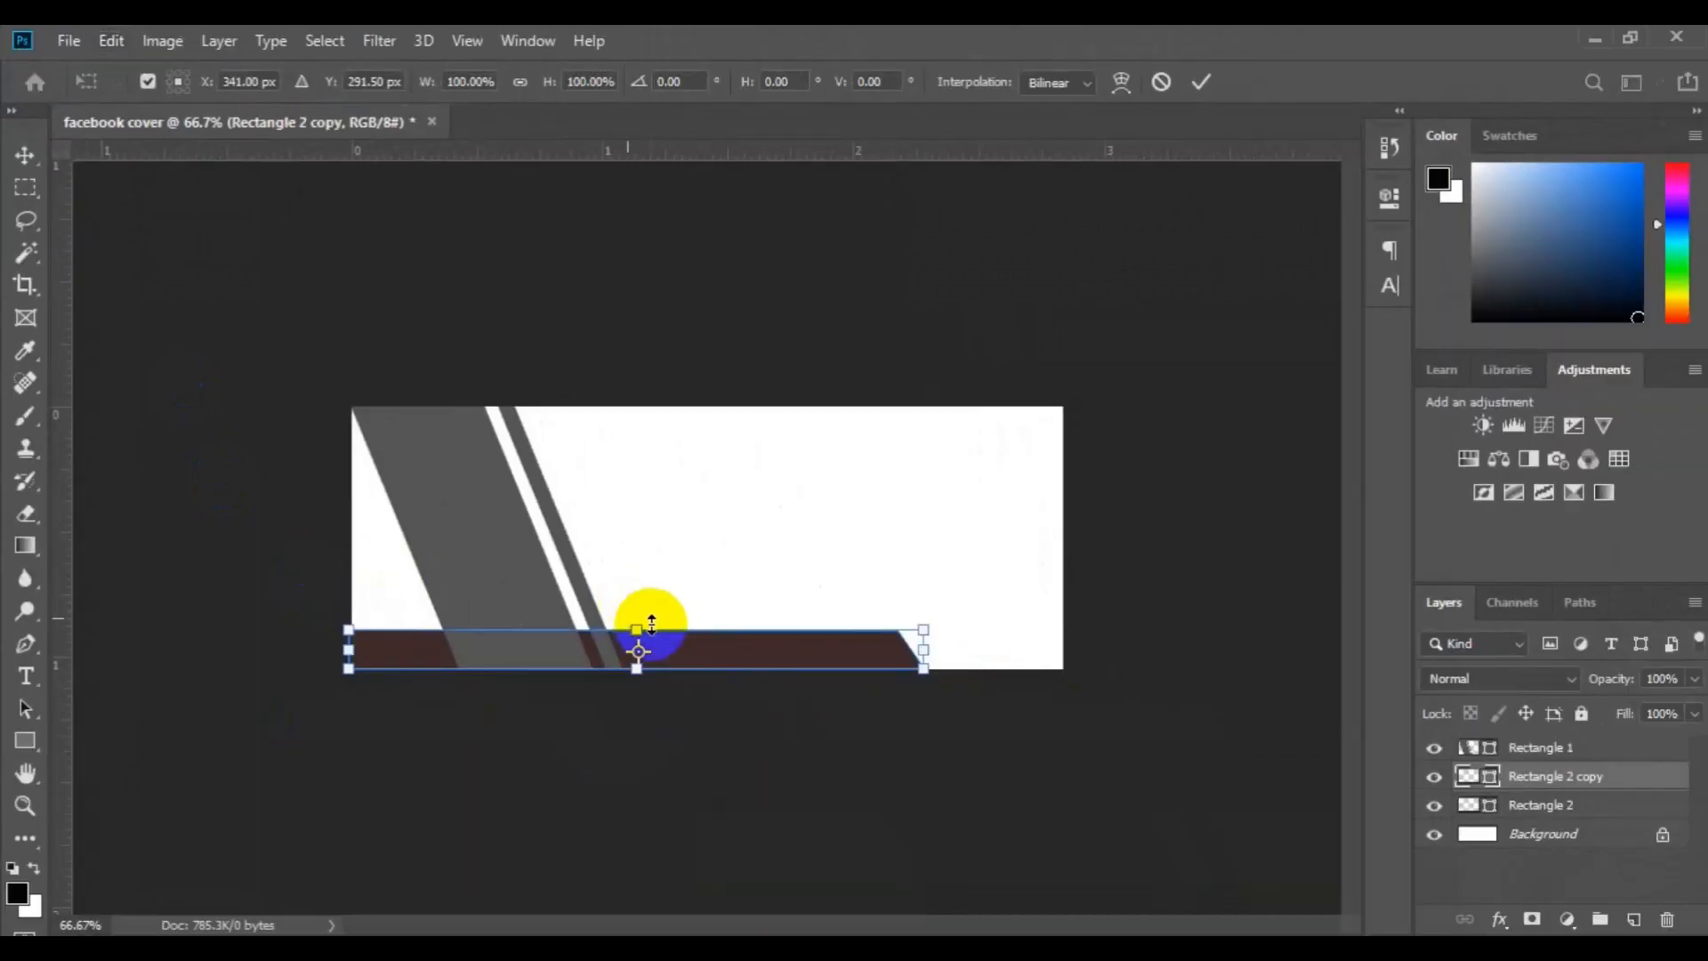
right_click(698, 660)
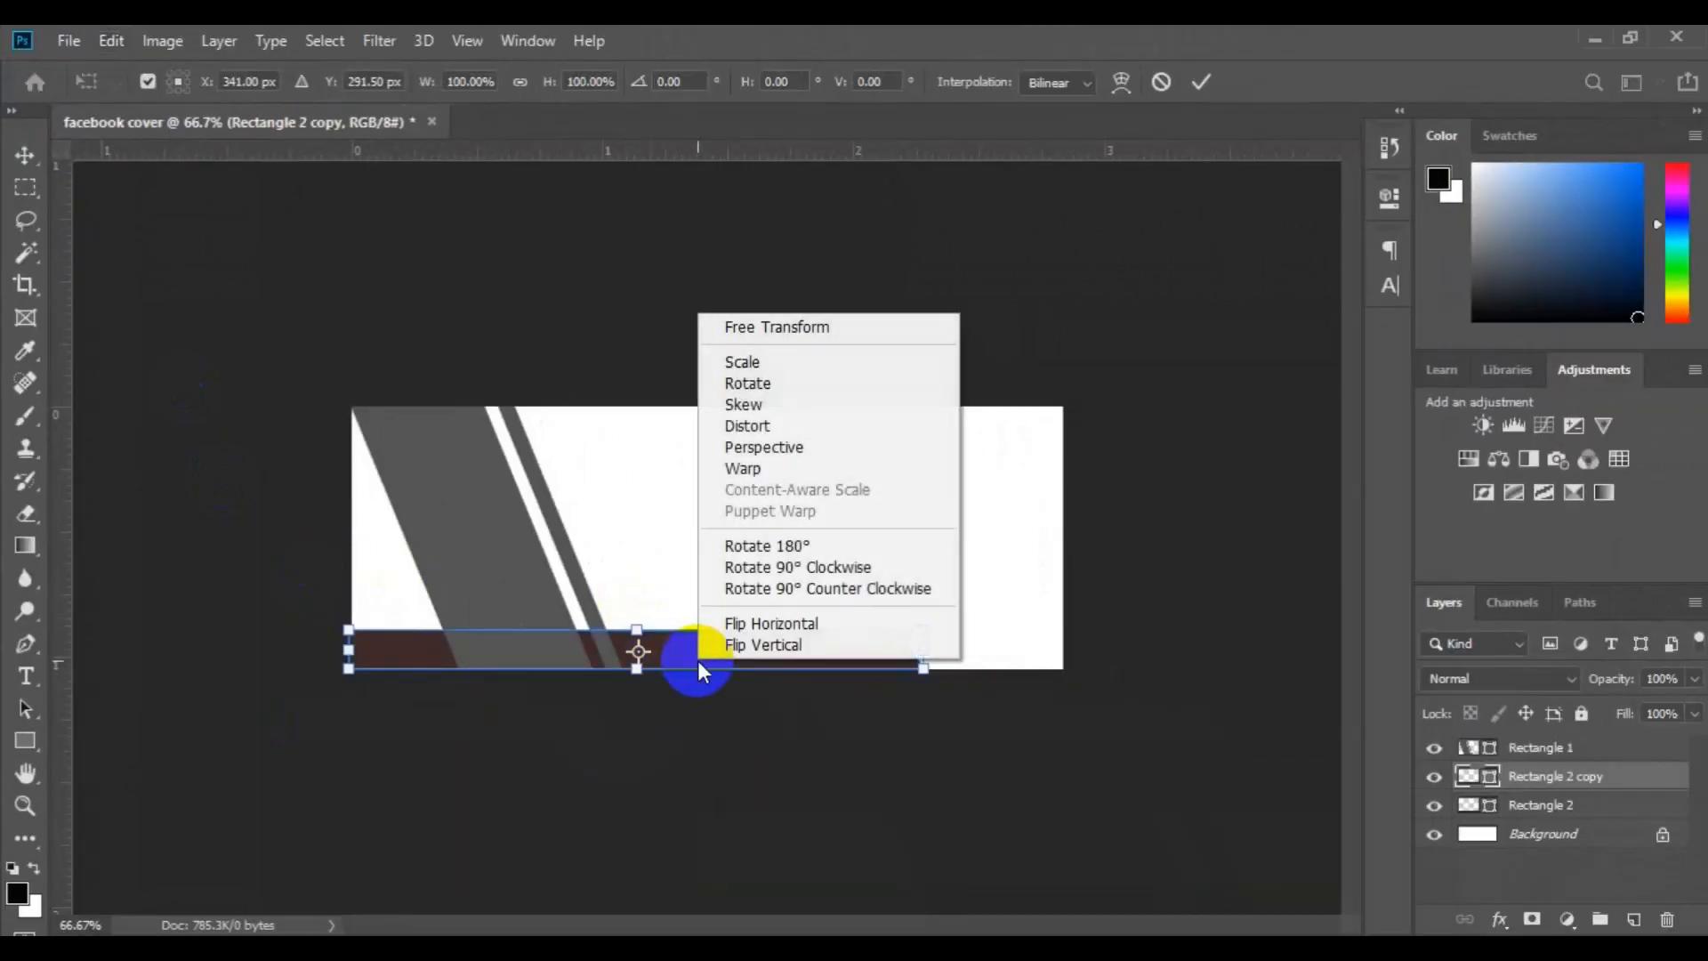
click(754, 645)
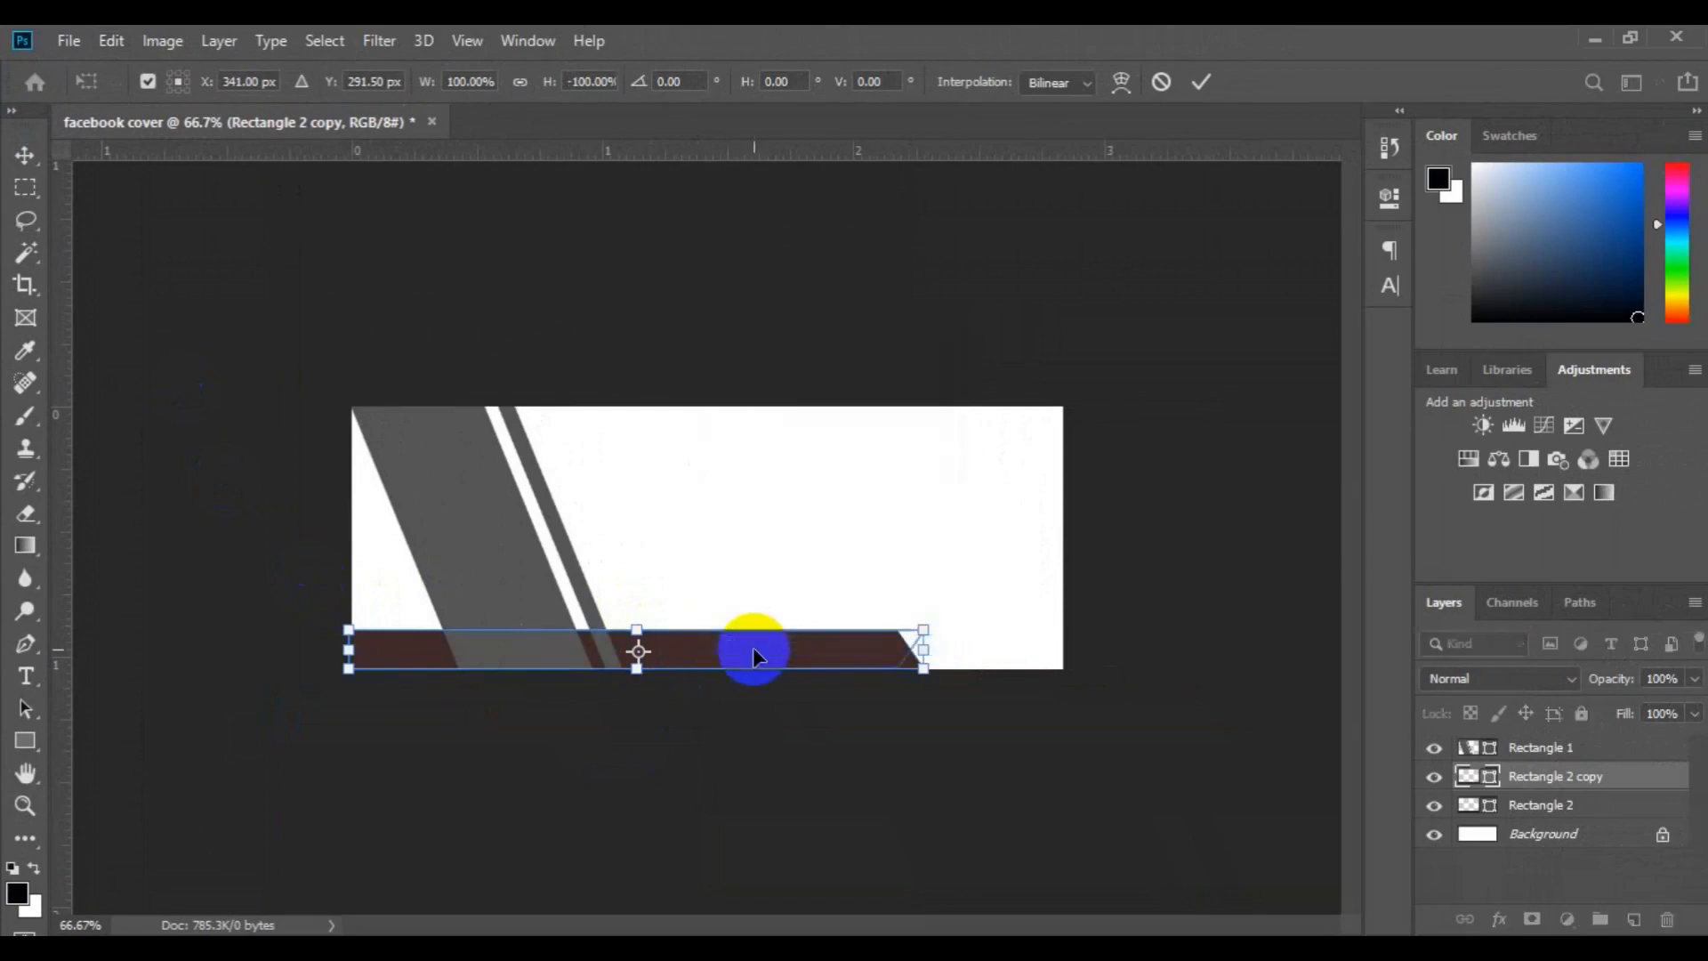
right_click(749, 654)
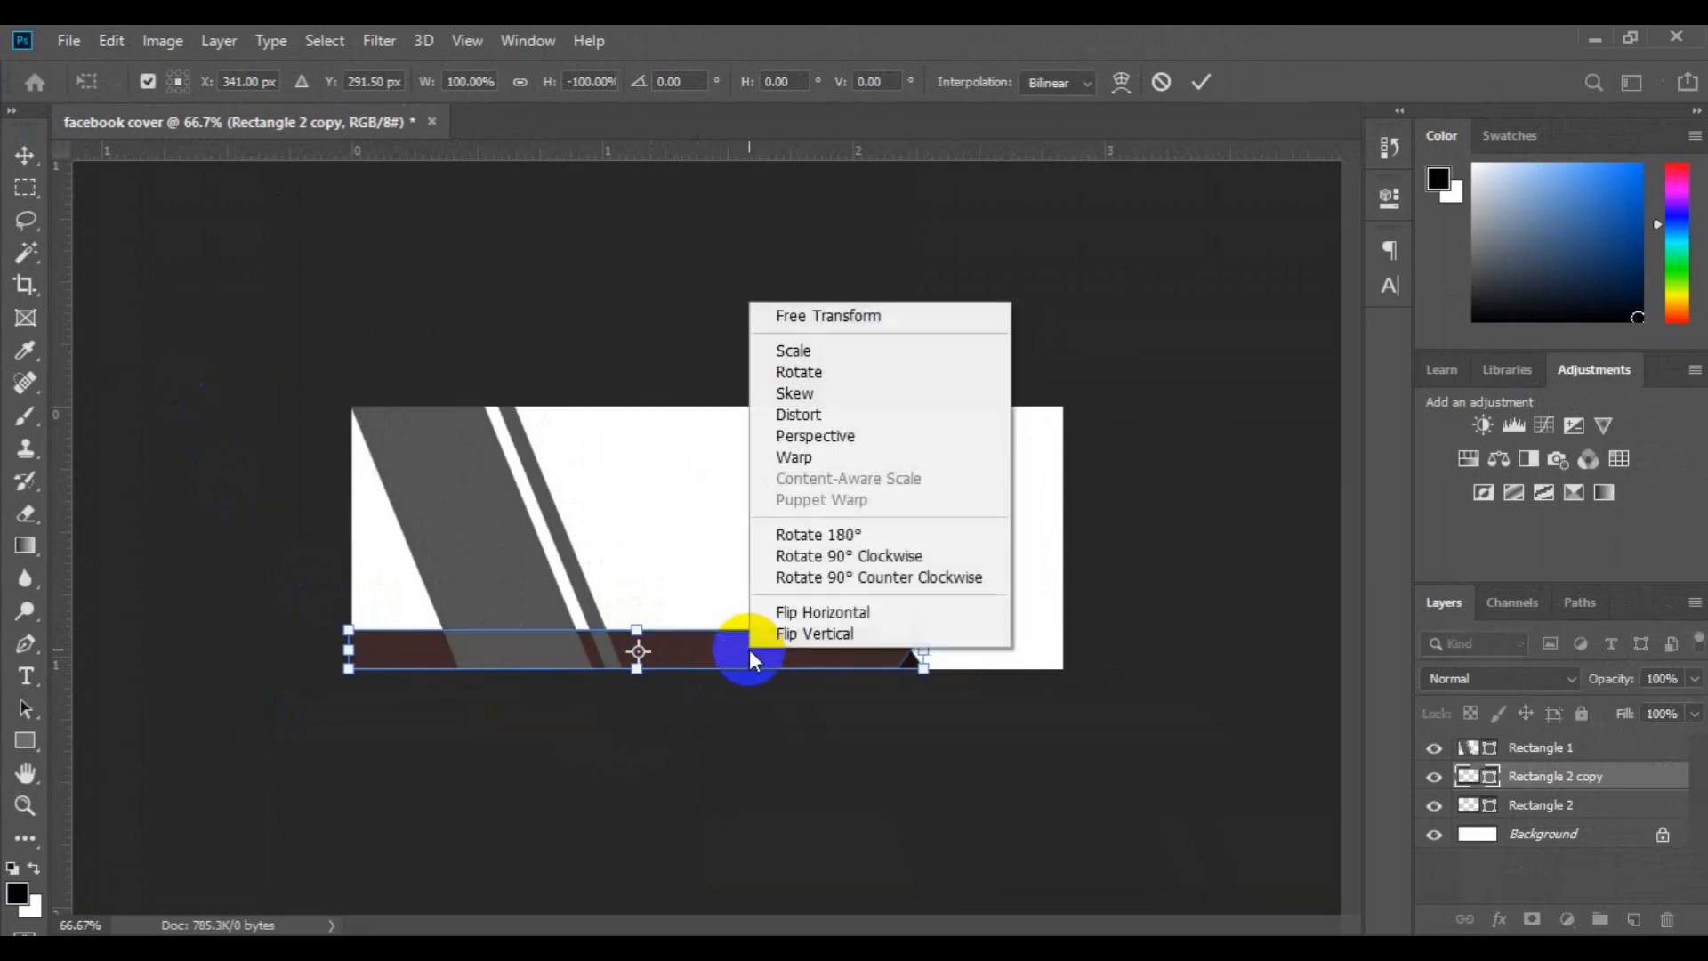
click(825, 614)
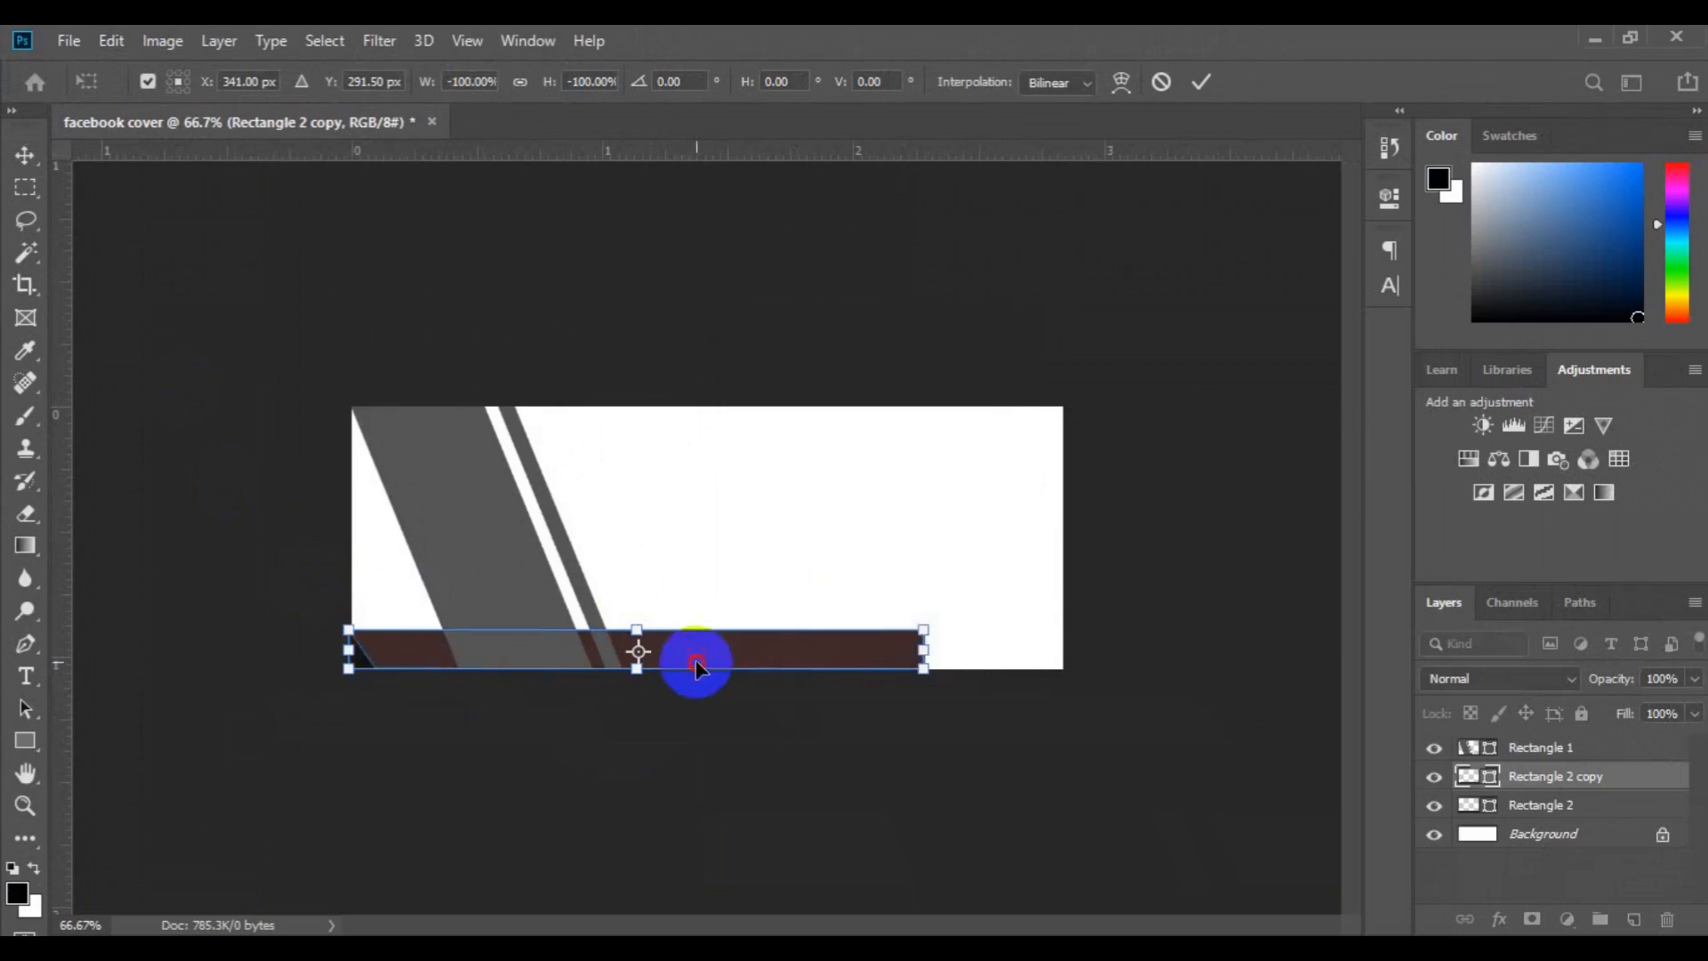
key(Return)
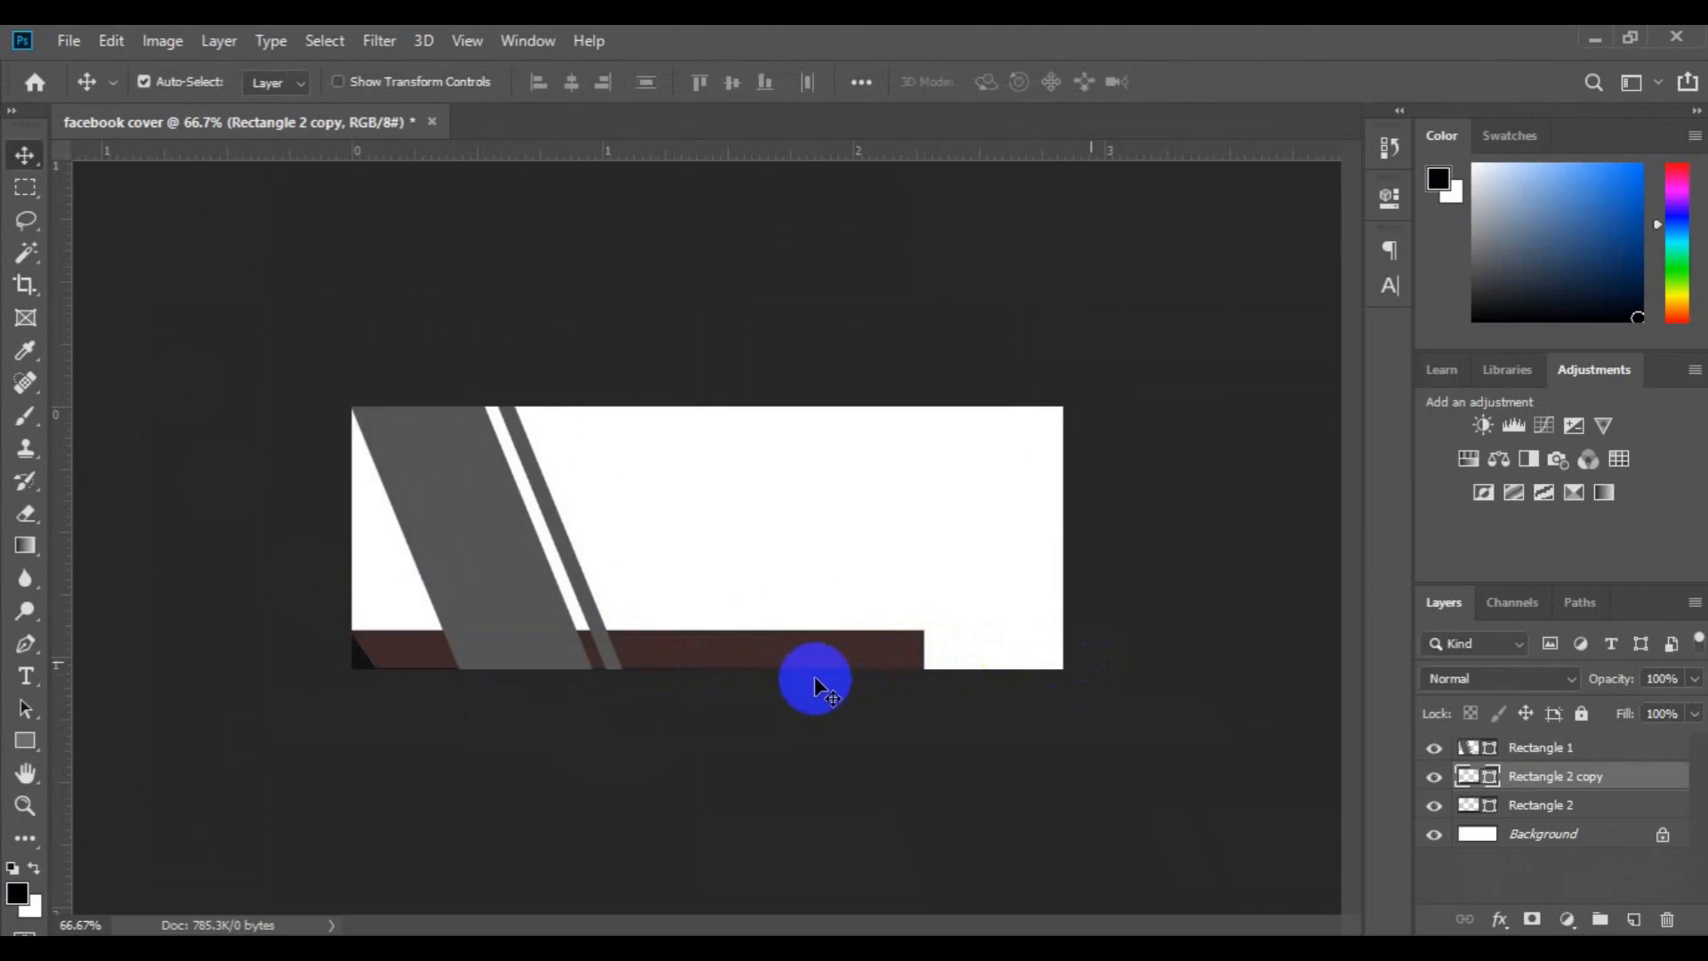
Move the brown bar to the right and the black bar slightly left, leaving a narrow slanted white gap between them
drag(812, 663, 1003, 659)
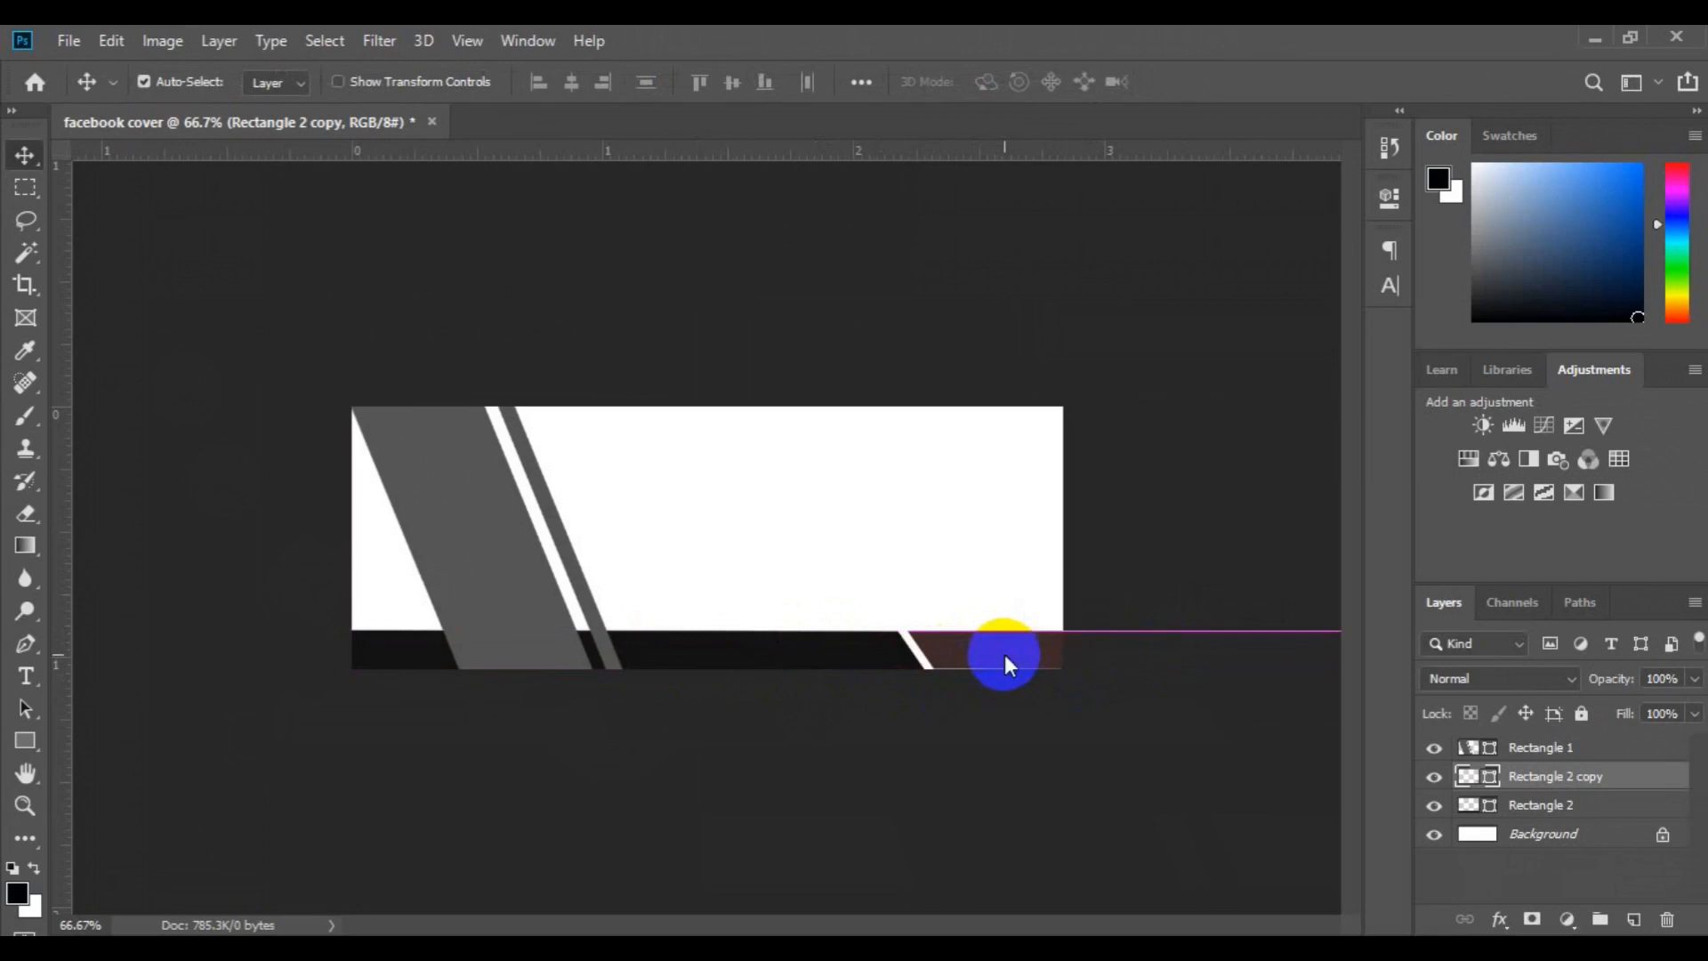
drag(878, 658, 852, 662)
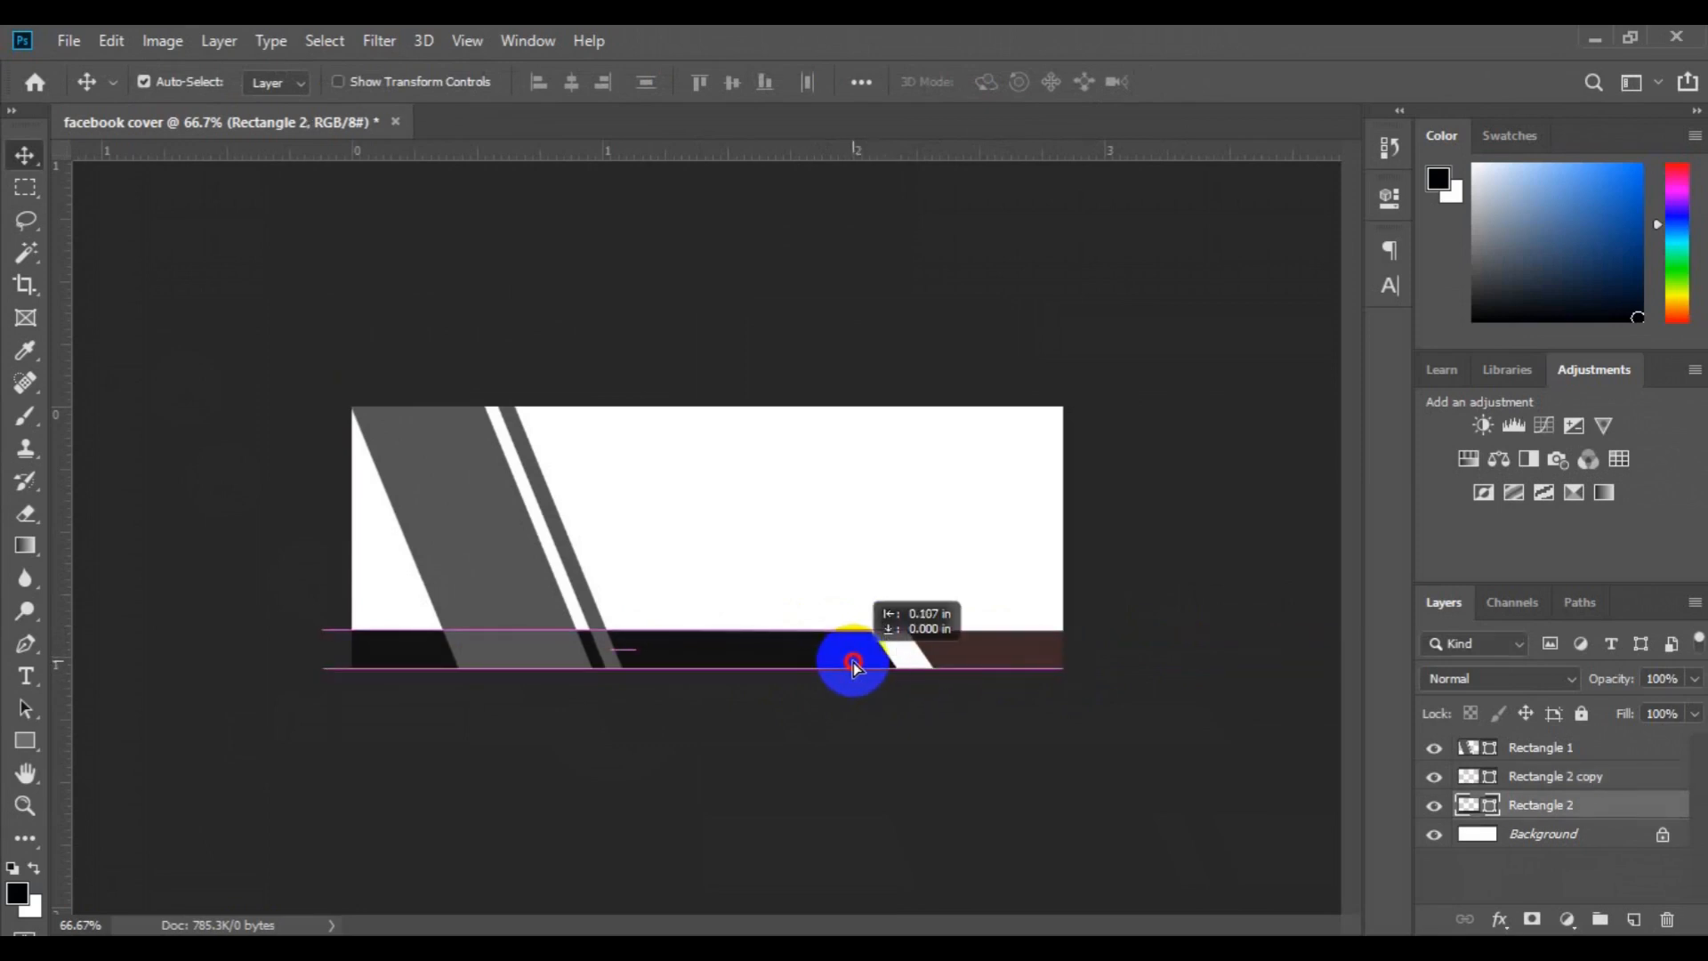
drag(849, 662, 856, 659)
click(994, 655)
drag(995, 657, 964, 664)
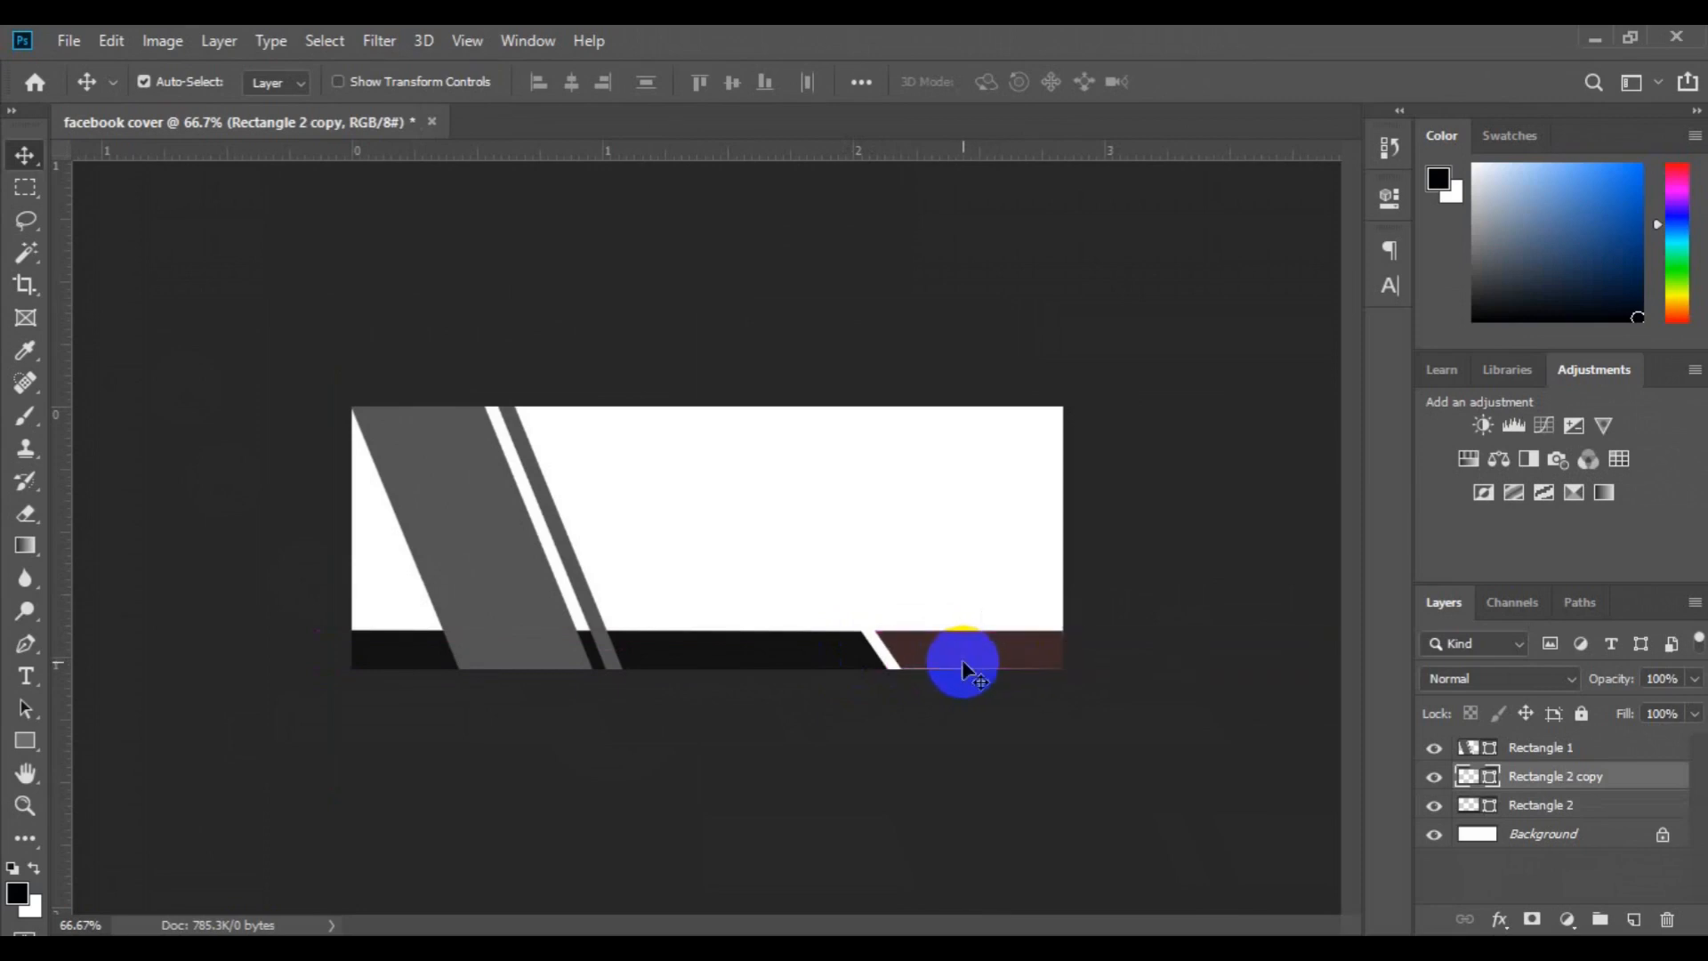
Select the Rectangle 2 and Rectangle 2 copy layers together and align their bottom edges
ctrl+click(1552, 805)
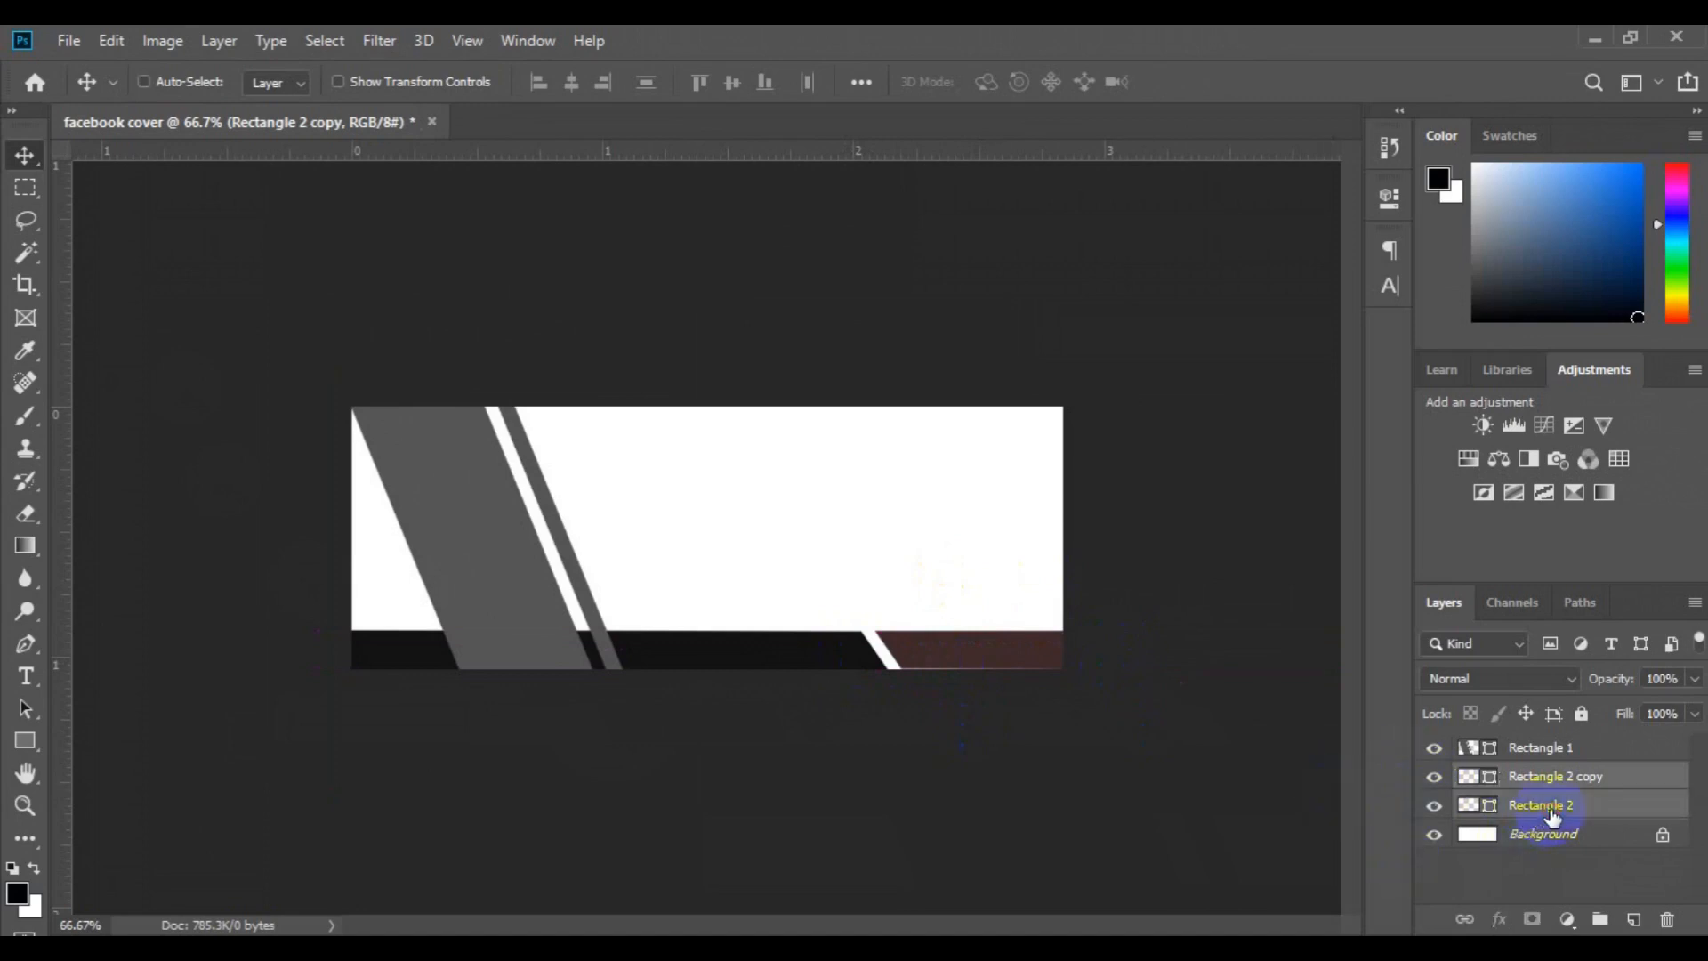
click(693, 84)
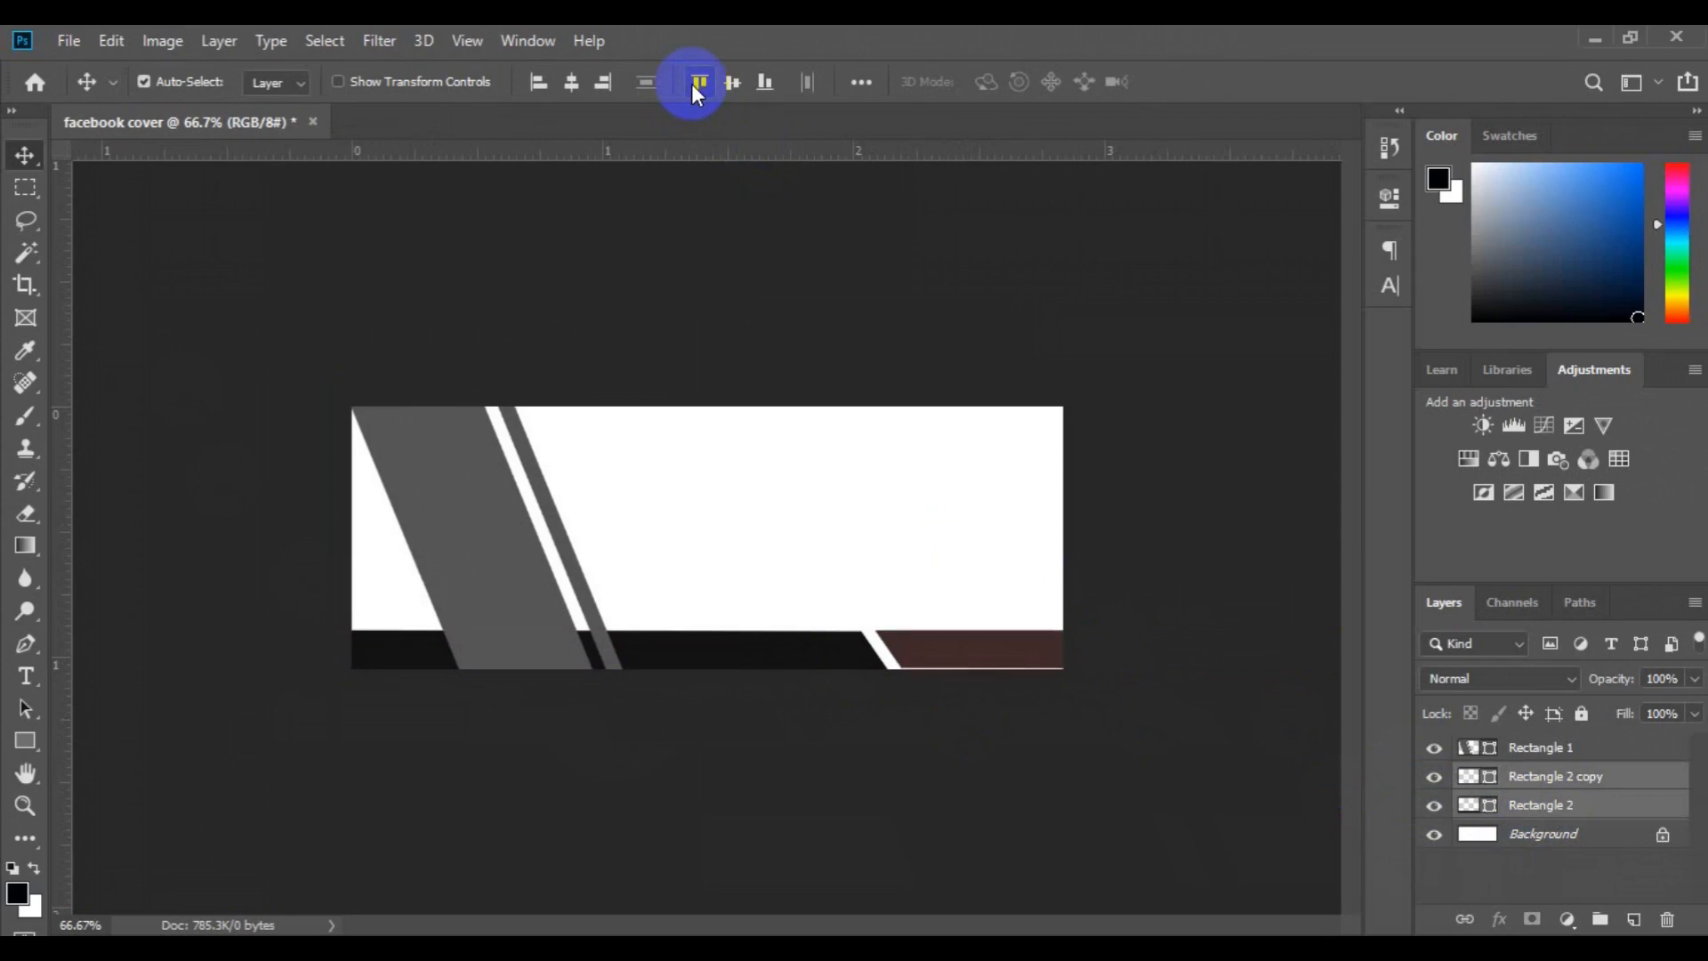
click(771, 93)
click(740, 651)
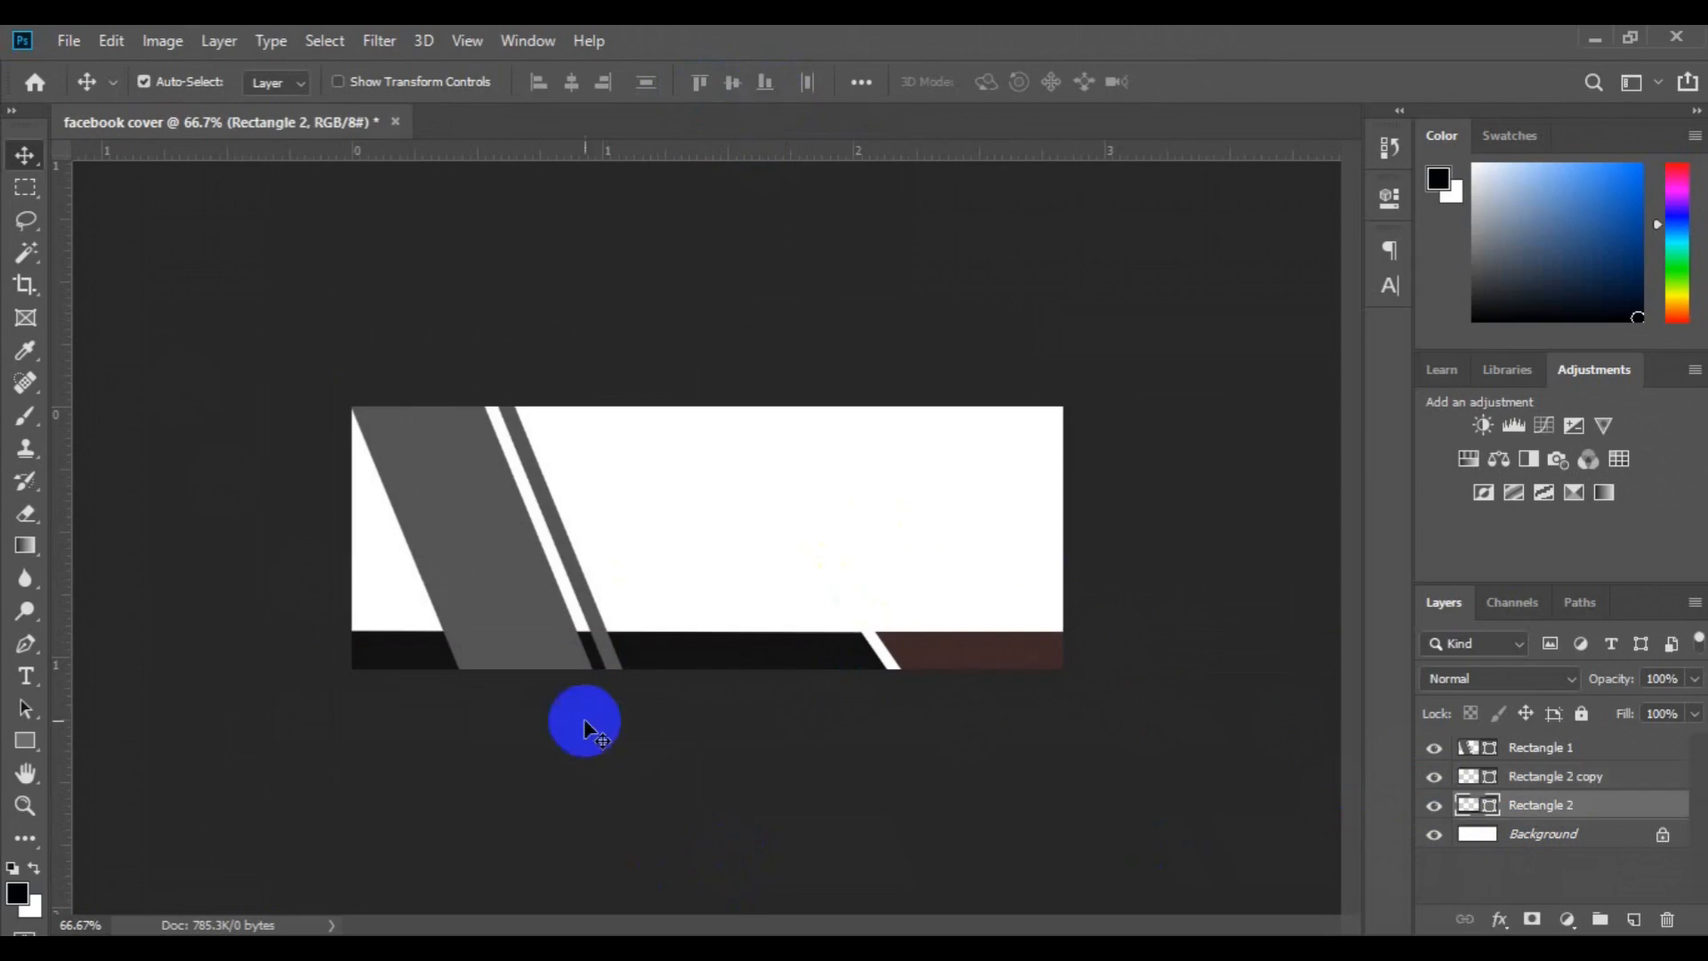
Add a new layer above Rectangle 1 and draw a black rectangle about 287 × 122 px across the stripes at the cover's left edge
click(493, 565)
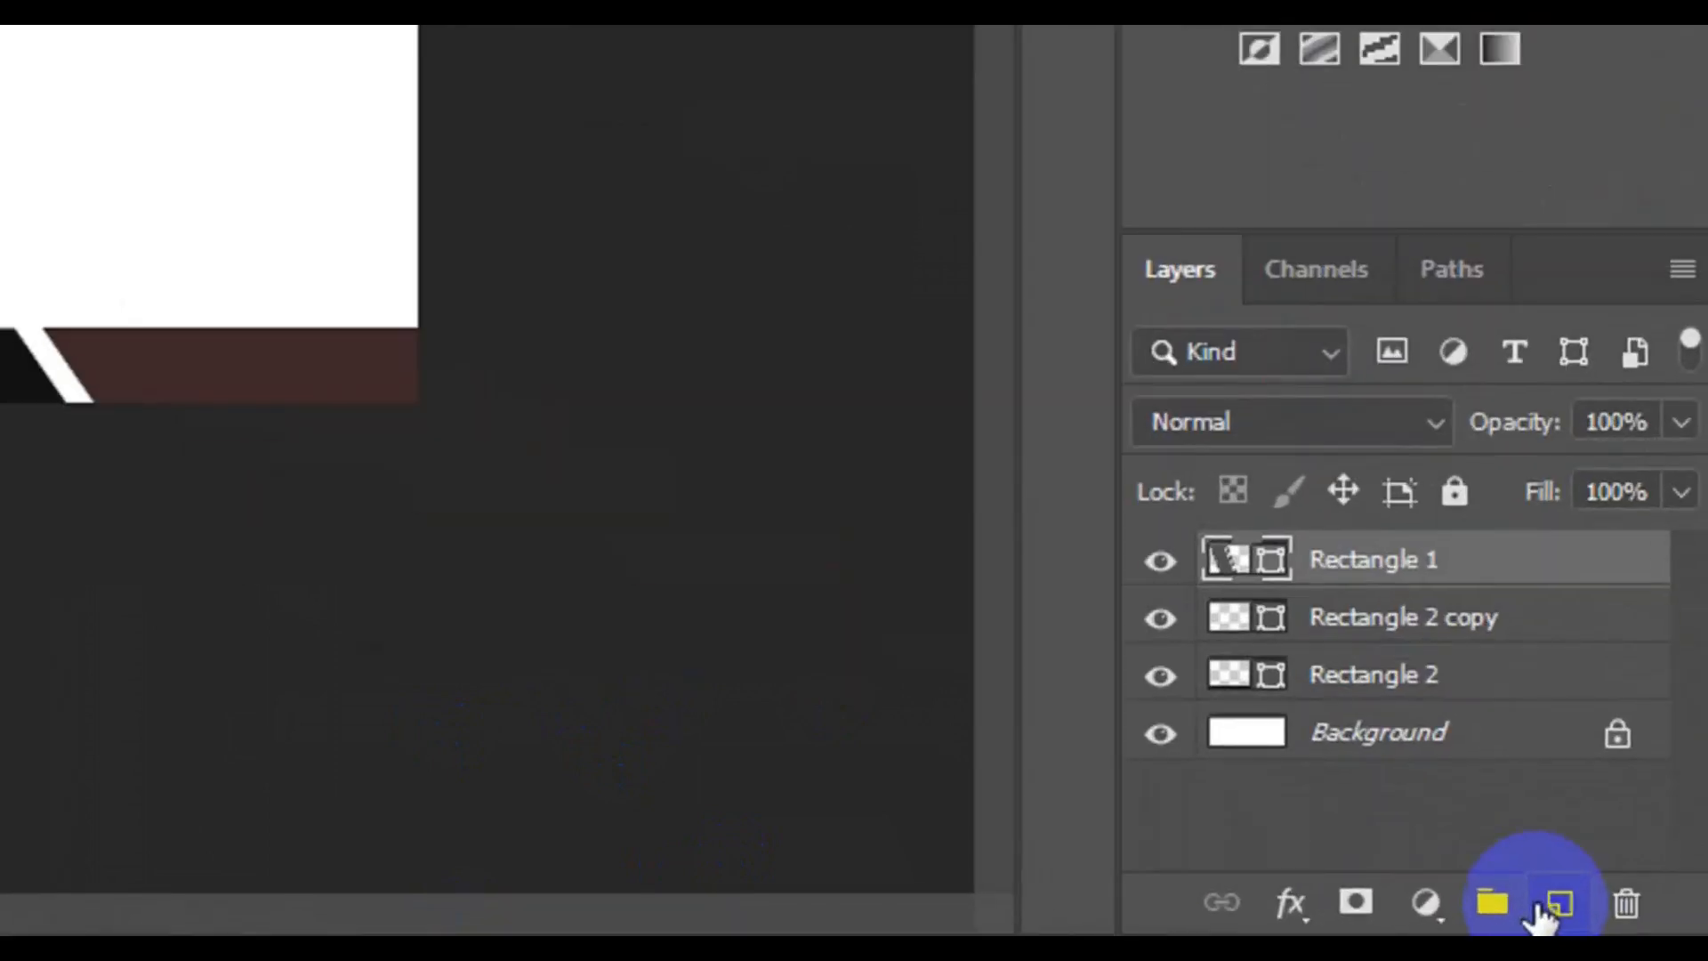
click(1541, 912)
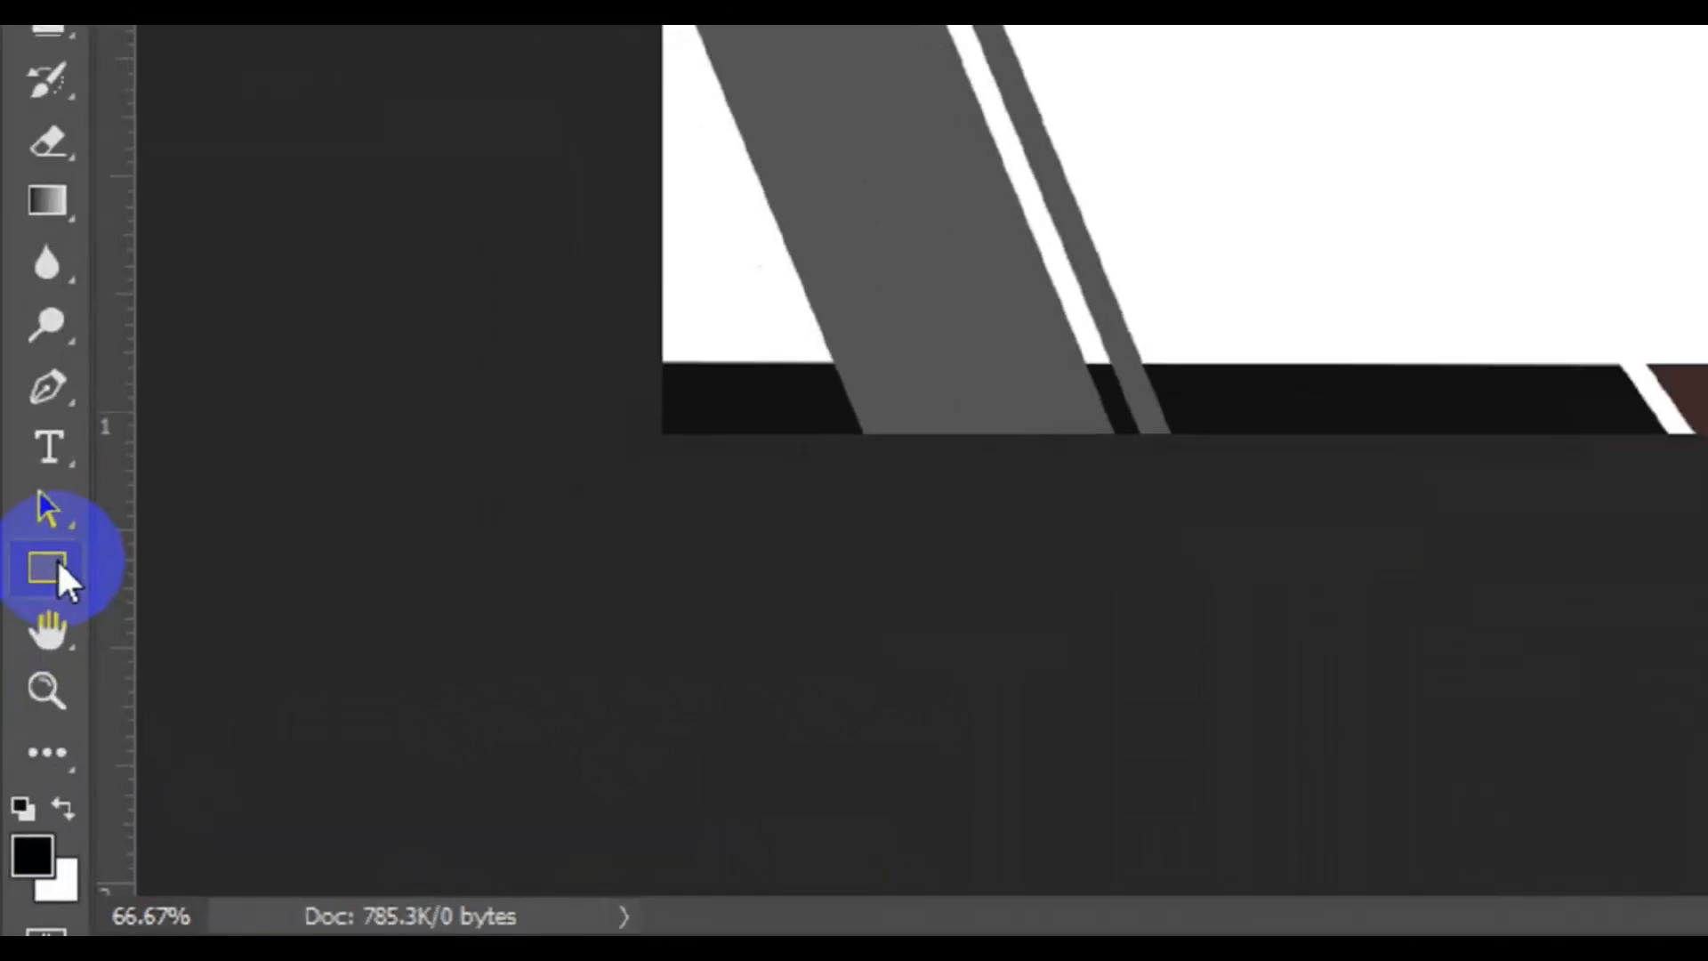
click(27, 738)
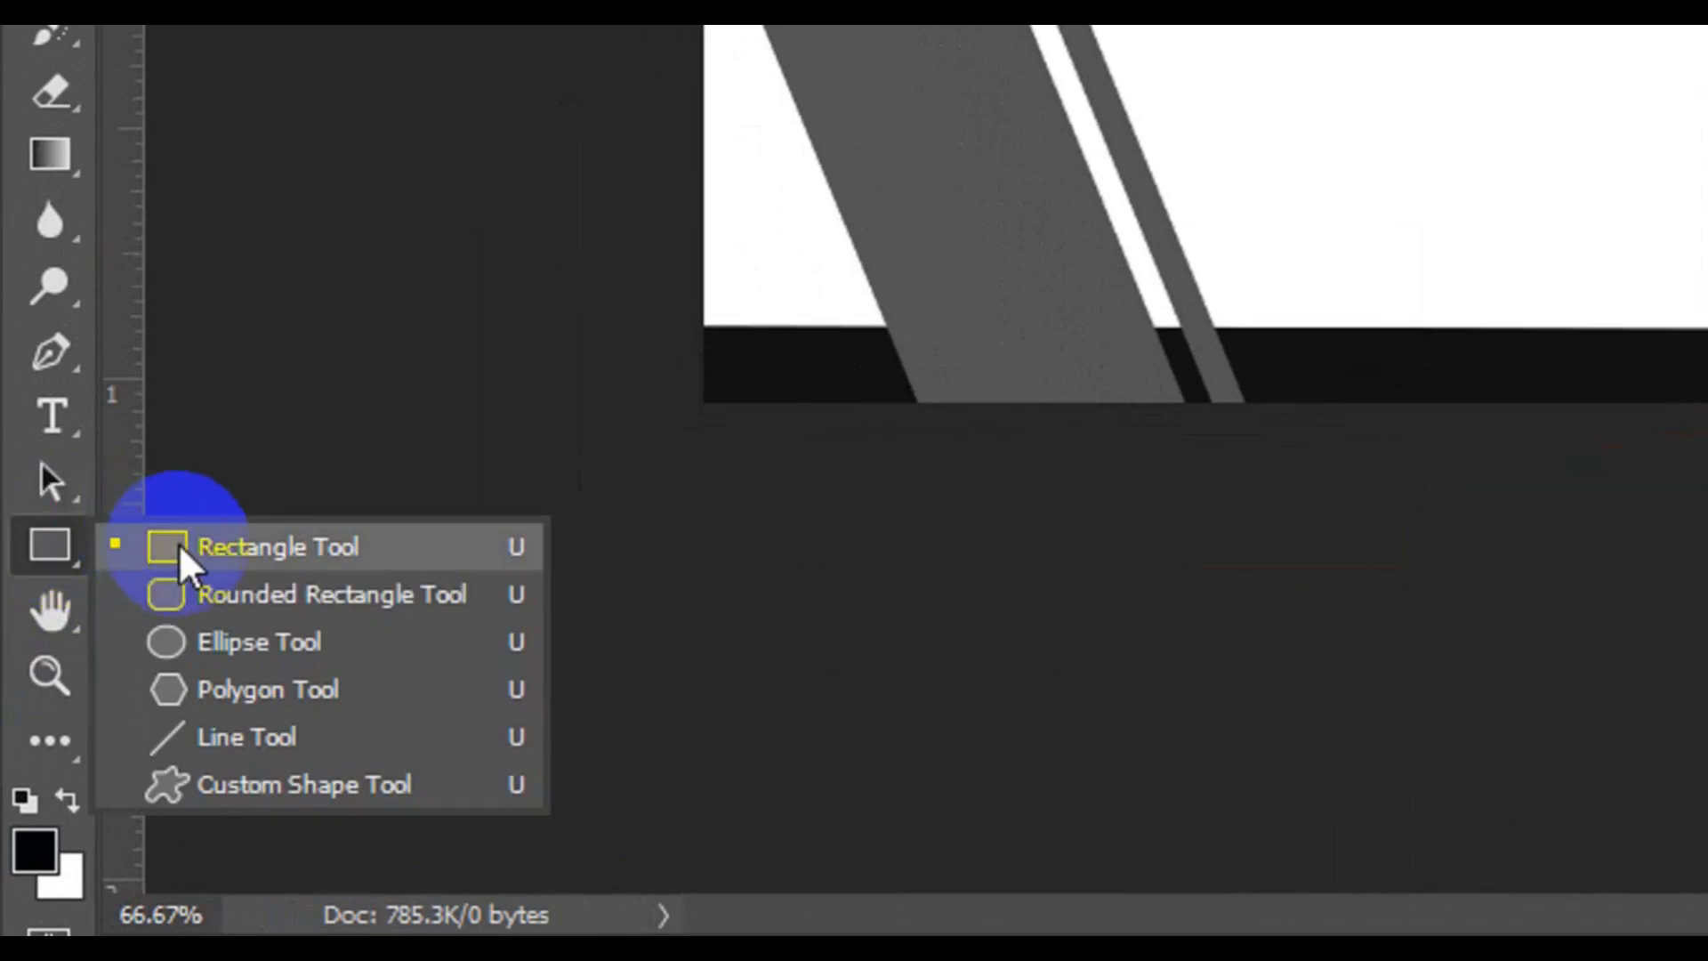
click(179, 545)
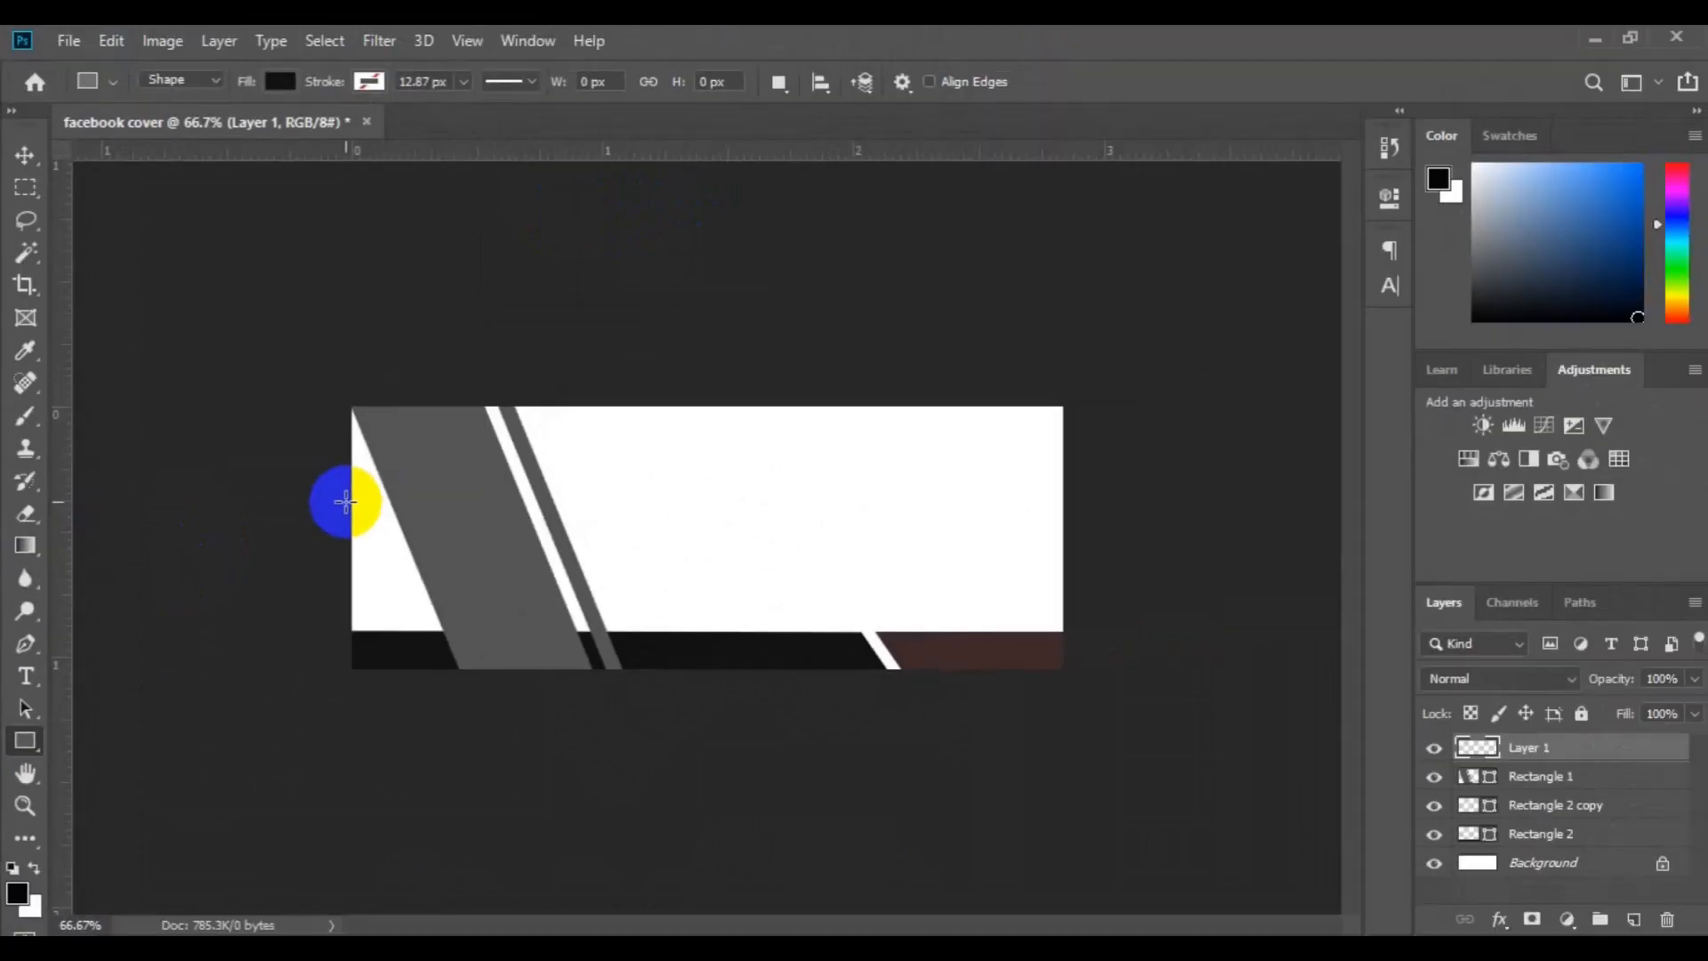
drag(691, 255, 1111, 414)
drag(555, 582, 584, 602)
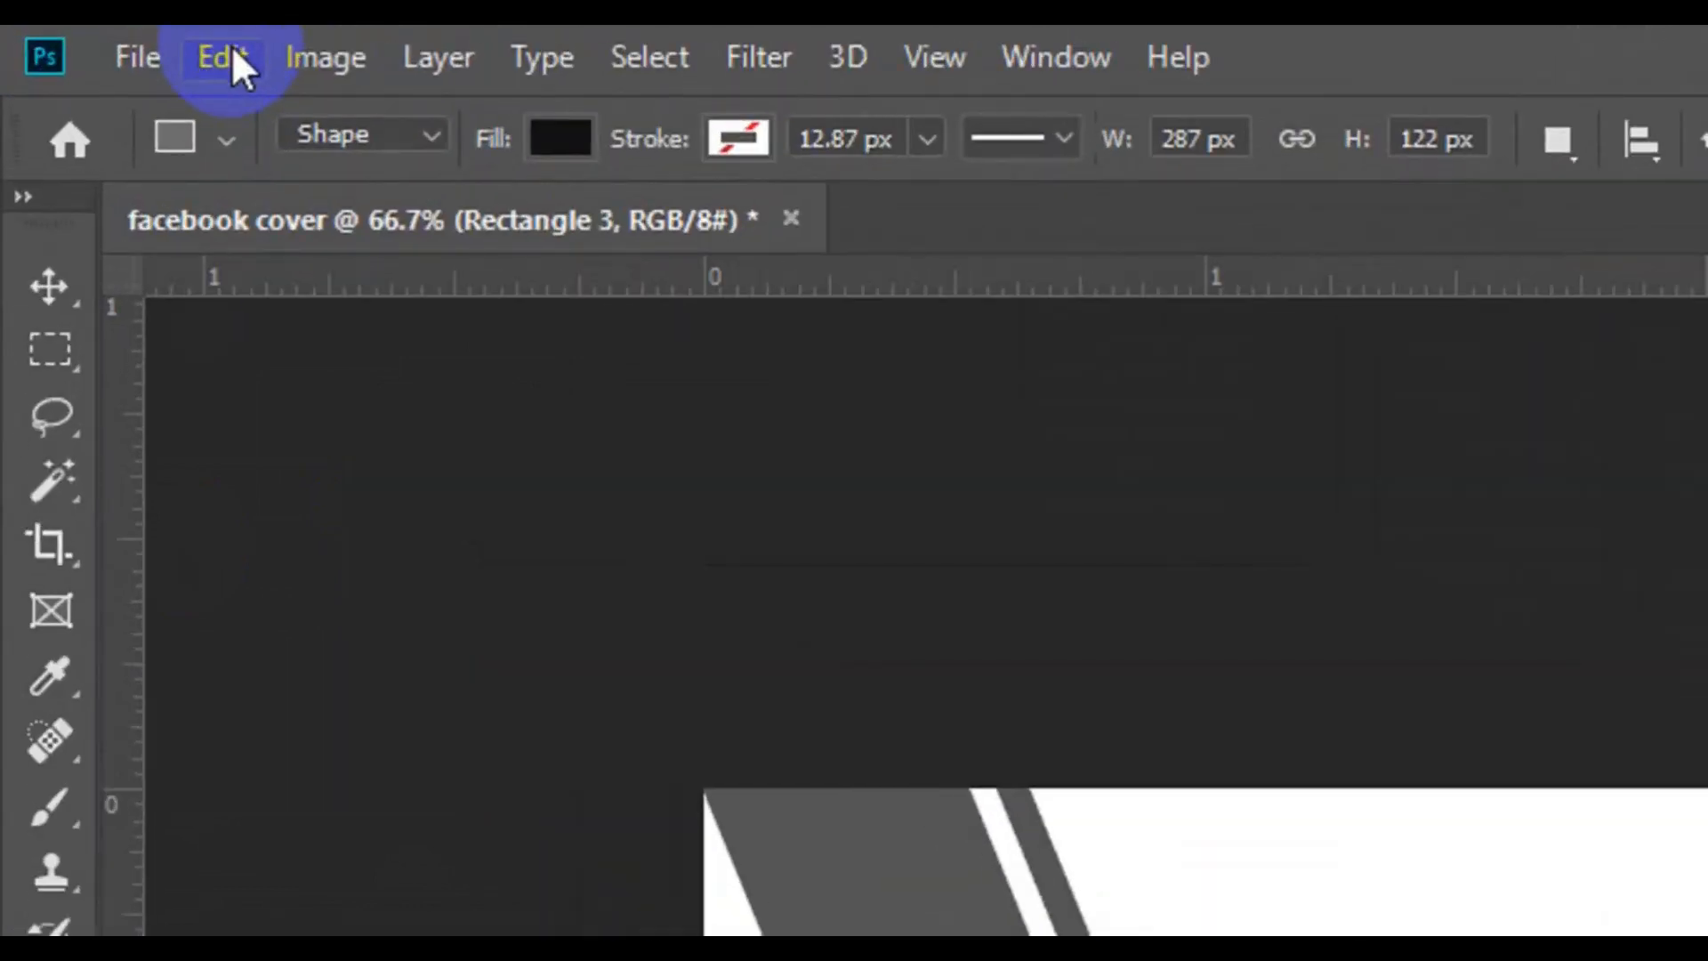
Slant the new black rectangle's right end with Free Transform Path, shifting its upper-right corner inward parallel to the stripes, and commit
click(231, 53)
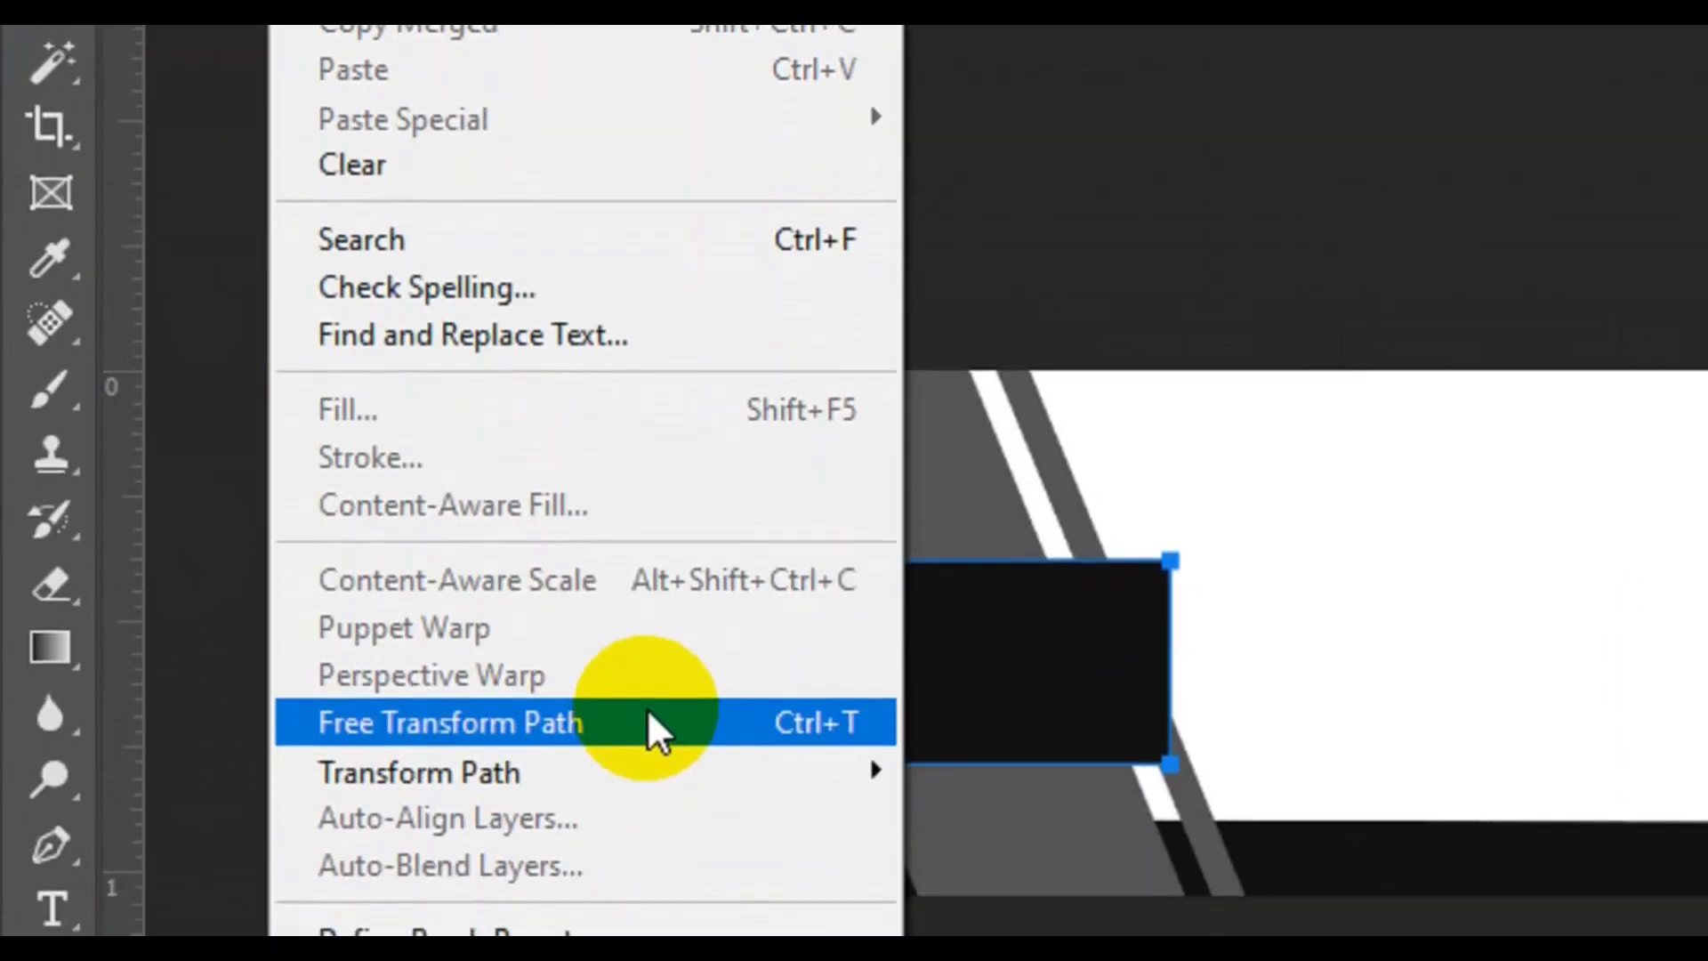
click(646, 738)
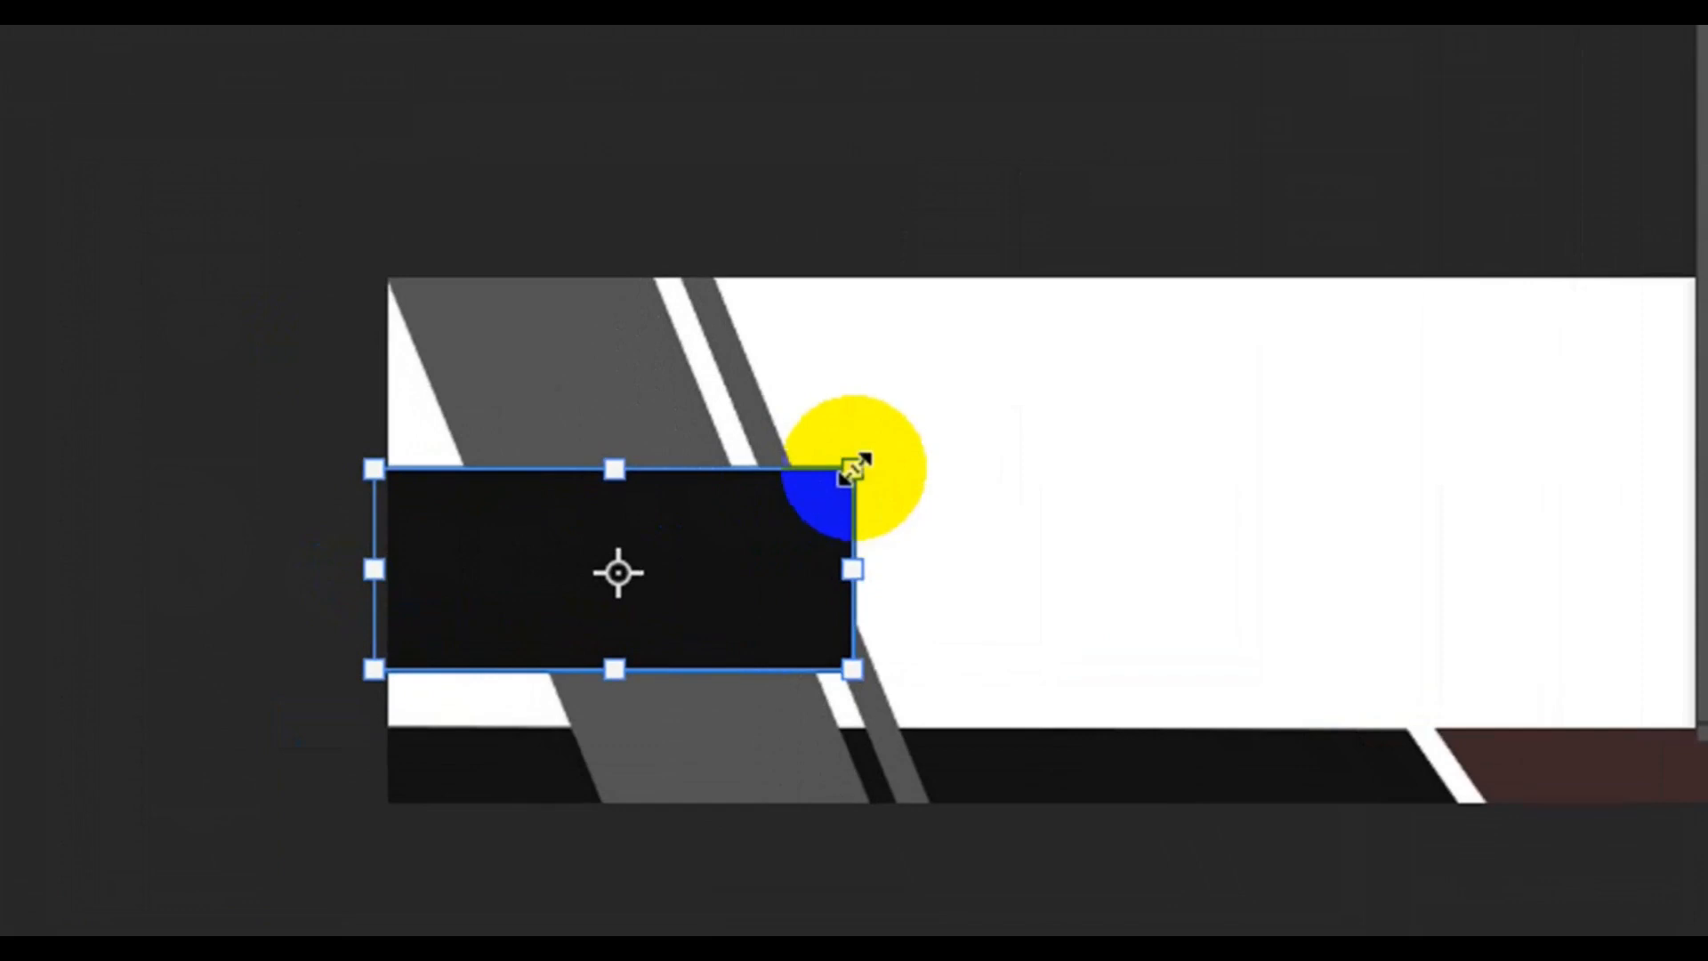
drag(855, 473, 767, 463)
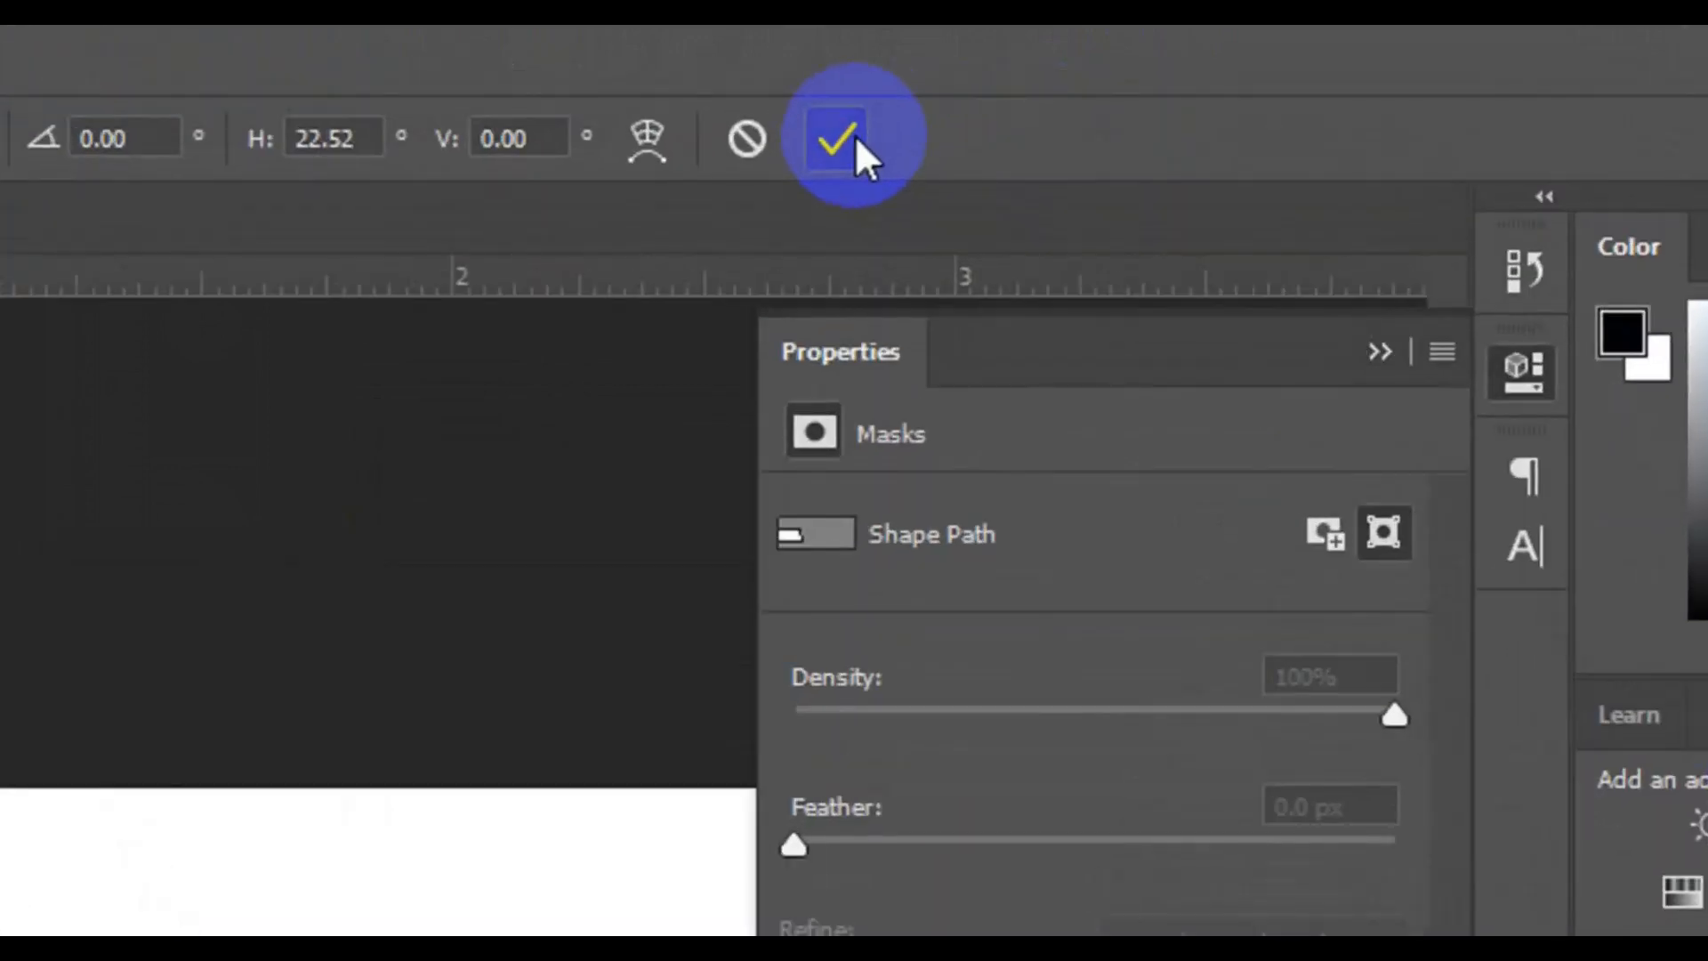
click(855, 135)
click(354, 756)
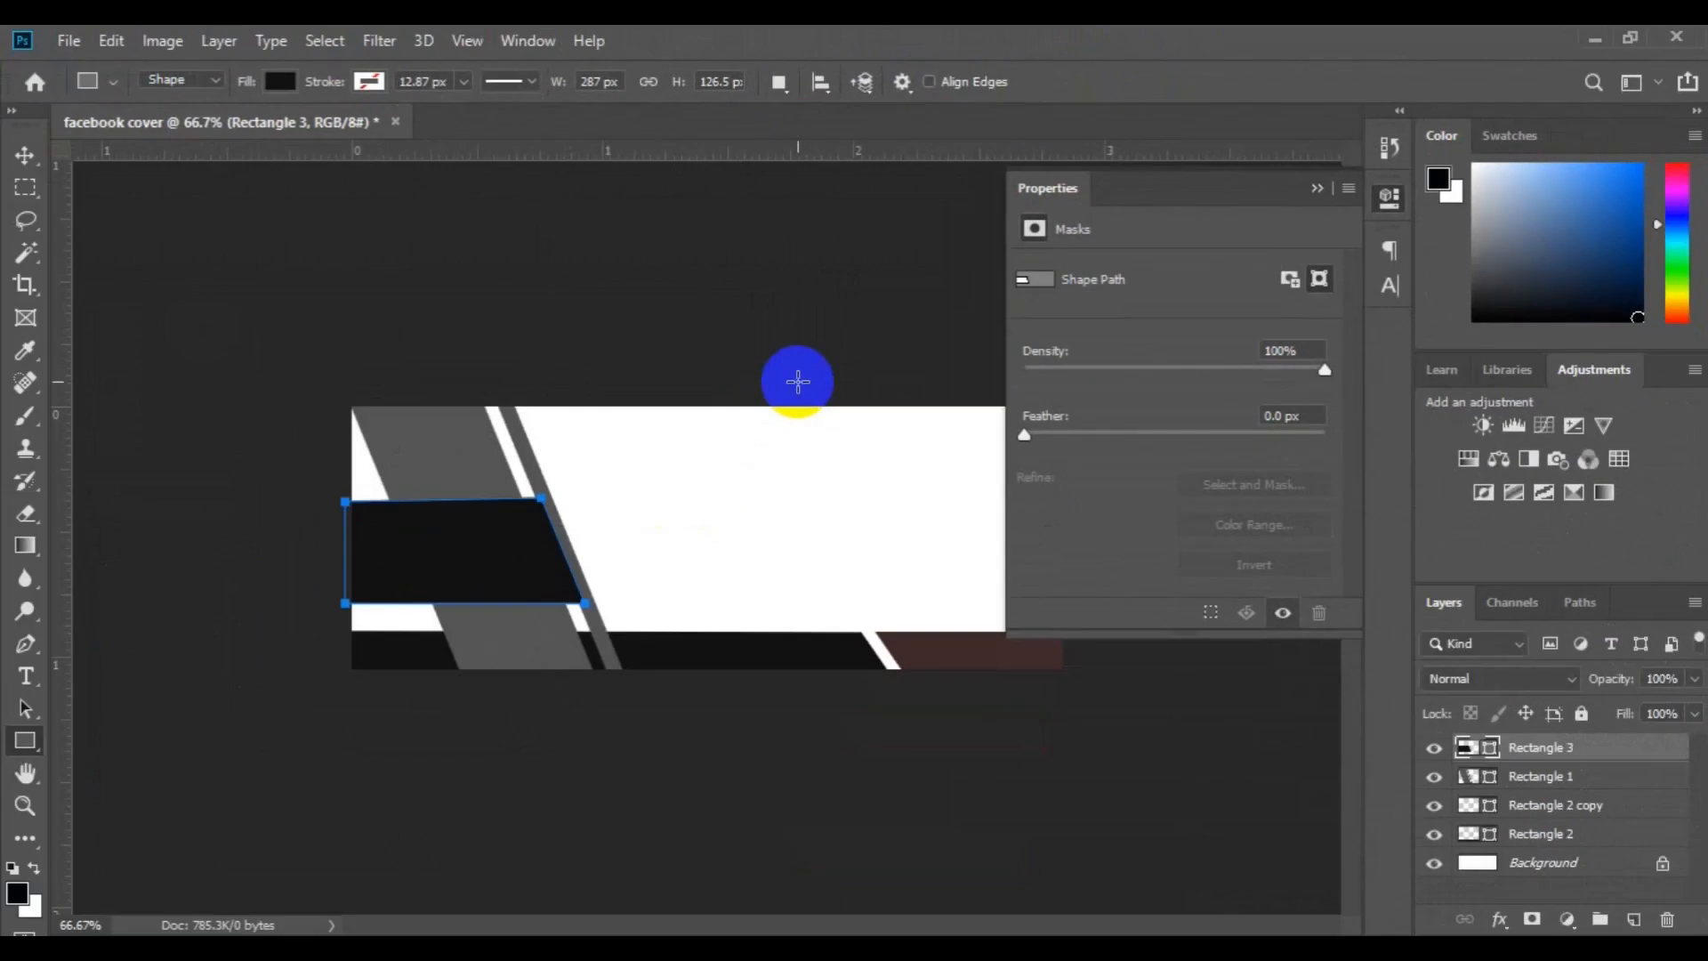
Move the slanted black shape down and left, reduce its height to about 89%, and rest it on the lower bar
key(v)
click(454, 566)
drag(453, 567, 388, 593)
key(ctrl+t)
drag(400, 529, 399, 549)
drag(438, 584, 452, 583)
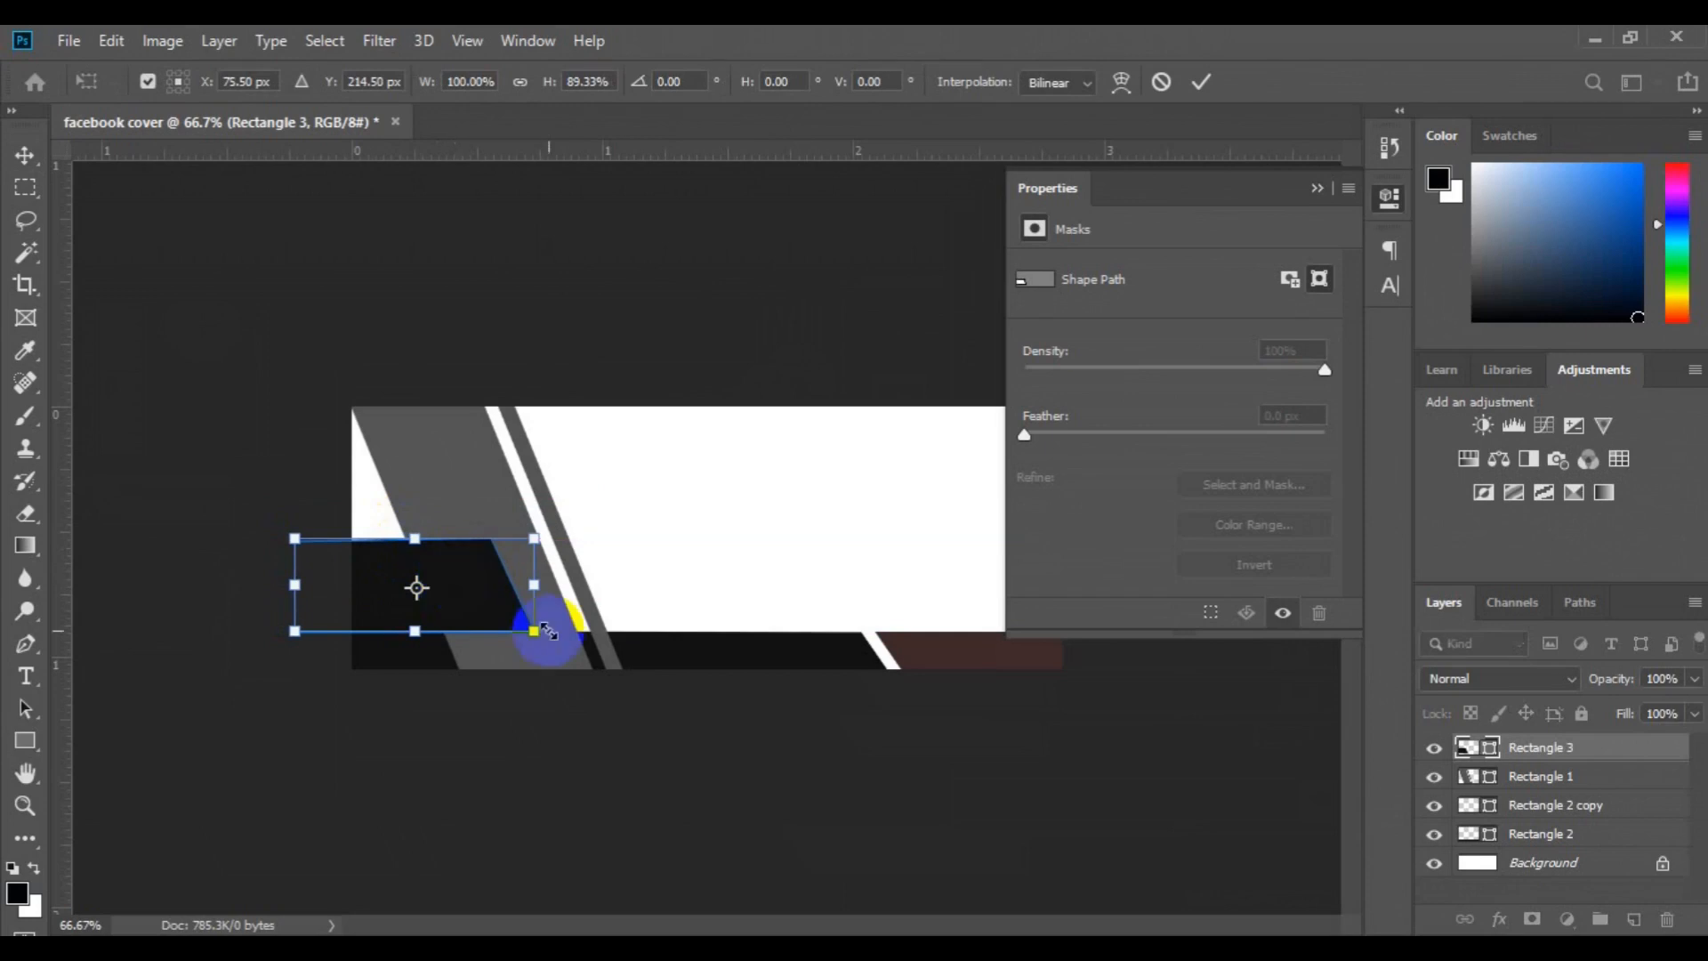
key(Return)
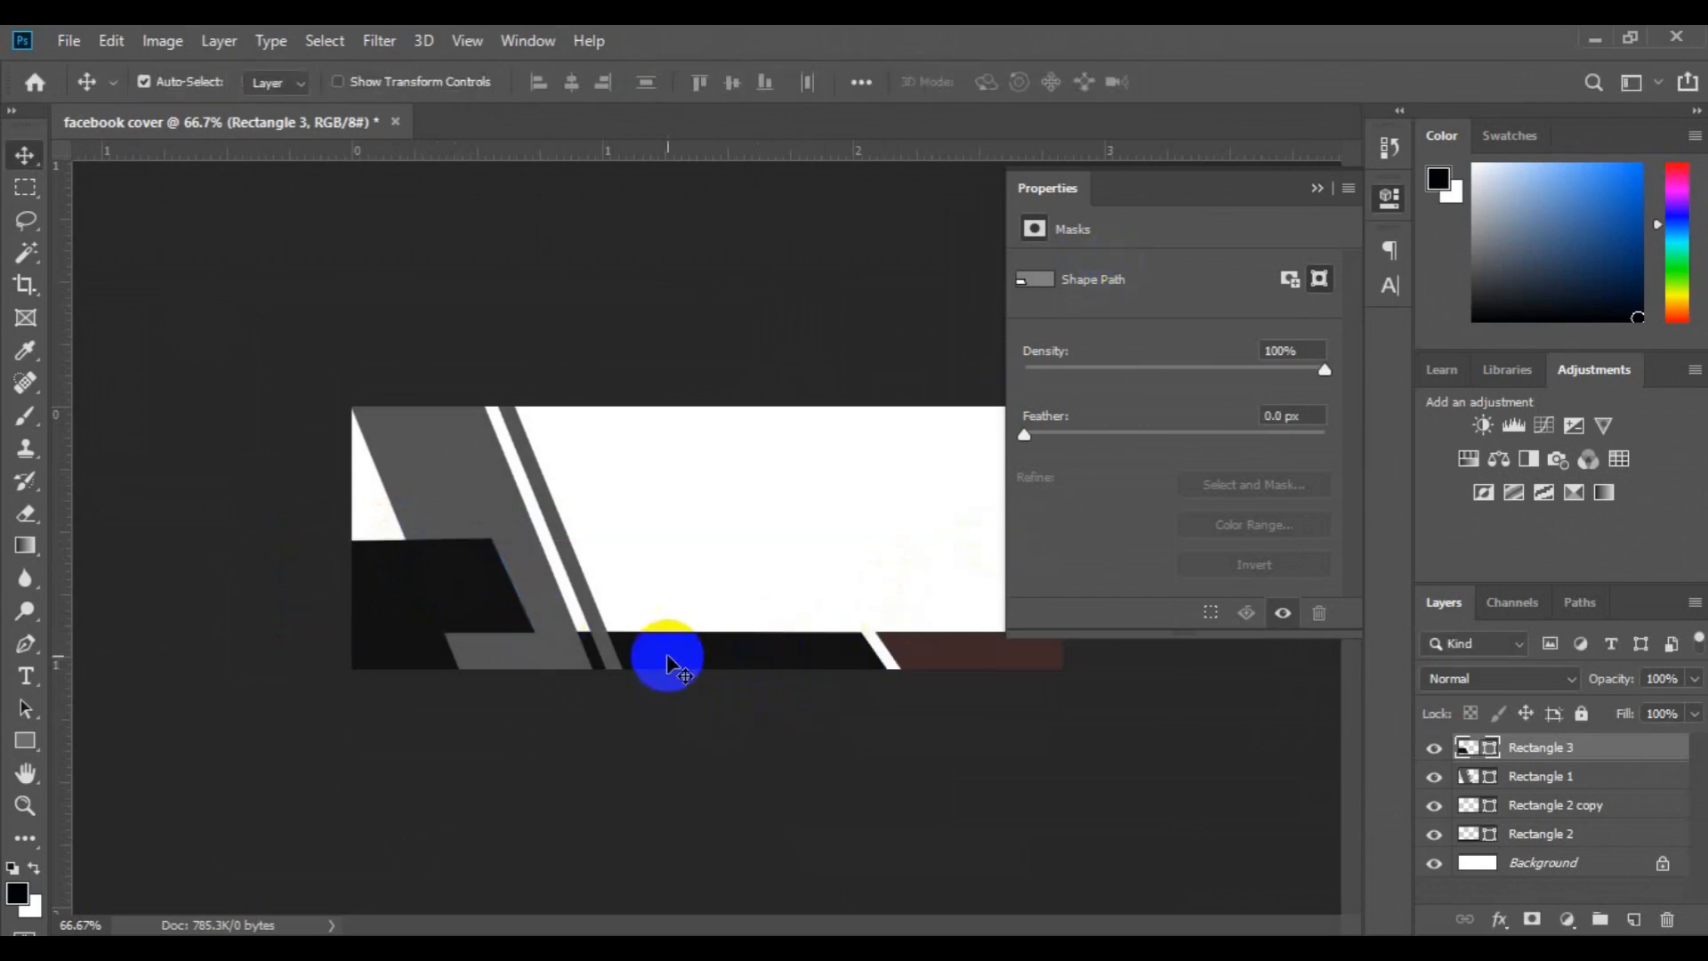
Recolor the long Rectangle 2 bar along the lower edge orange, using hex f5850d
click(761, 667)
click(1501, 838)
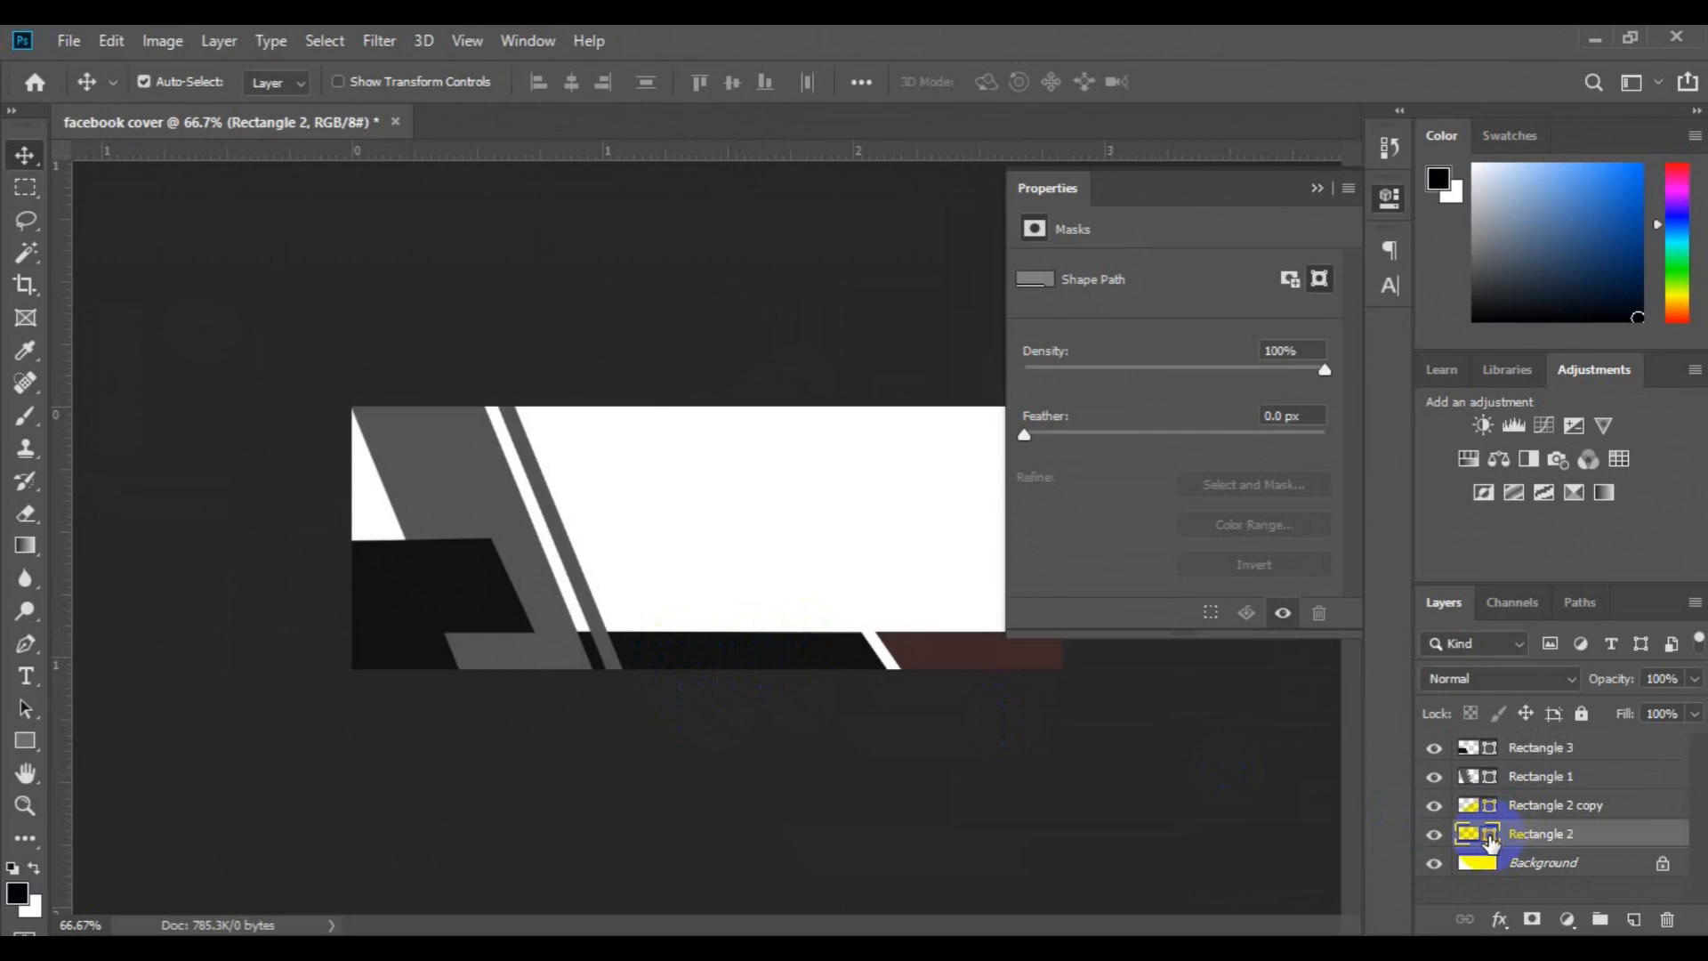
double_click(1490, 836)
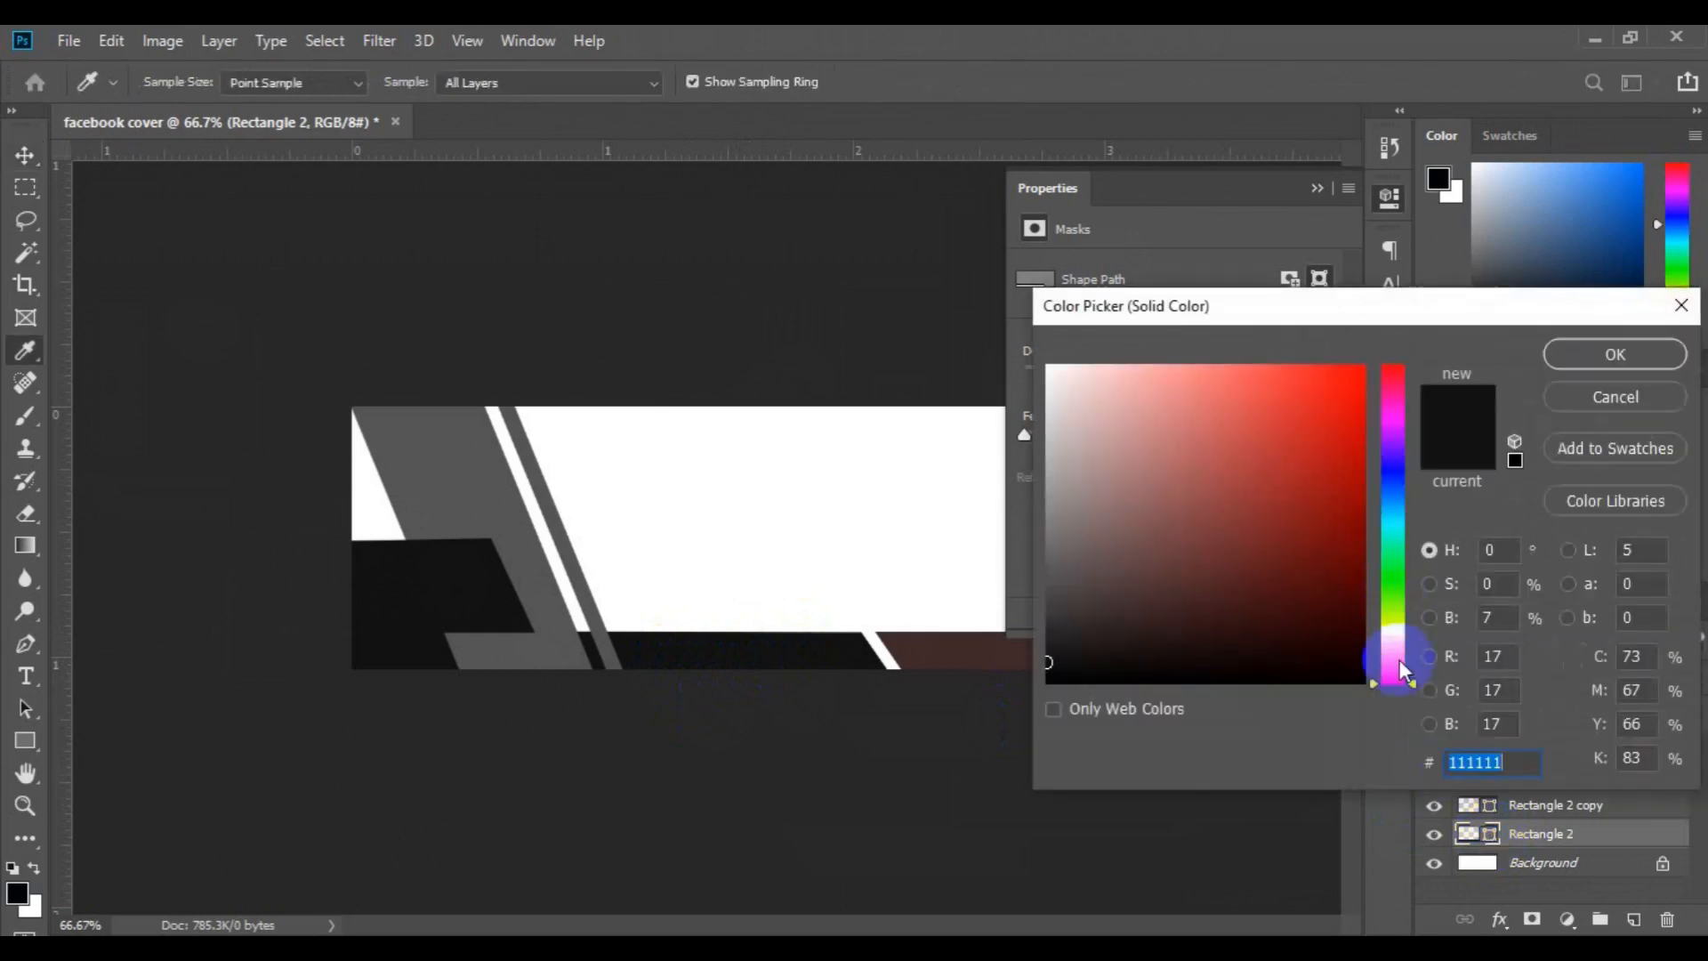
text(f5850d)
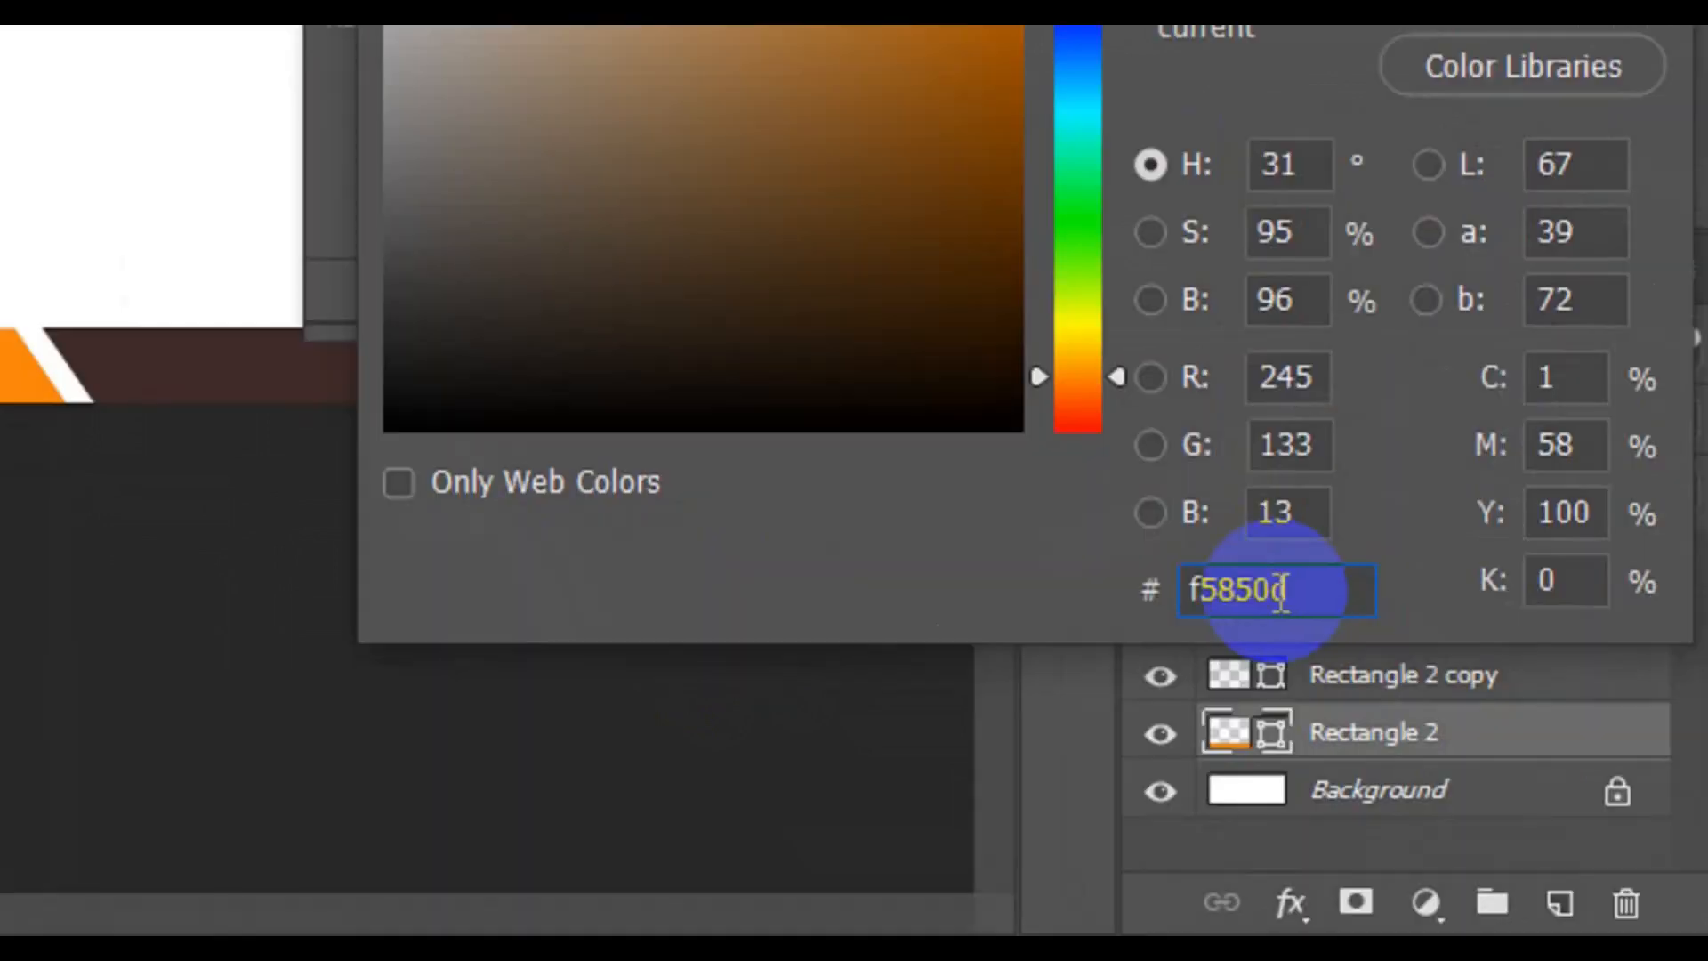
drag(1499, 761, 1447, 762)
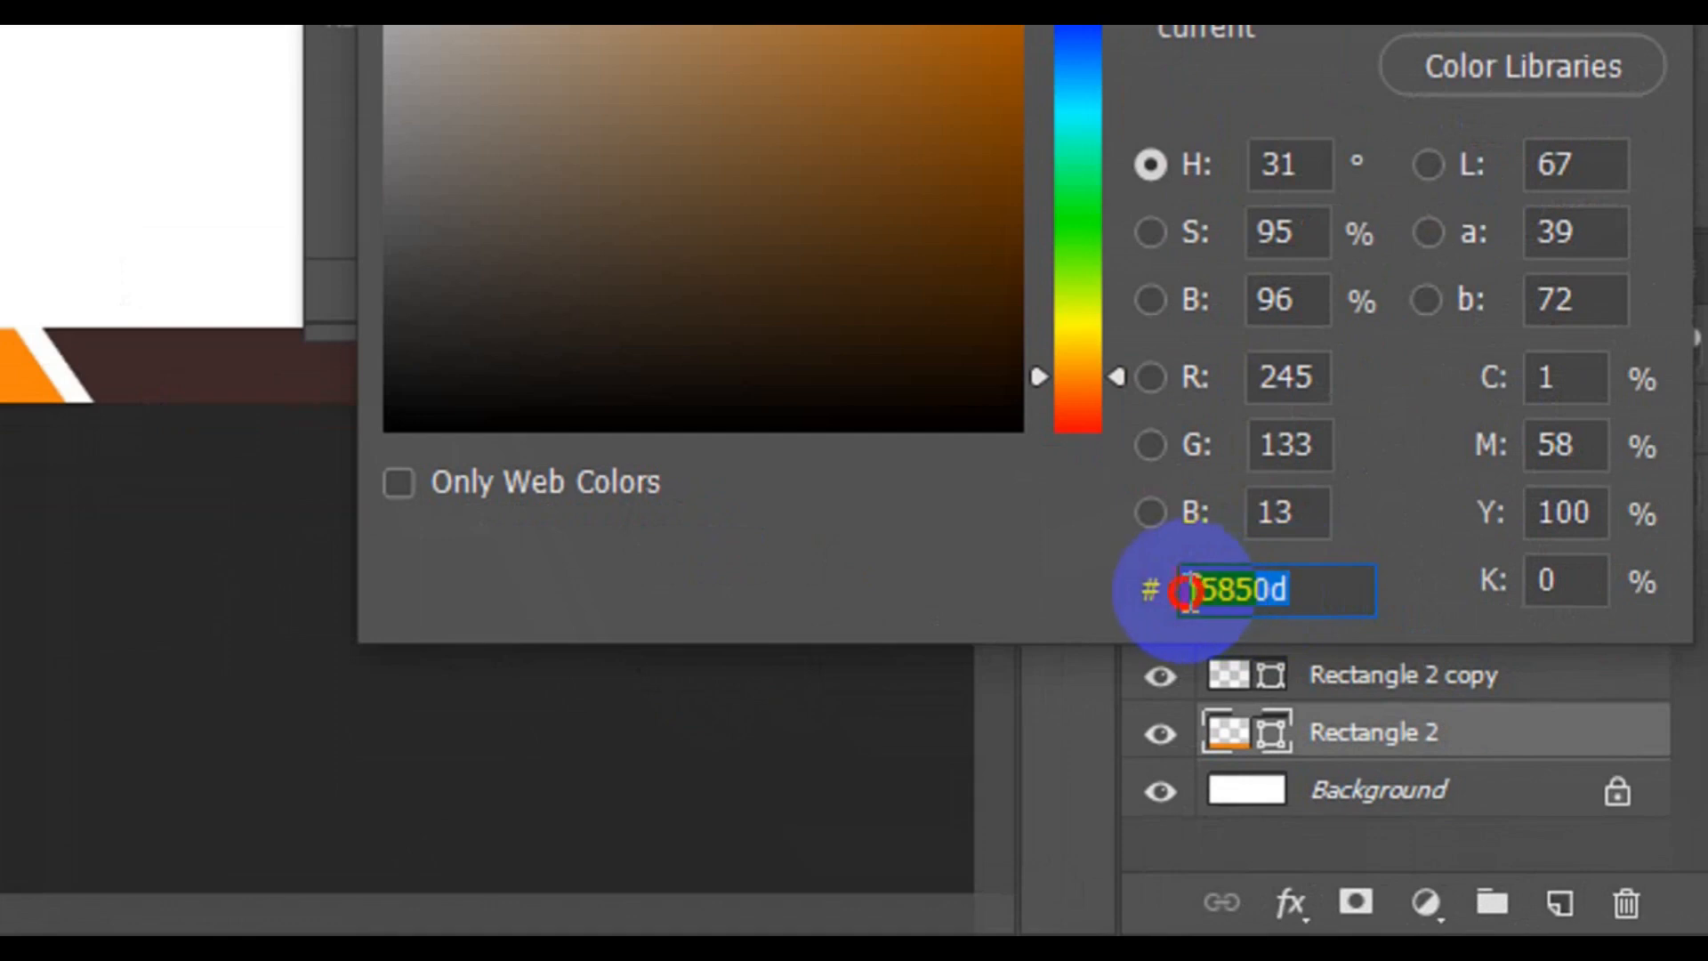
drag(1187, 590, 1182, 592)
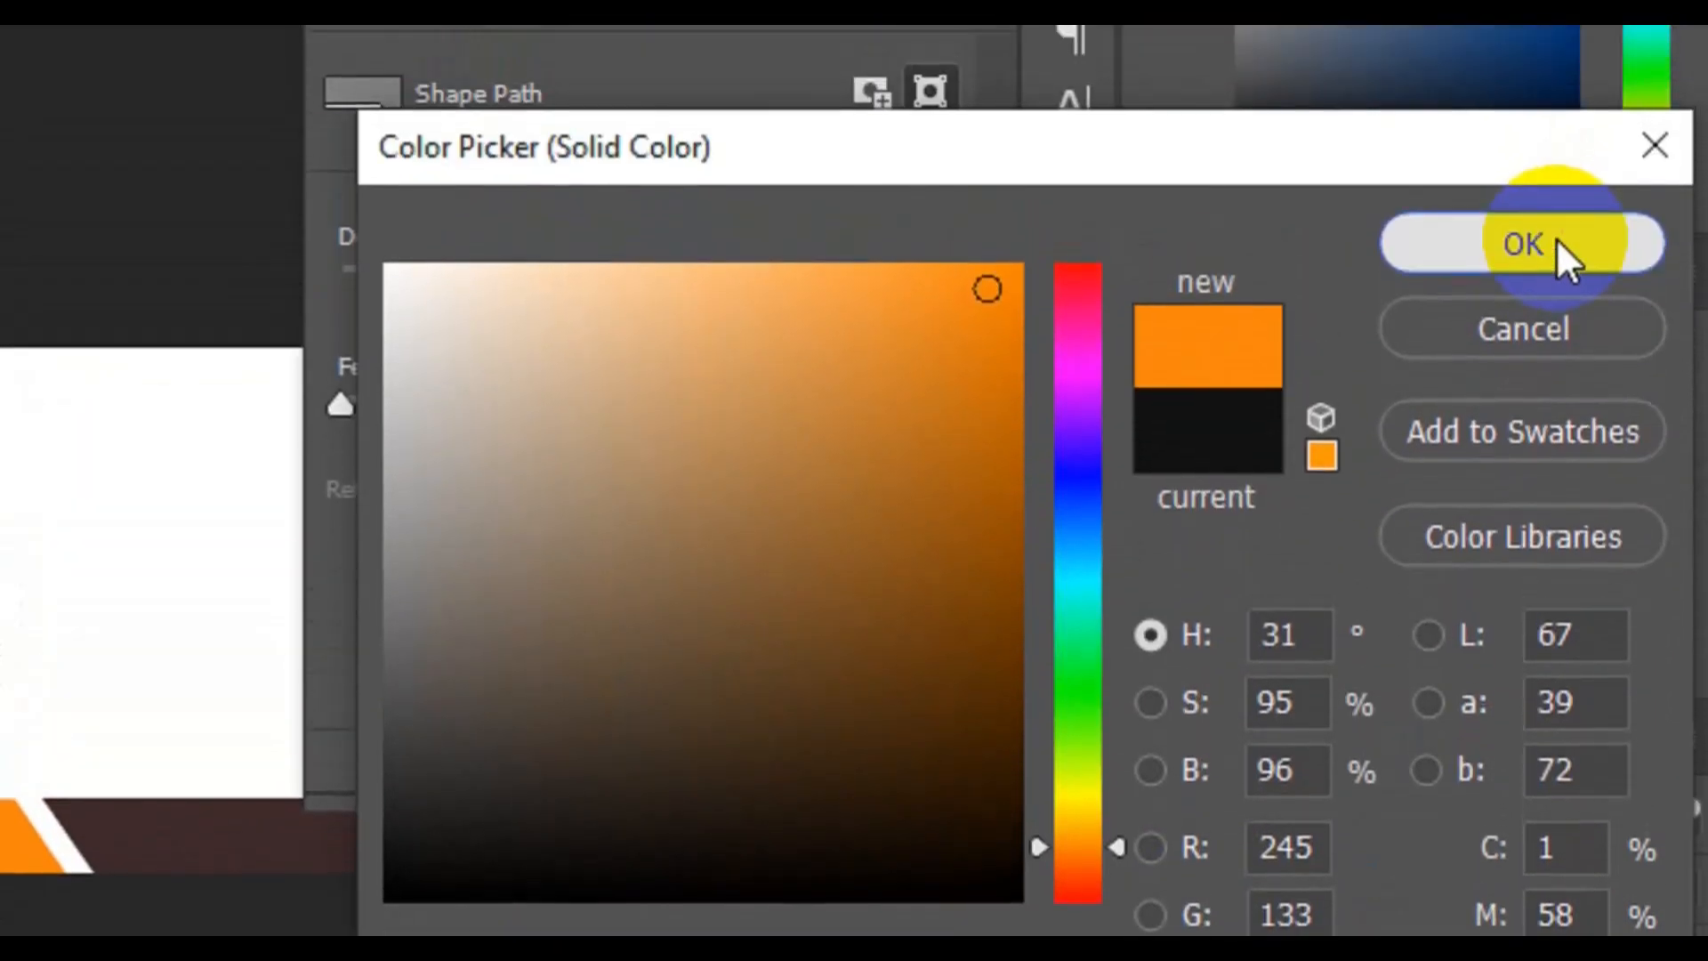
click(1556, 243)
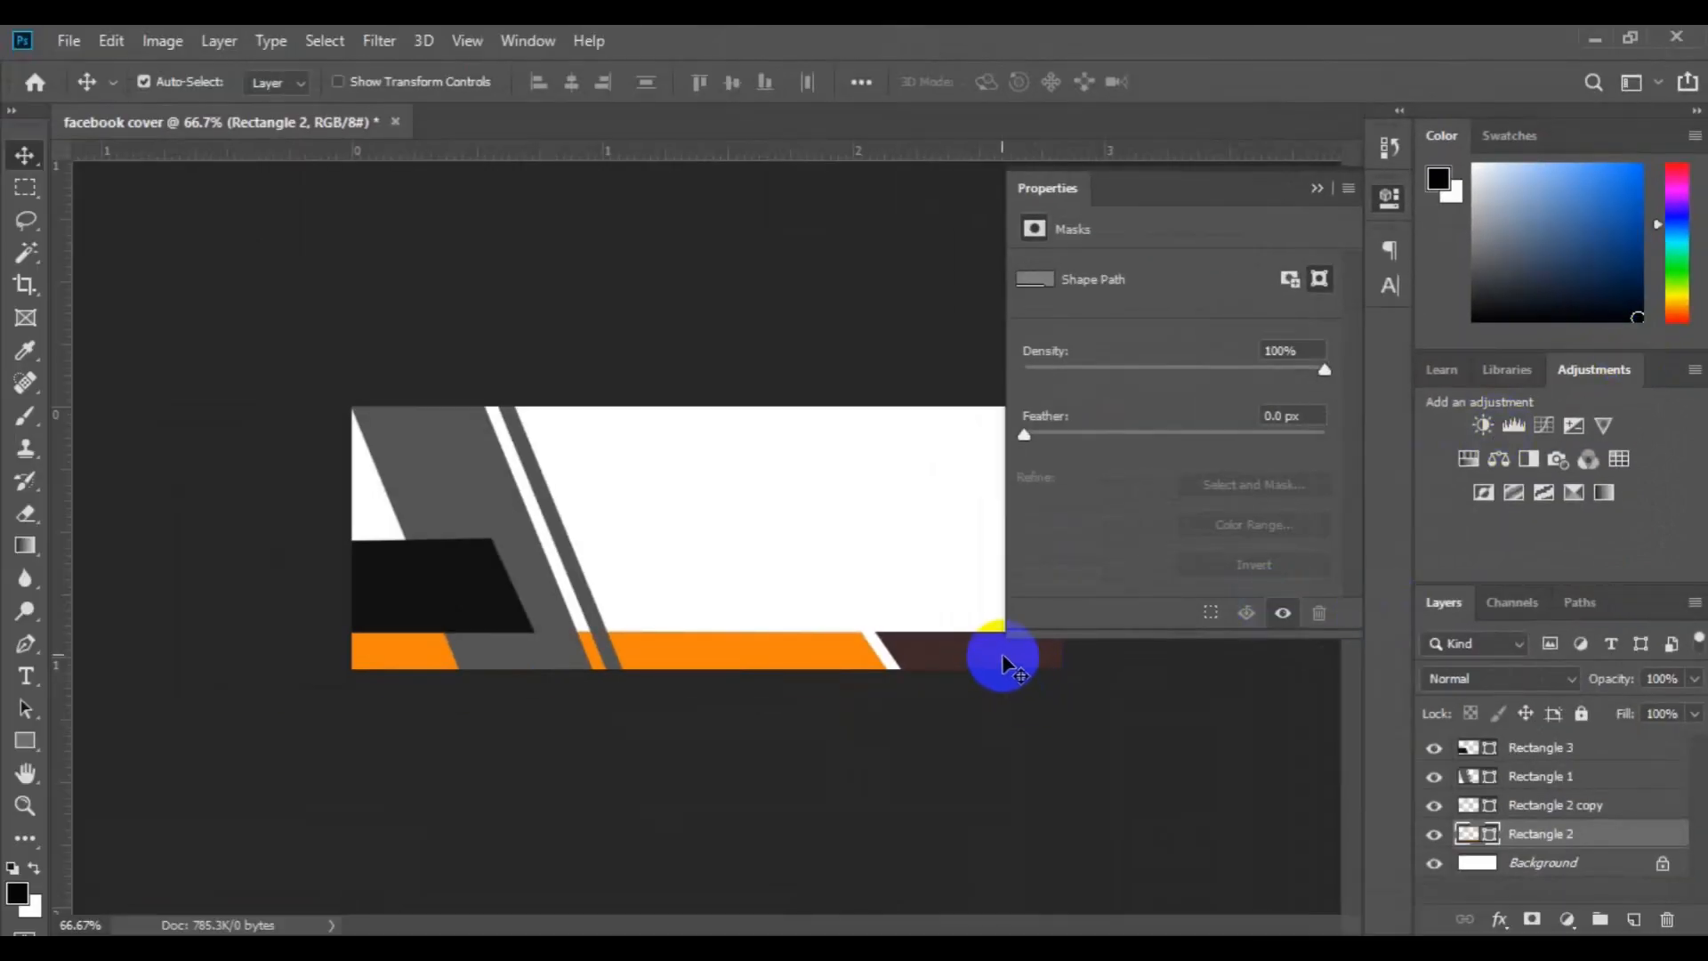
Recolor the brown Rectangle 2 copy bar by sampling the orange of the neighboring bar
click(1002, 653)
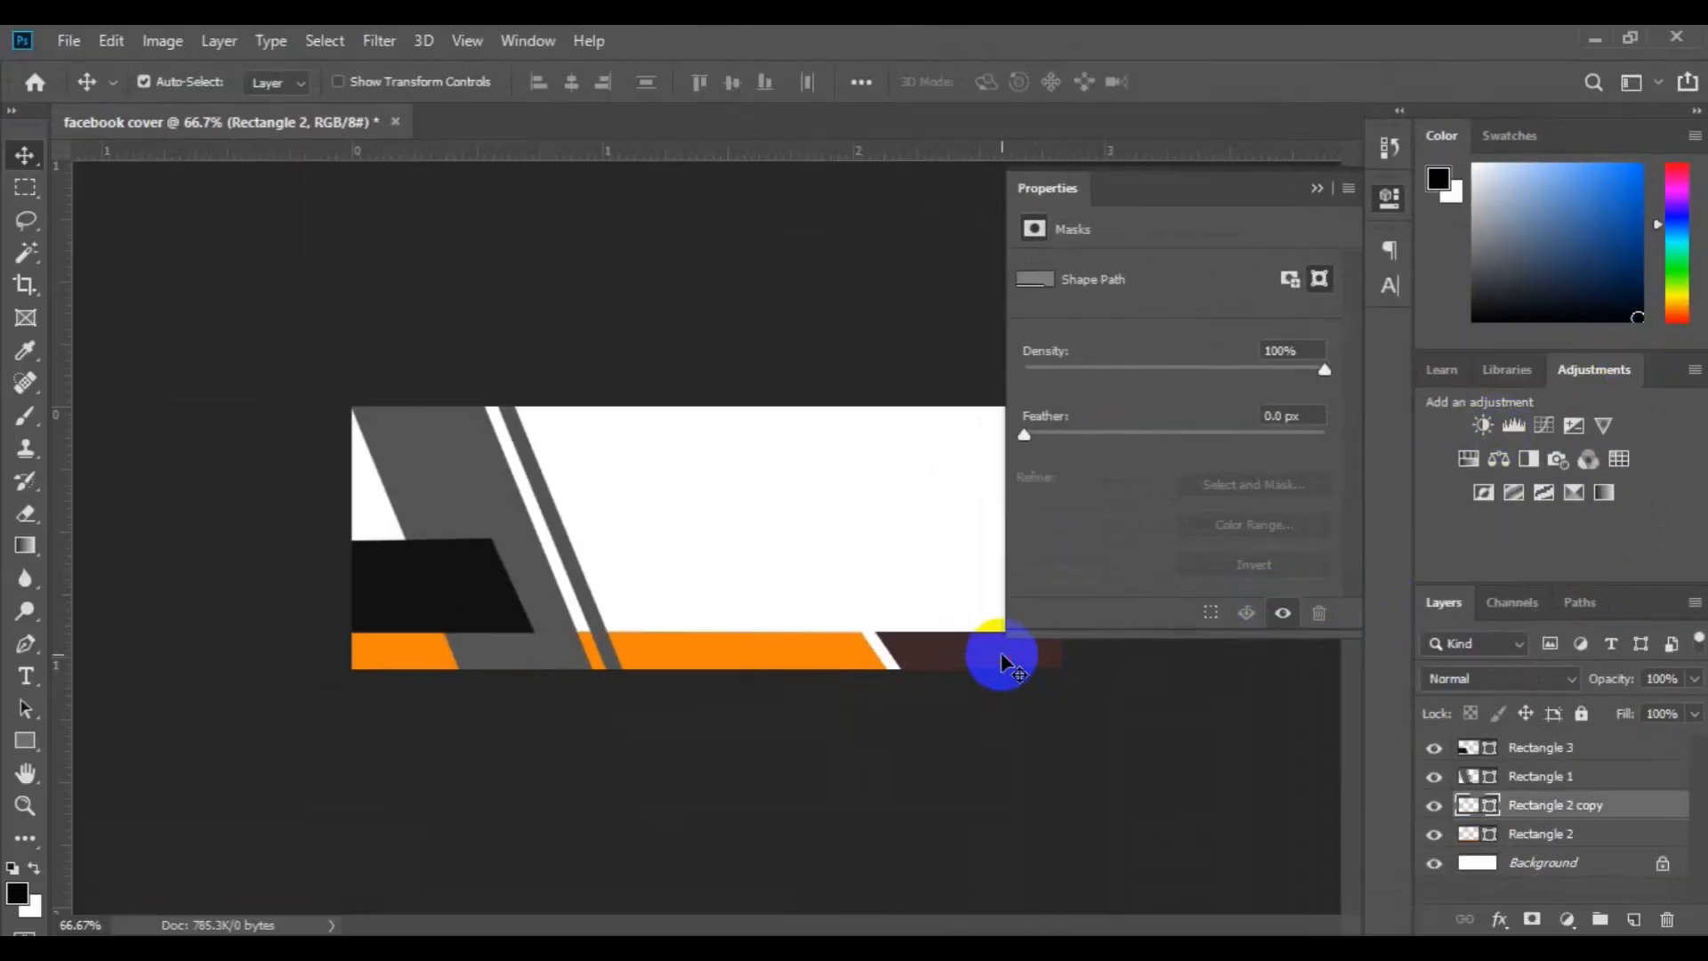
double_click(1490, 807)
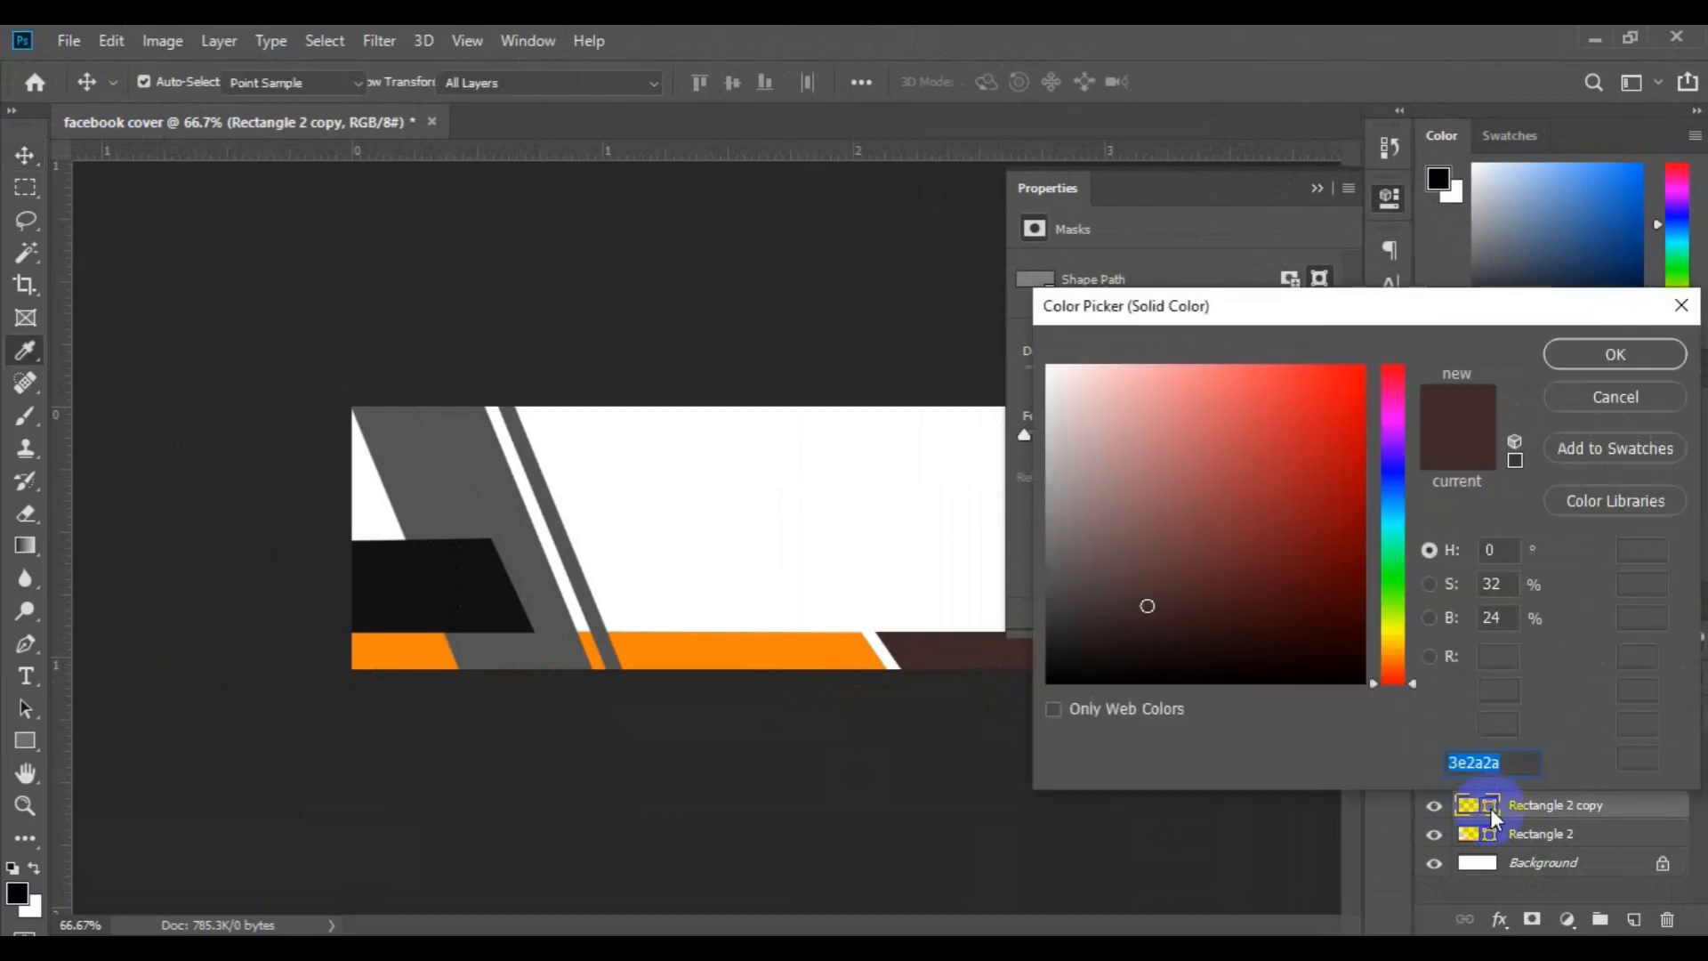
click(808, 649)
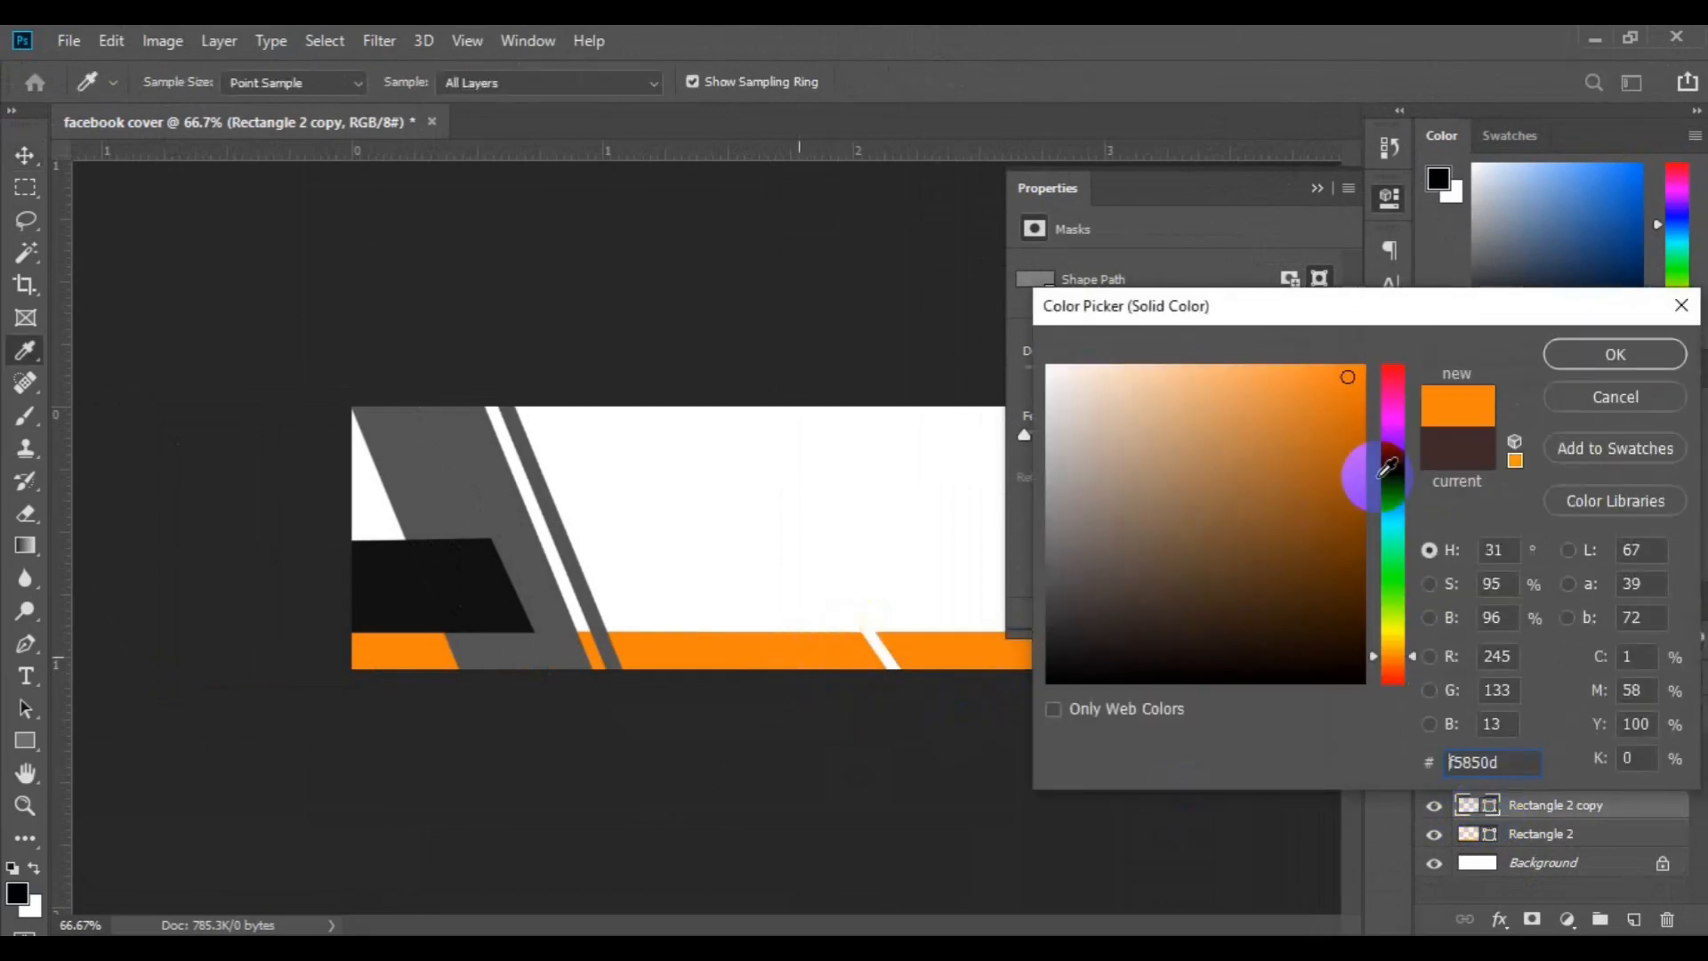
click(1583, 358)
key(v)
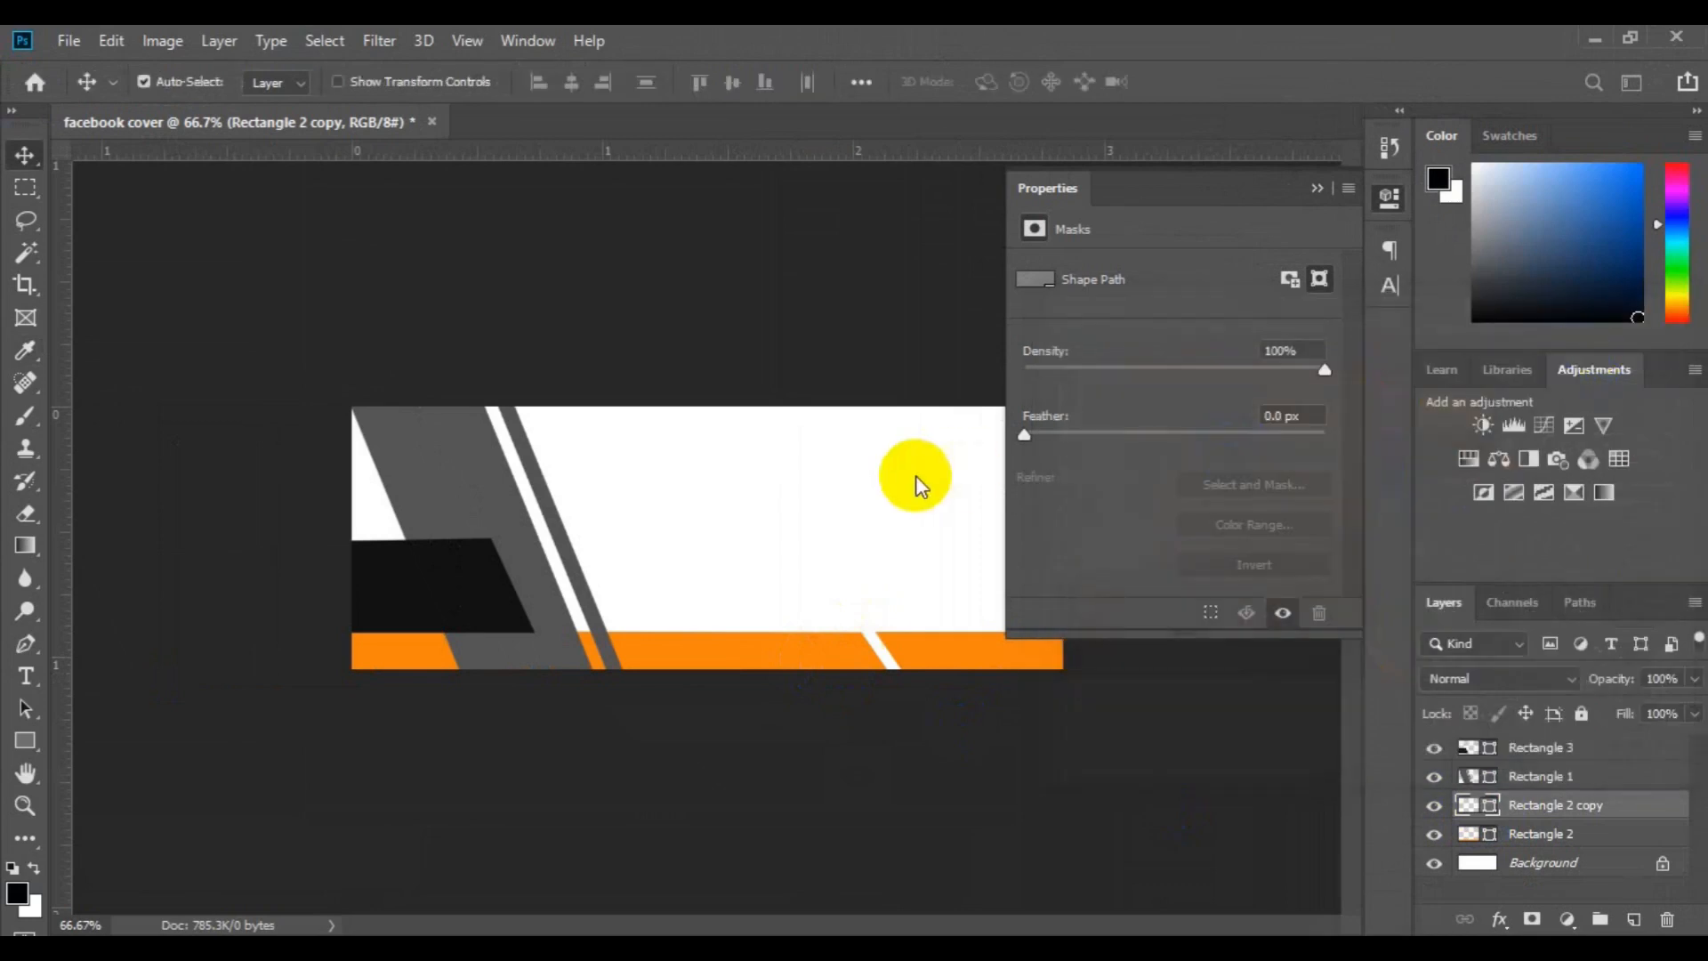
Recolor the slanted black Rectangle 3 shape dark blue and collapse its shape properties
click(396, 598)
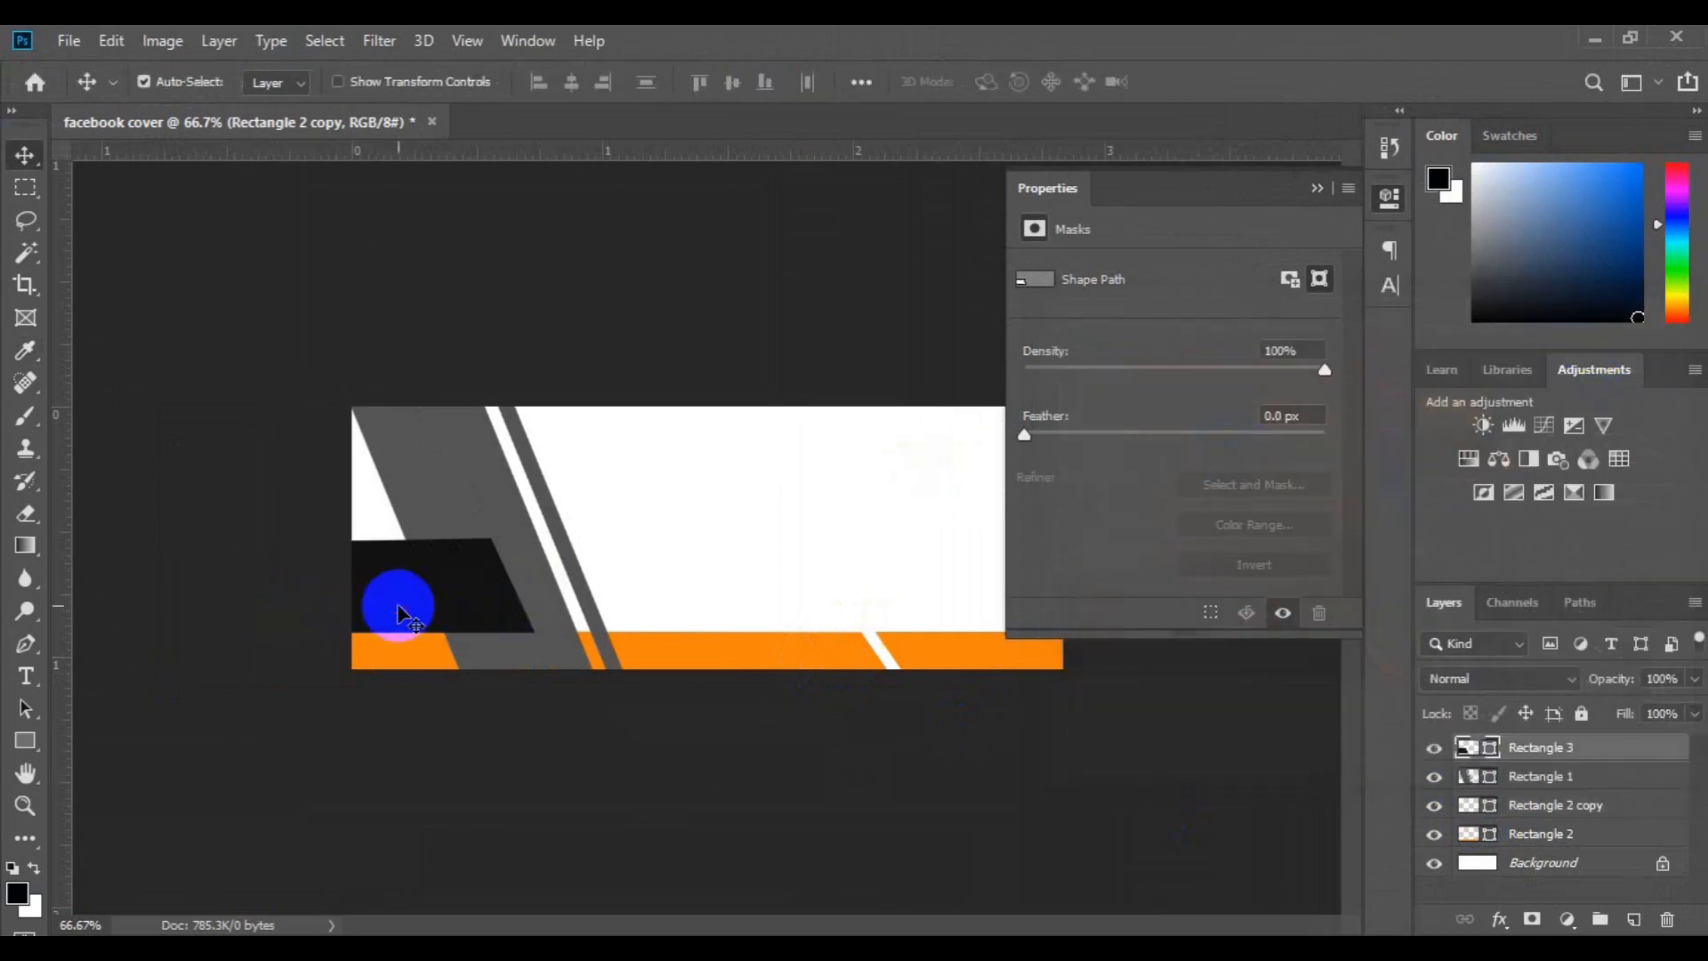
double_click(1491, 752)
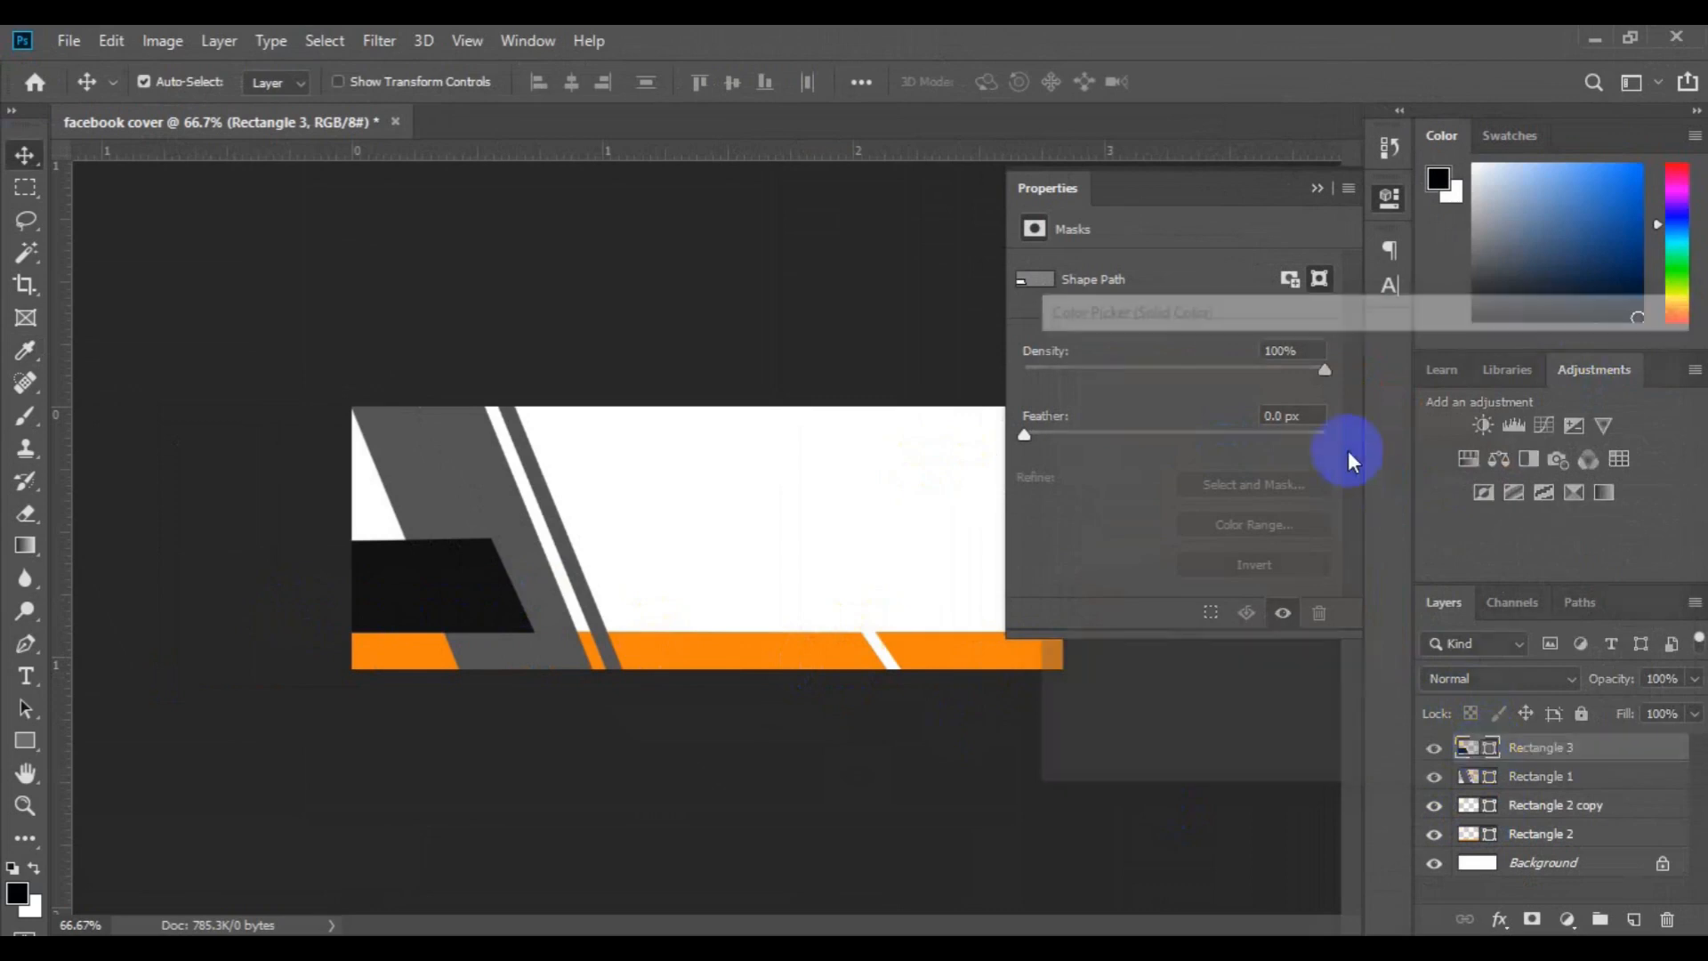
click(1354, 483)
click(1606, 354)
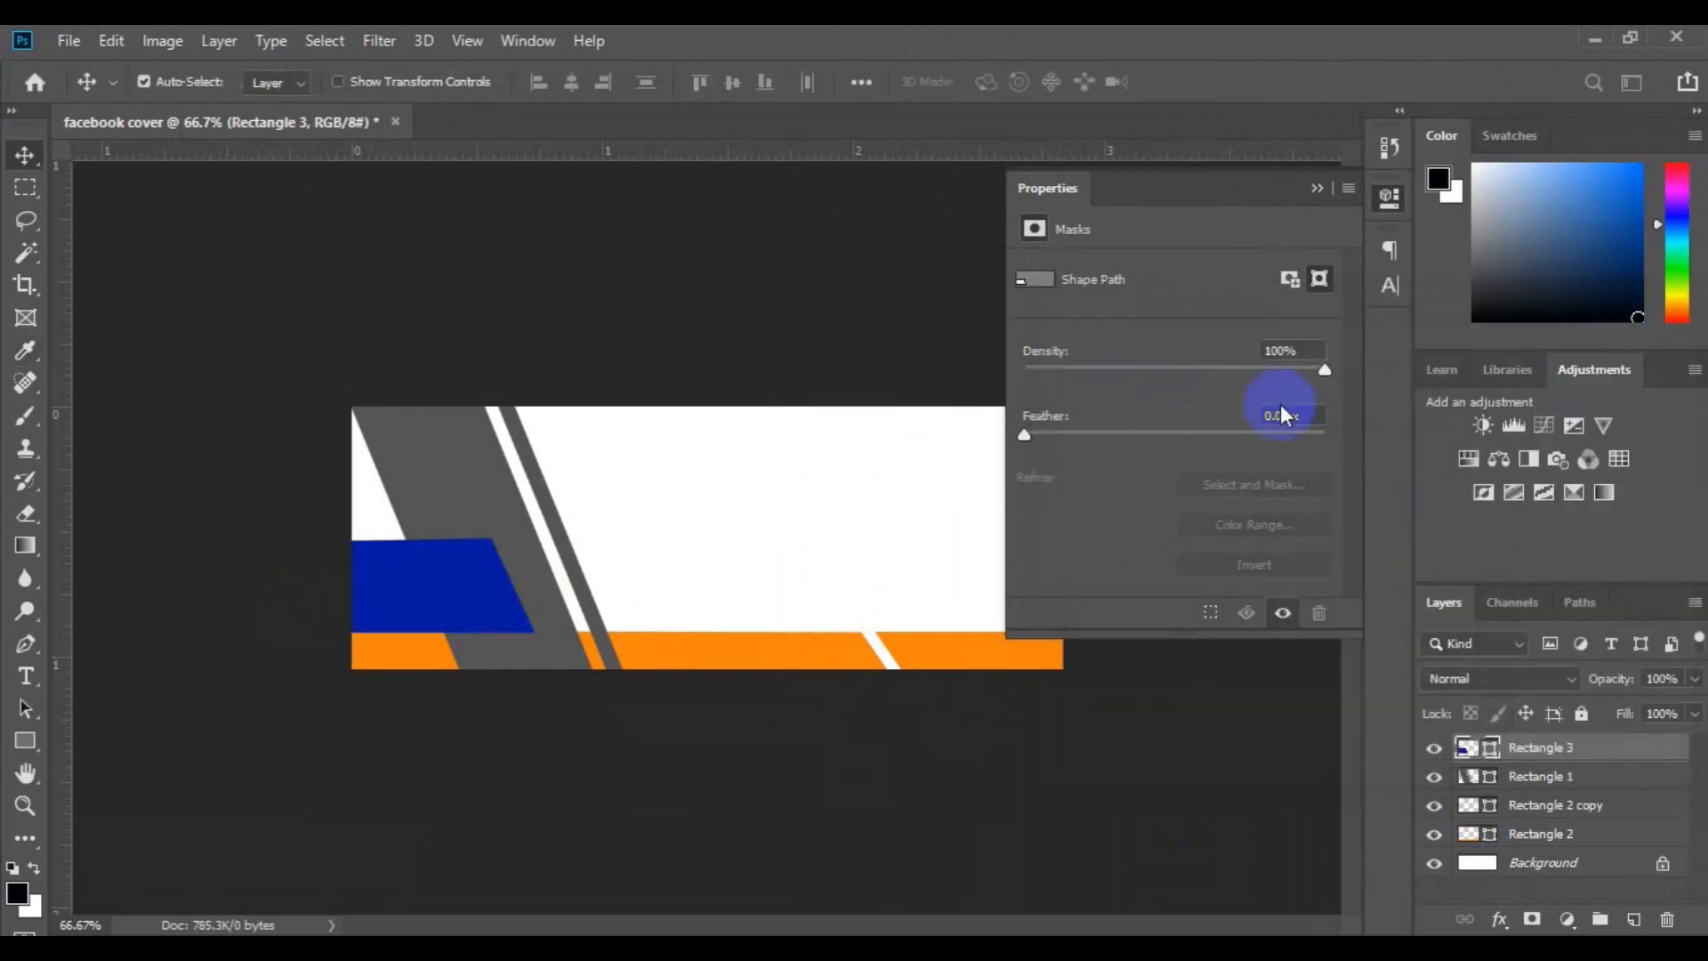
click(1311, 187)
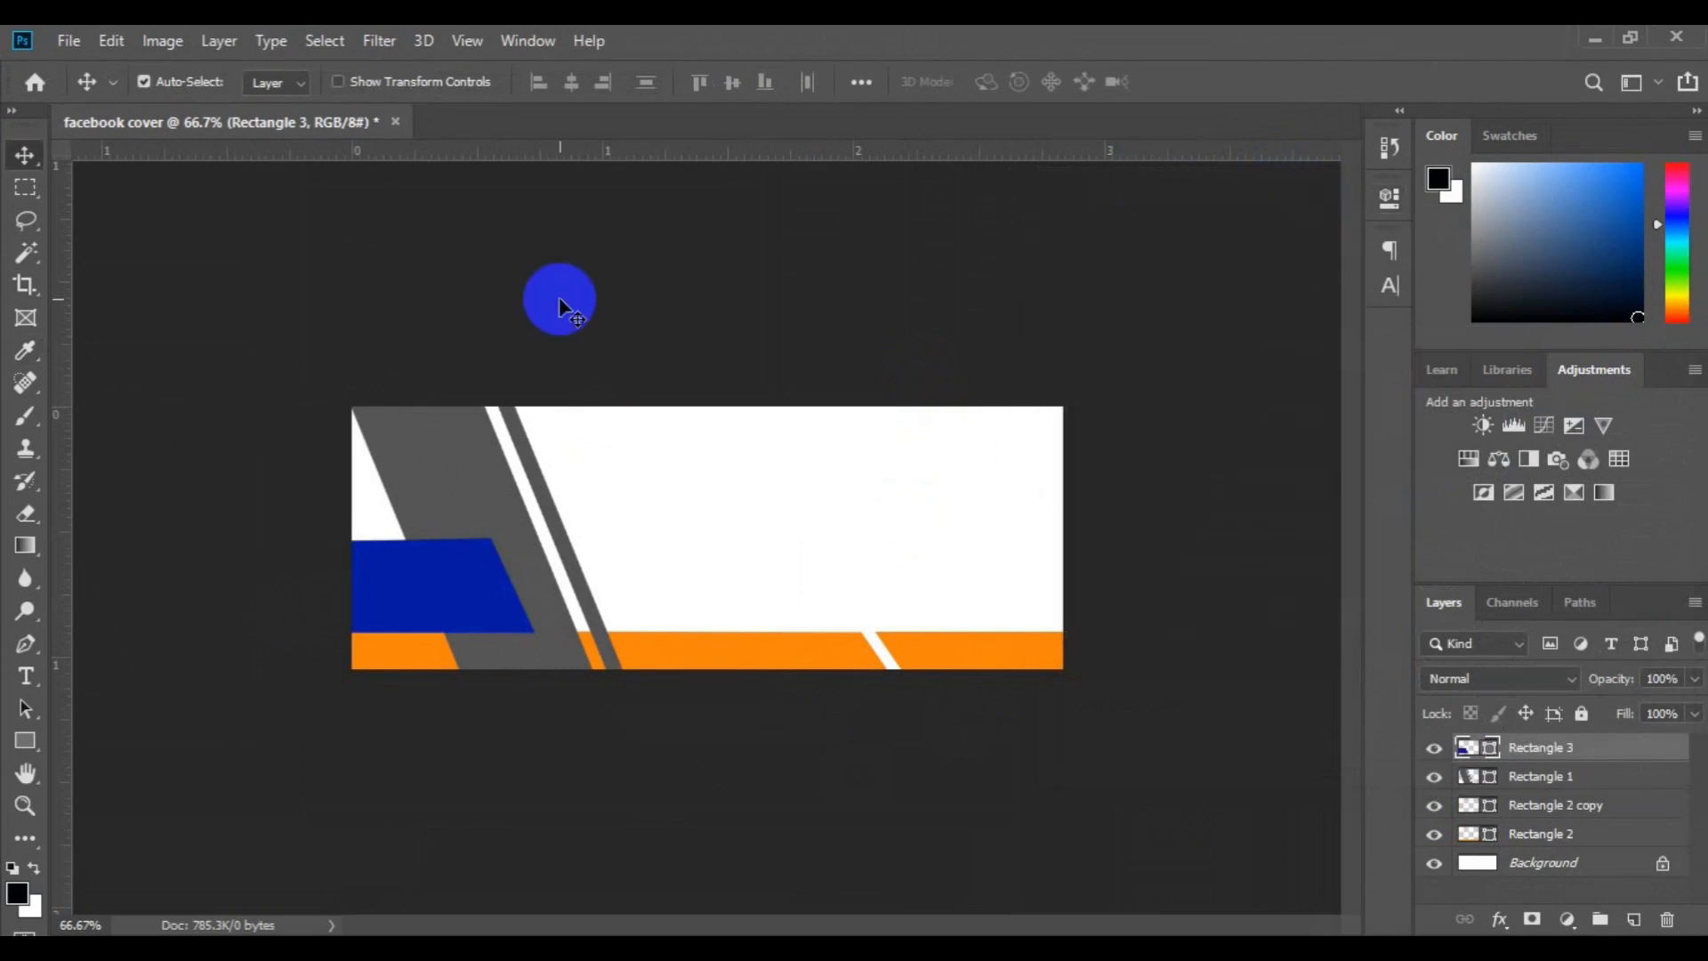
Select the Rectangle 1 stripes layer and place the ff2 beach photo from the freepik stockpoto folder as an embedded image above it
click(435, 466)
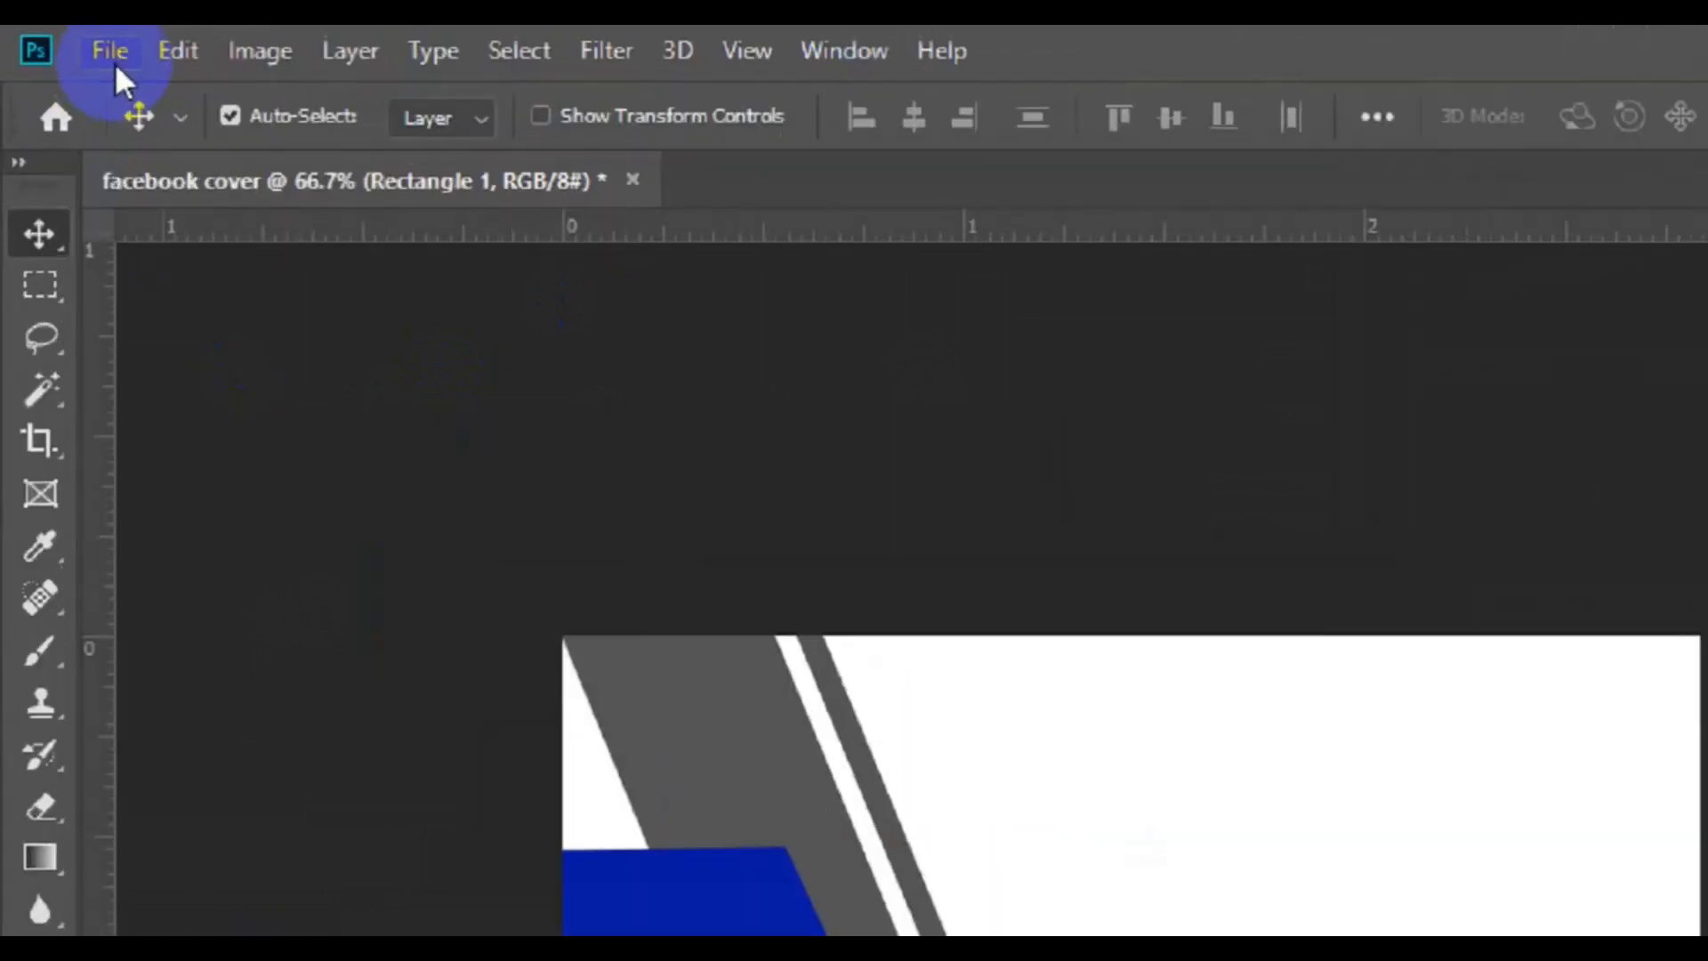
click(117, 58)
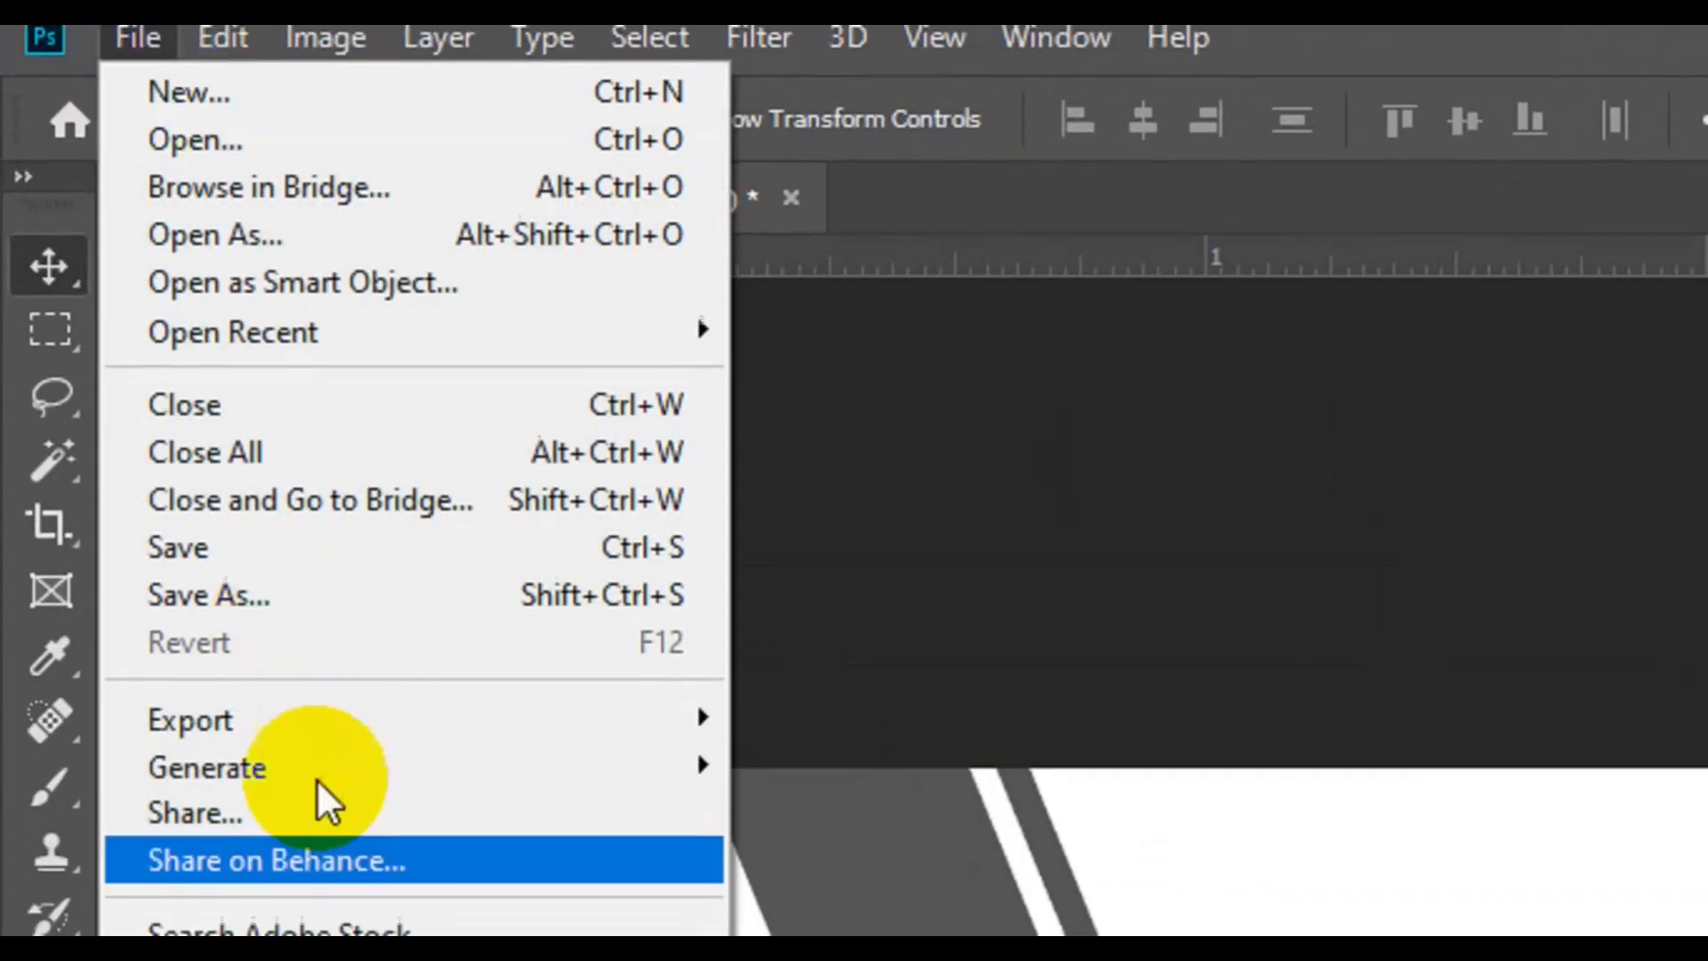
click(350, 812)
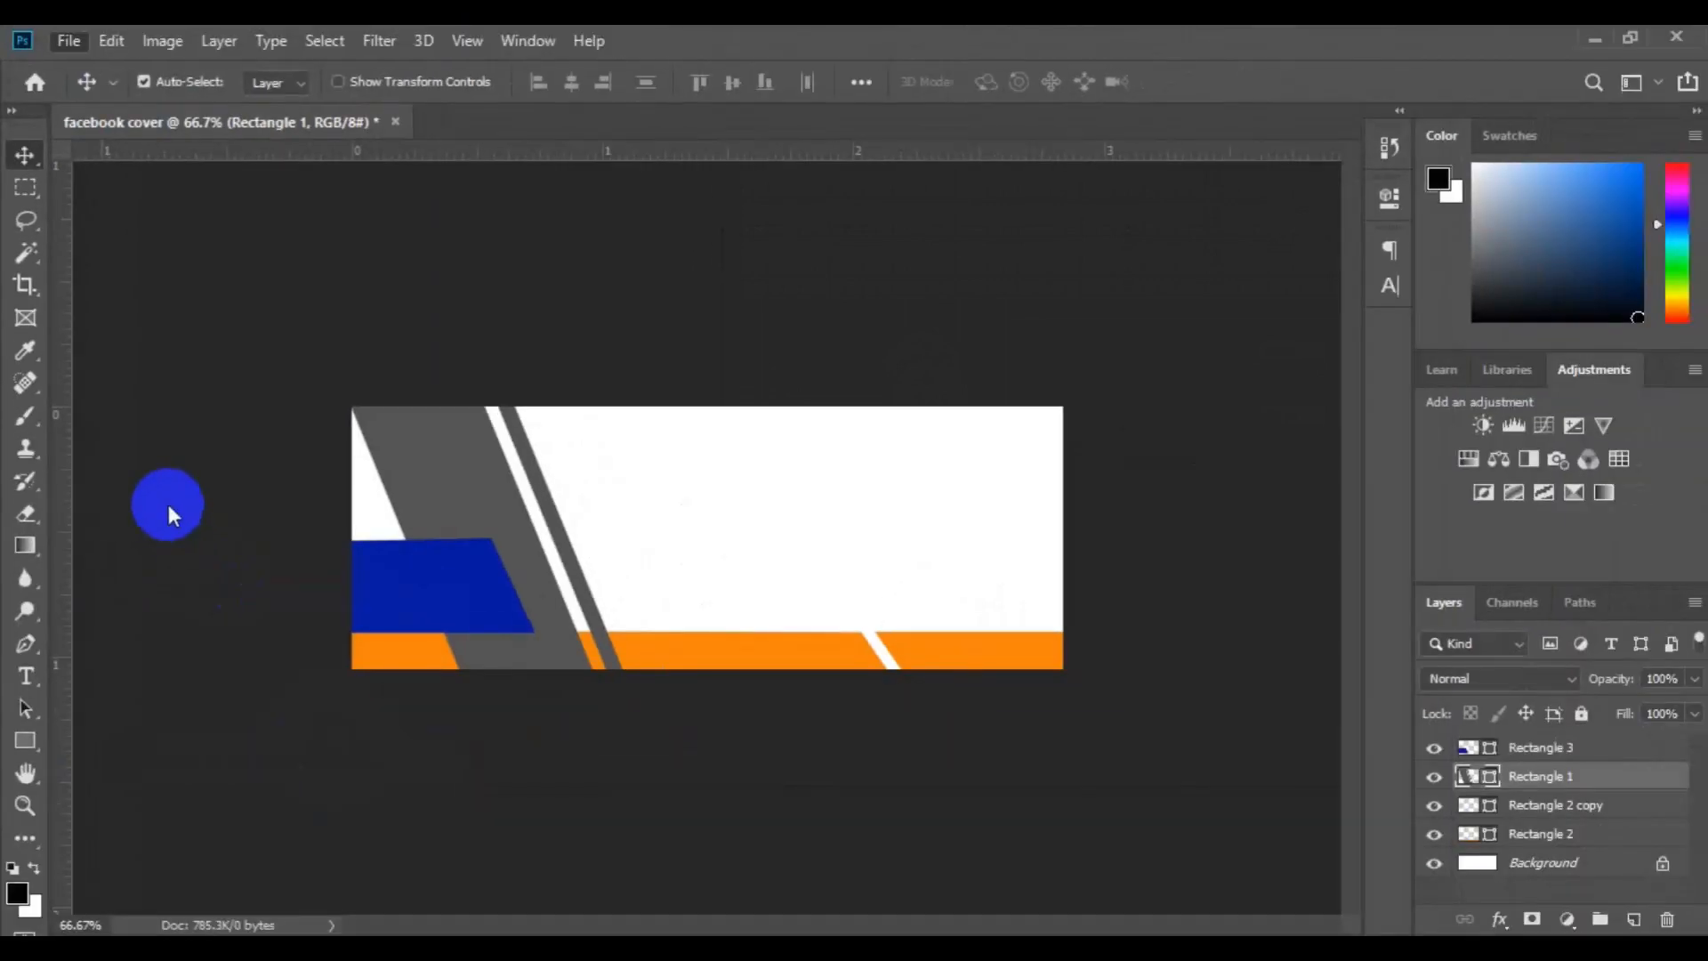
double_click(591, 400)
click(834, 512)
drag(835, 293, 833, 318)
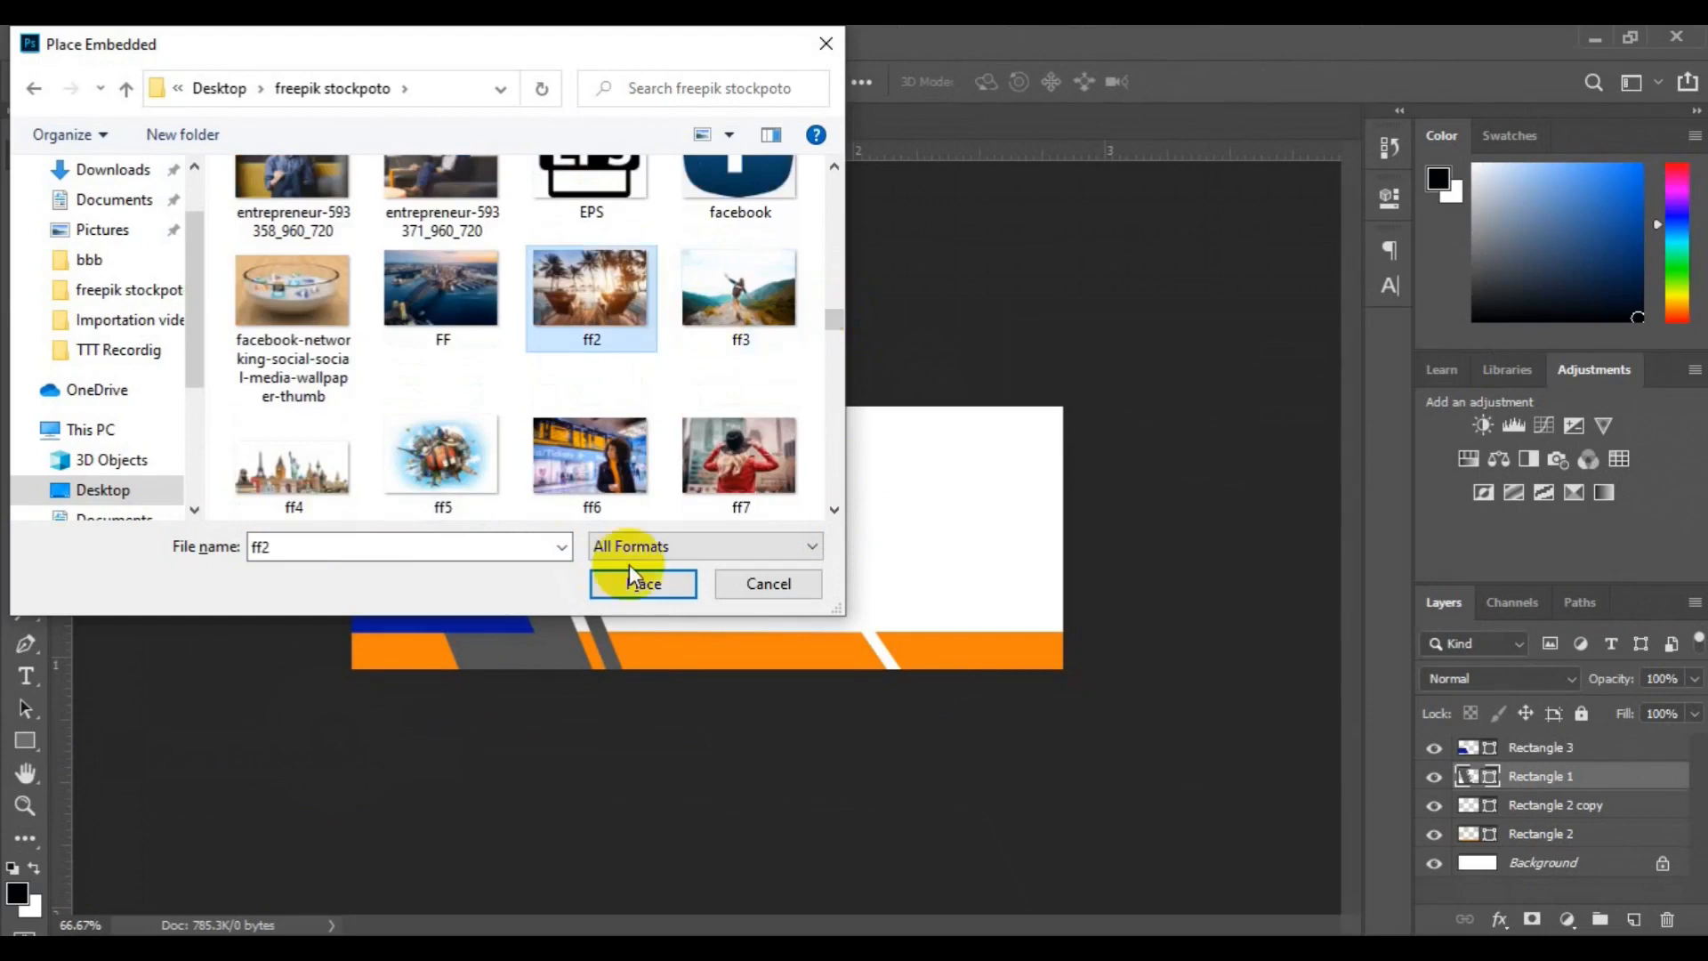
double_click(639, 307)
Position the ff2 photo over the slanted stripes, scale it to about 91%, commit it, and lower its opacity to 60%
drag(658, 572, 473, 591)
drag(705, 669, 745, 691)
drag(619, 663, 618, 642)
click(956, 81)
click(1694, 678)
drag(1697, 709, 1646, 709)
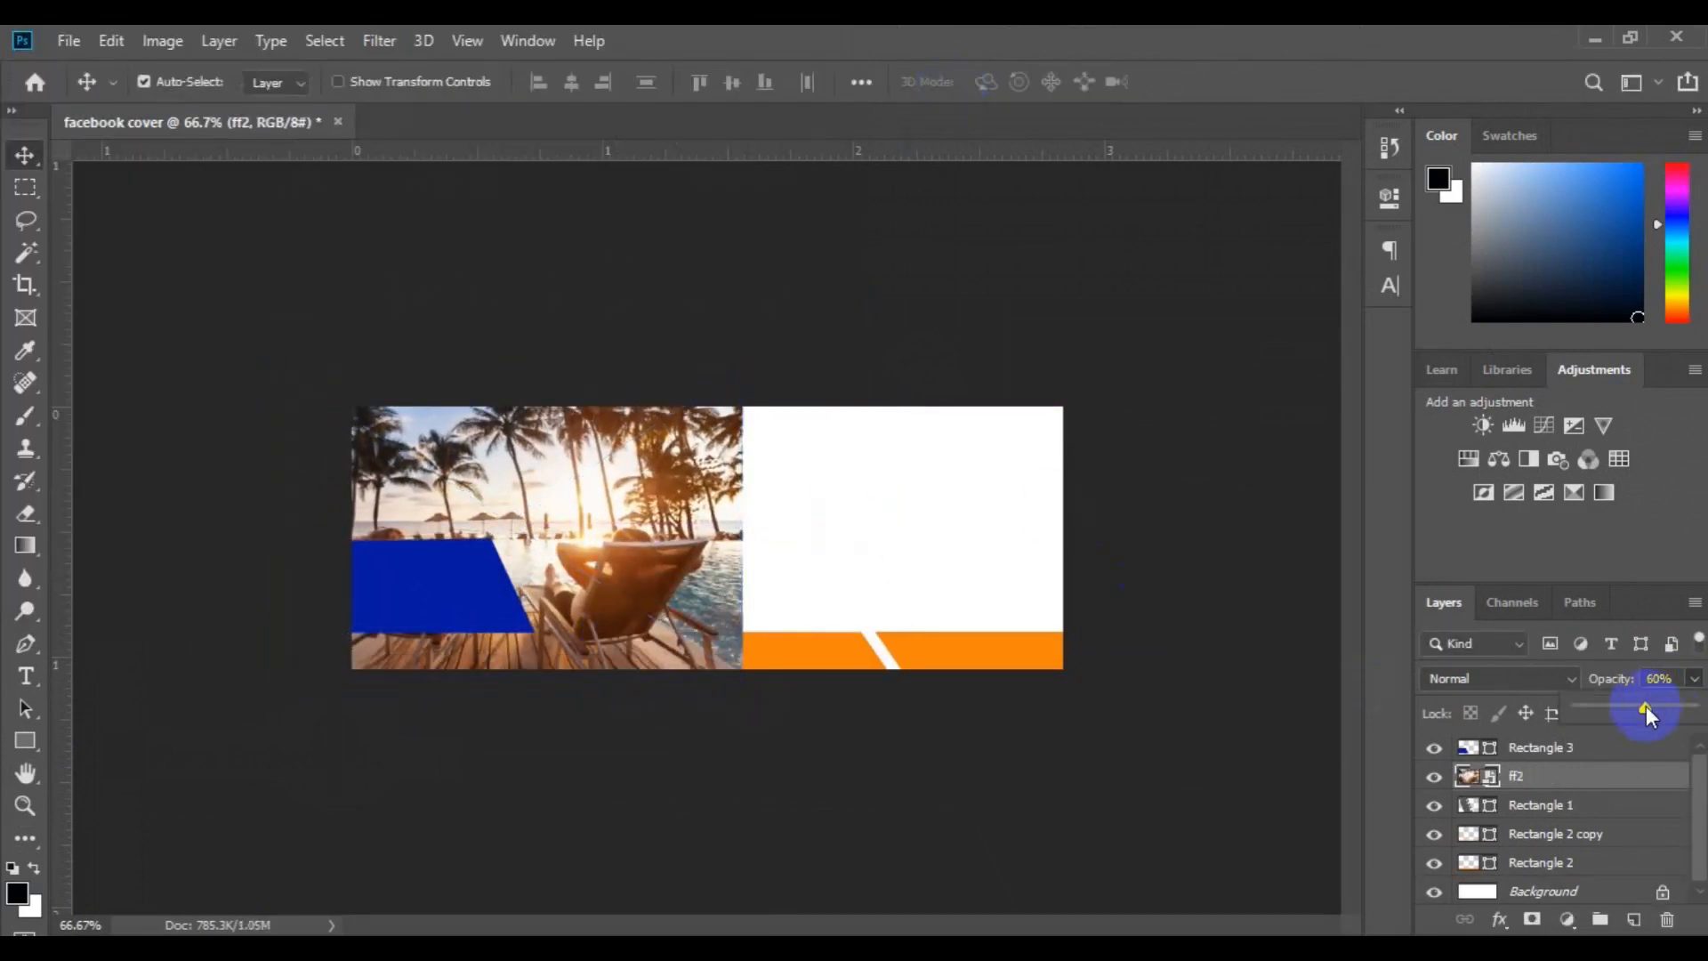
click(717, 598)
key(ctrl+t)
right_click(717, 598)
click(834, 883)
key(ctrl+z)
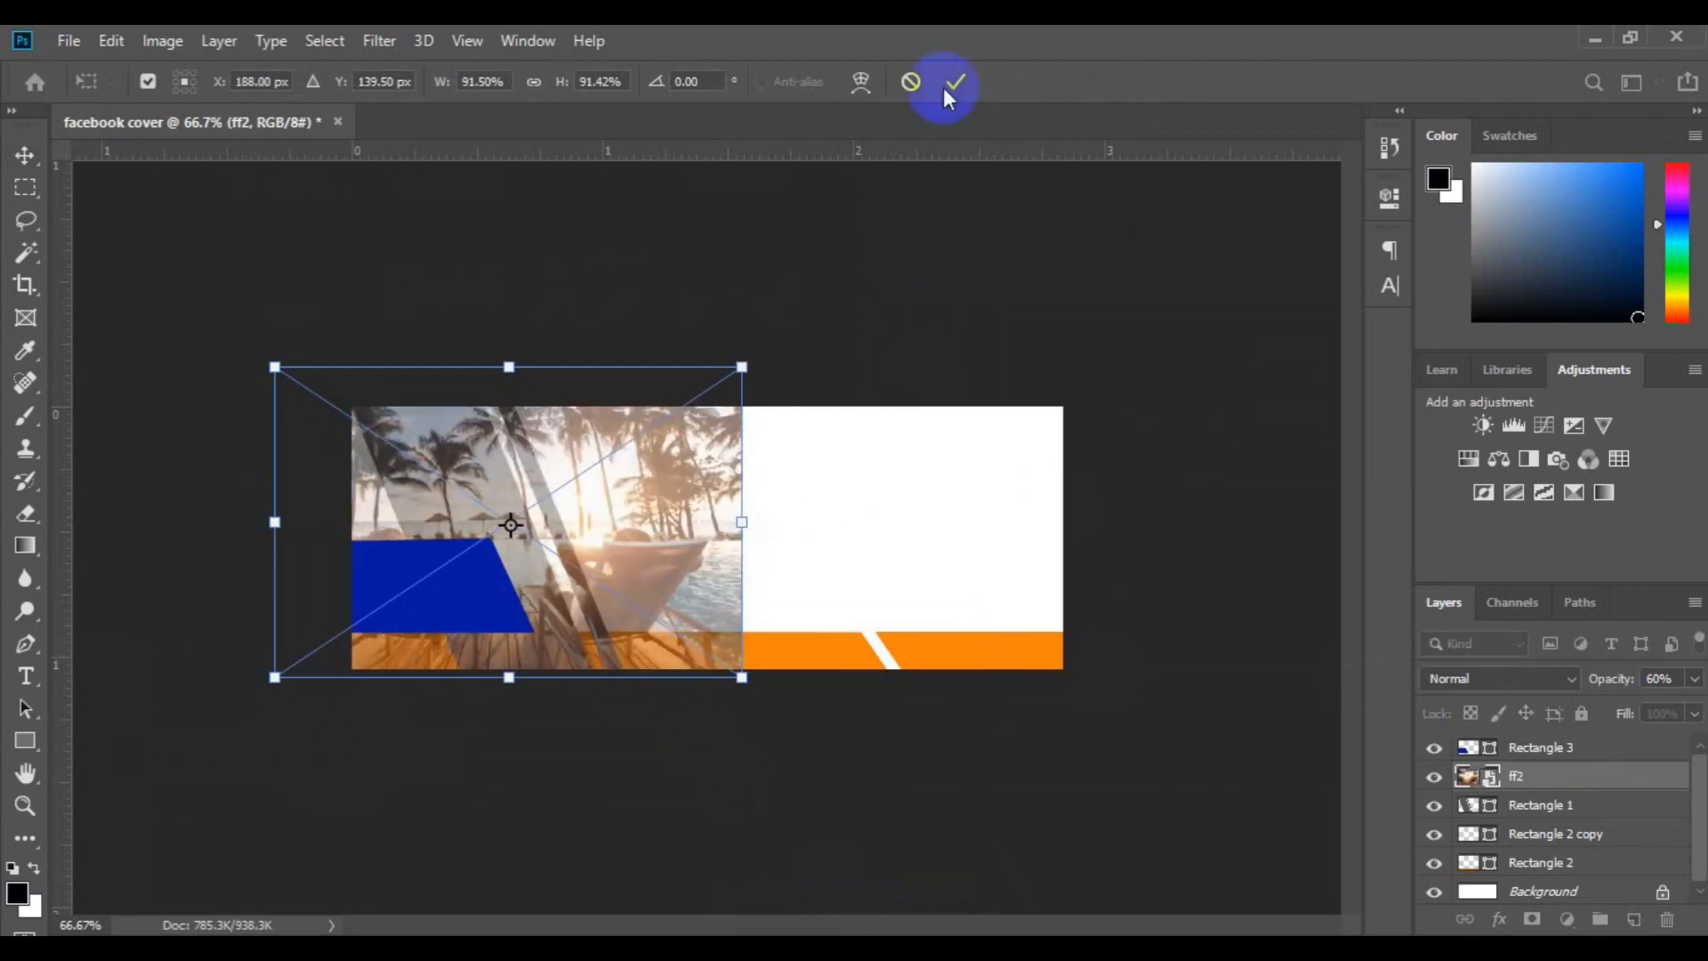
click(948, 89)
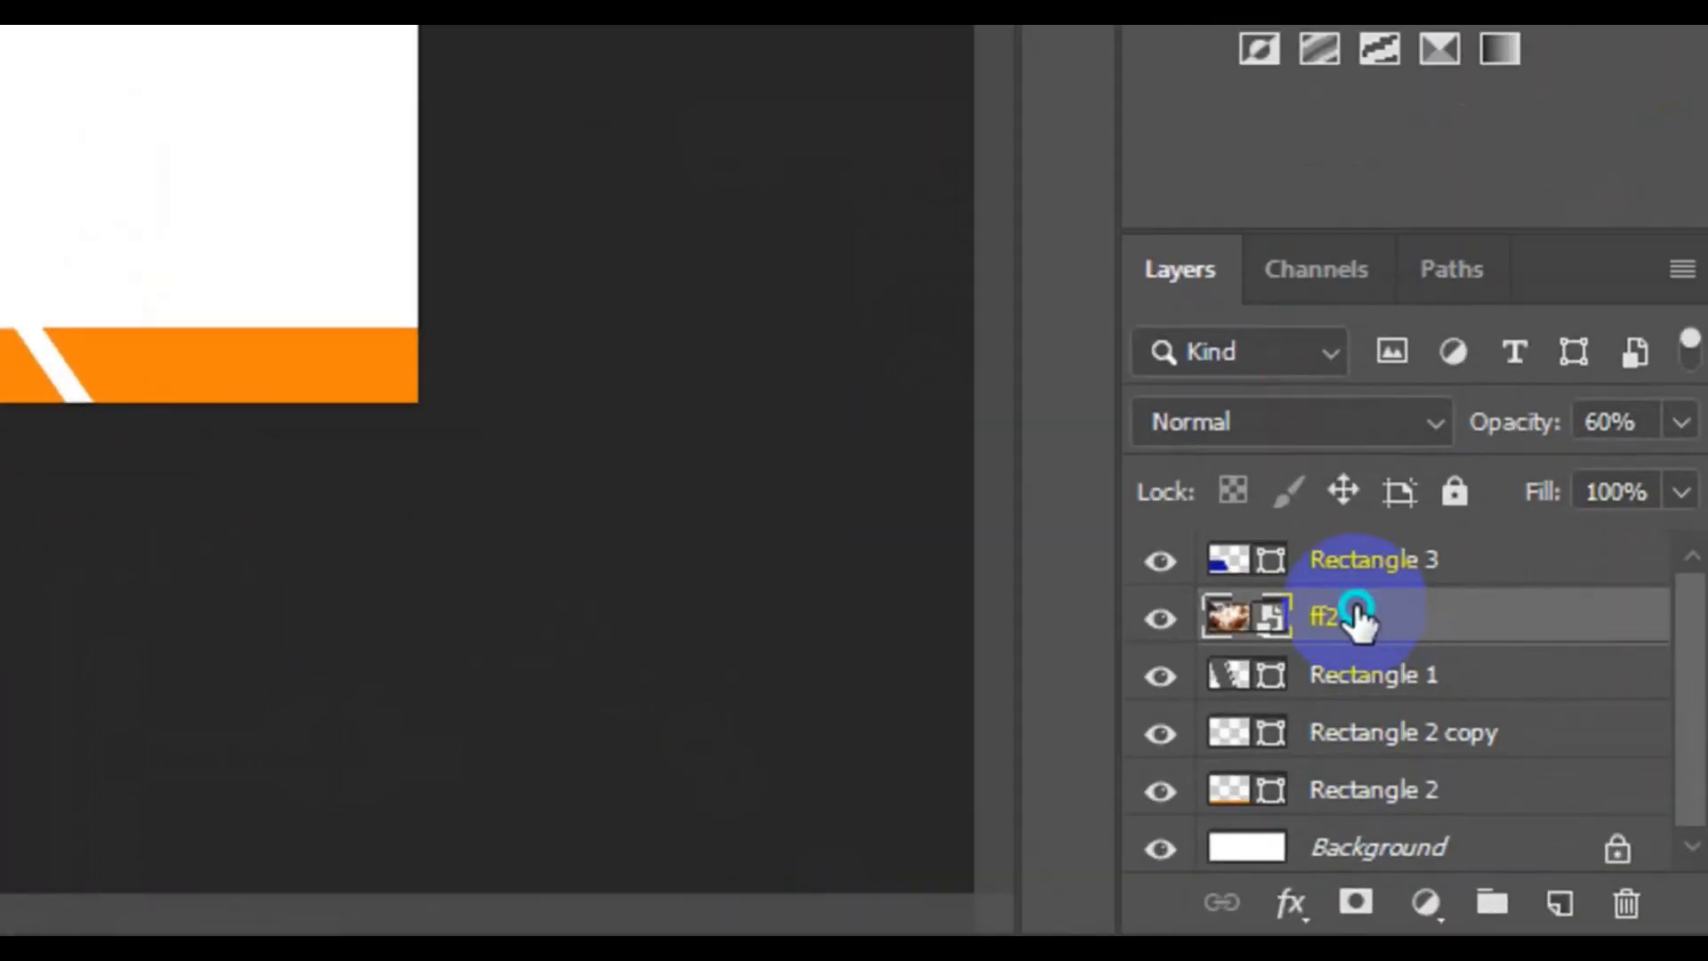
Clip the ff2 photo to the Rectangle 1 stripes with a clipping mask and set its layer opacity to 100%
right_click(1356, 613)
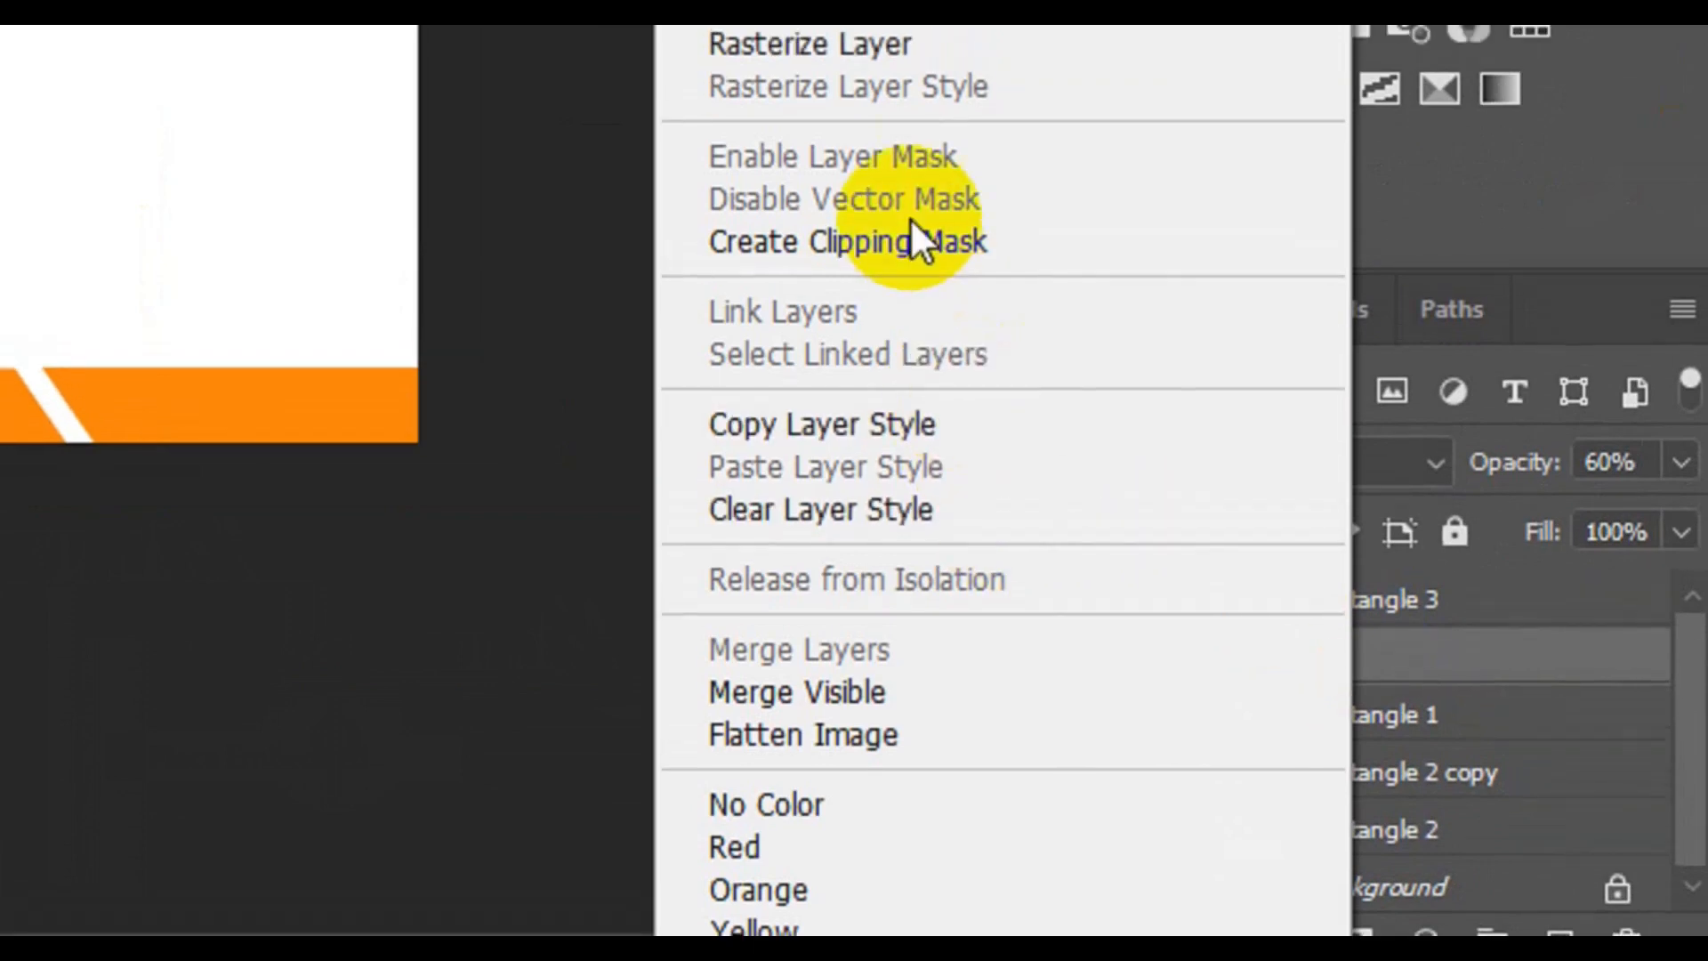
click(899, 201)
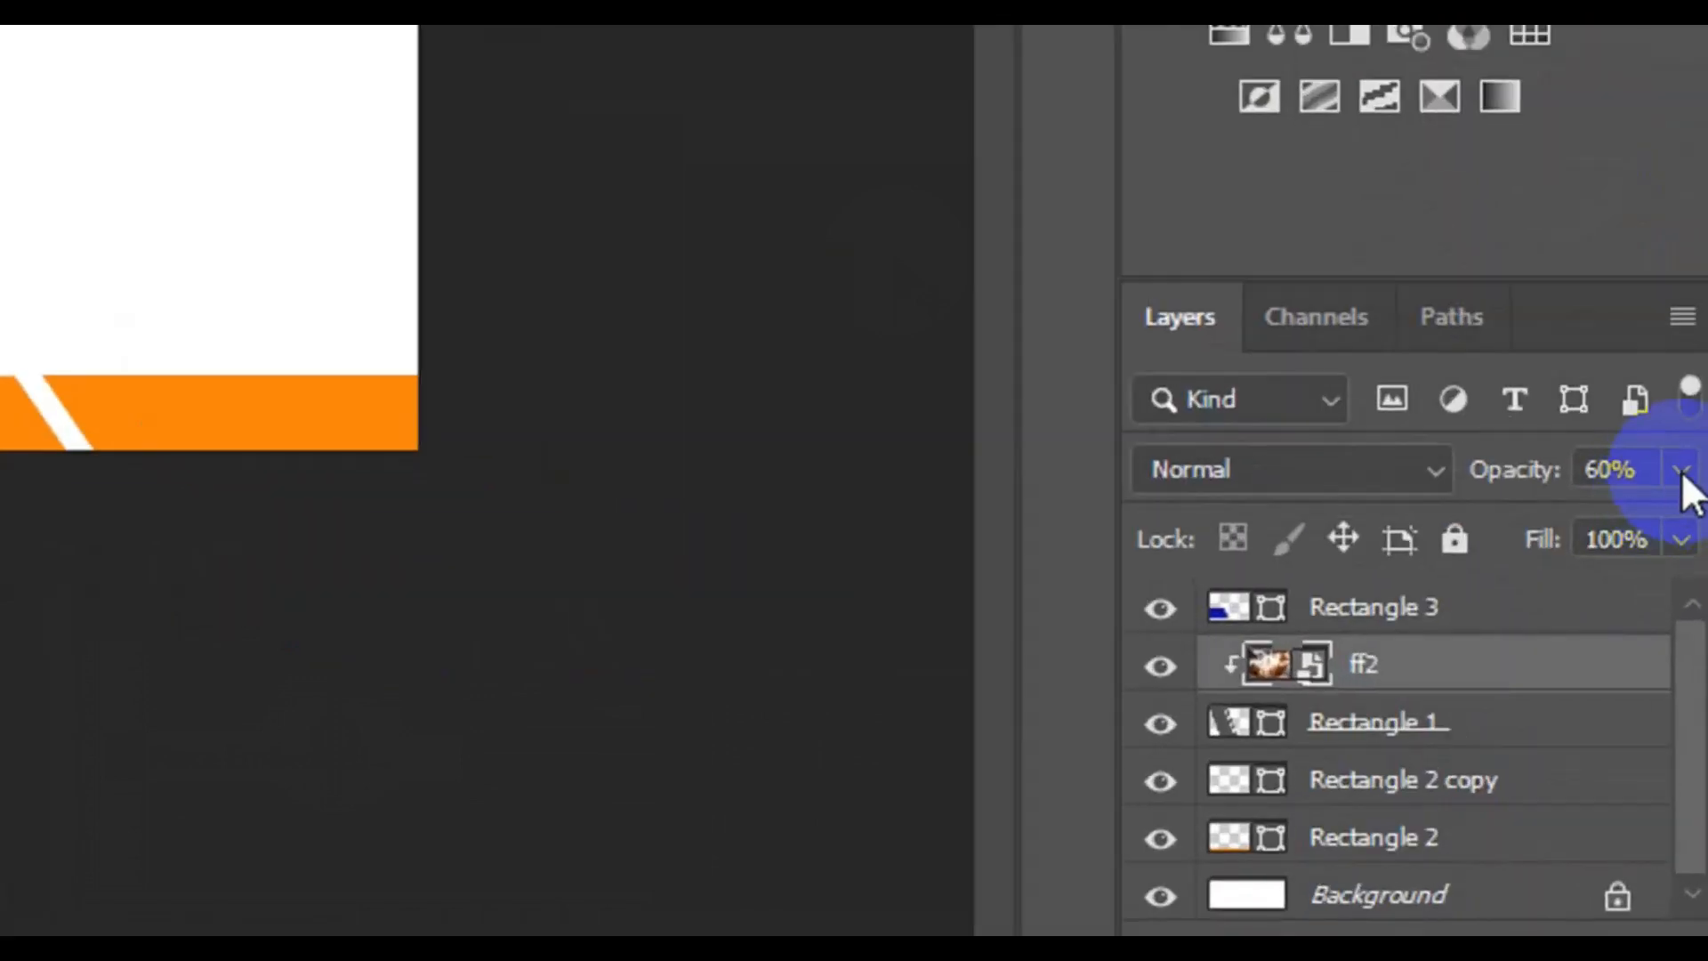
click(1681, 470)
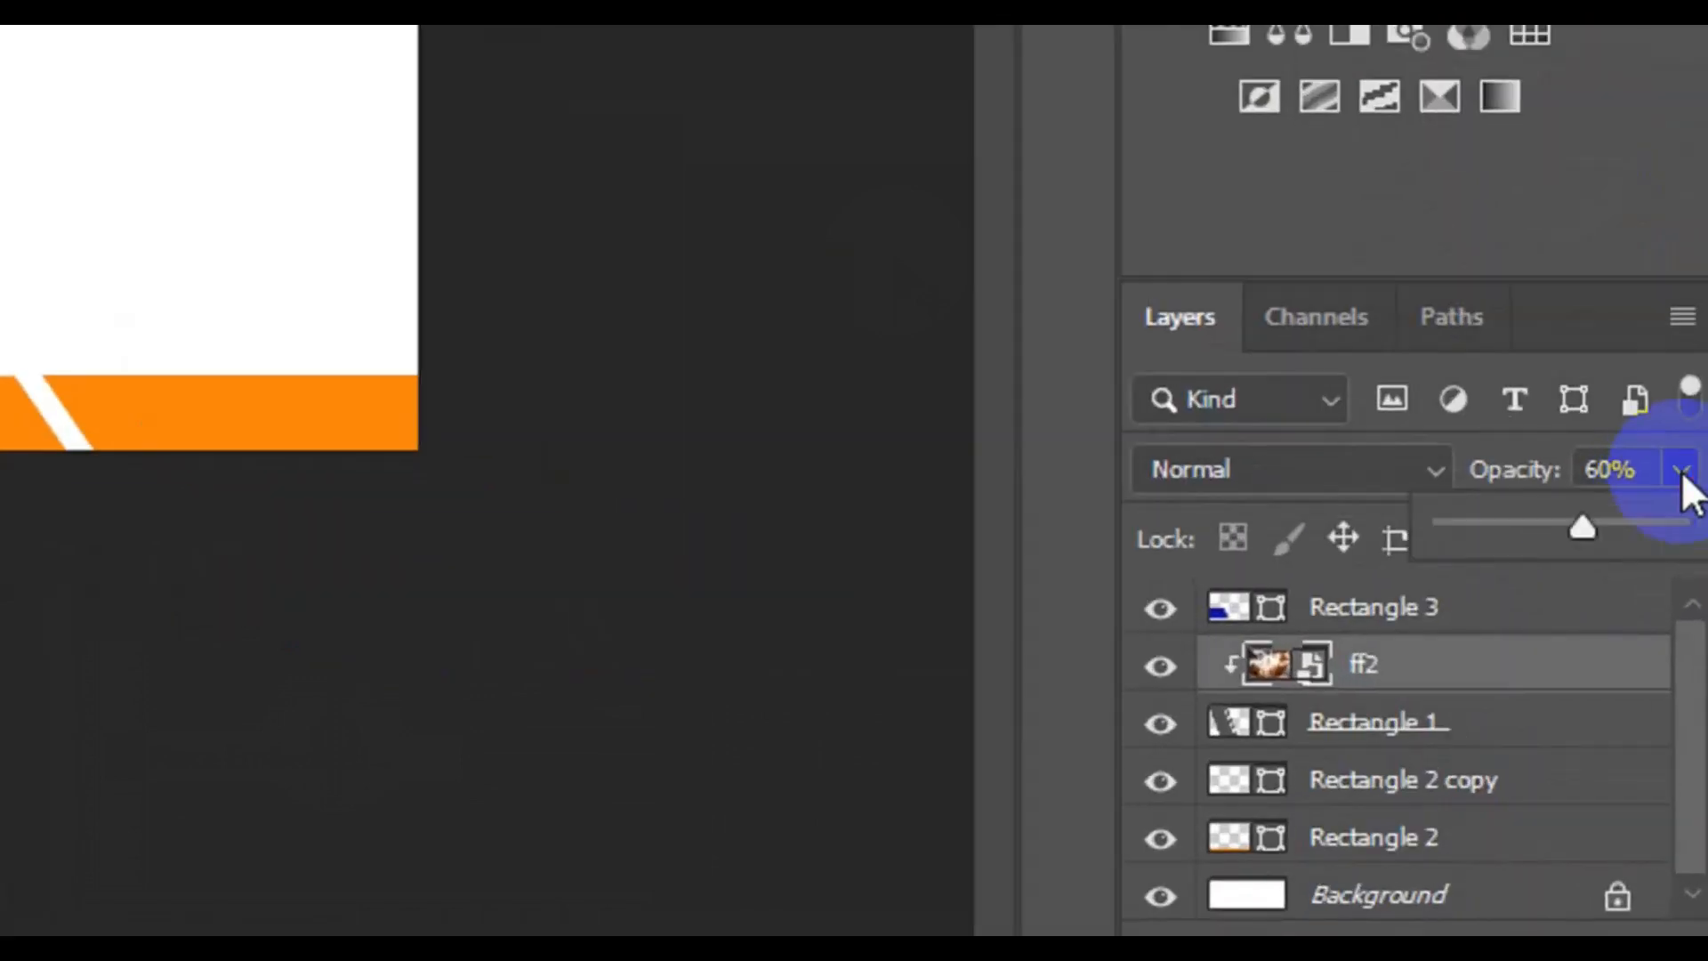
drag(1578, 531, 1681, 529)
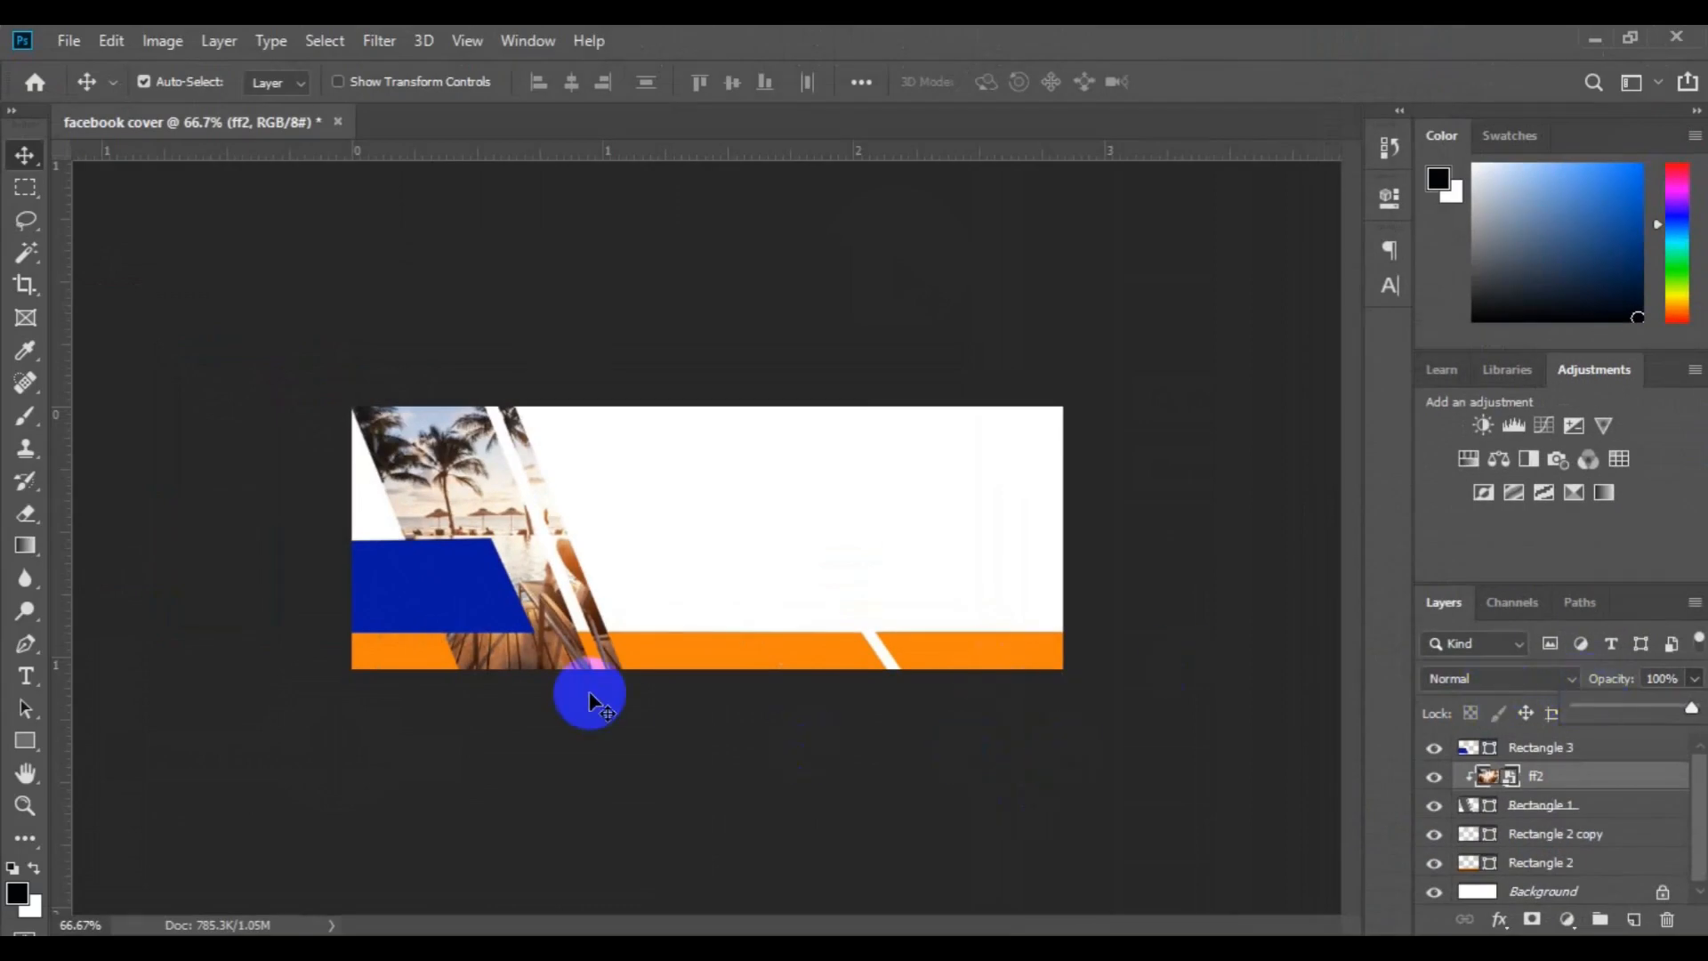
Draw a black rectangle about 352 × 59 px across the upper canvas edge, just above the Background layer
click(1698, 892)
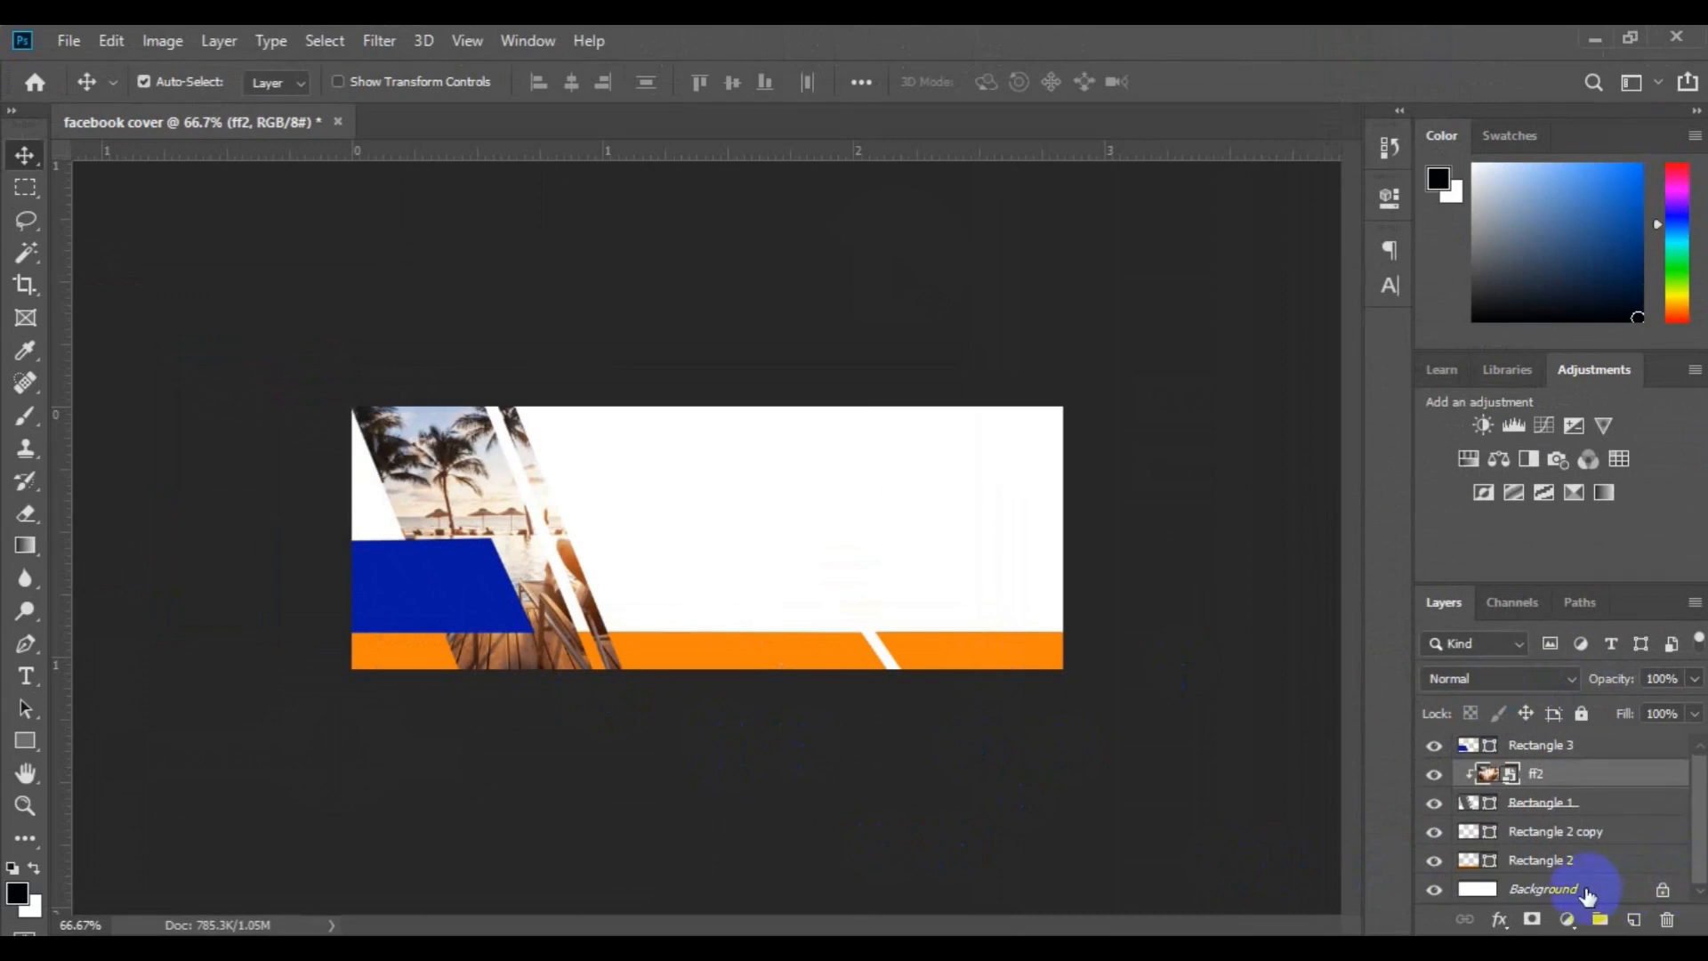
click(1588, 892)
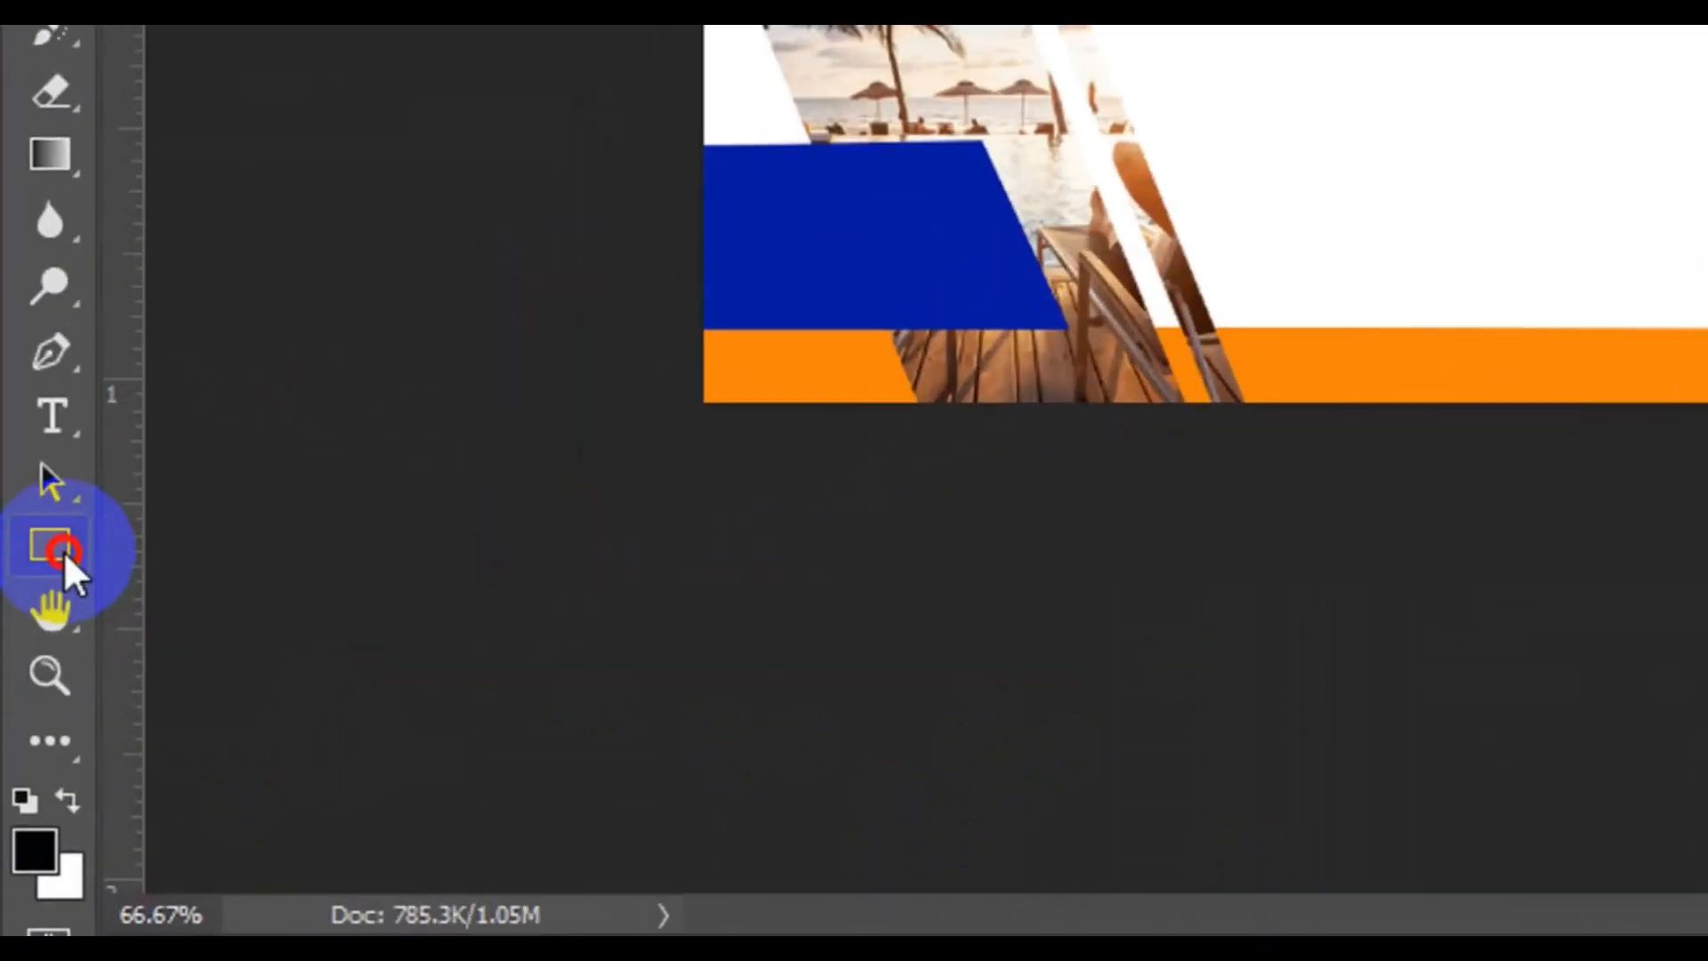
click(62, 552)
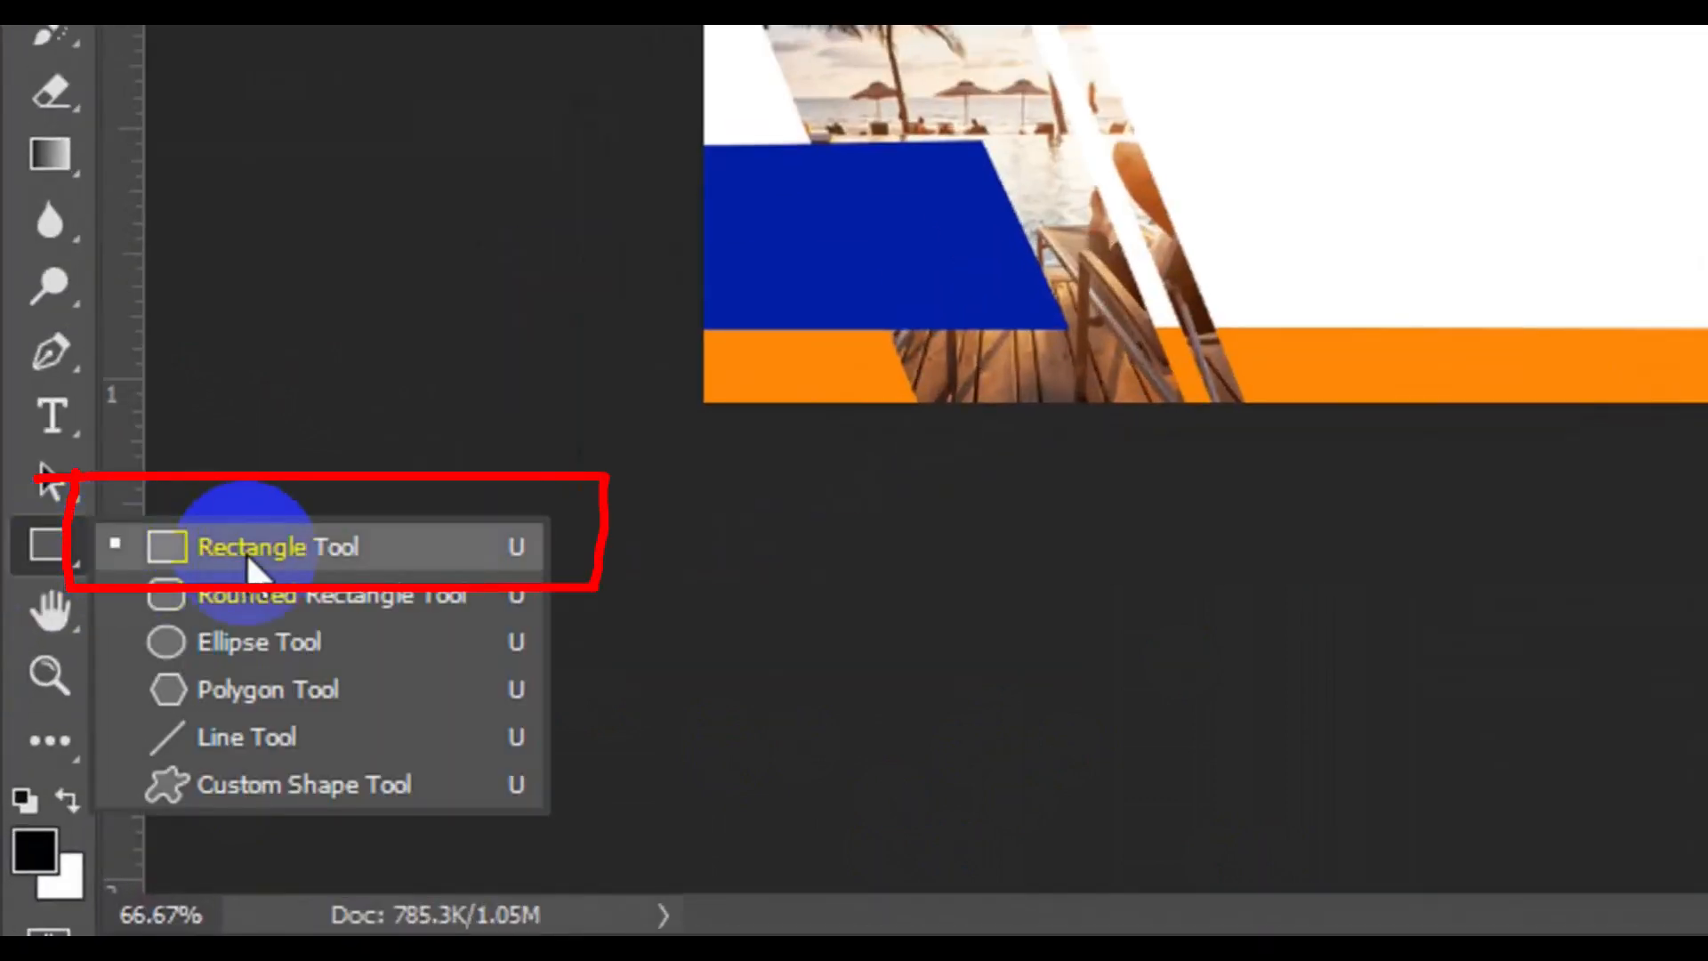
click(249, 556)
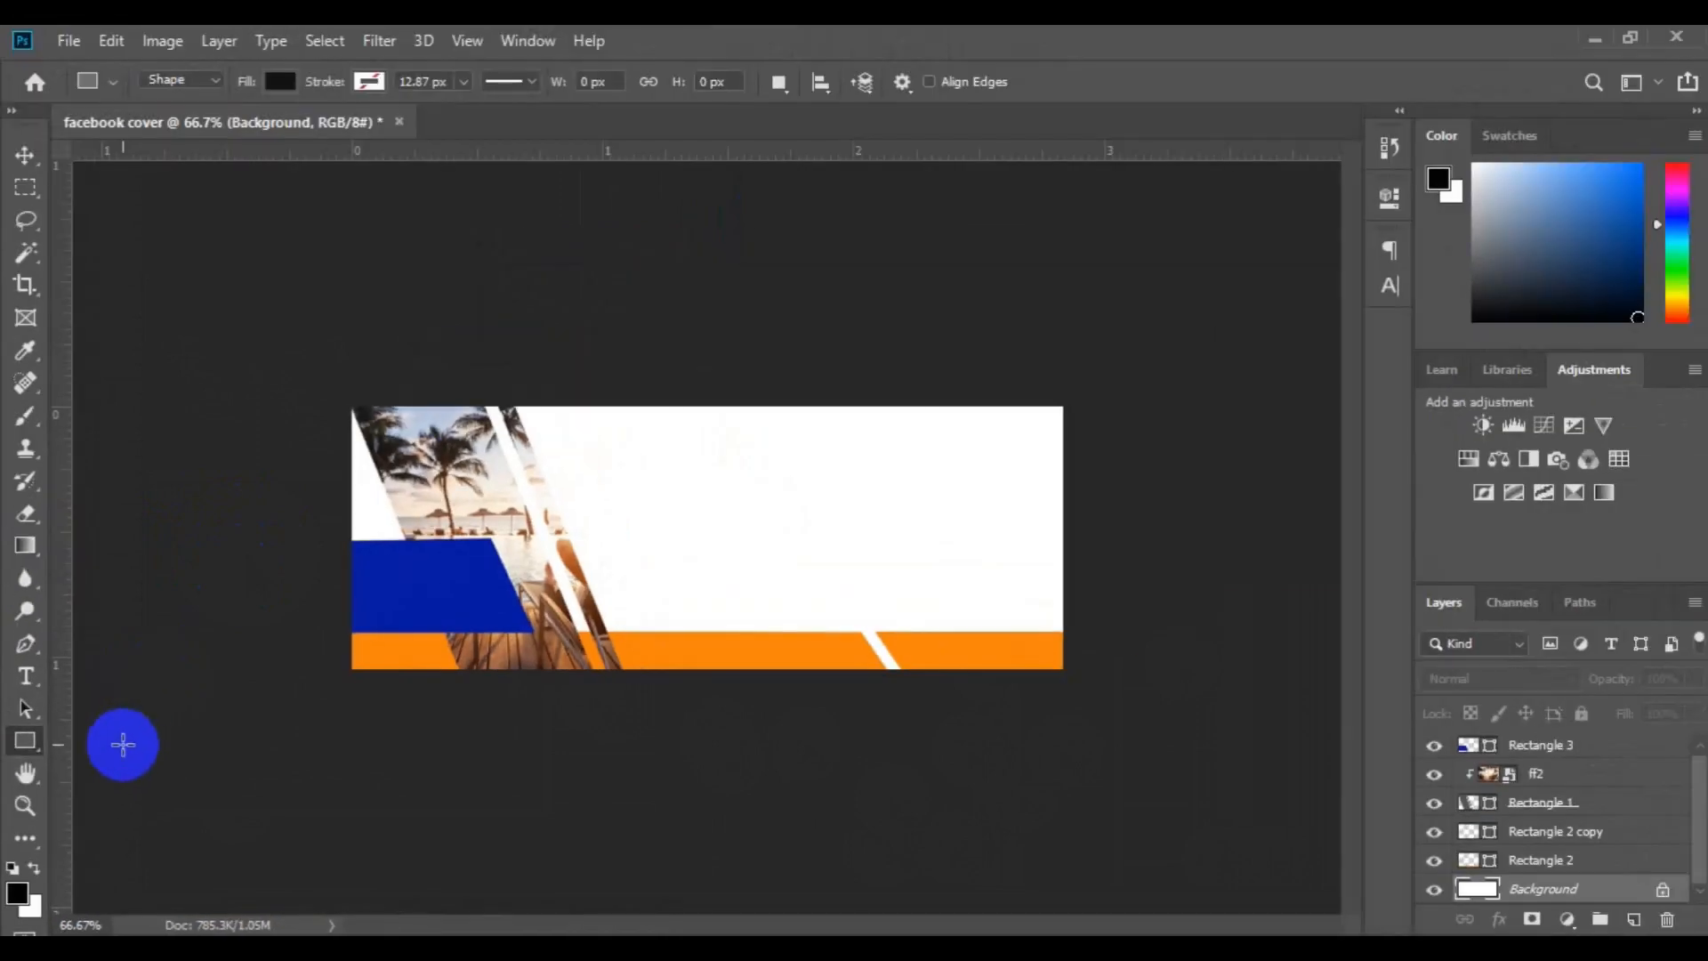
drag(650, 389, 942, 436)
key(v)
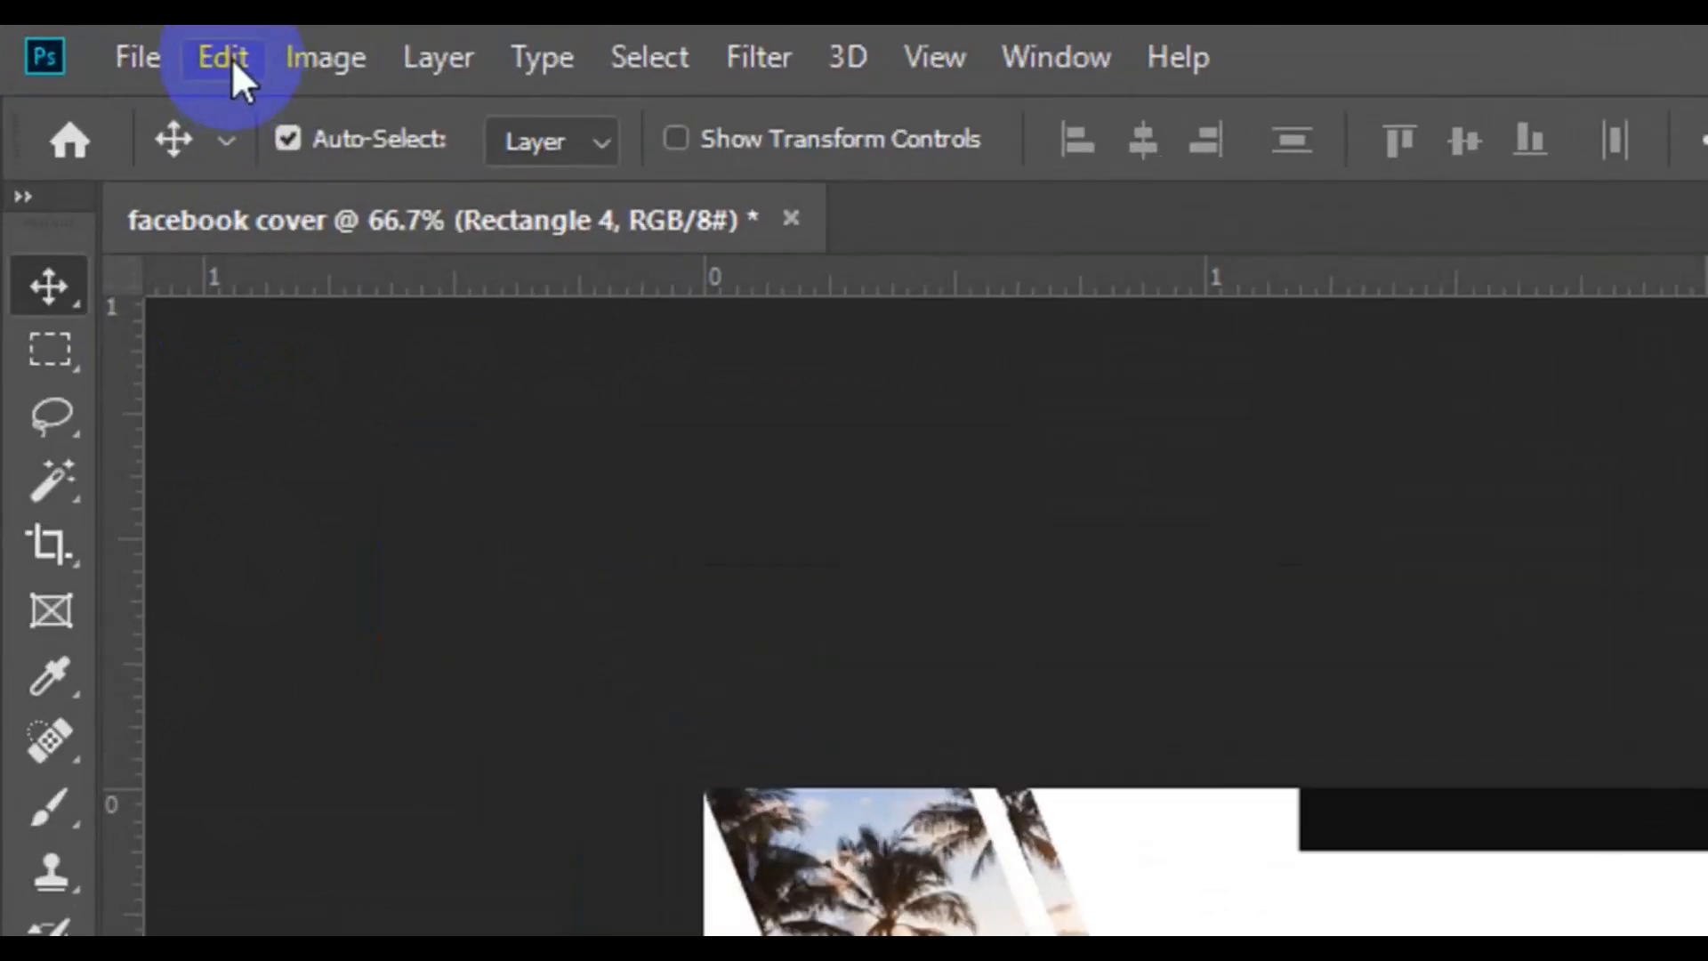
Skew the new black rectangle horizontally so its sides slant like the stripes, commit the transform and collapse the shape properties
click(114, 43)
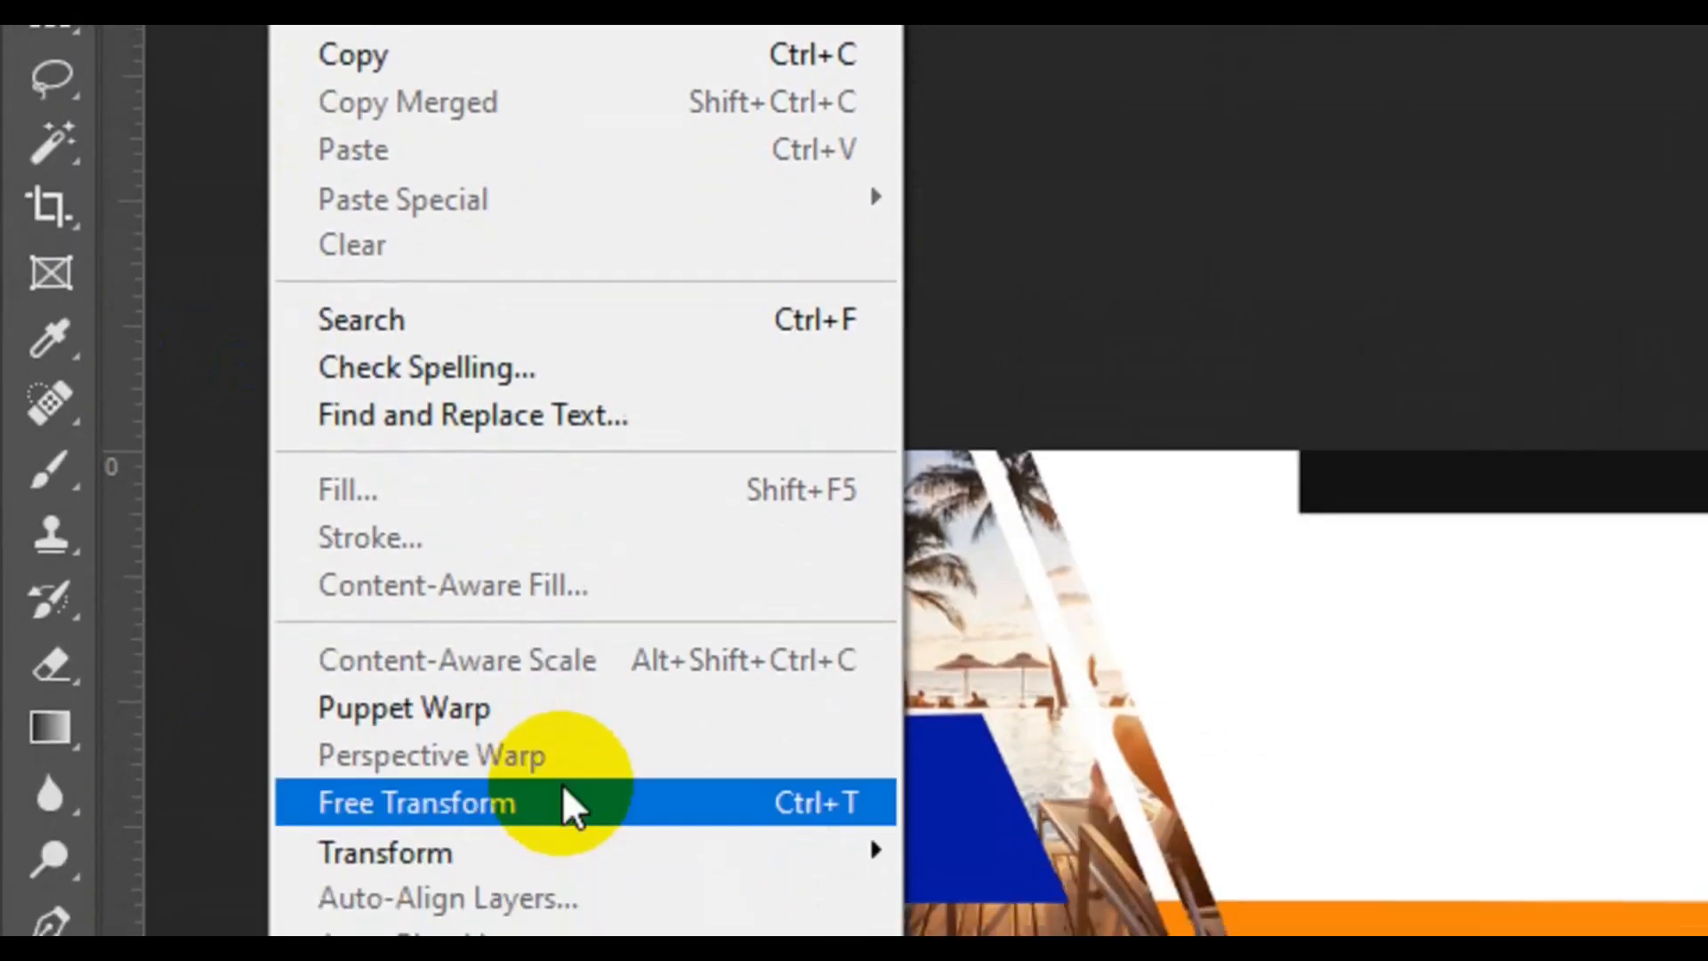
click(561, 724)
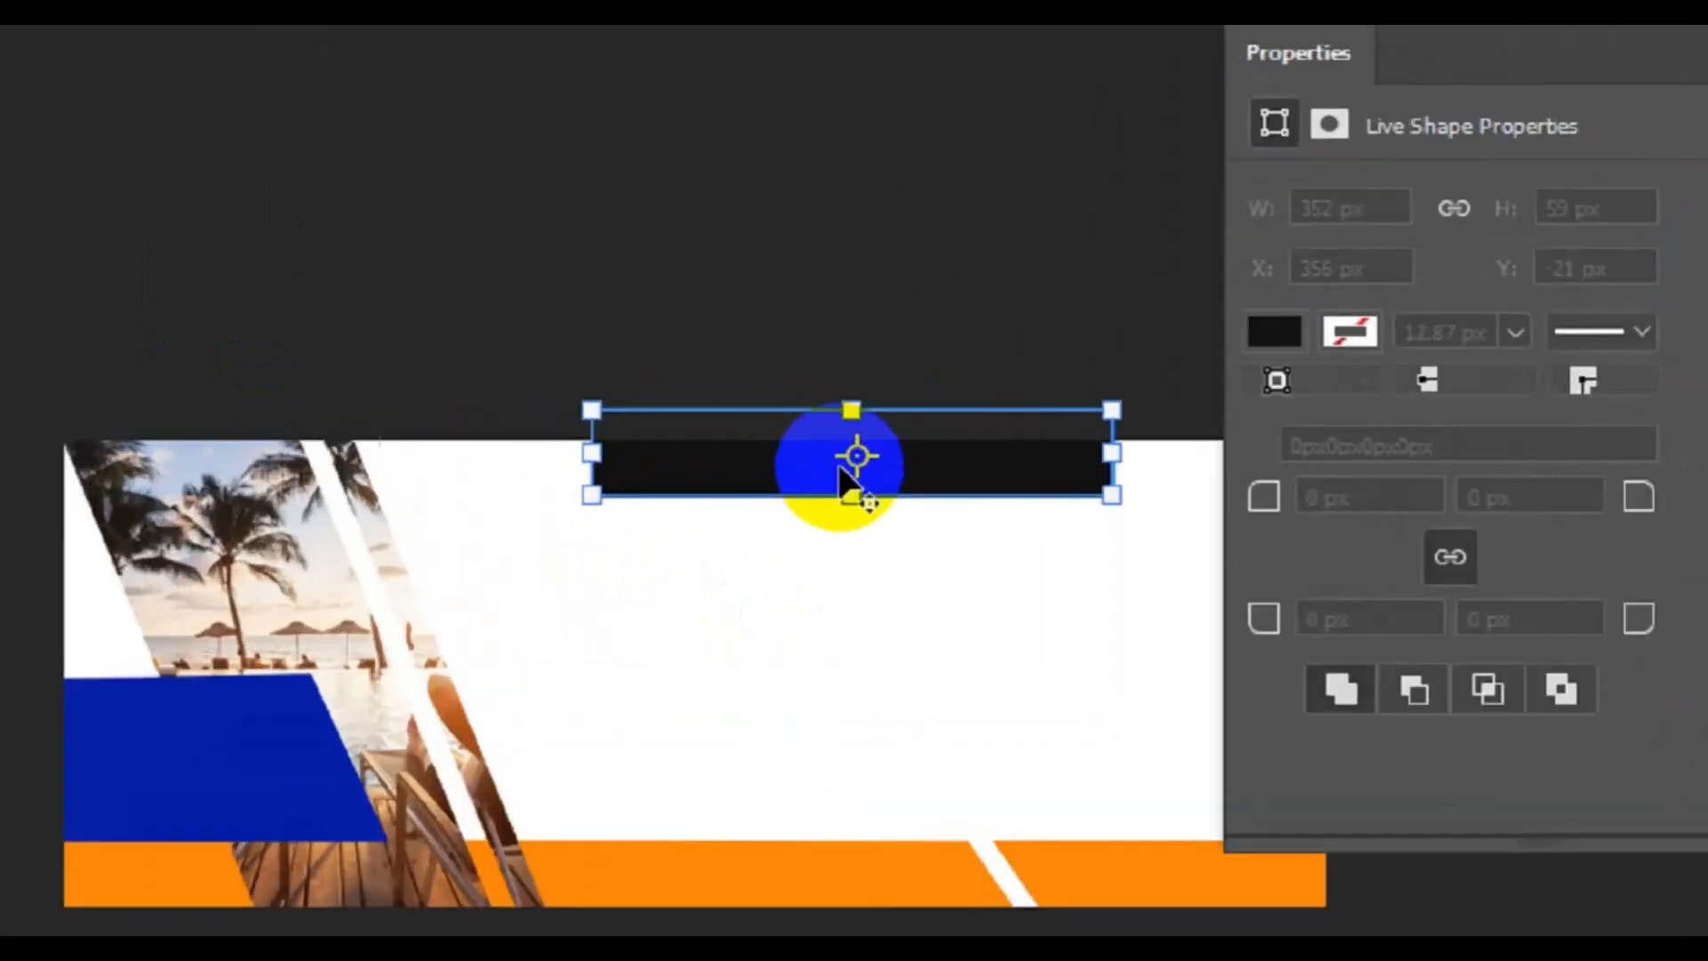
right_click(794, 432)
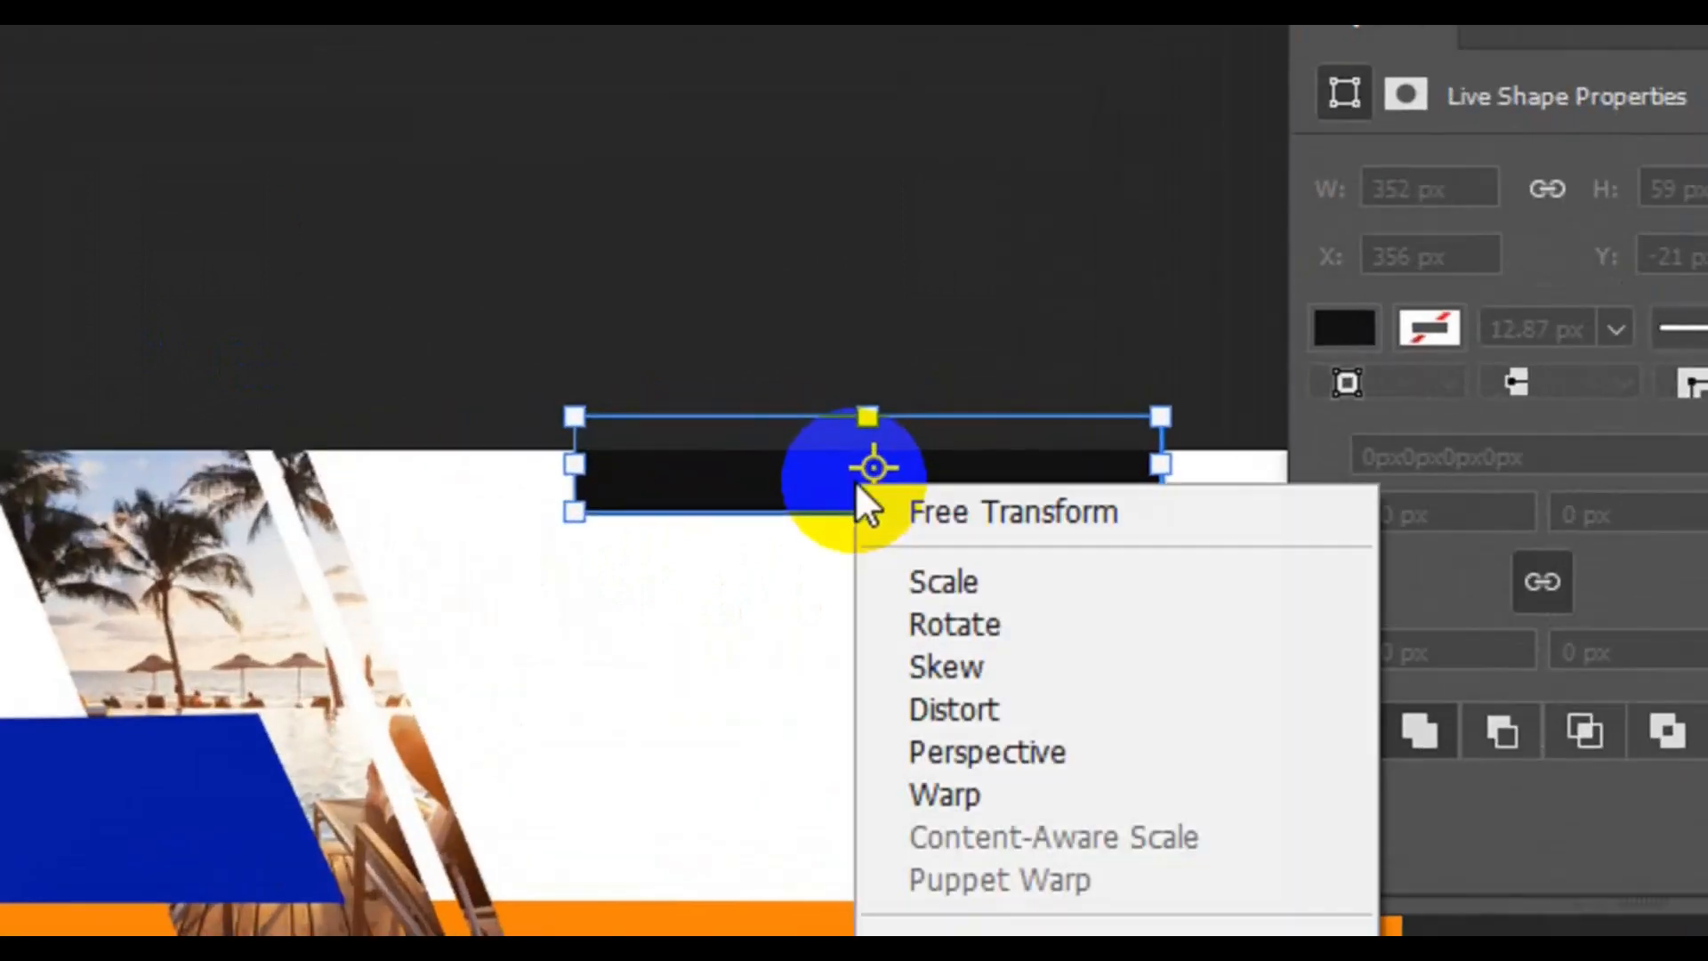
click(959, 665)
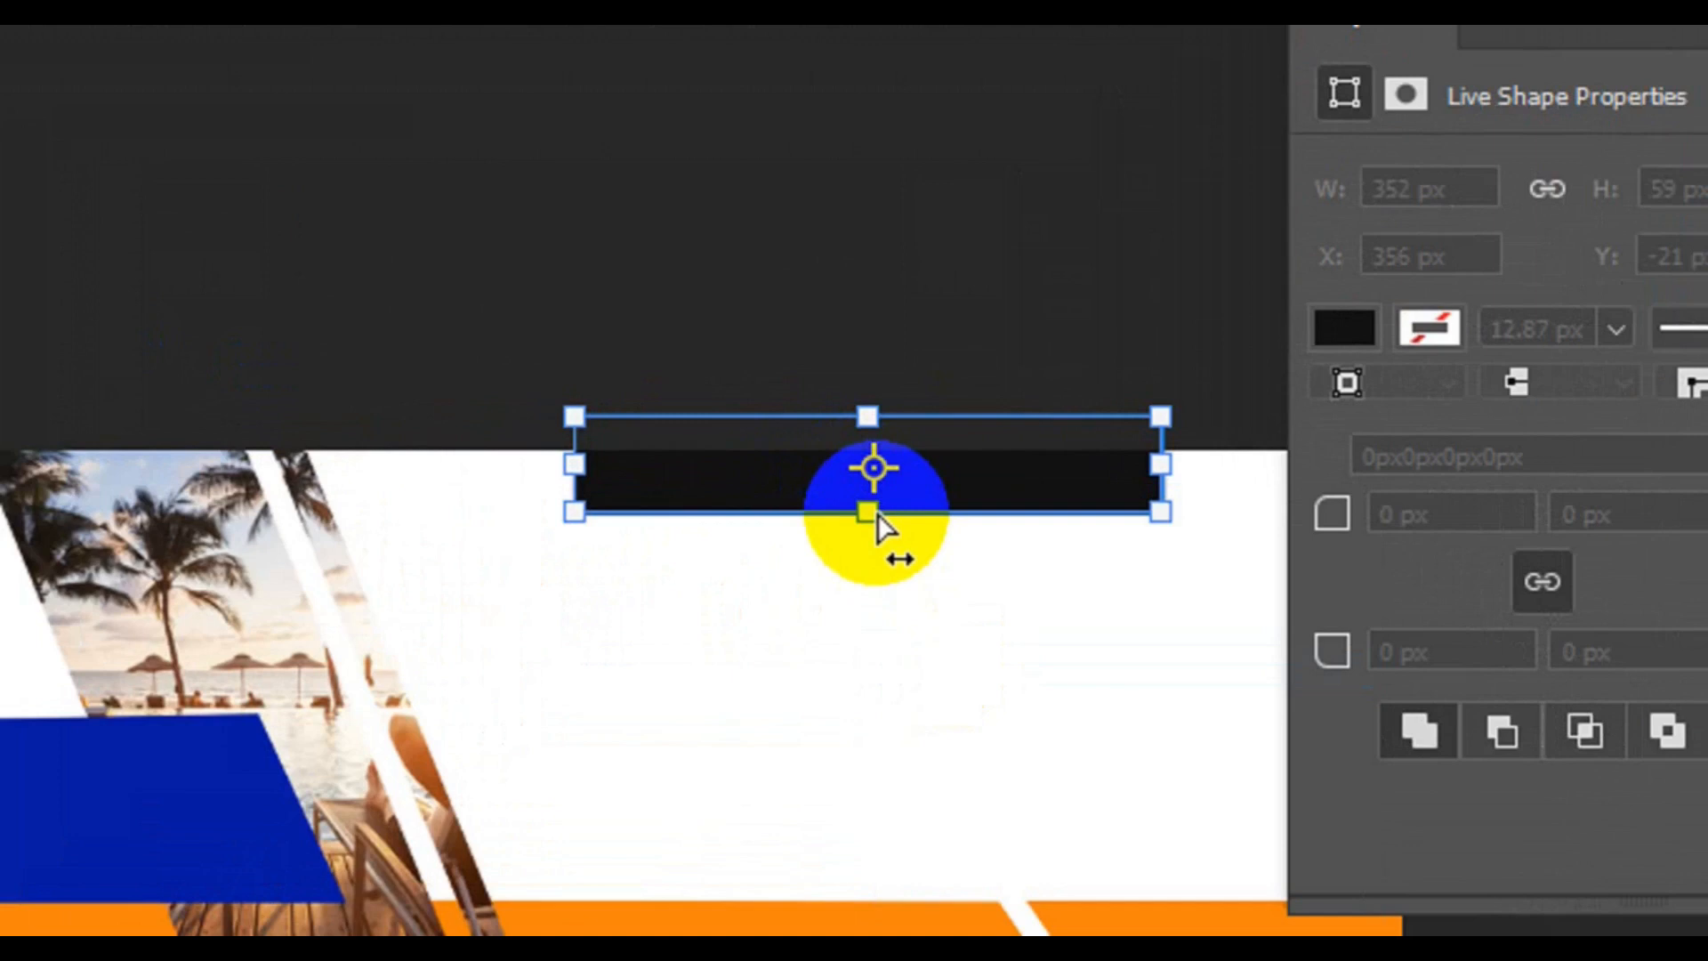
drag(877, 513, 932, 526)
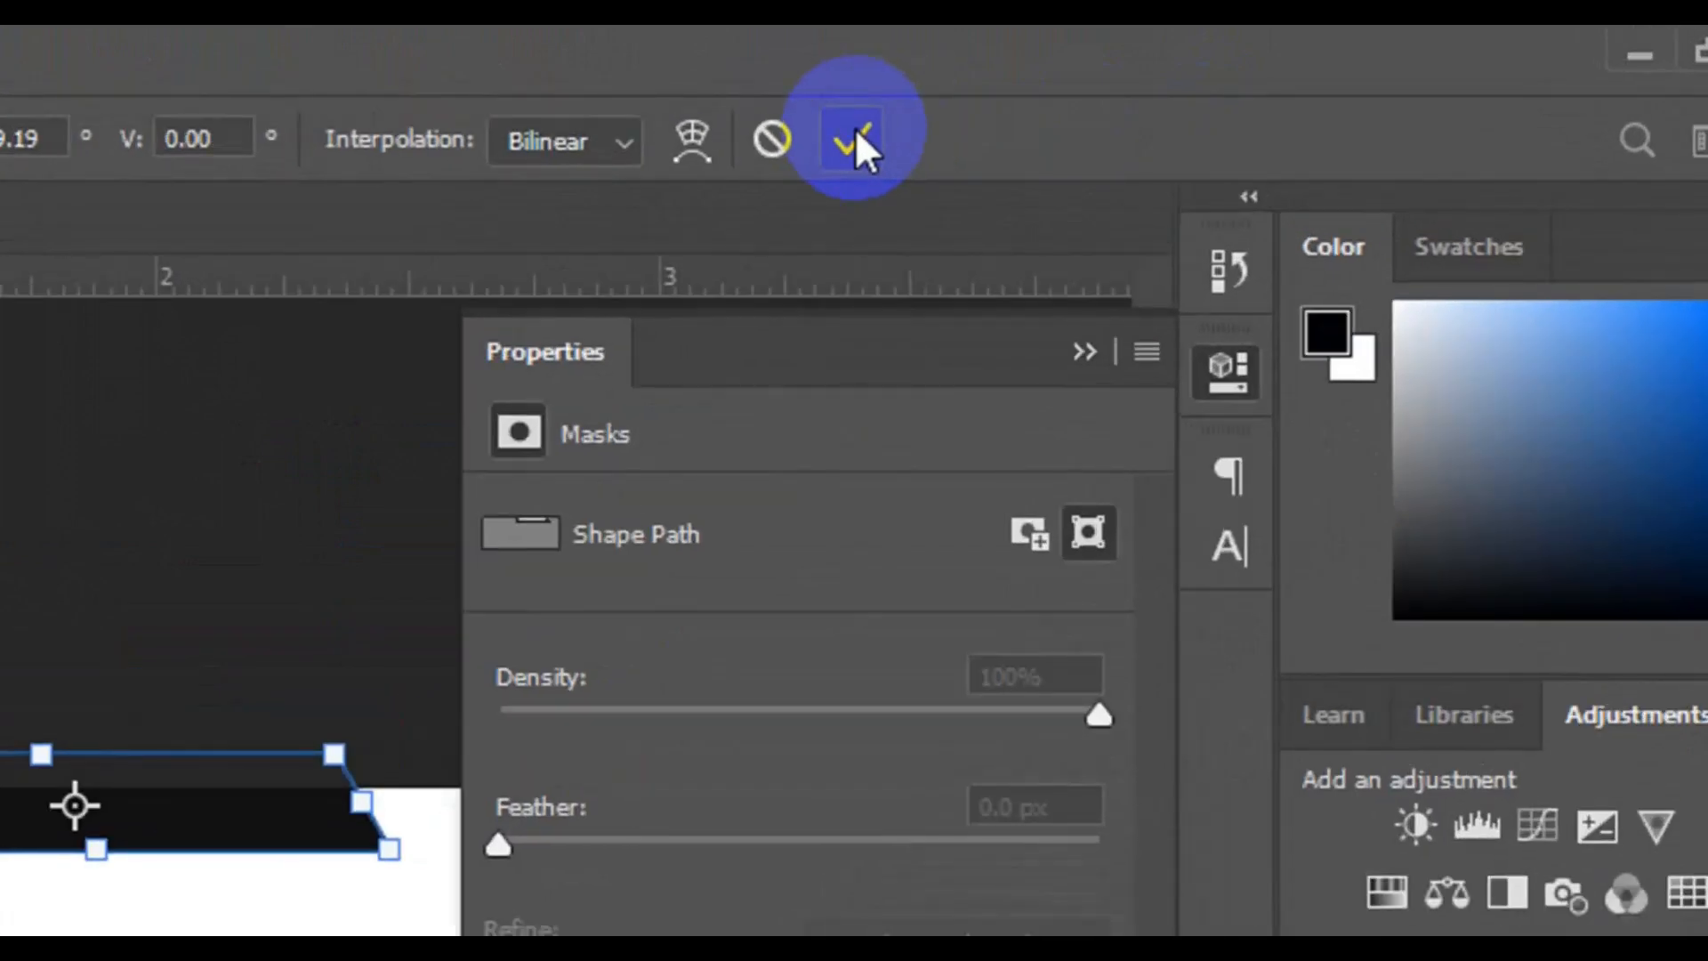
click(855, 134)
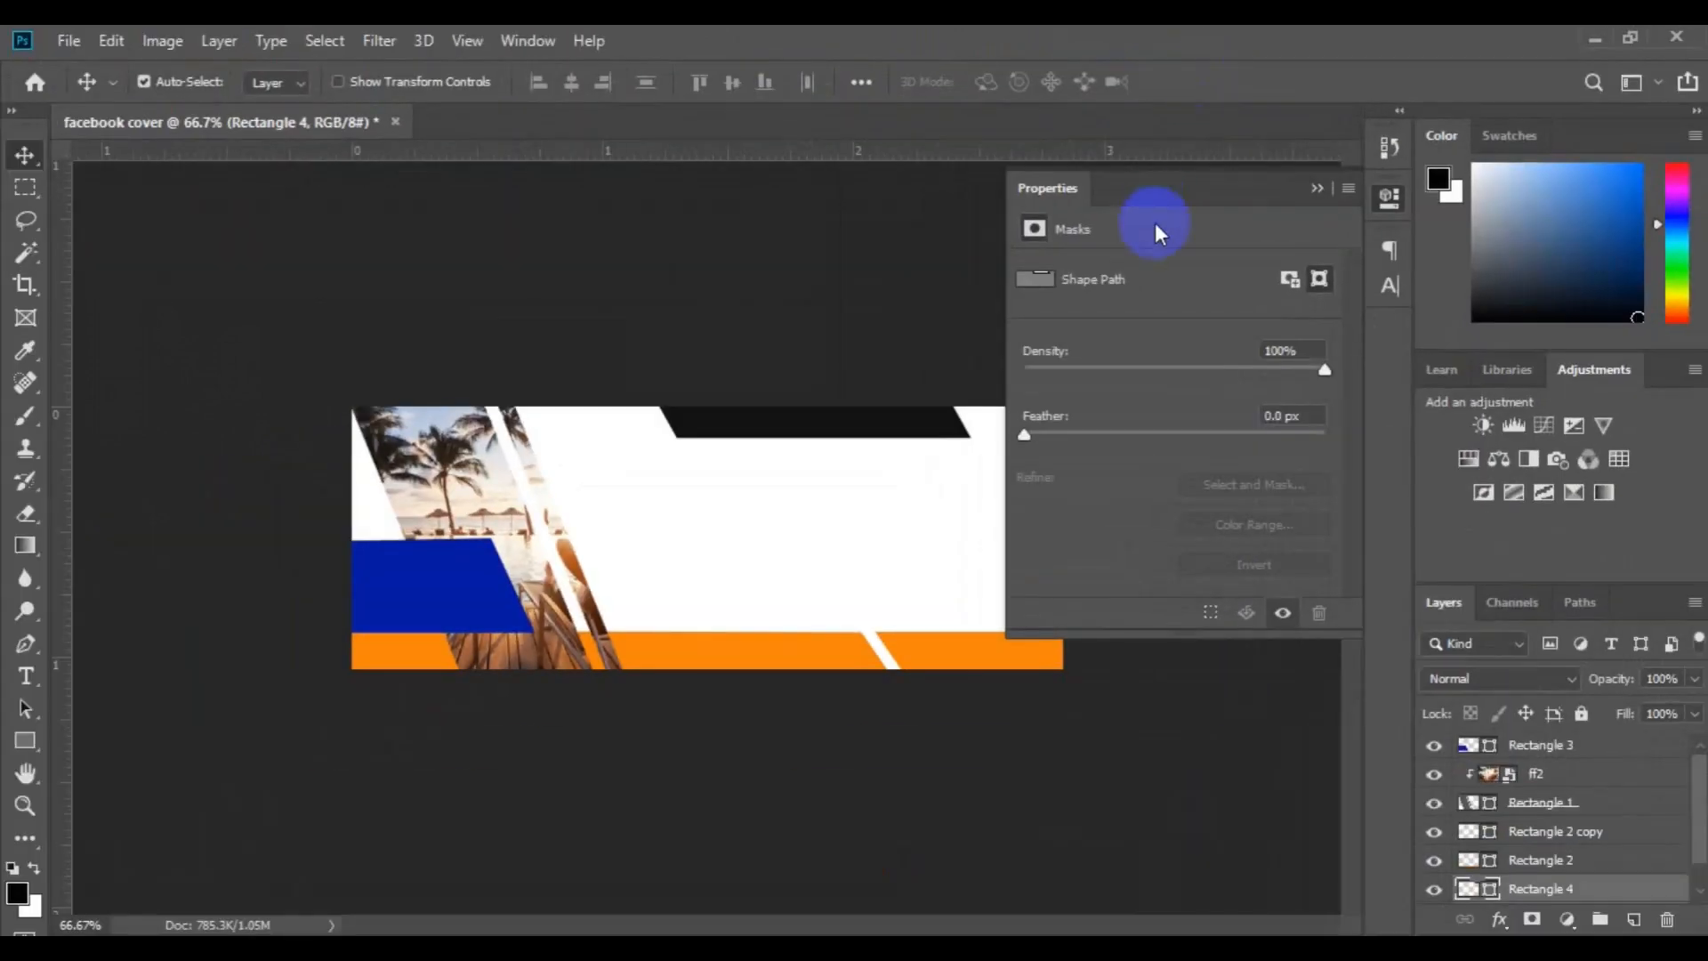
click(1317, 190)
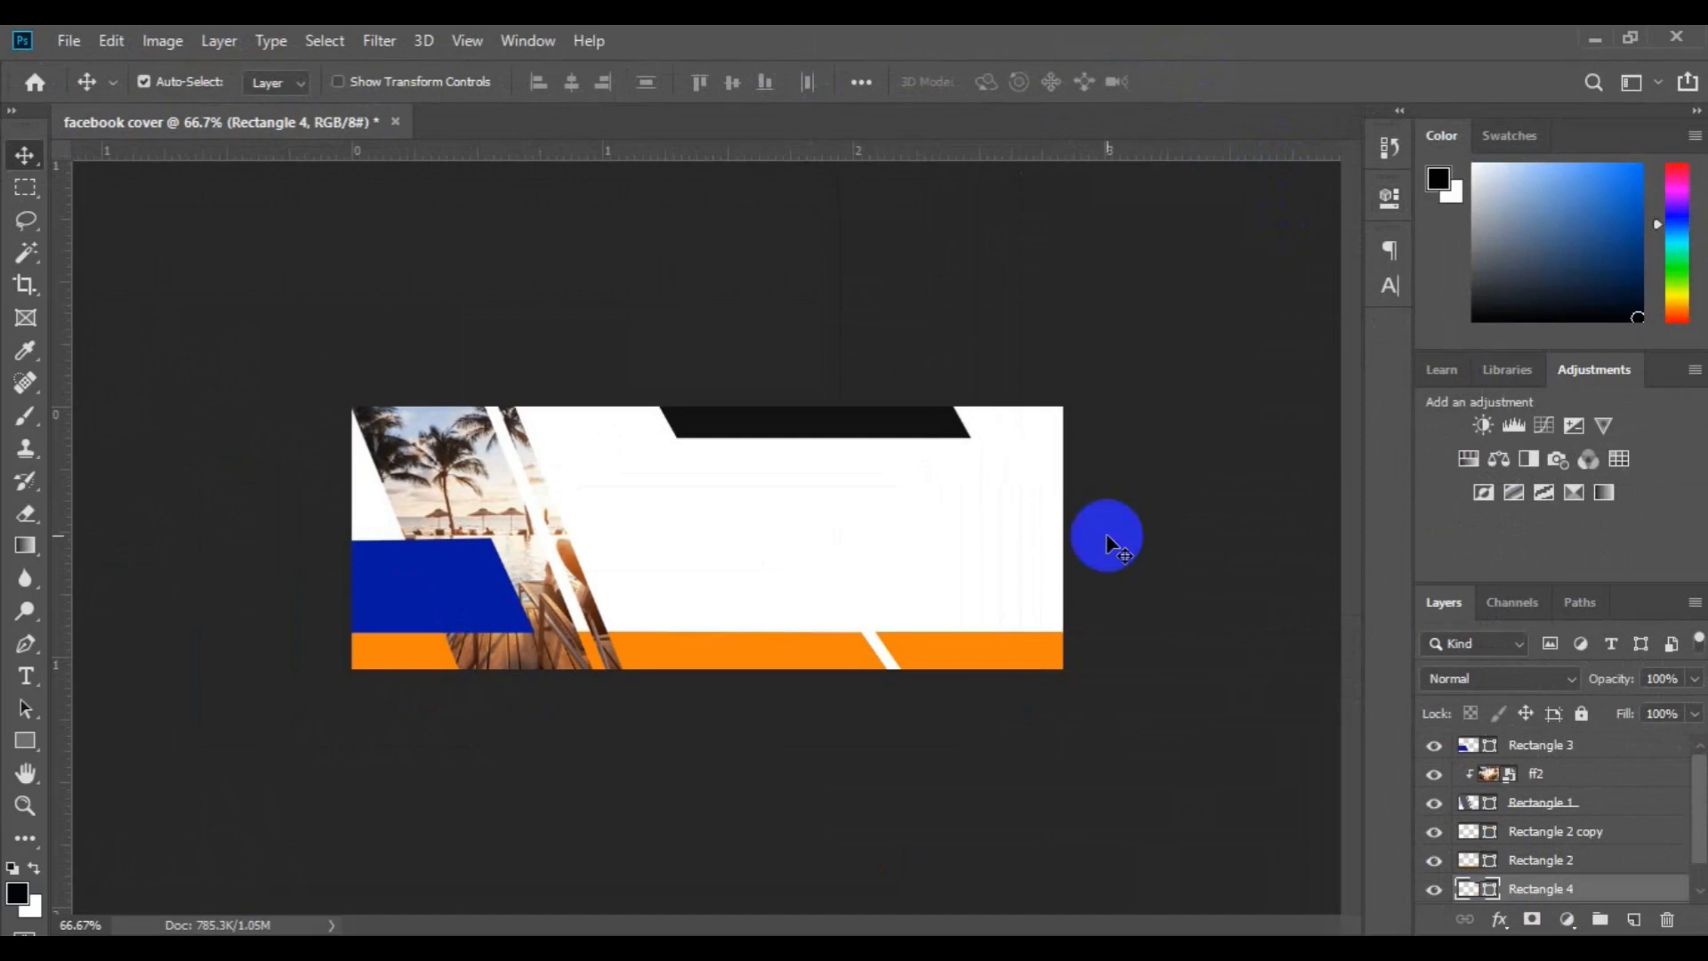
Recolor Rectangle 4 with the lower block's blue, 0519a0, and stretch the lower blue block's upper-right corner slightly outward
shift+click(1478, 861)
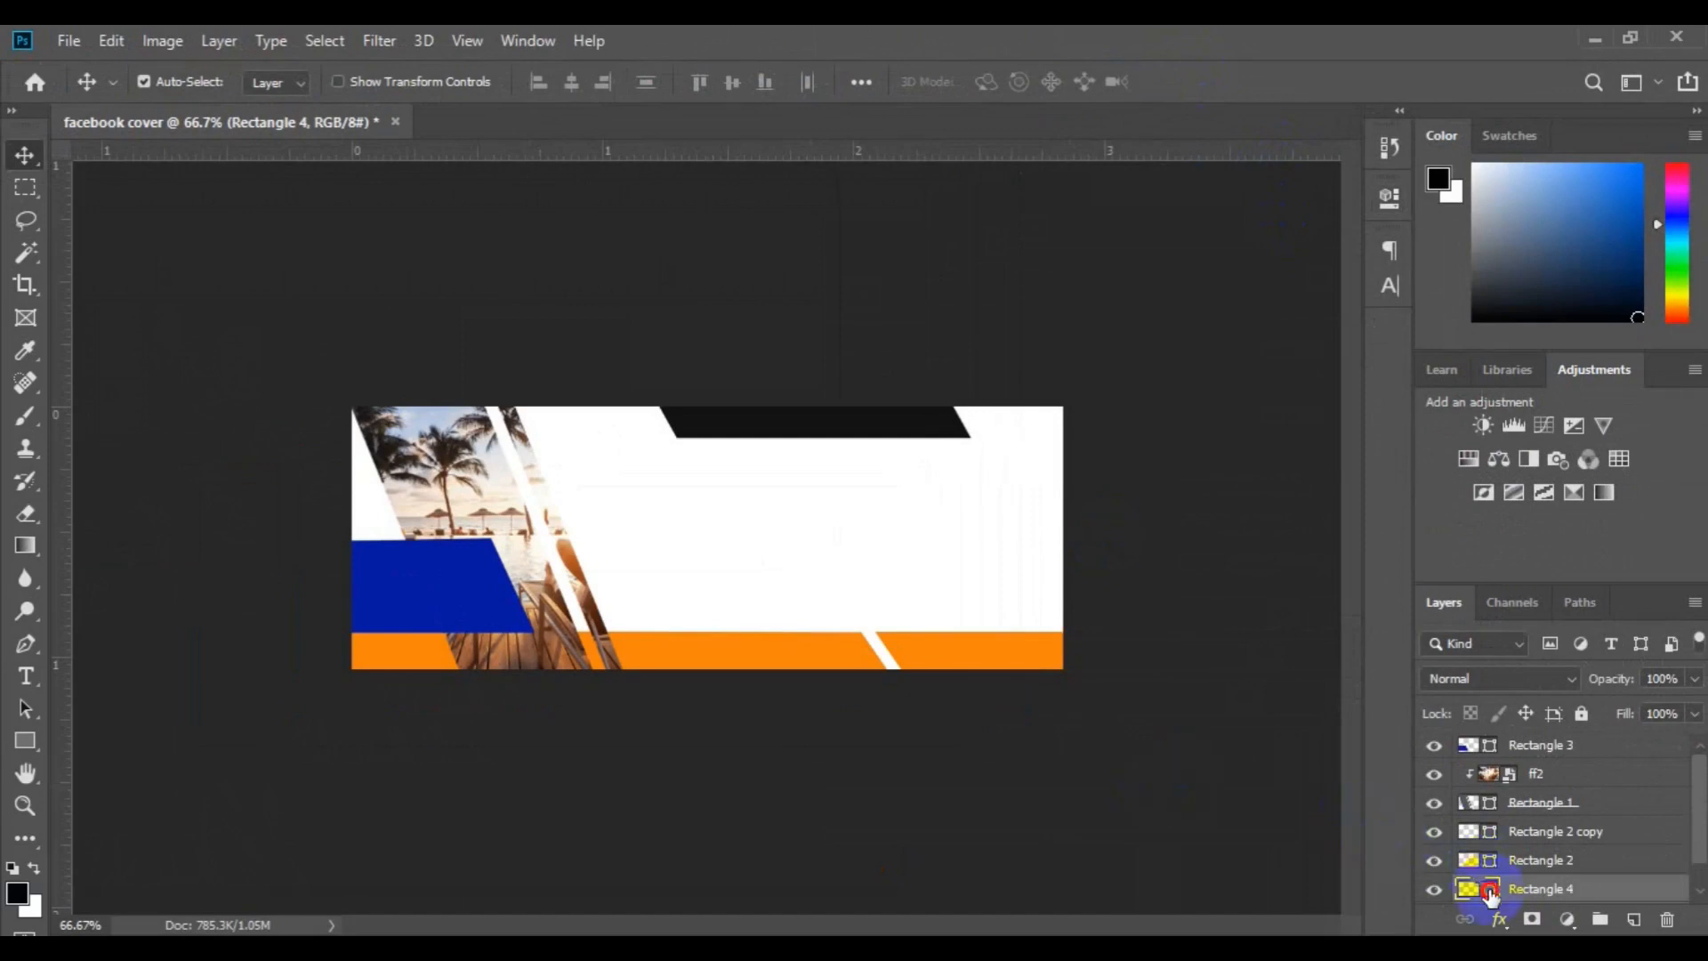
double_click(1490, 892)
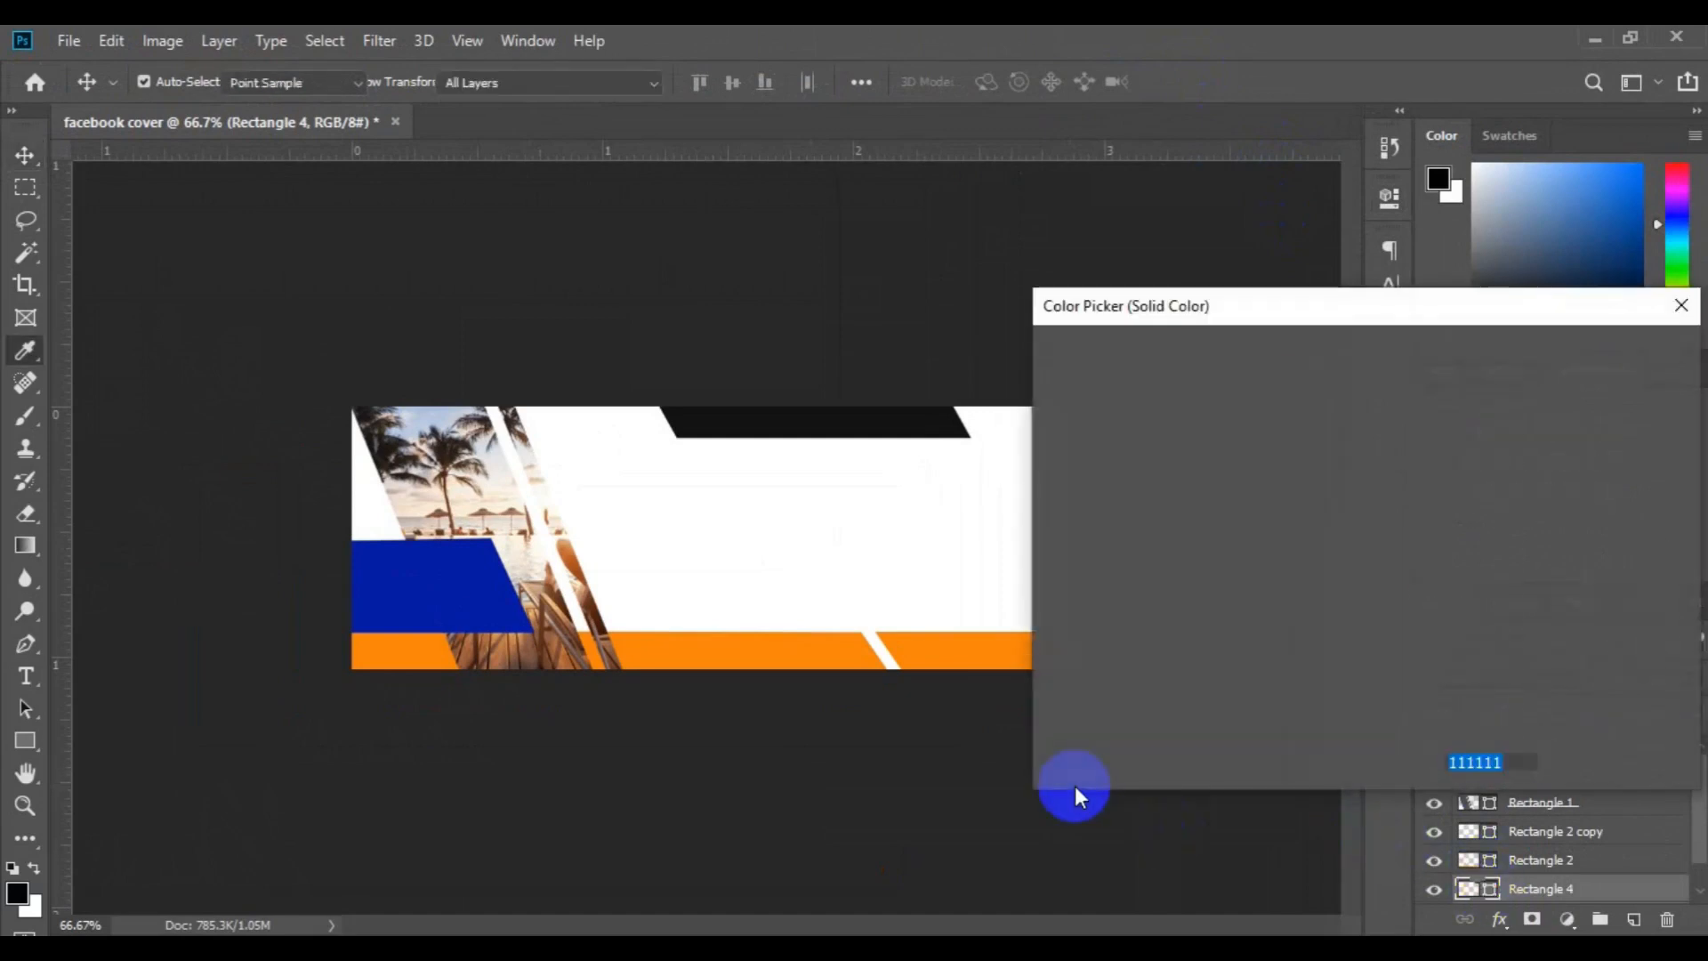
click(450, 596)
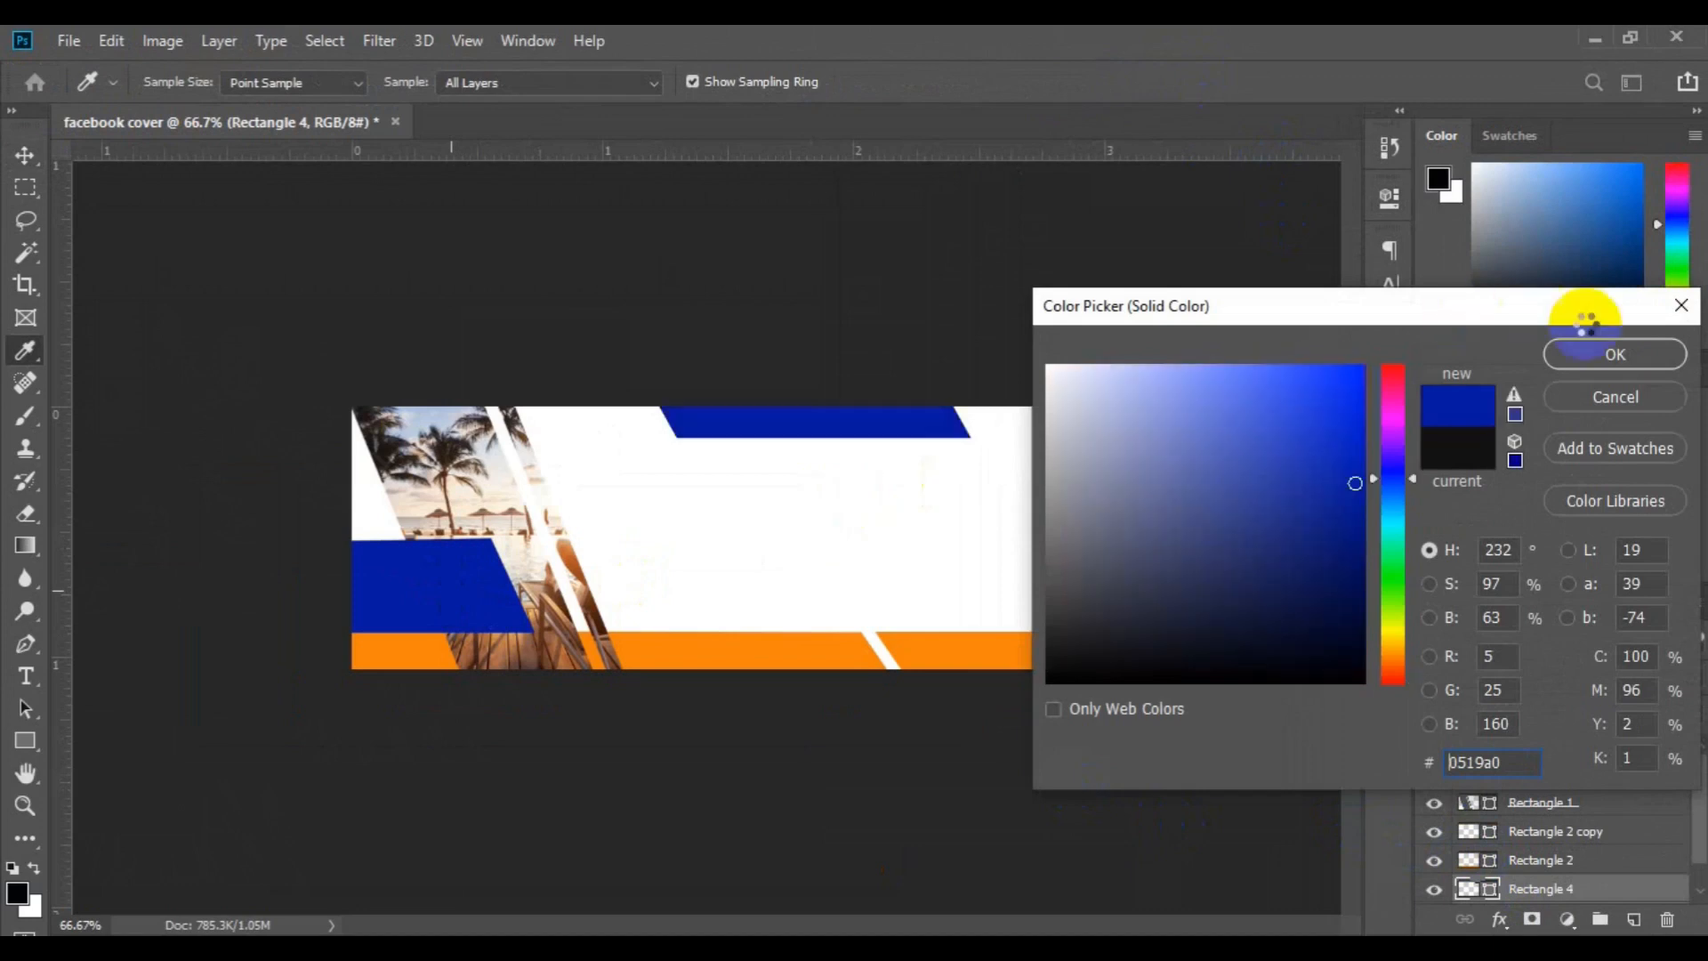
click(1599, 355)
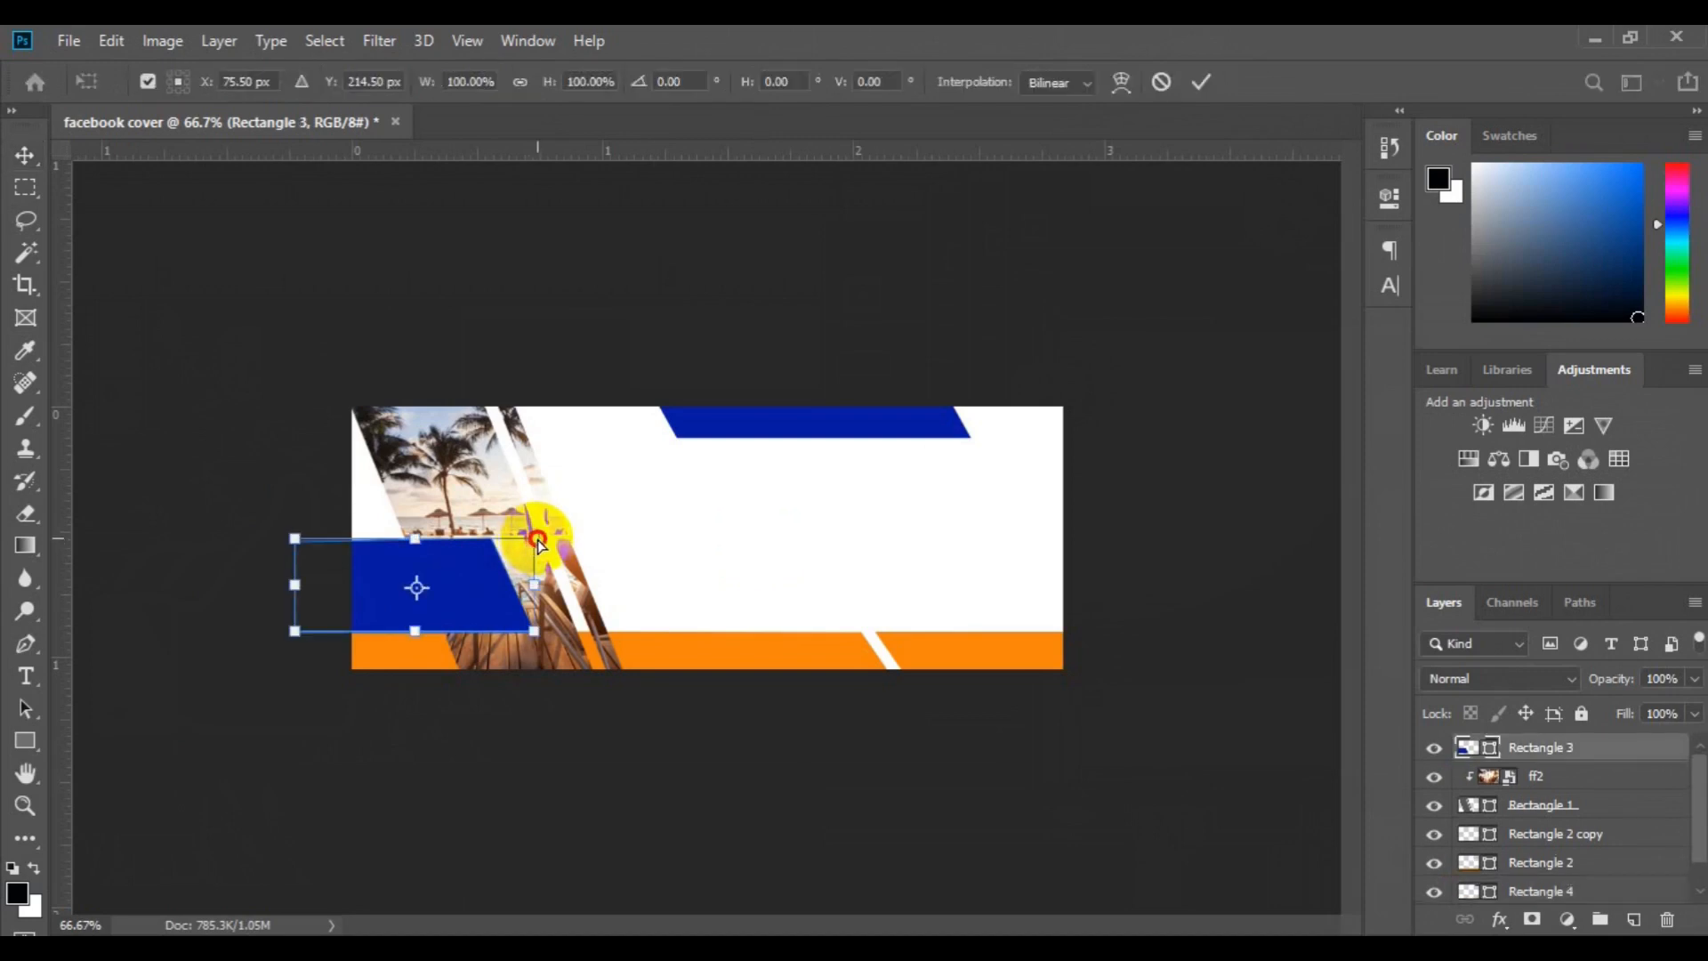
click(1199, 82)
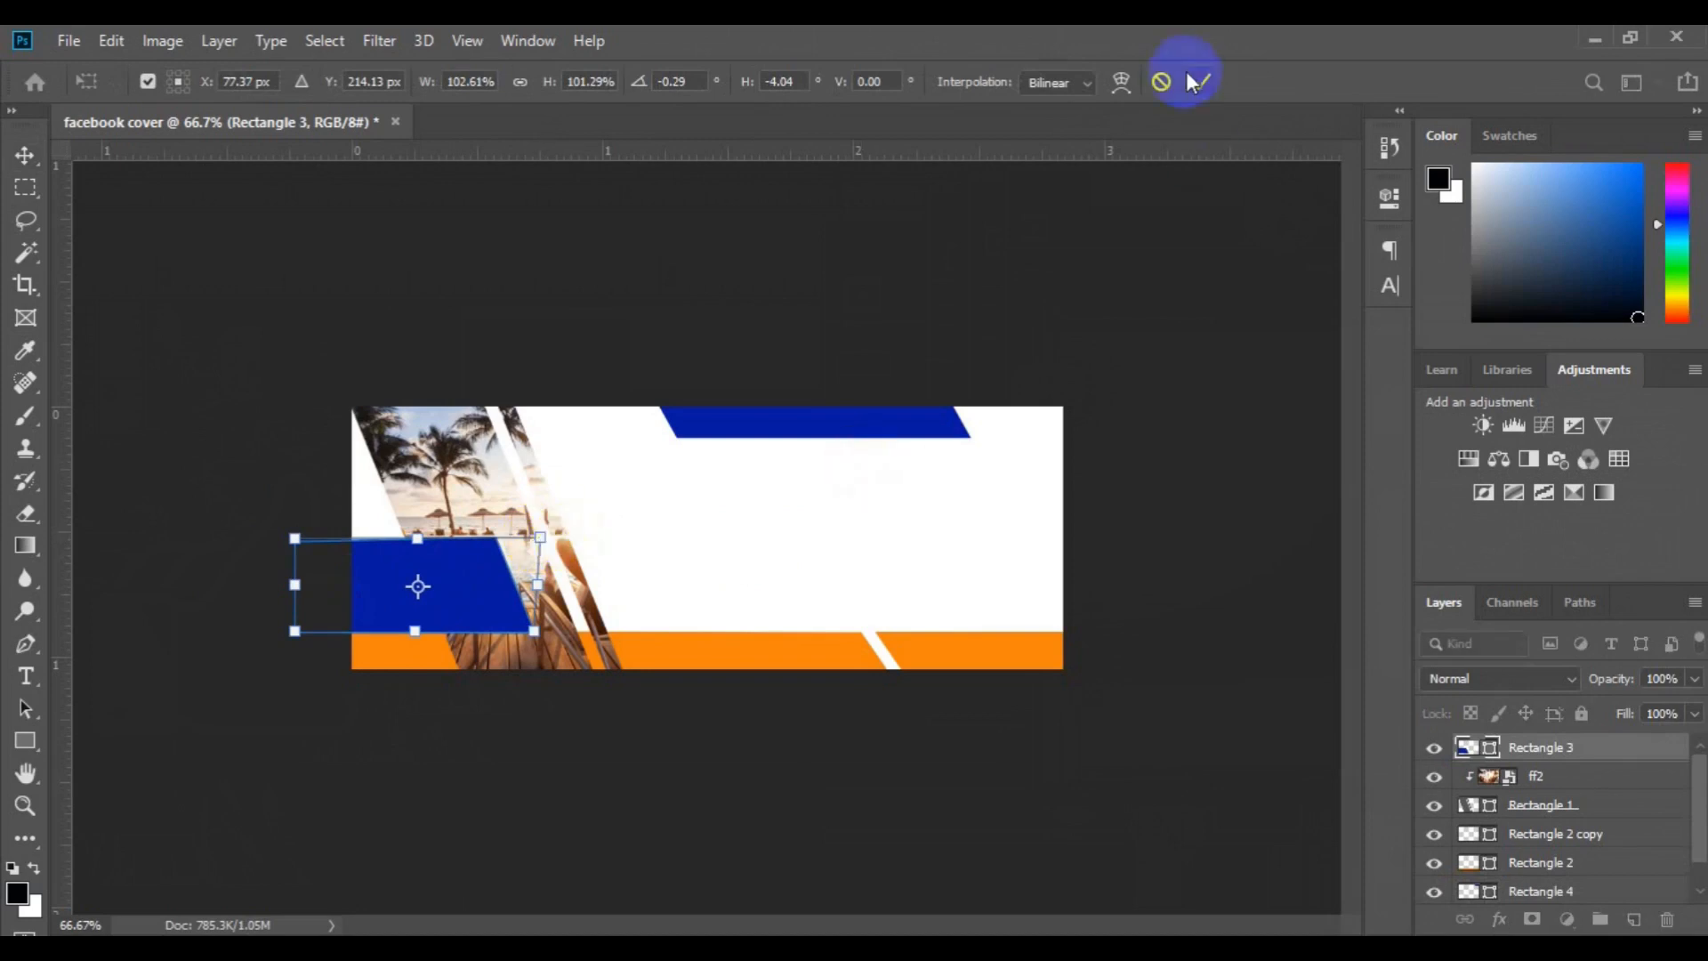
Add the text "CORPORATE BANNER" on a new type layer directly above the Background
scroll(1637, 845, down, 1)
click(1592, 888)
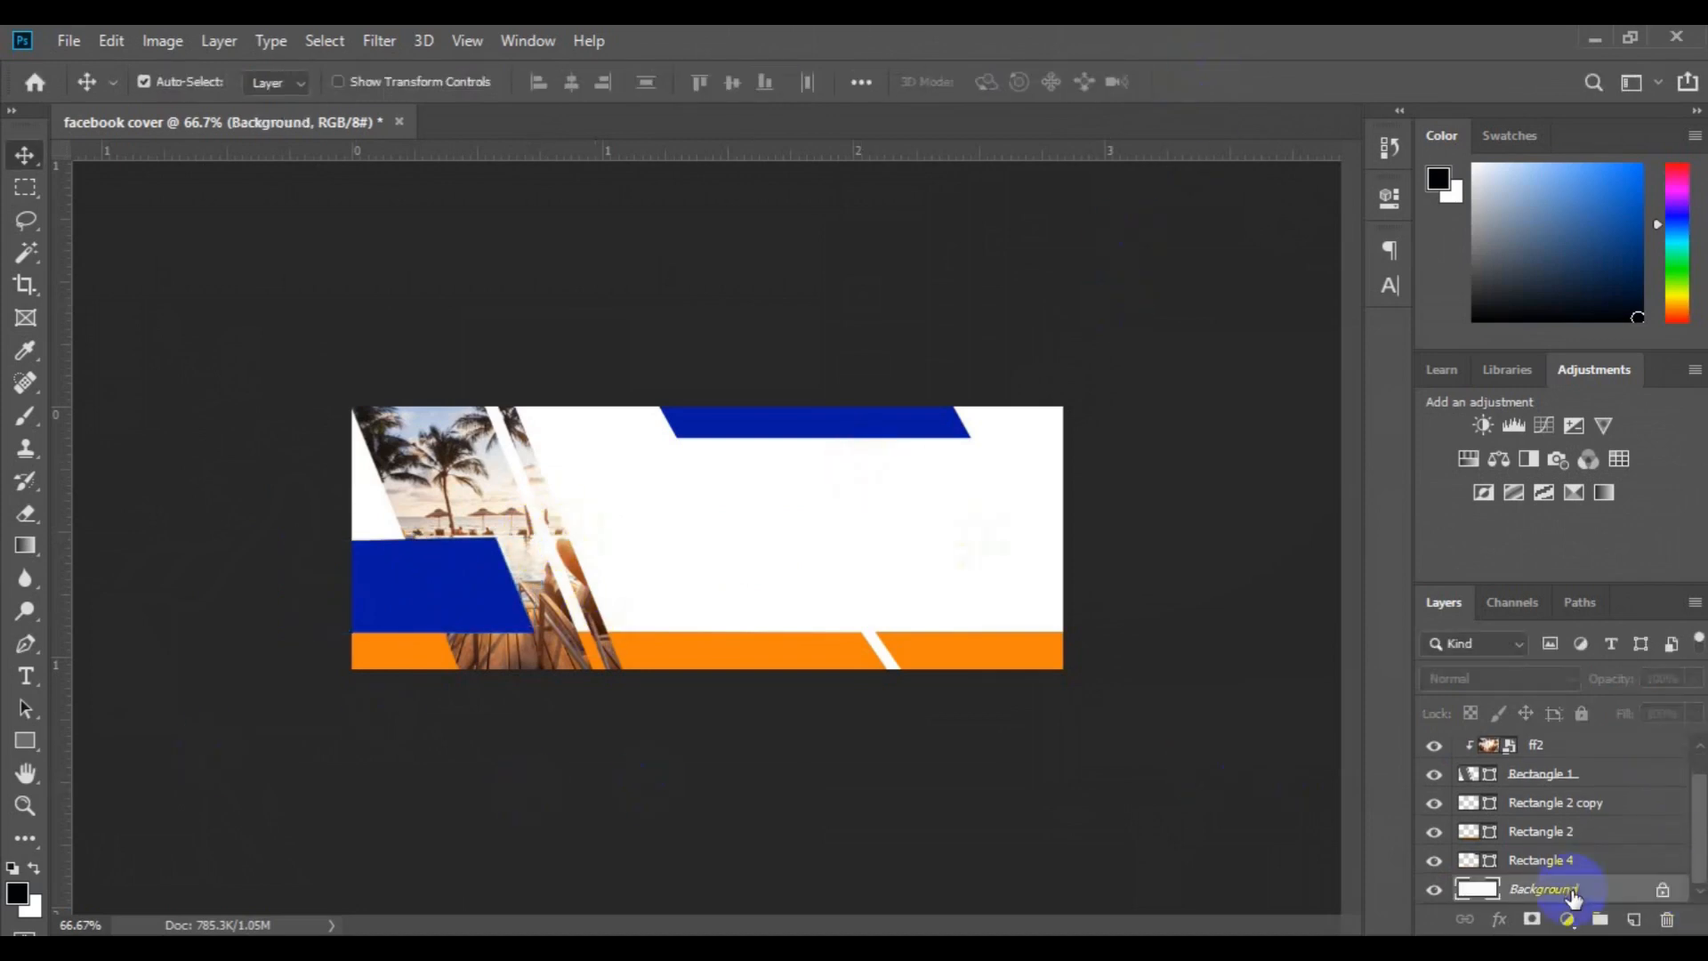
click(24, 681)
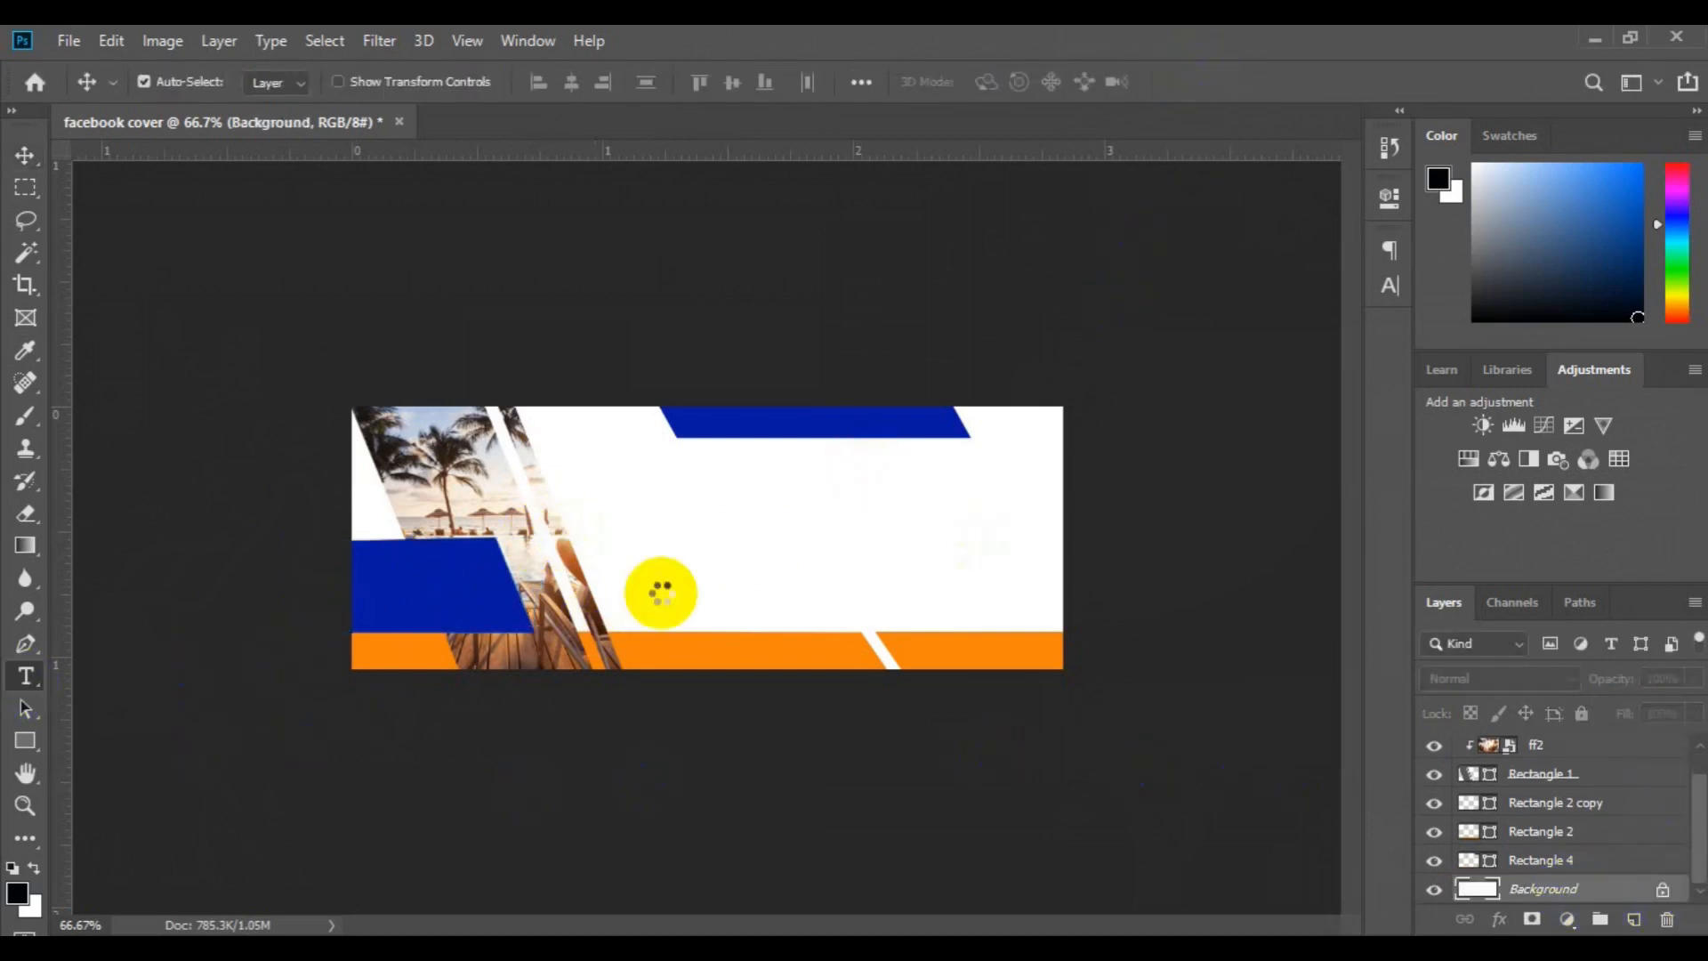
click(653, 516)
text(Travel the Wo)
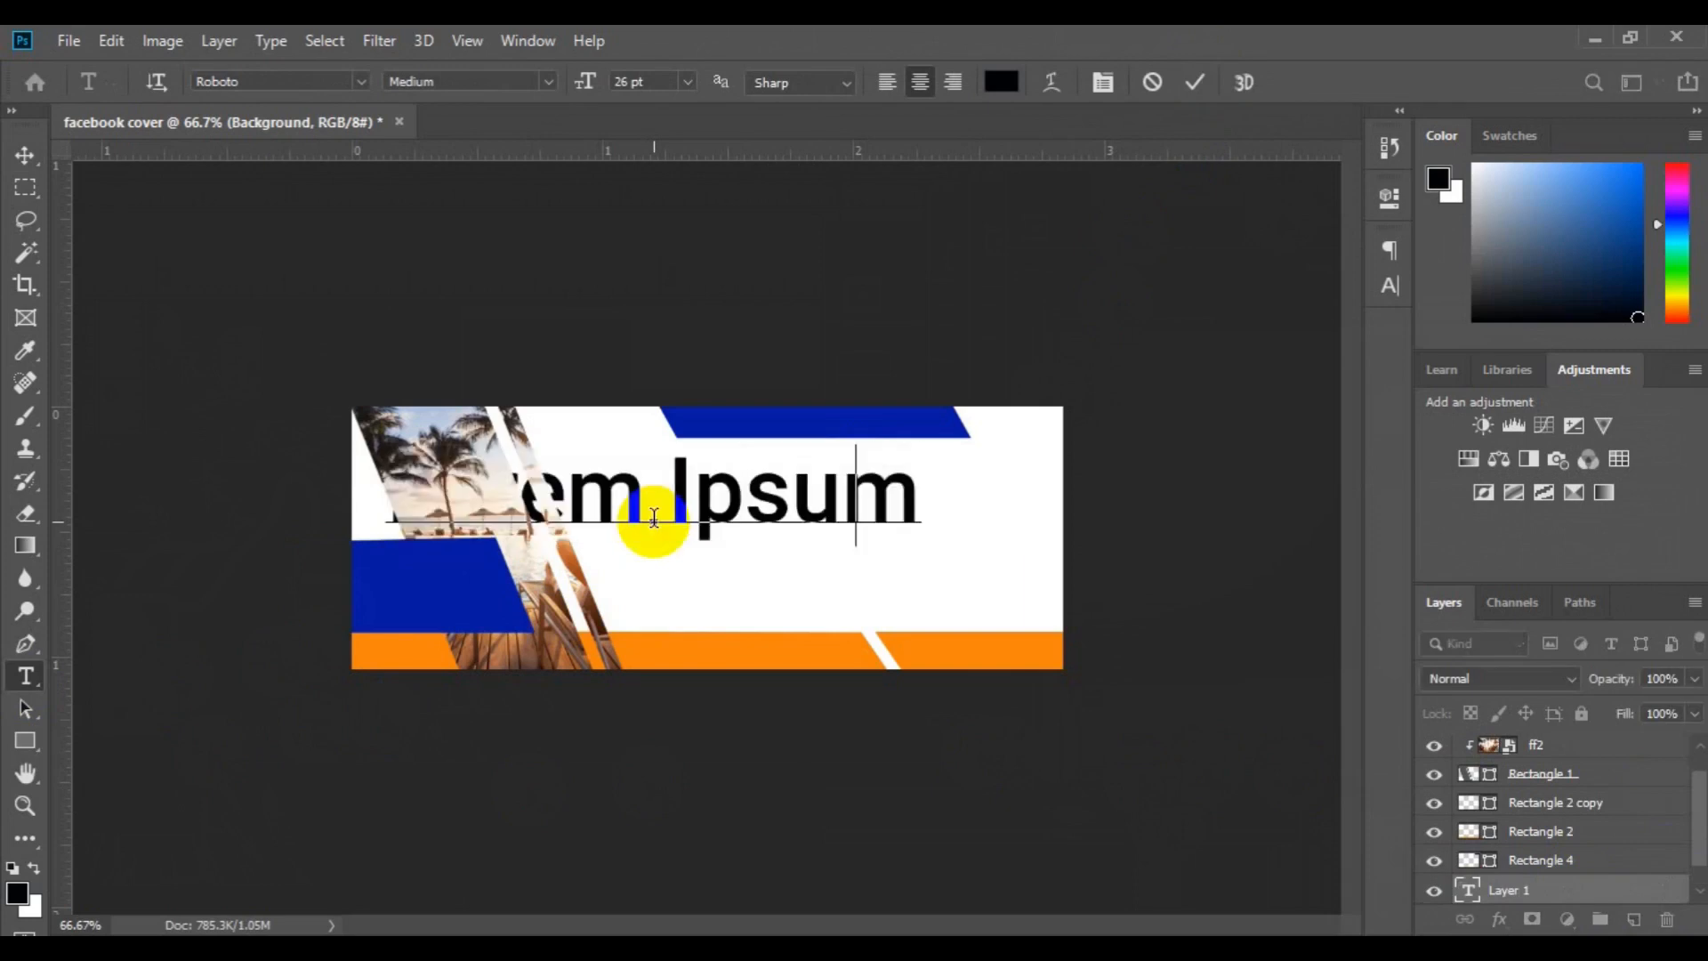
key(ctrl+a)
text(Trav)
Set the whole CORPORATE BANNER text to 10 pt
key(ctrl+a)
click(687, 81)
click(667, 252)
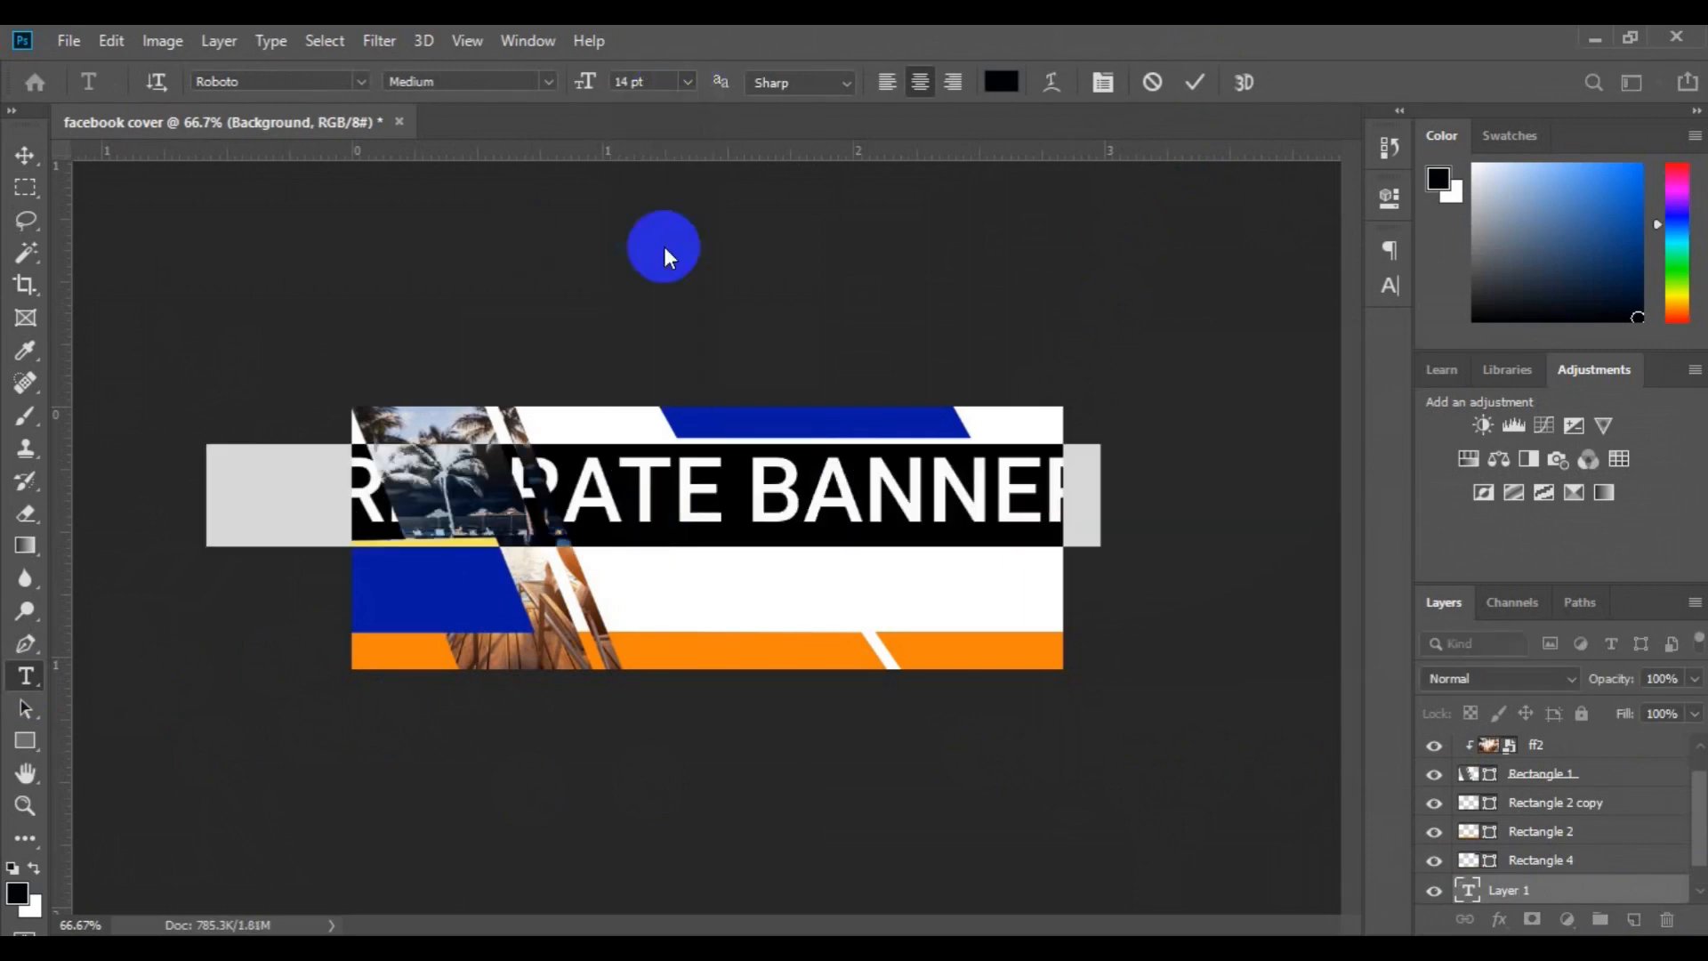
click(686, 81)
click(667, 190)
click(702, 494)
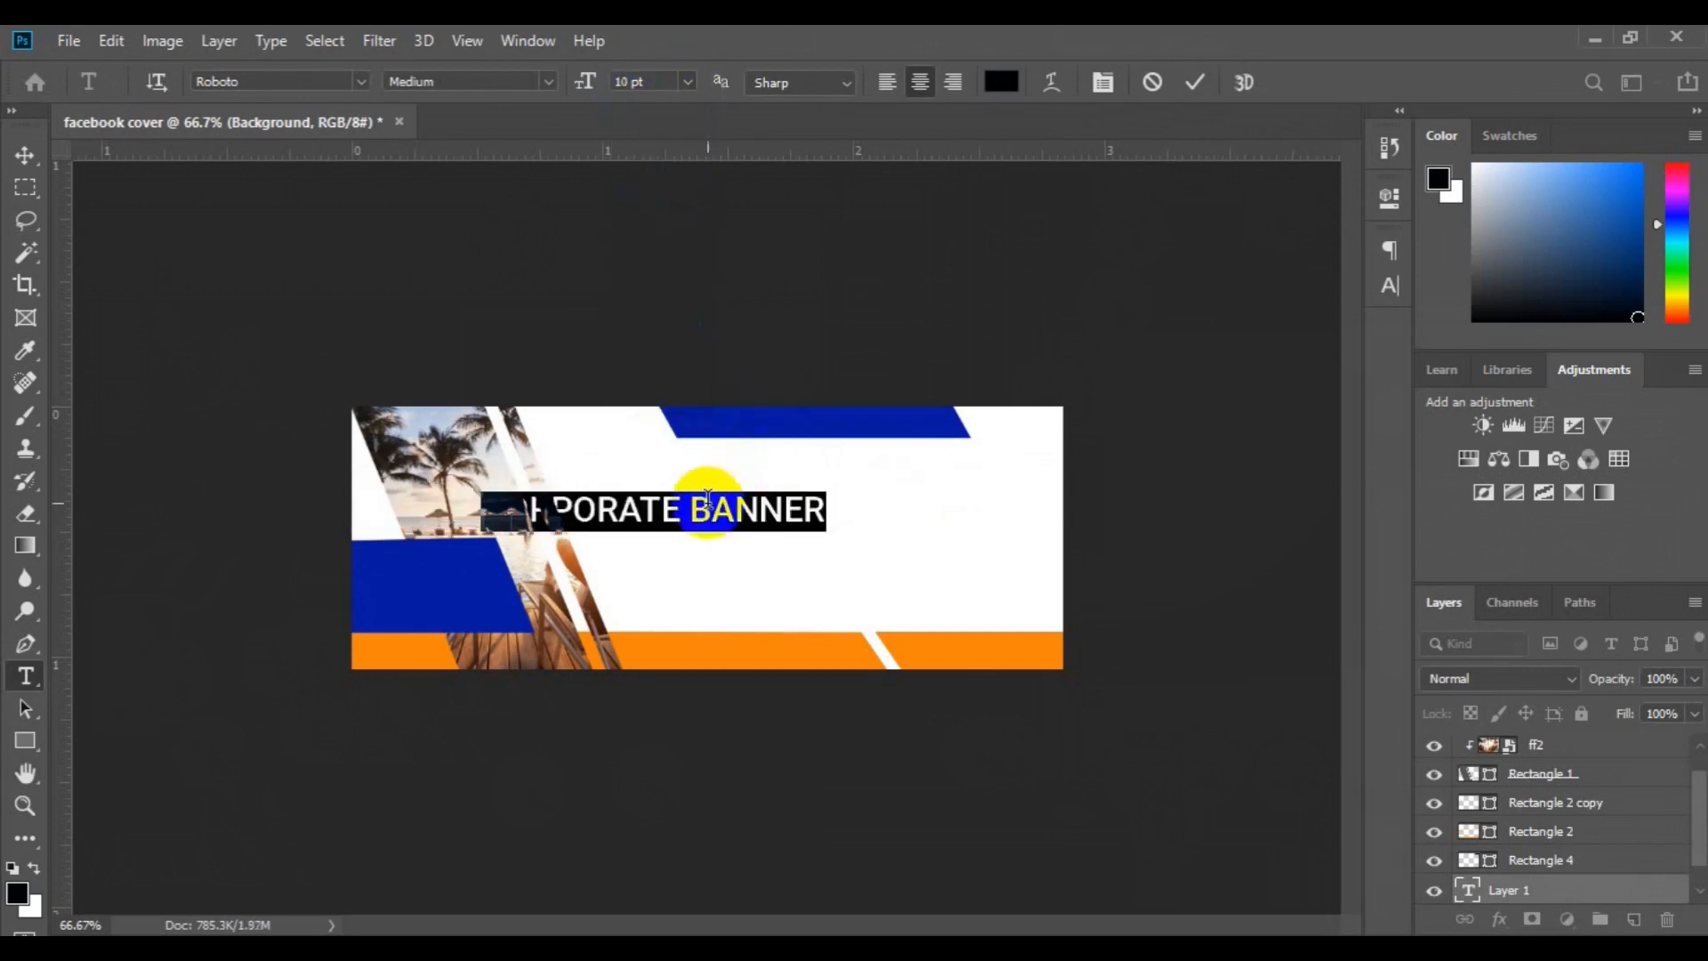
Recolor the word BANNER with the orange sampled from the lower bar
double_click(696, 507)
click(1001, 81)
click(701, 646)
click(1616, 355)
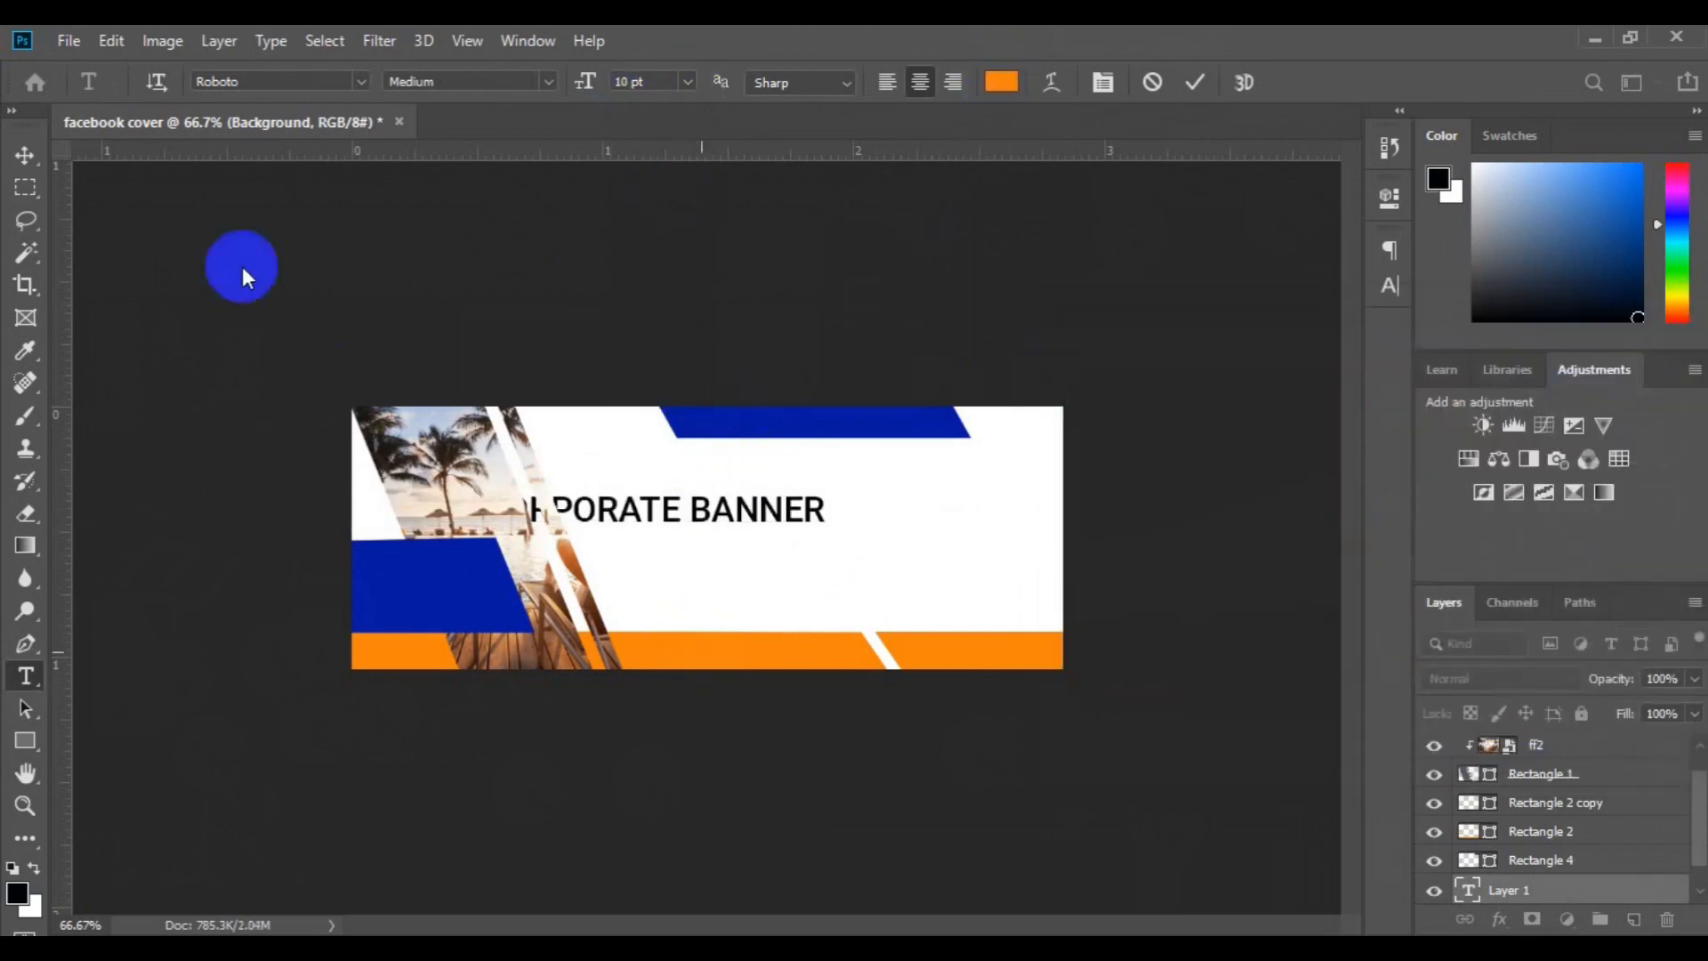
Move the CORPORATE BANNER title into the white area just below the upper blue bar
click(25, 156)
double_click(728, 514)
click(25, 153)
drag(611, 509, 755, 495)
Create a paragraph text box with Lorem ipsum filler below the title, directly above the Background layer
click(24, 676)
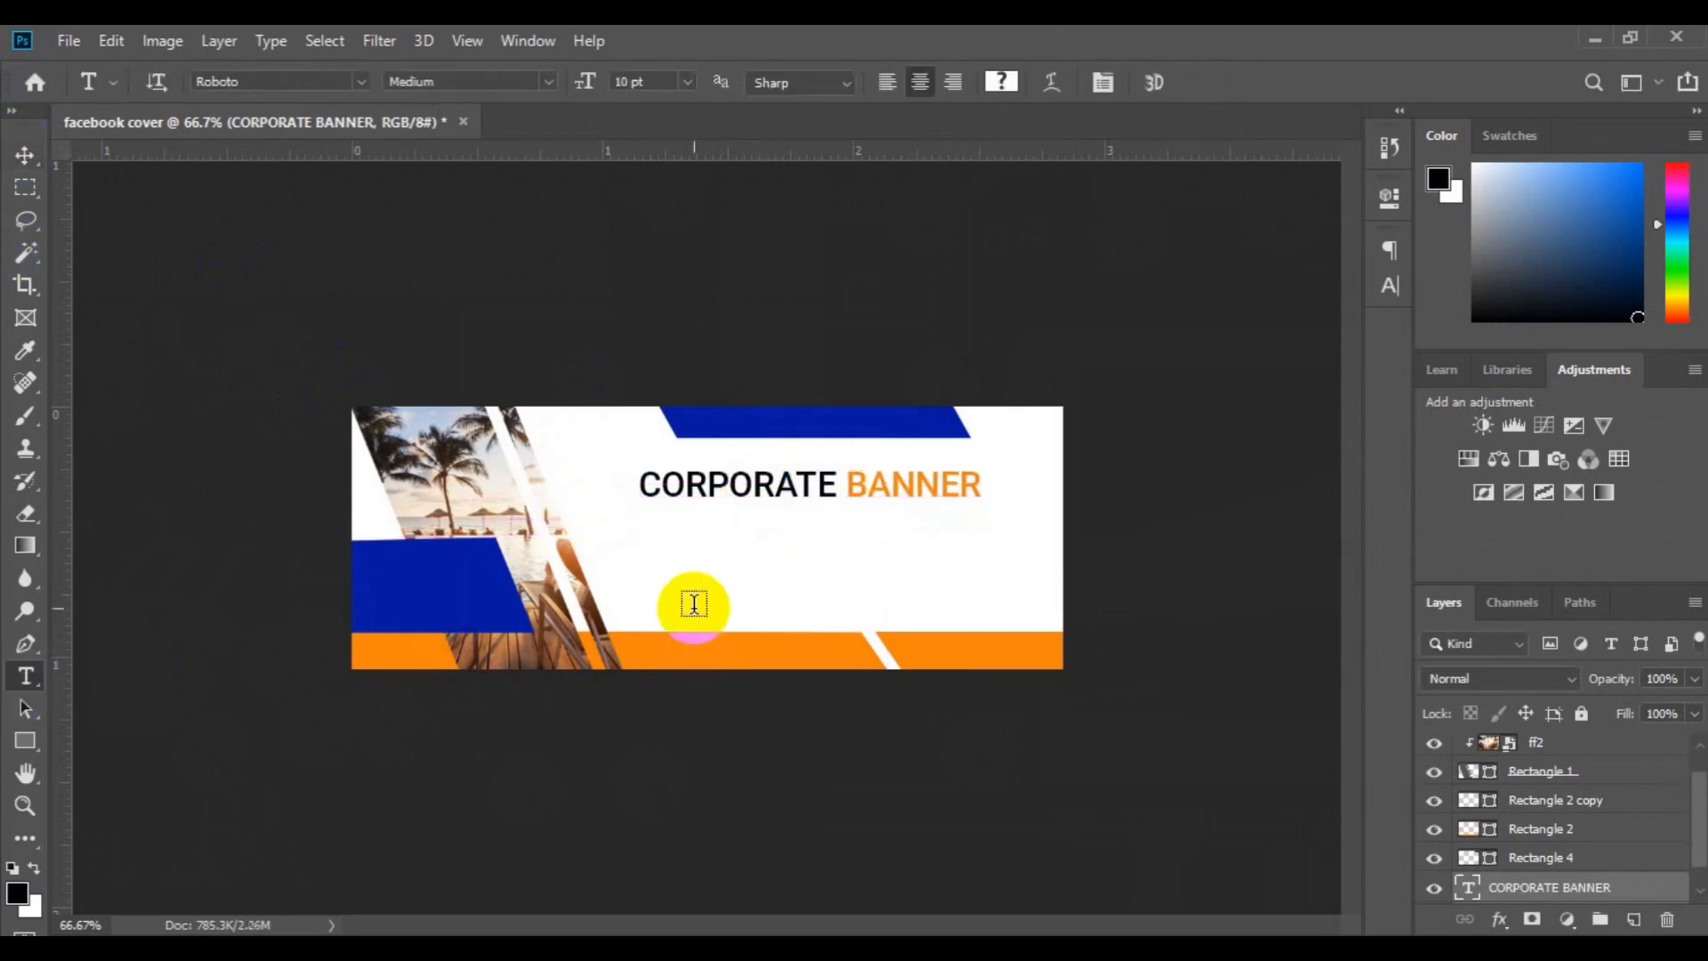
click(24, 164)
scroll(1677, 880, down, 2)
click(1675, 887)
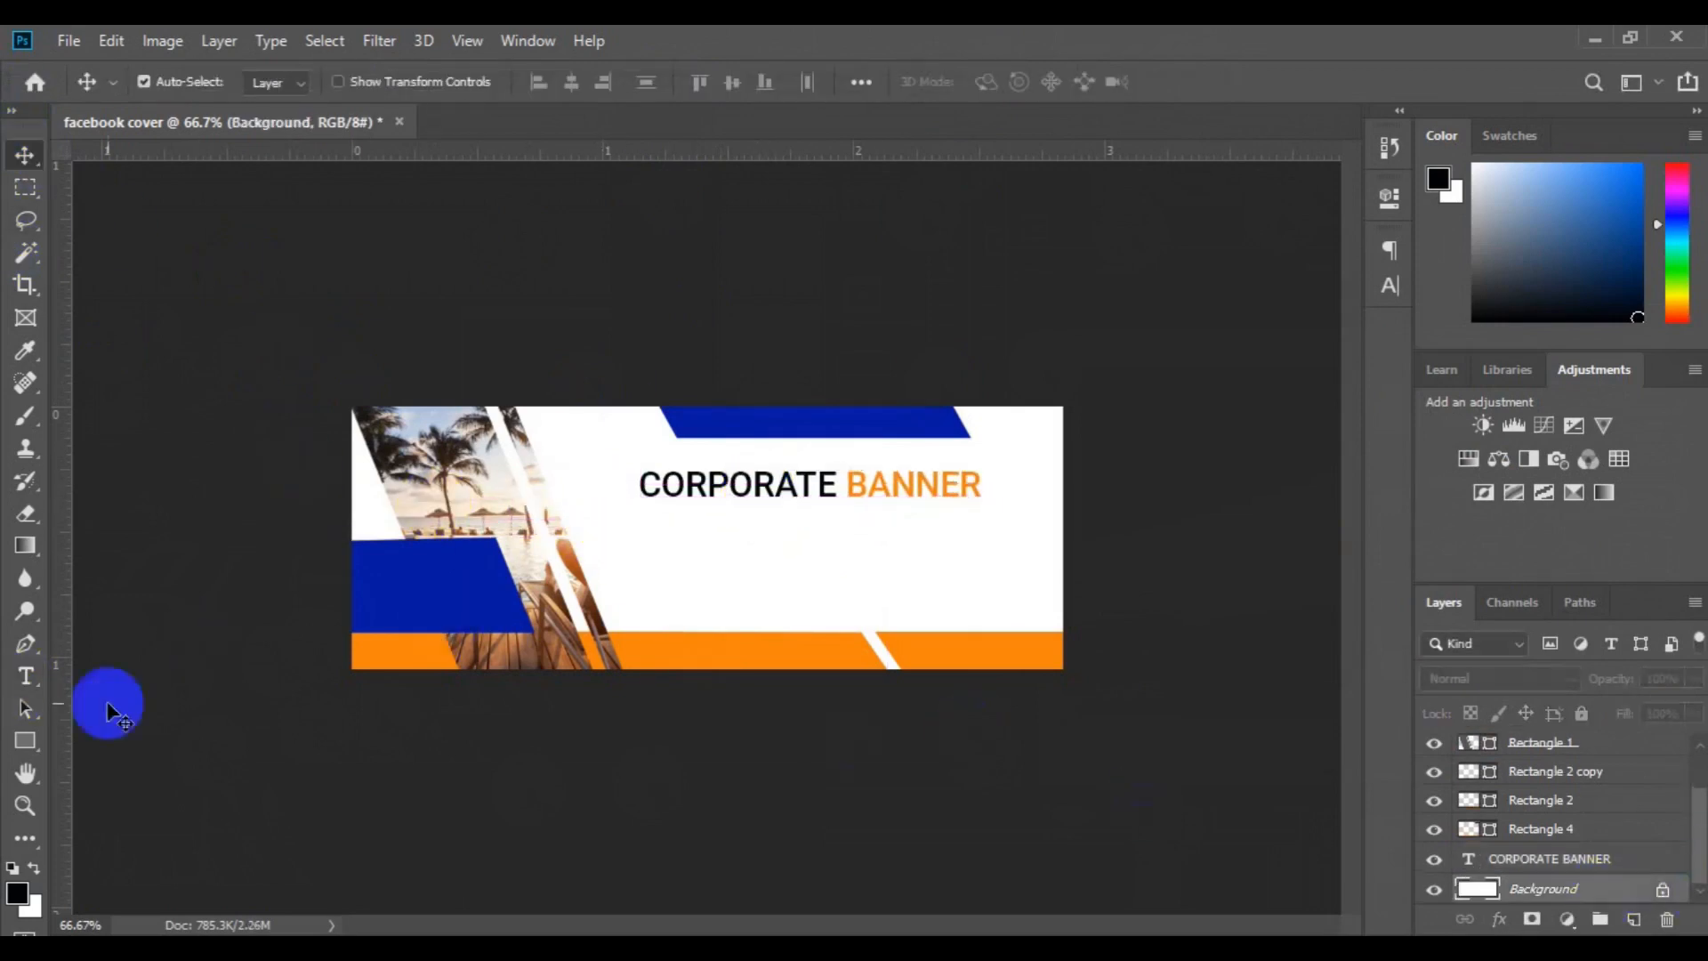
click(751, 553)
drag(649, 538, 1027, 617)
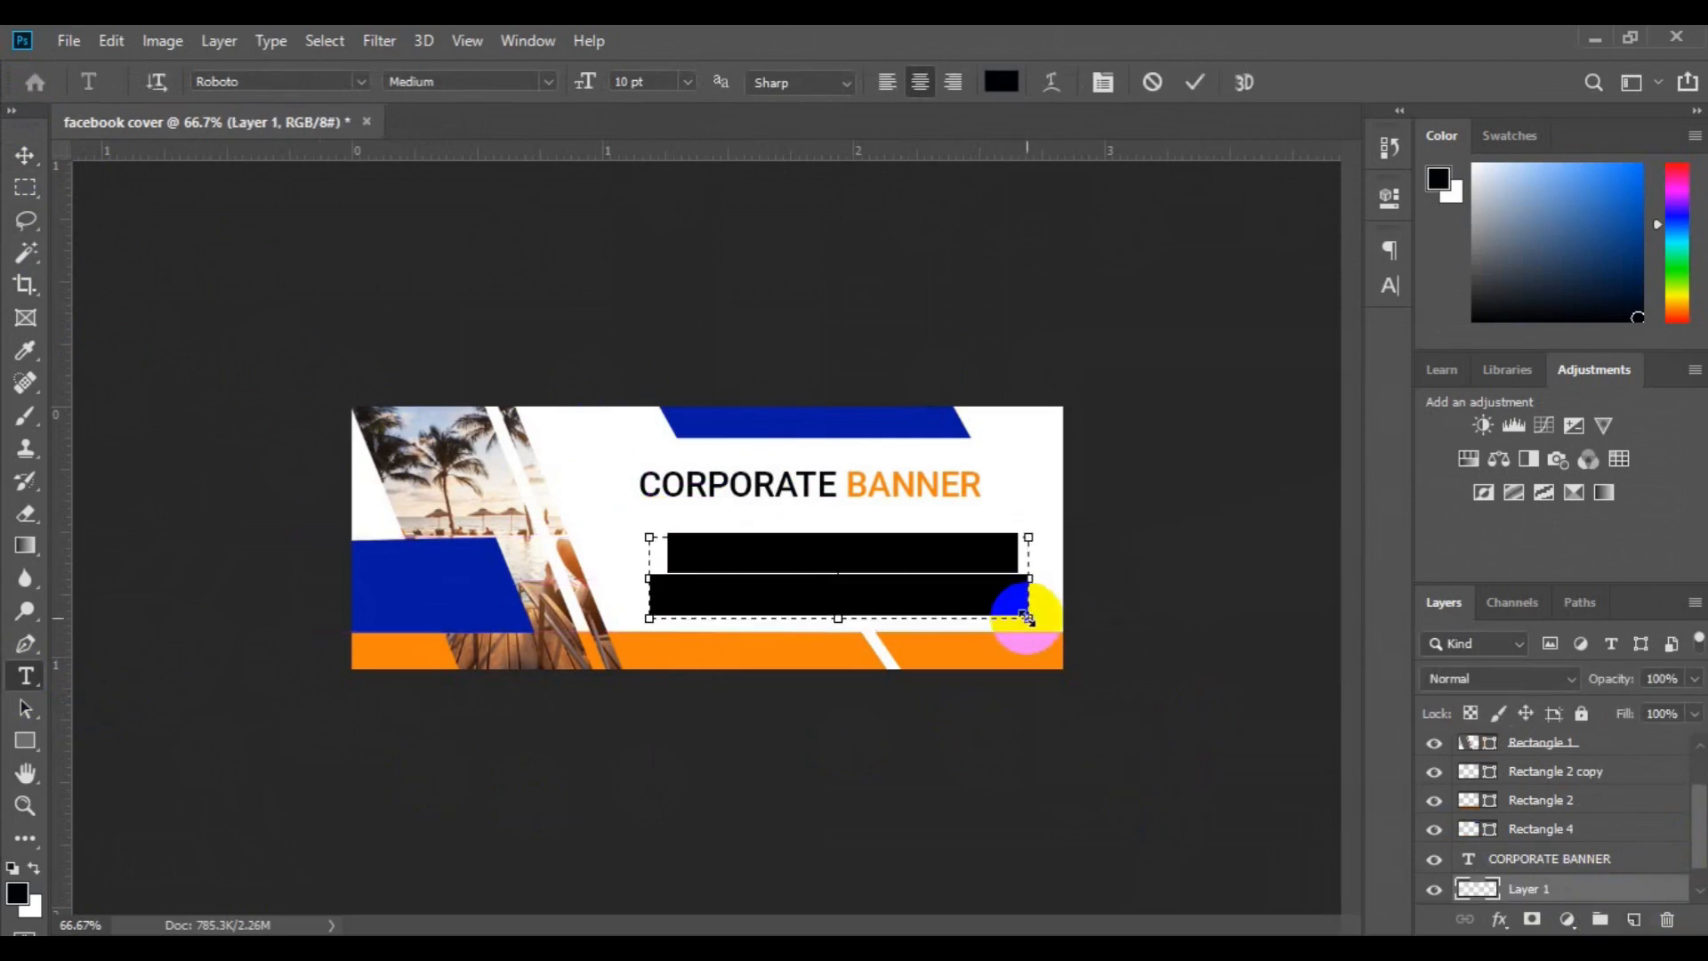
Format the paragraph as left-aligned Roboto Regular at 6 pt and widen its text box slightly
click(890, 92)
click(659, 82)
click(679, 144)
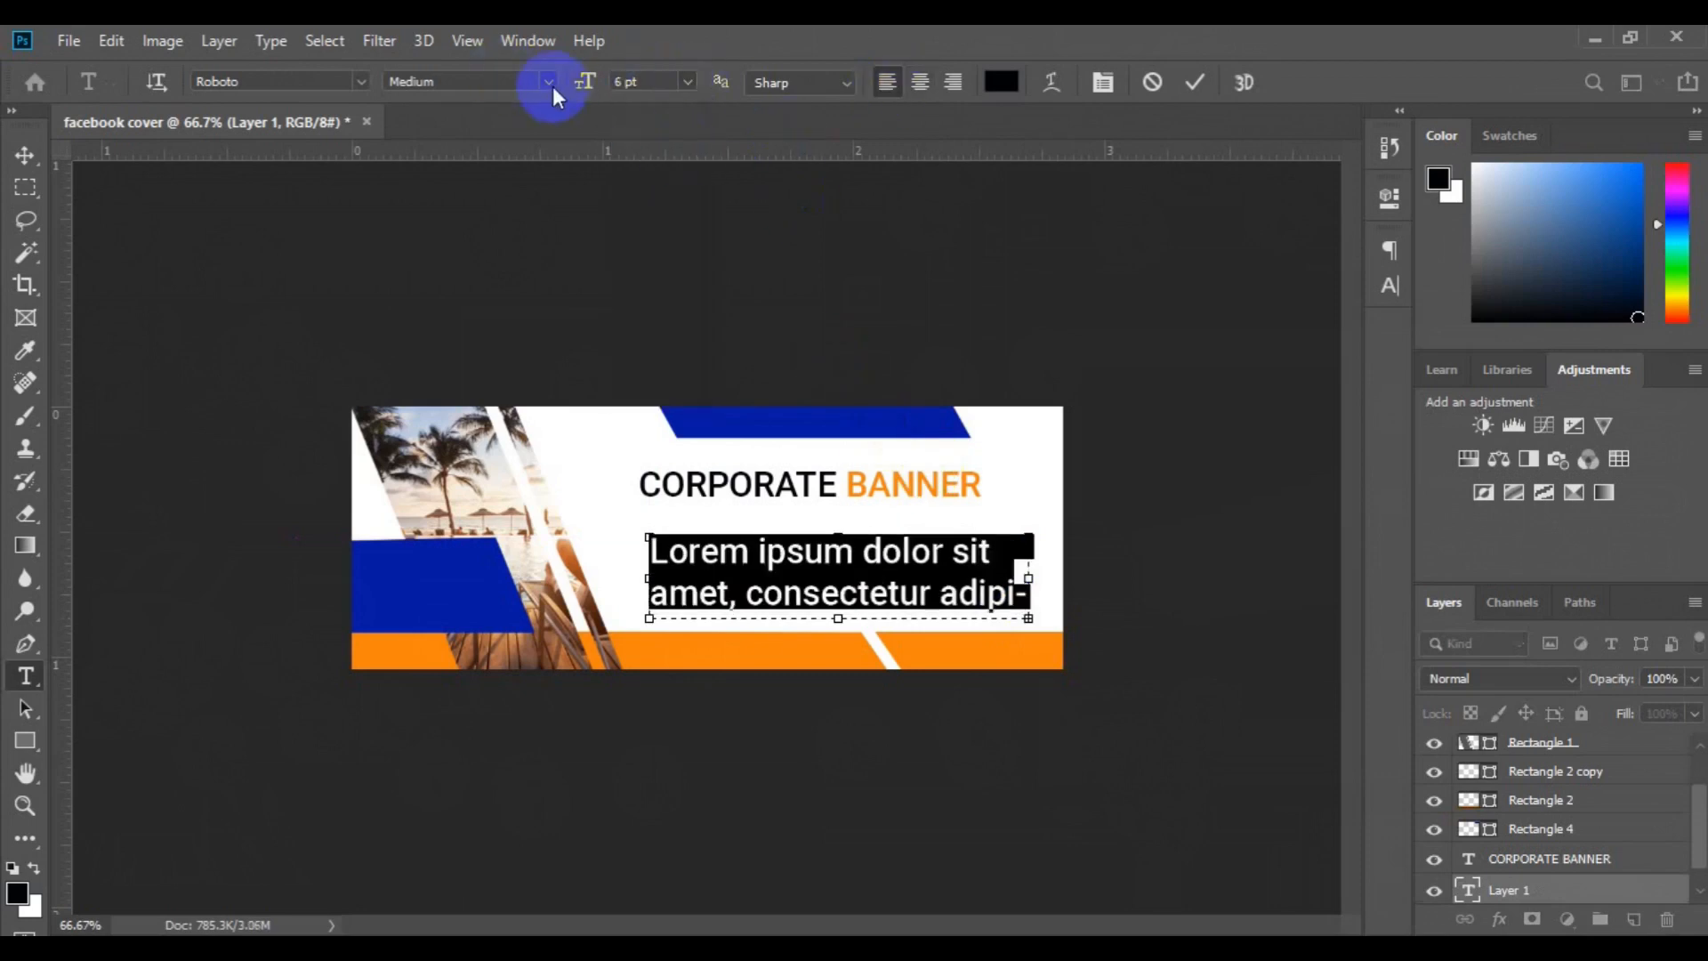
click(548, 81)
click(523, 186)
drag(1028, 578, 1041, 584)
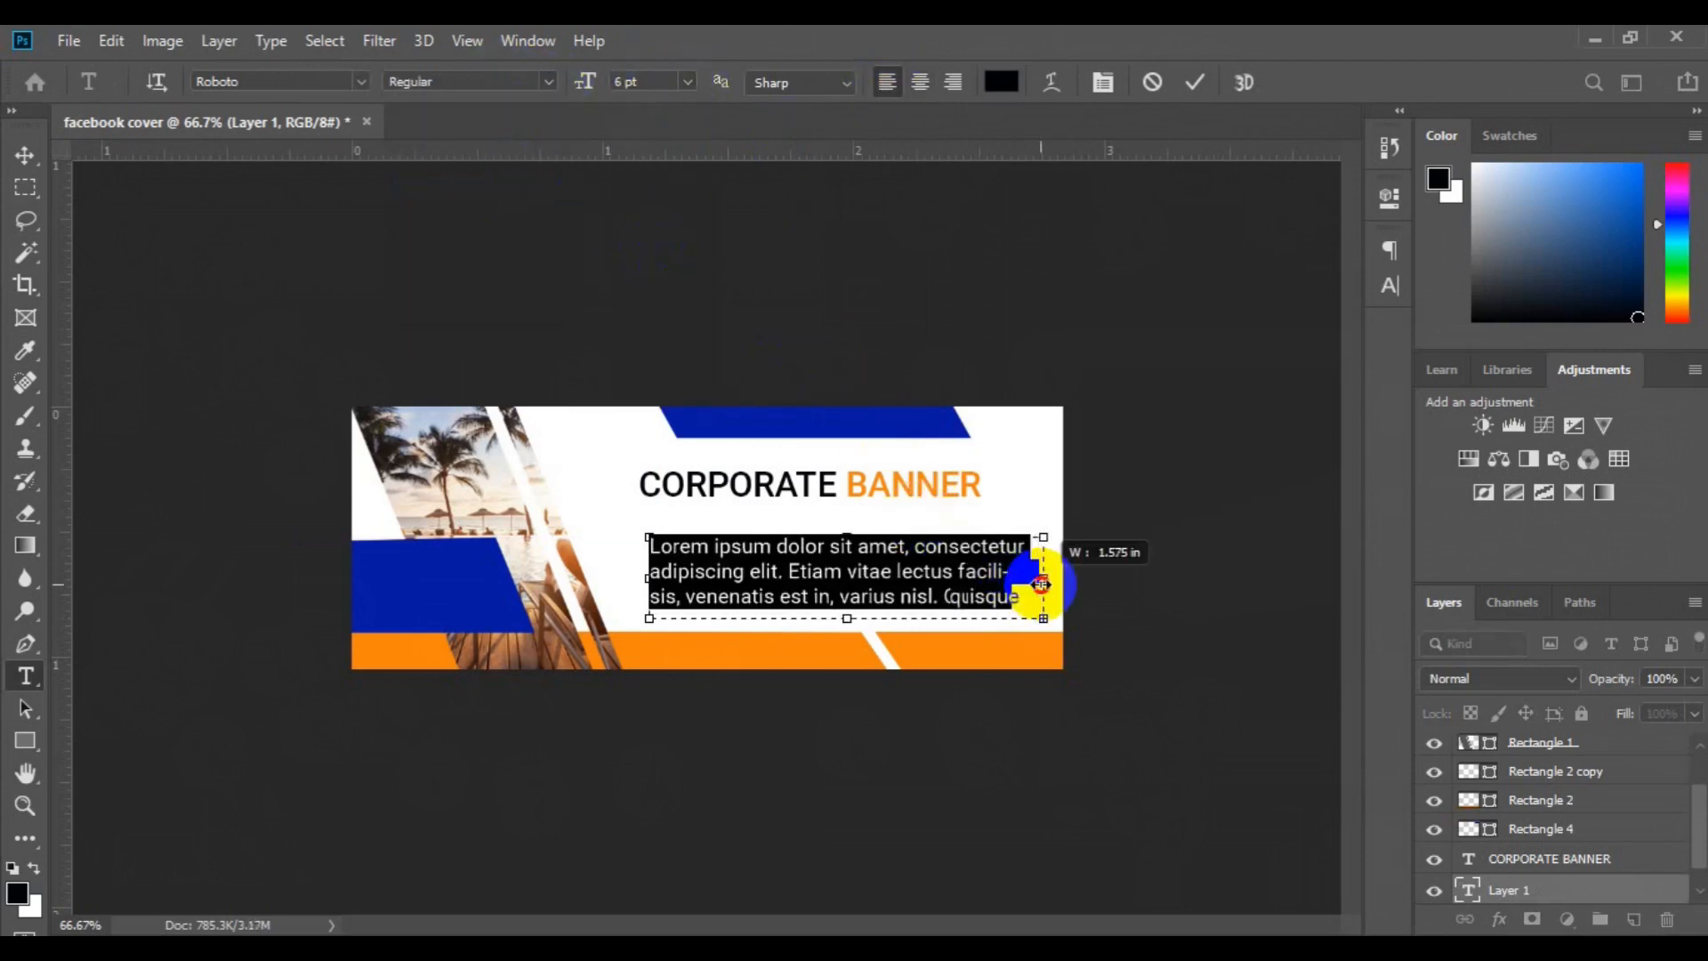
Delete the surplus filler words that follow "varius nisl." in the paragraph
click(909, 596)
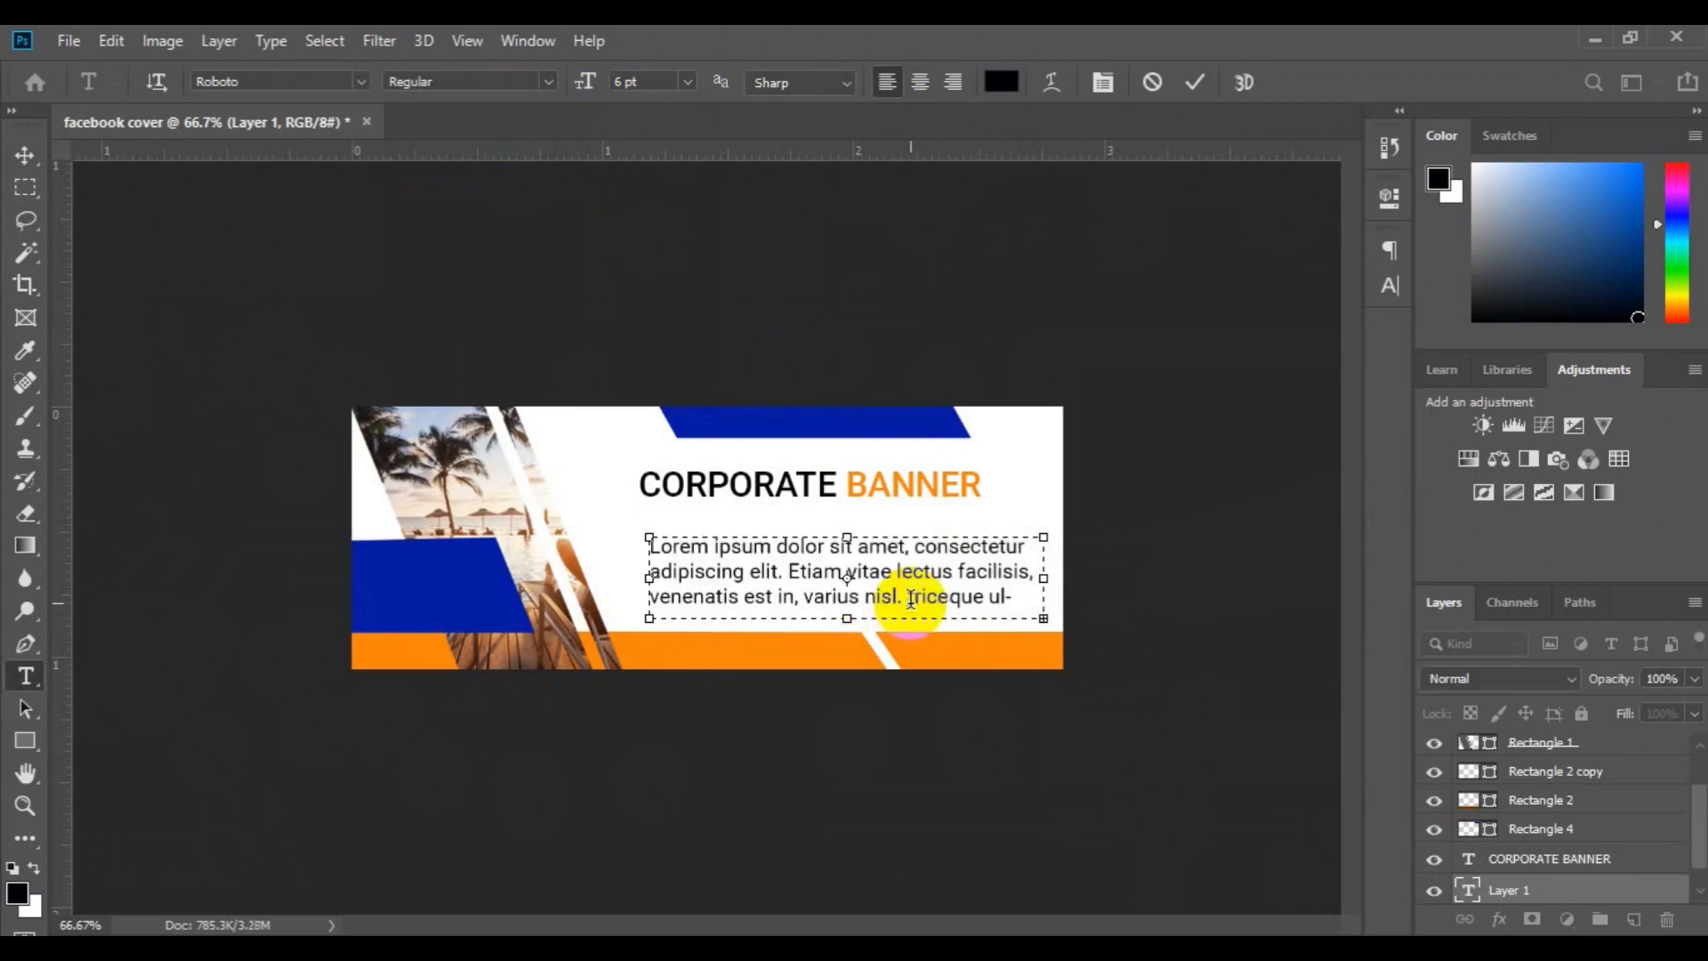
click(910, 597)
key(Delete)
key(Delete)
key(Delete)
key(Delete)
key(Delete)
key(Delete)
key(Delete)
key(Delete)
key(Delete)
key(Delete)
key(Delete)
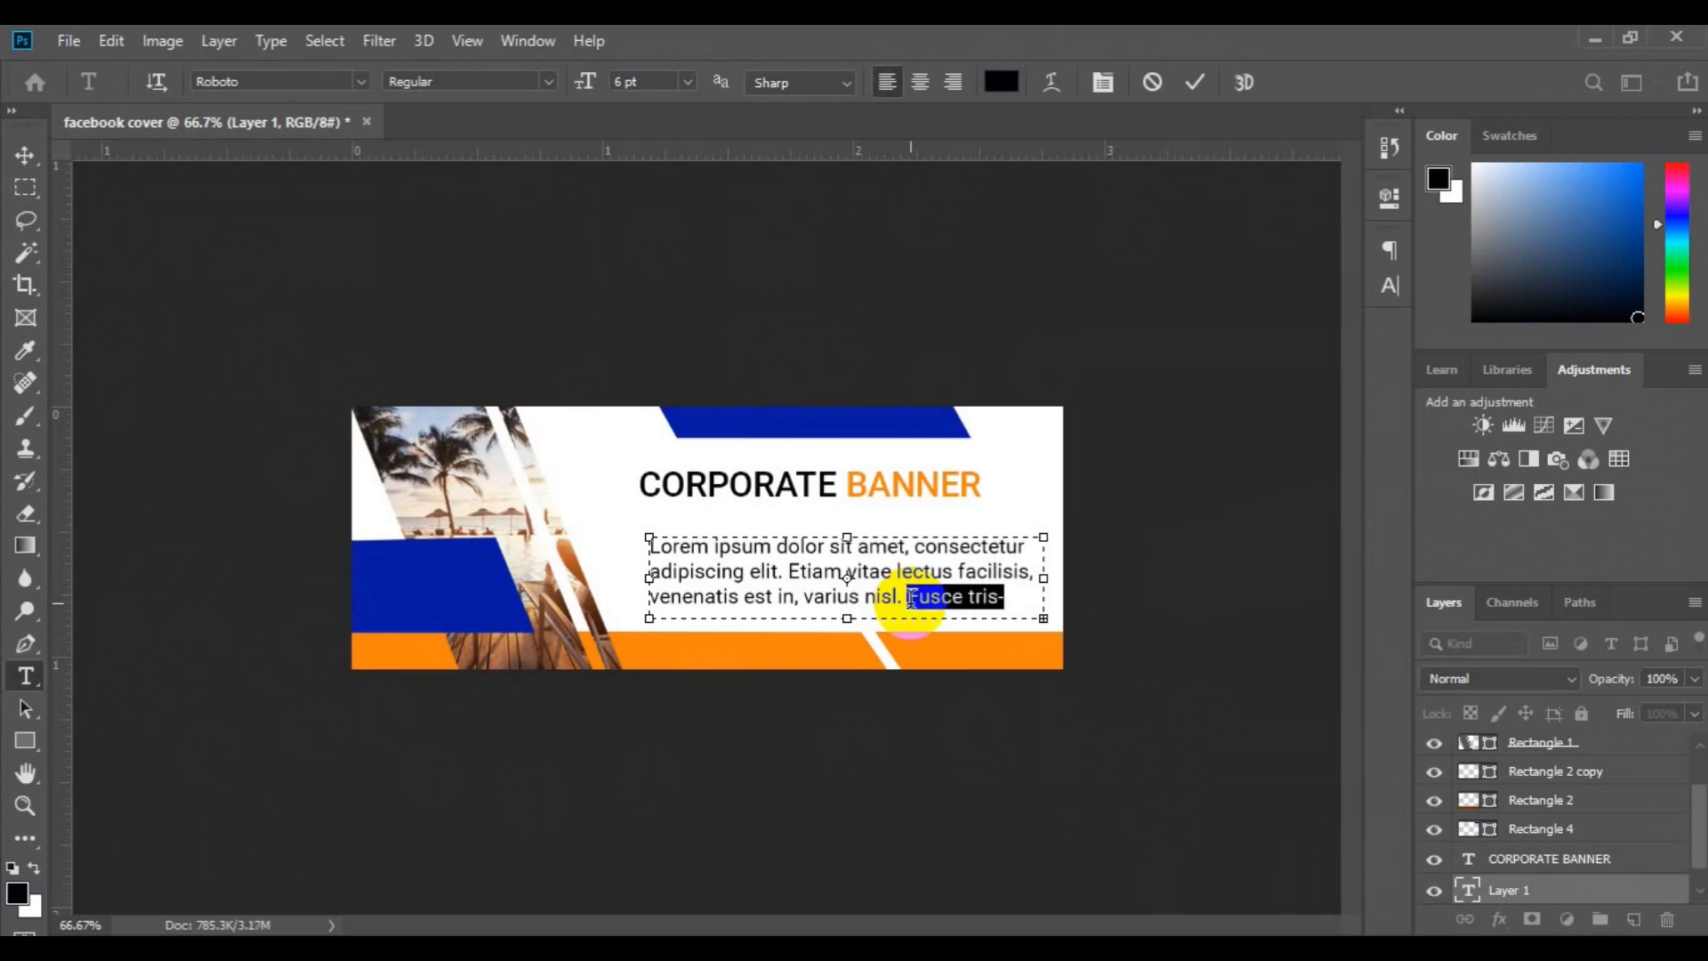
Set the whole paragraph to 4 pt and justify it with the last line left-aligned
key(ctrl+a)
drag(591, 78, 586, 82)
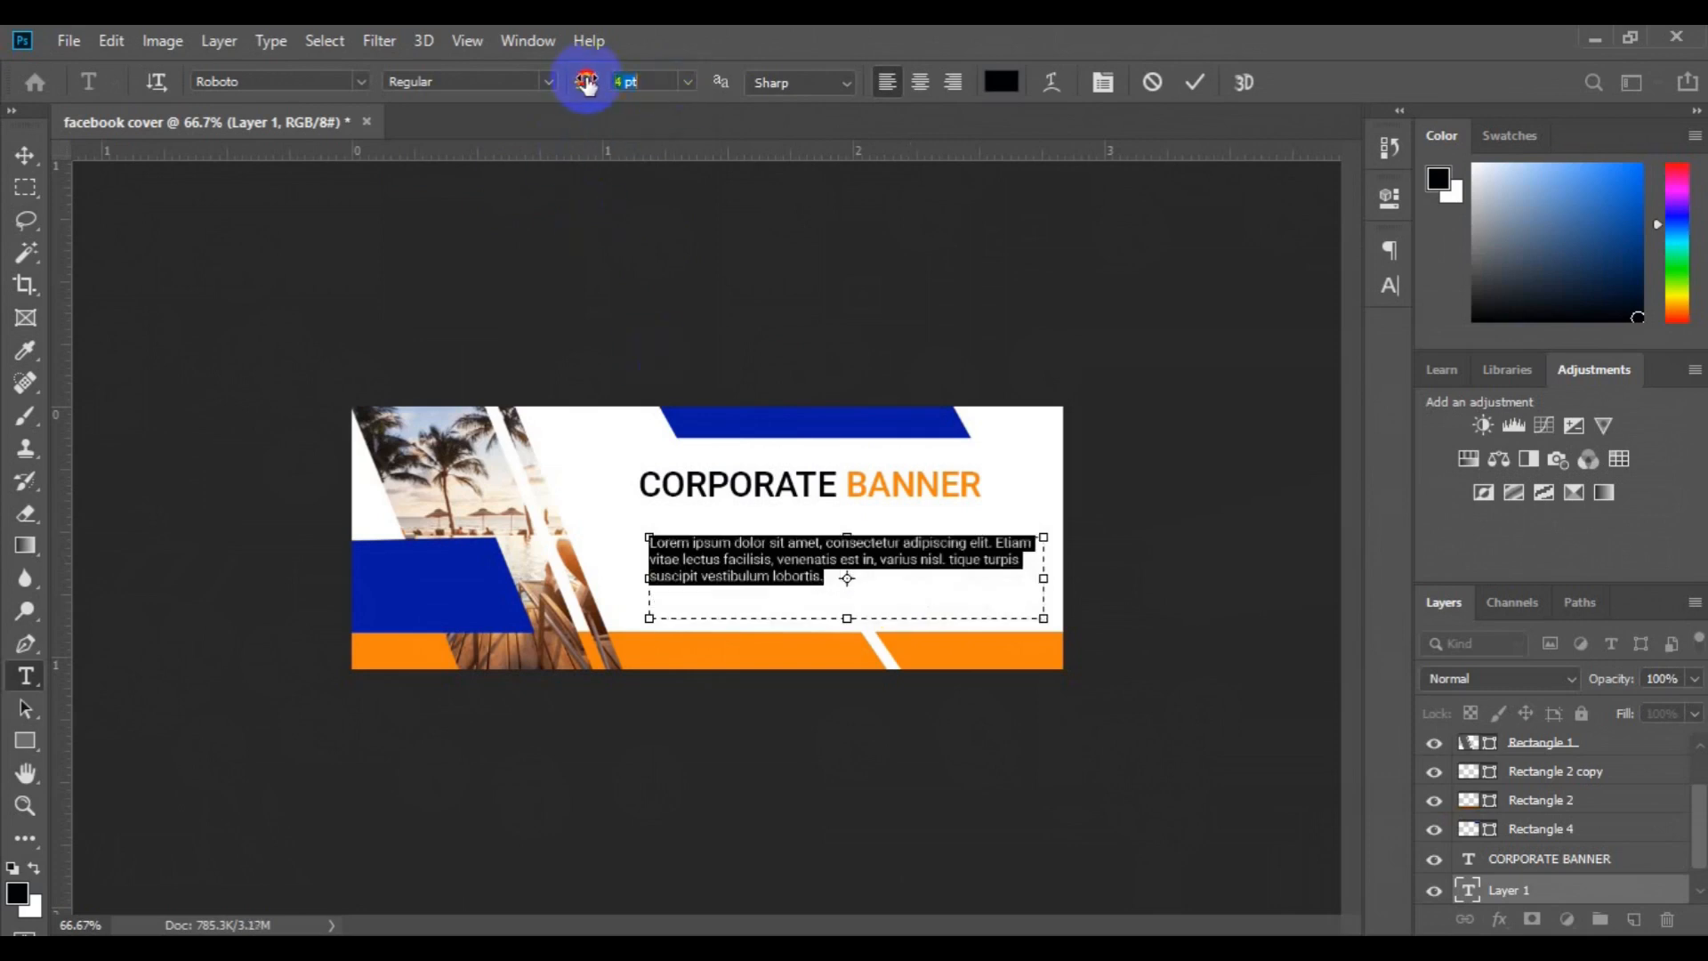
key(ctrl+t)
click(1134, 238)
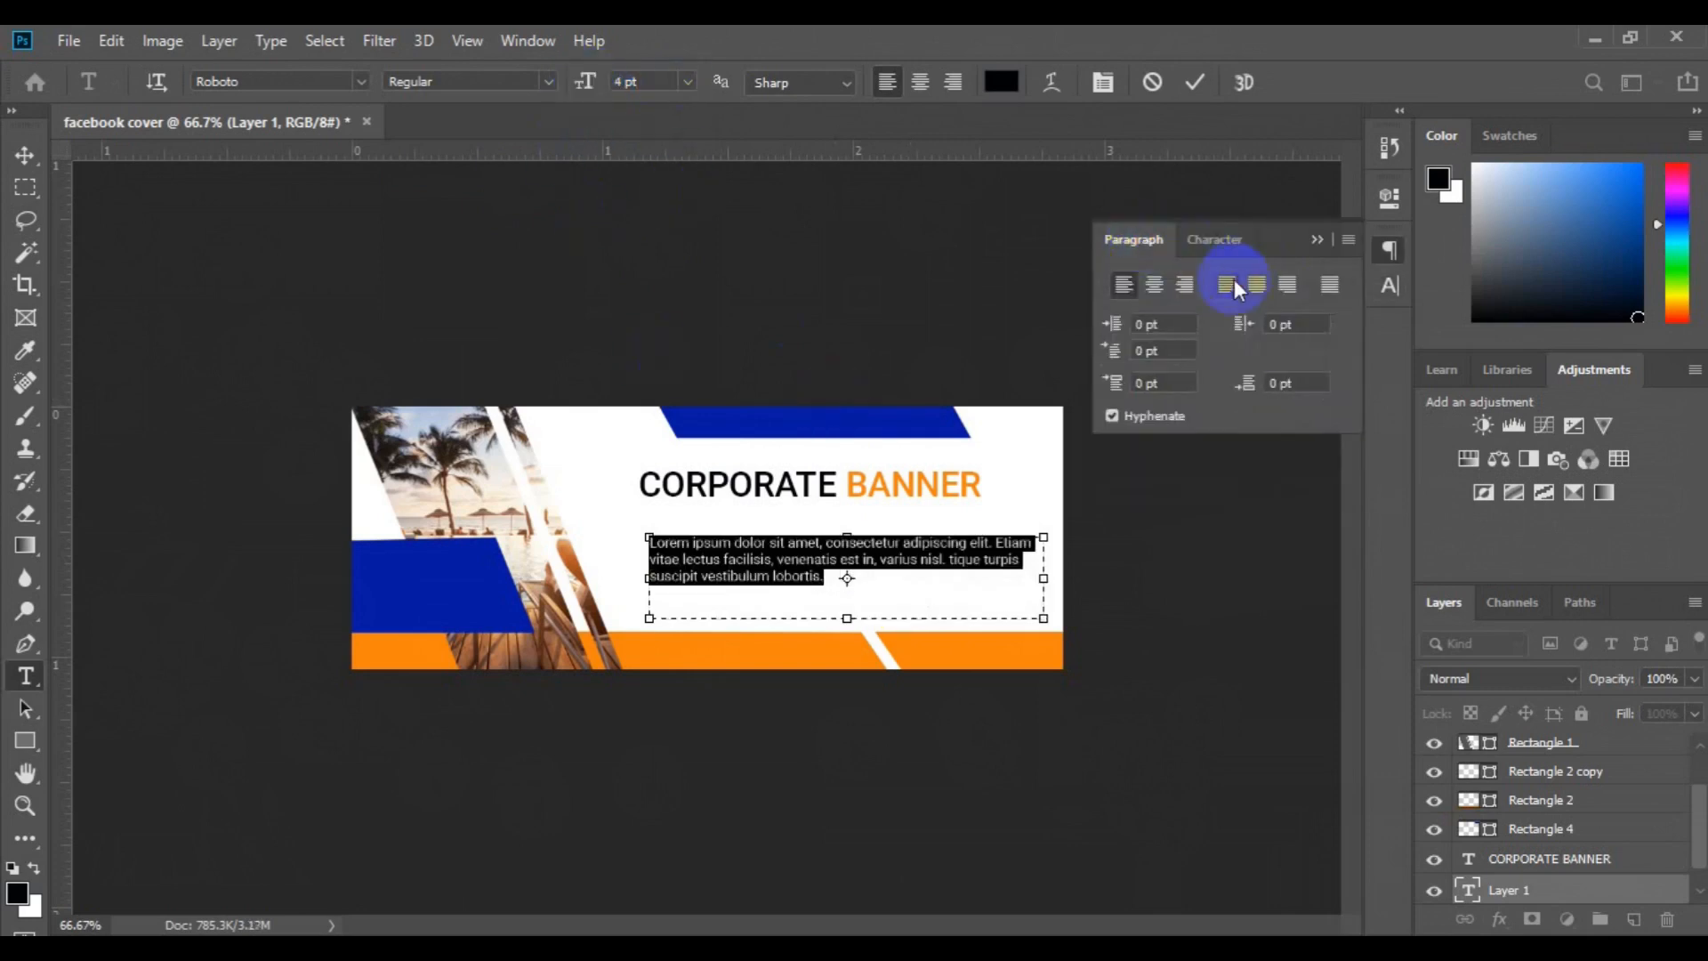
click(1233, 283)
Move the paragraph up close beneath the CORPORATE BANNER title, flush with its left side
click(25, 160)
drag(732, 560, 722, 546)
Draw a horizontal Pen line about 77.5 px long below the word CORPORATE, with no fill and a stroke in the upper bar's blue
click(1633, 919)
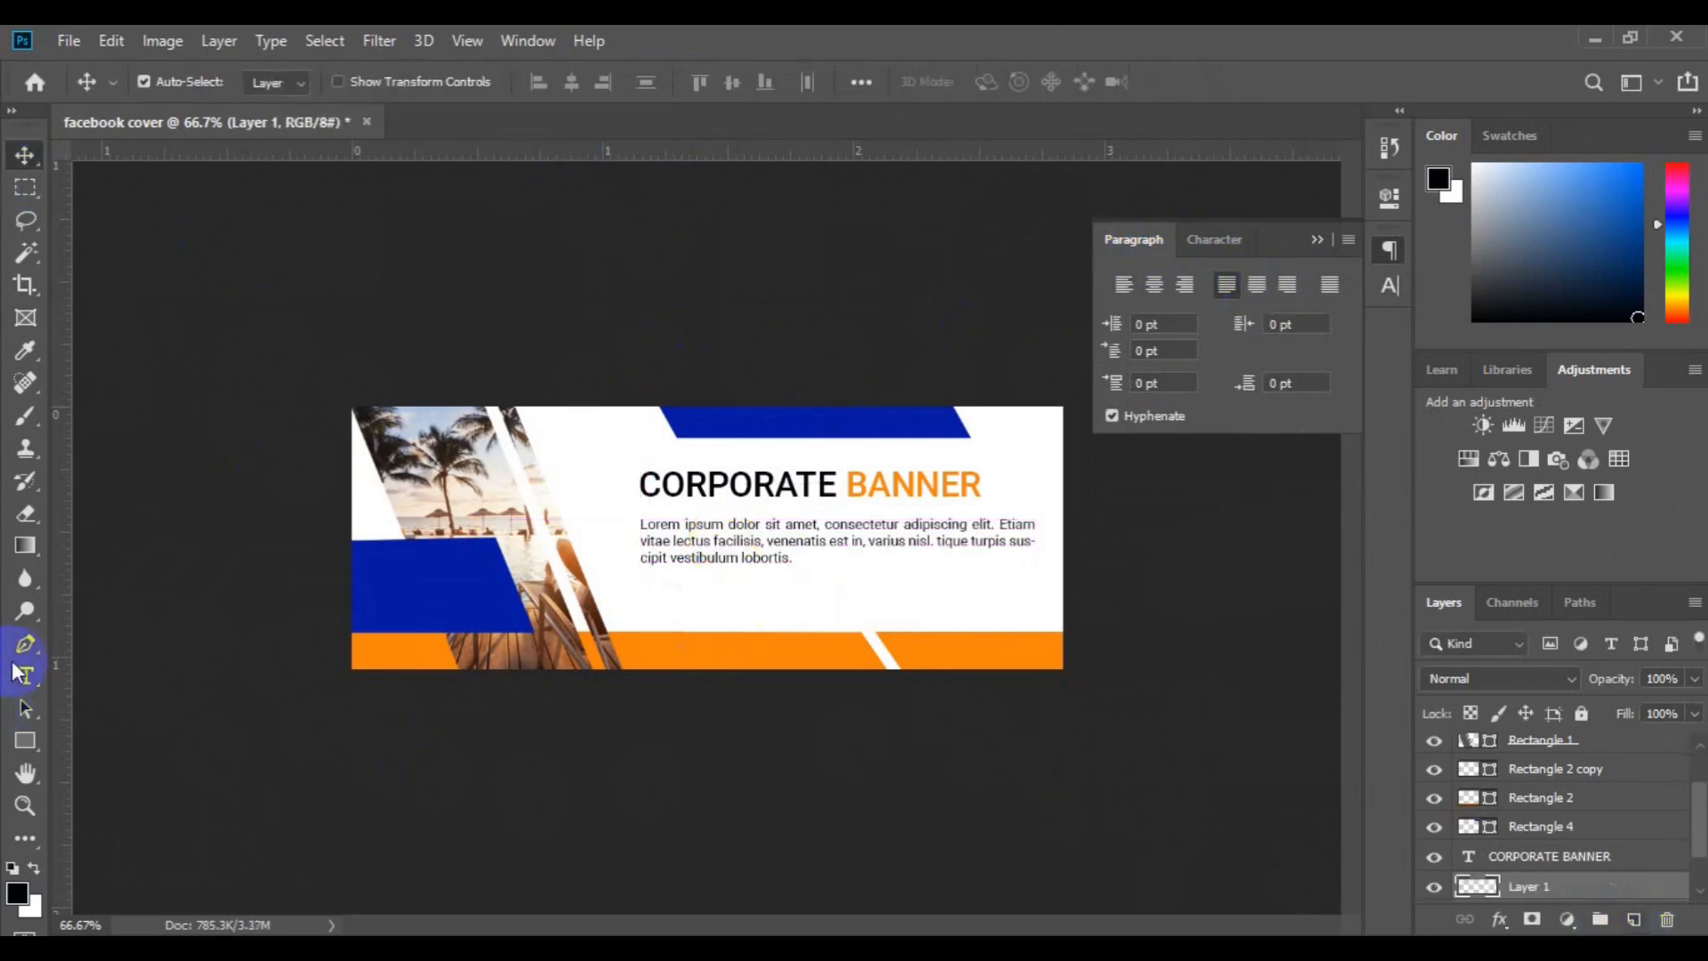
click(286, 82)
click(375, 81)
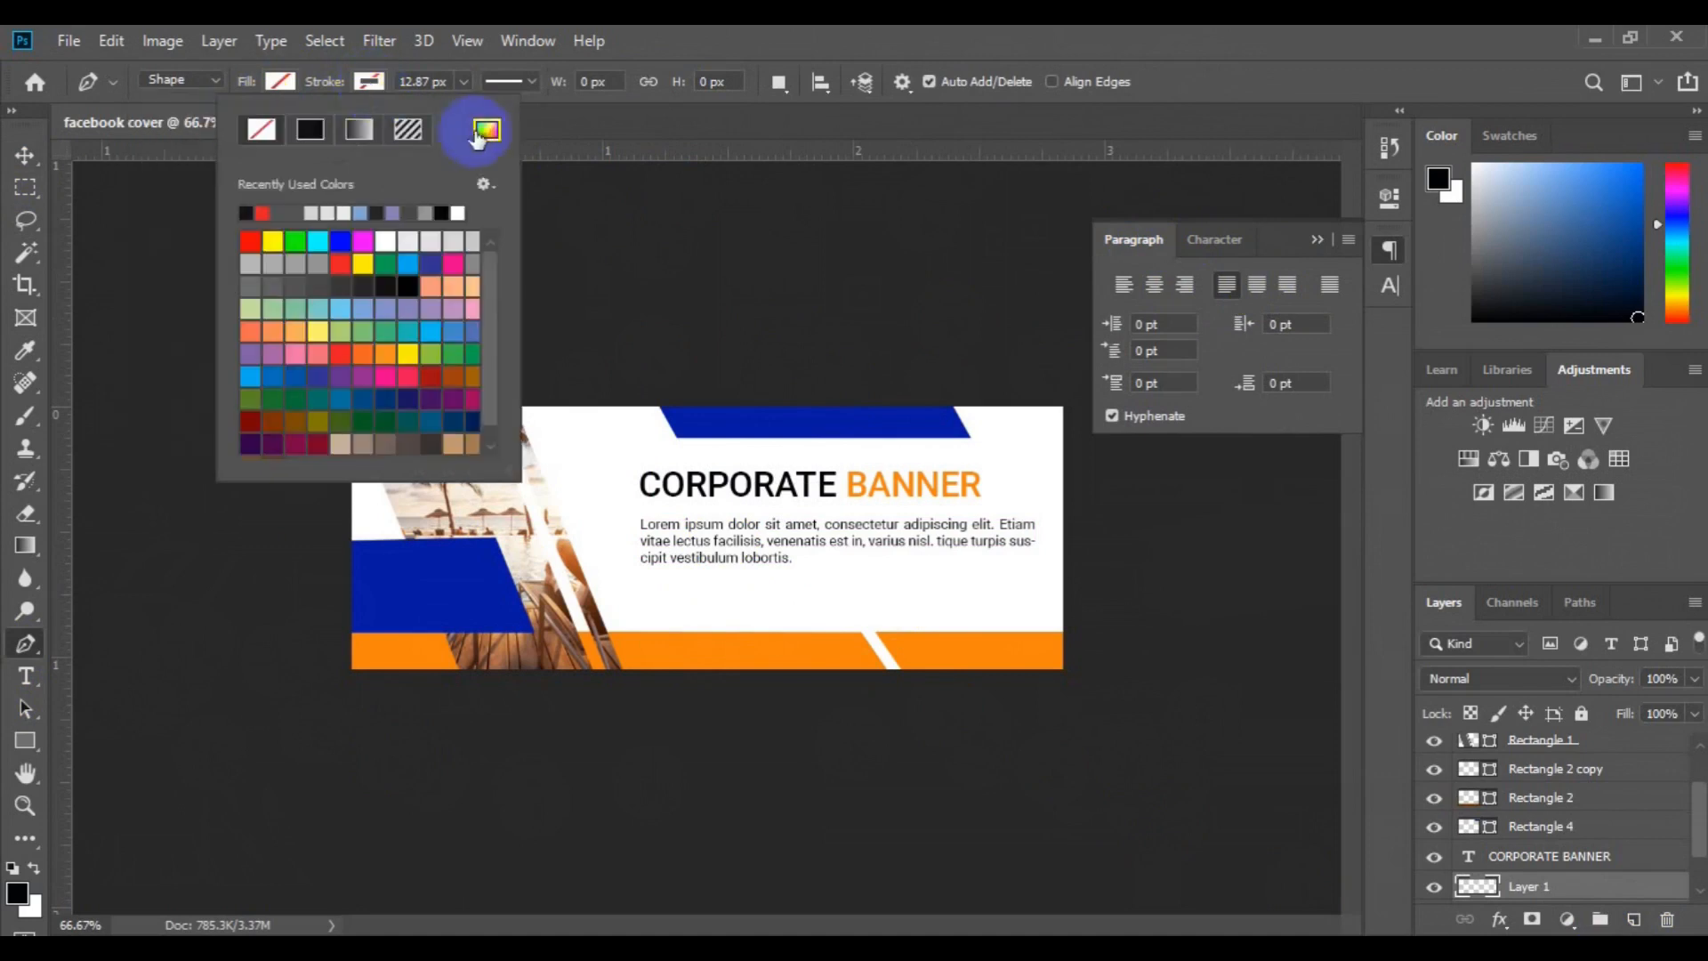
click(487, 130)
click(701, 417)
key(Return)
click(642, 512)
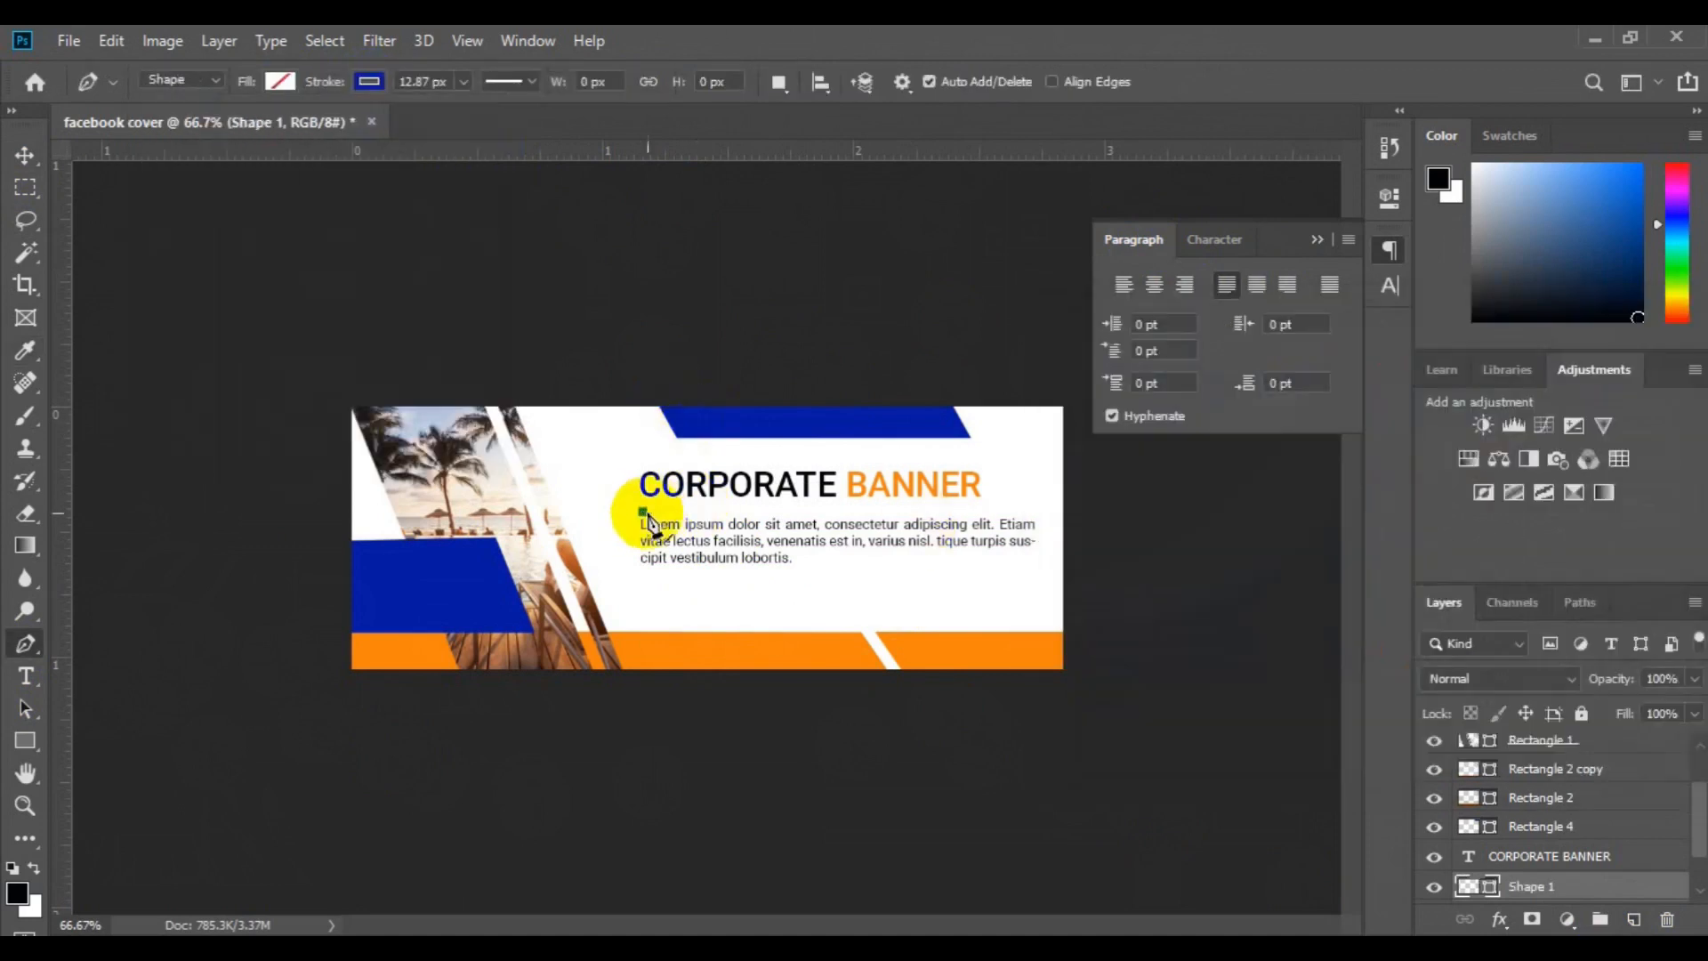
click(708, 514)
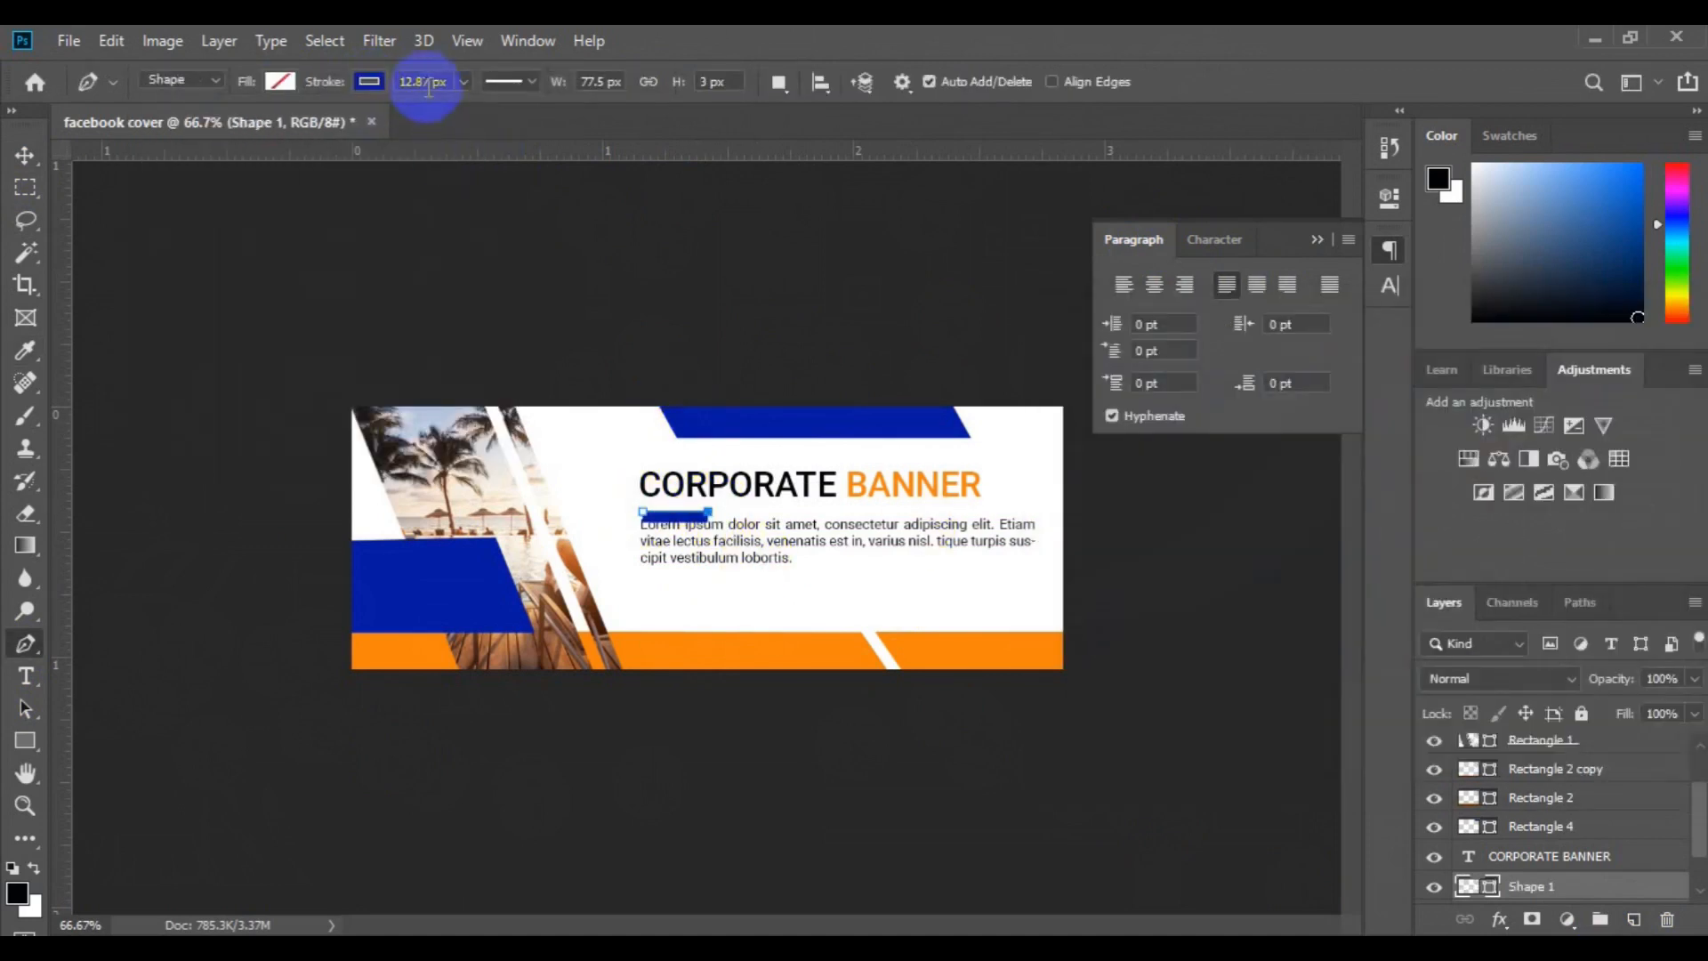
Set the blue line's stroke width to 8 px and nudge it up between the title and the paragraph
text(8)
key(Return)
click(26, 156)
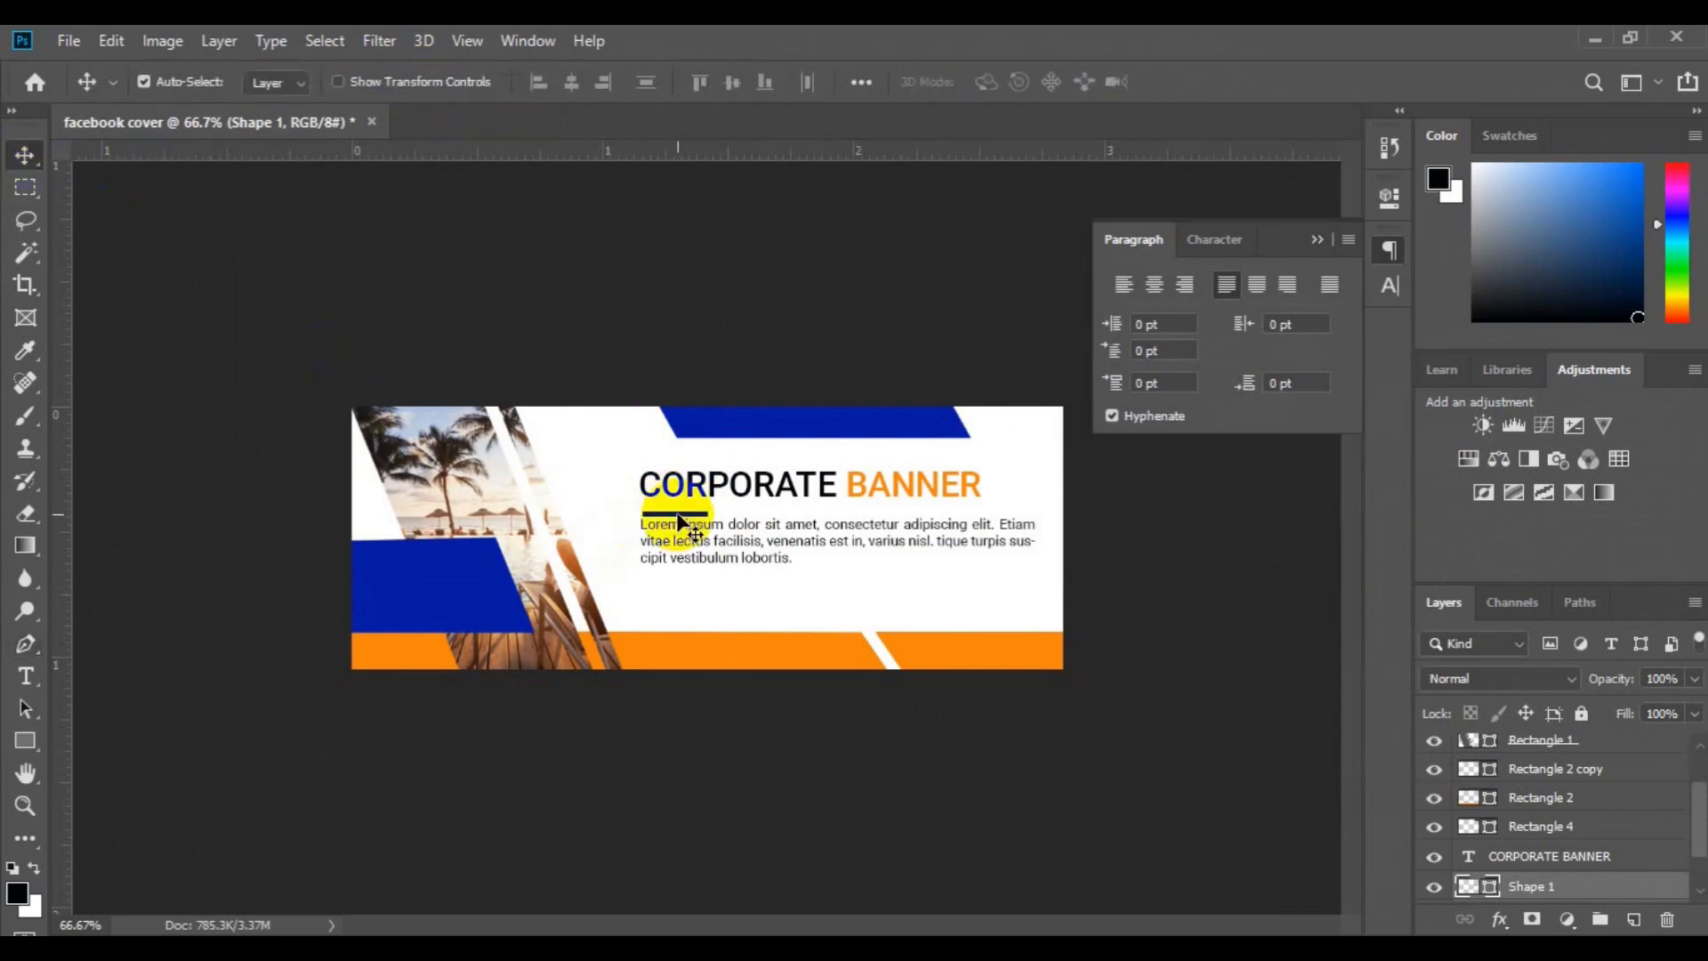
key(Up)
key(Up)
key(Up)
key(Up)
key(Up)
Left-align the blue line with the title, then group both and combine that group with the paragraph in a second group
ctrl+click(1529, 852)
click(537, 87)
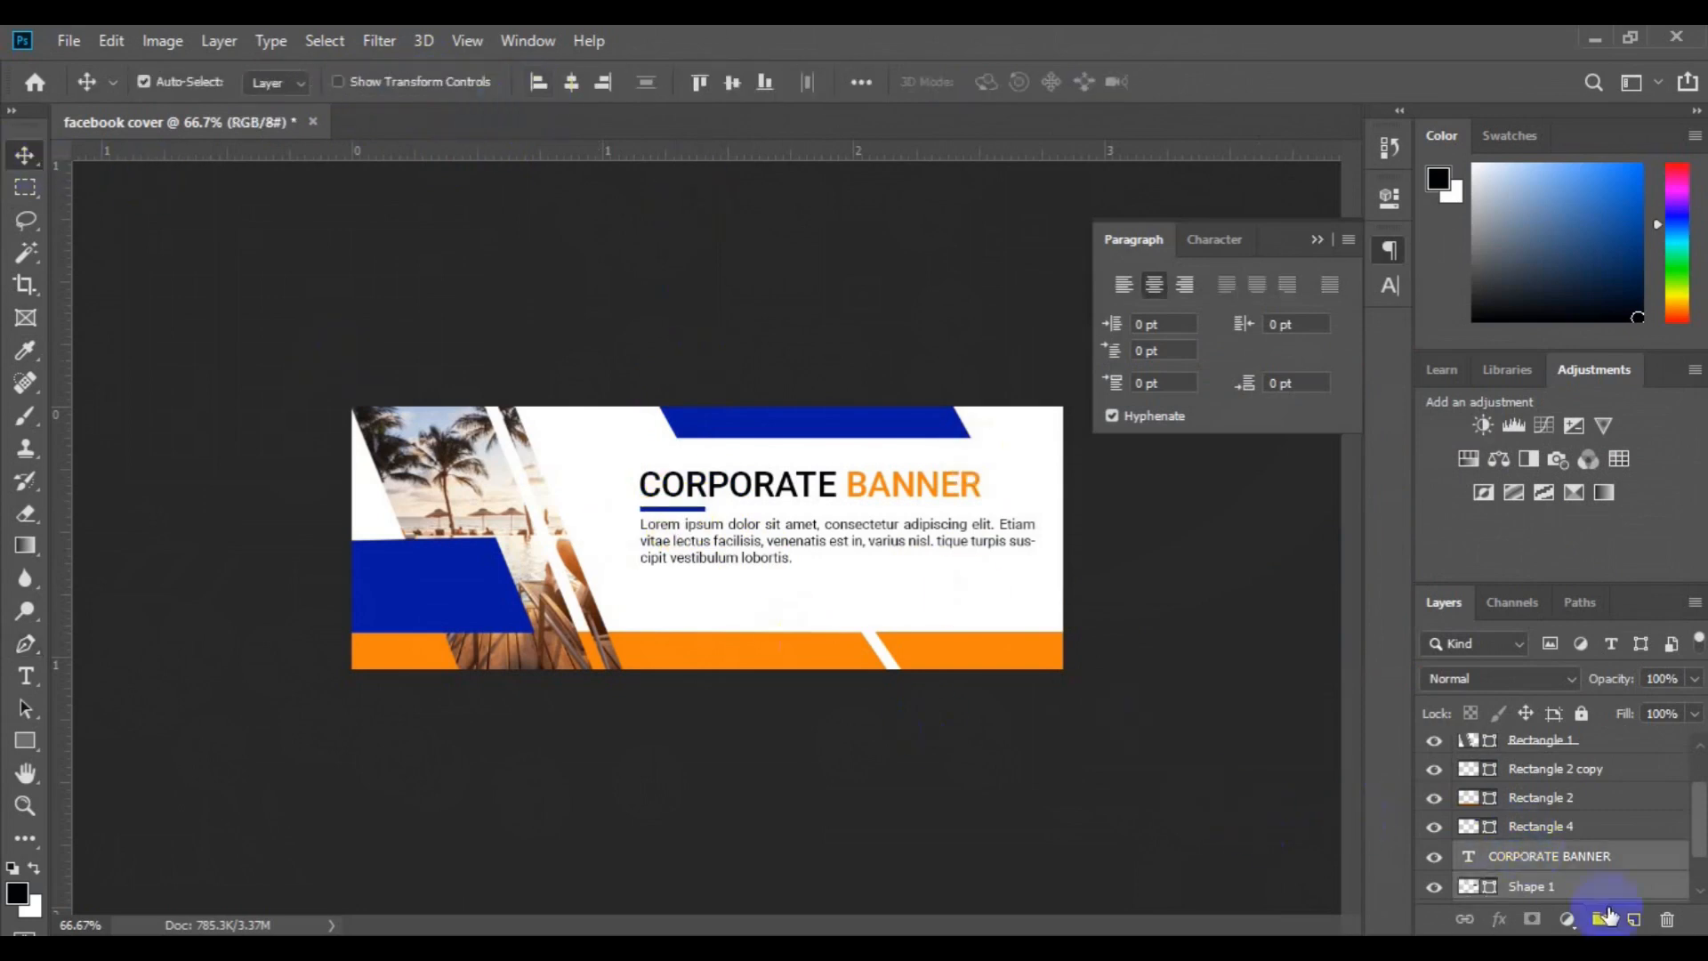
click(1604, 916)
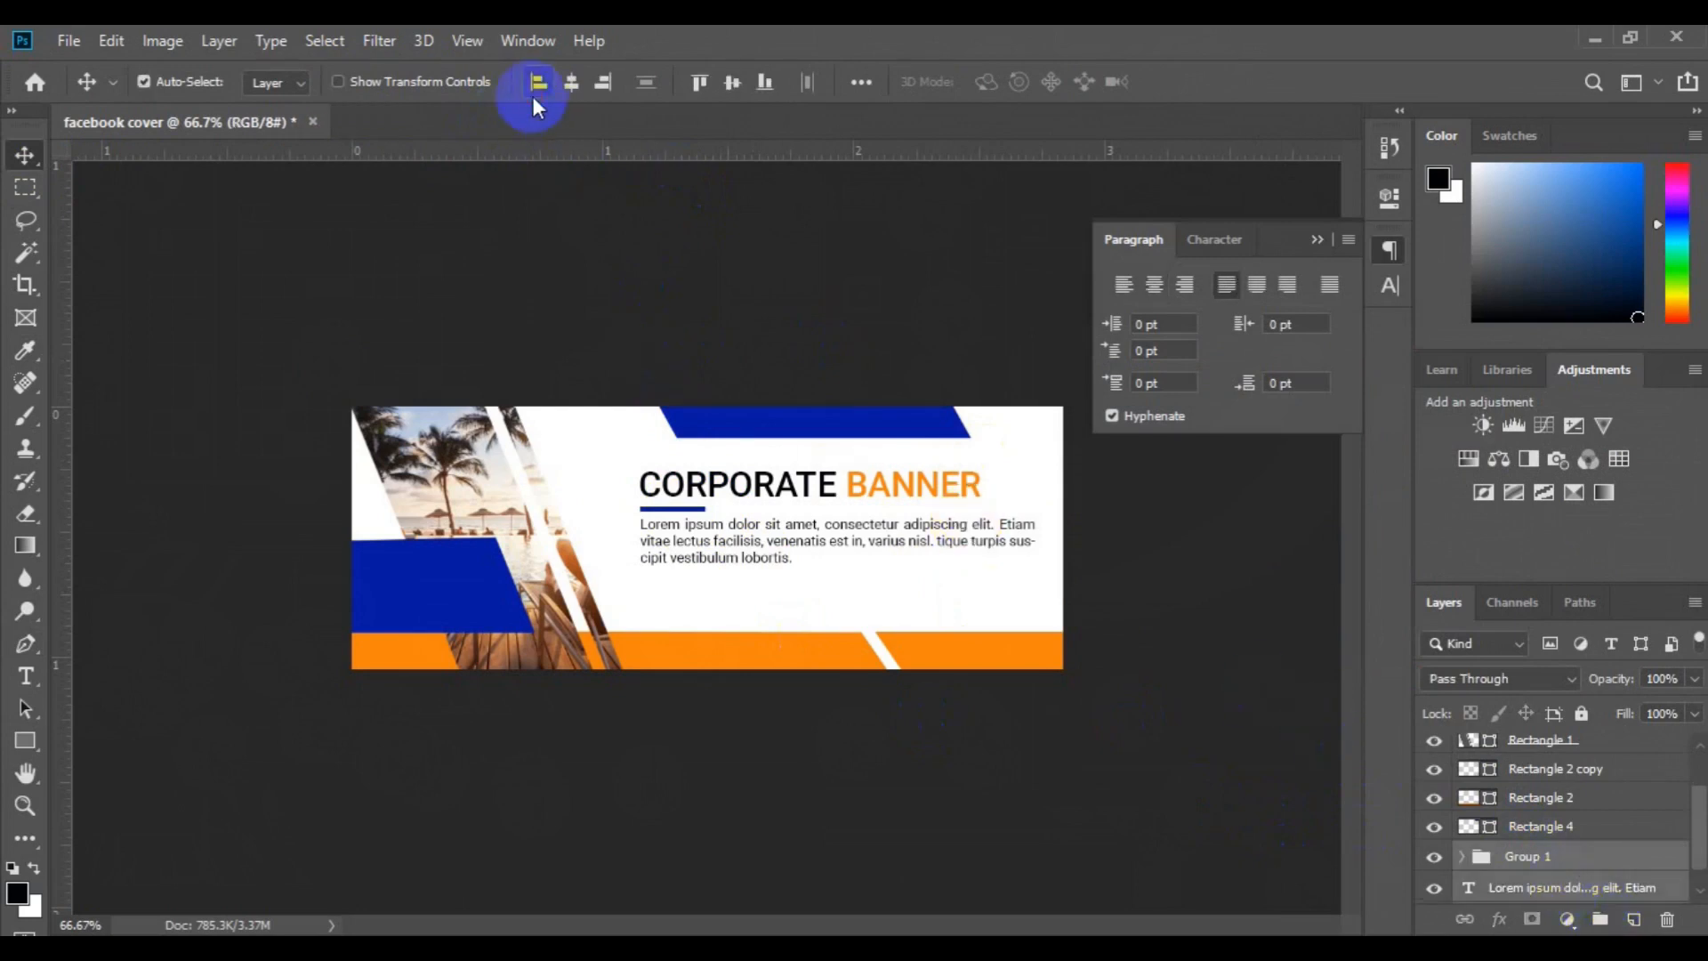
click(1599, 920)
Select the whole canvas and center Group 2 vertically within it
click(325, 40)
click(331, 65)
click(733, 85)
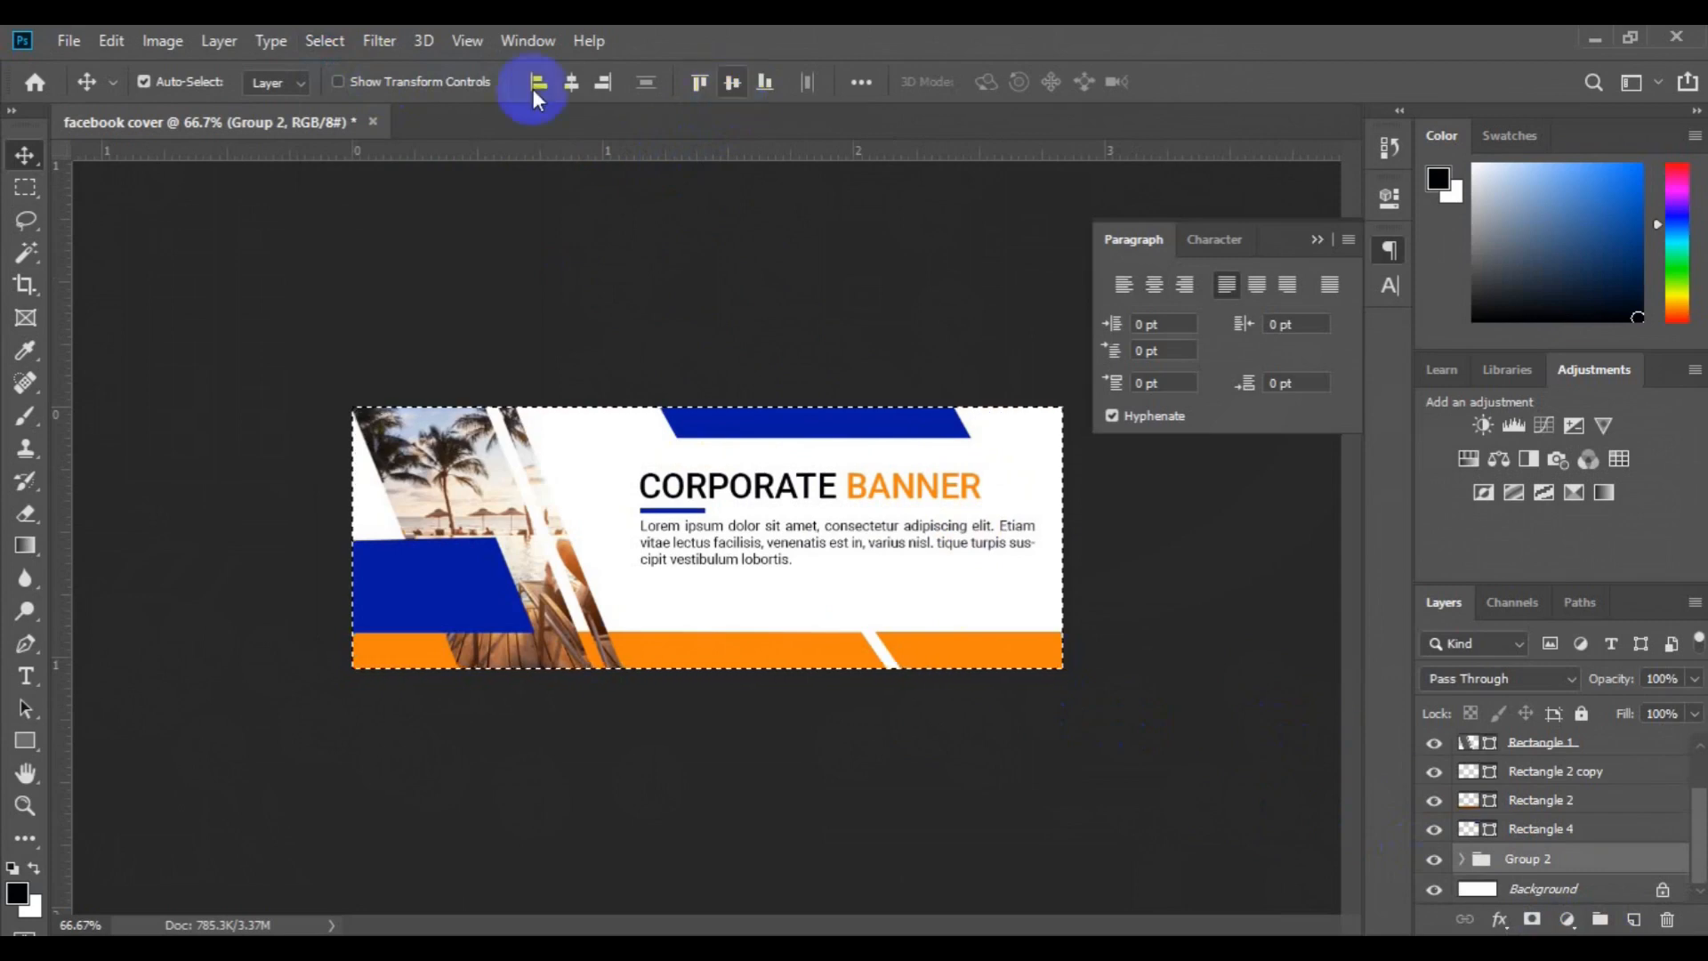